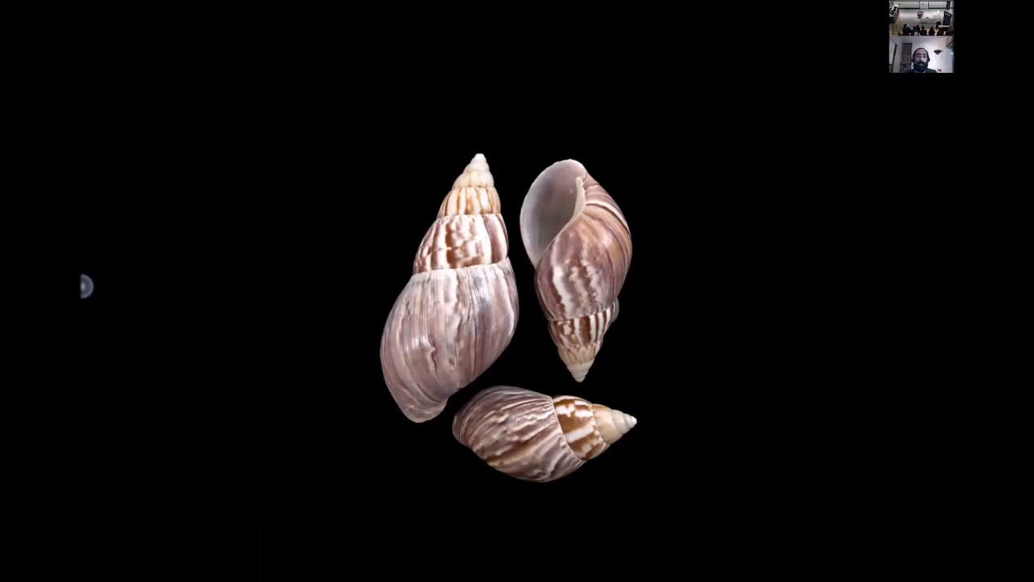
Exit the full-screen shell-image slide and return to the Dynamo User Group NZ editor.
key(Escape)
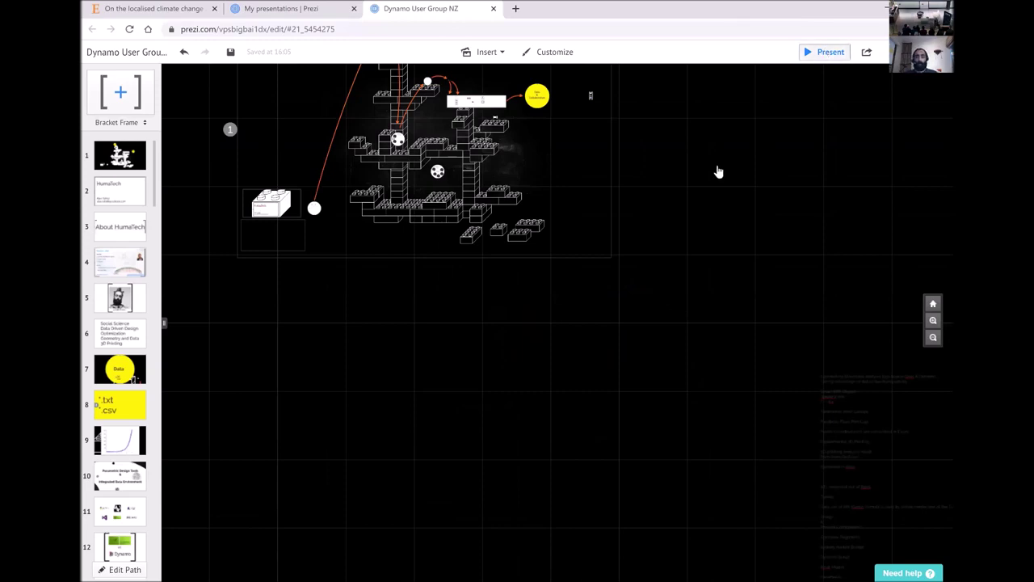
Present full screen and step through the lego diagram to the HumaTech title slide.
key(F5)
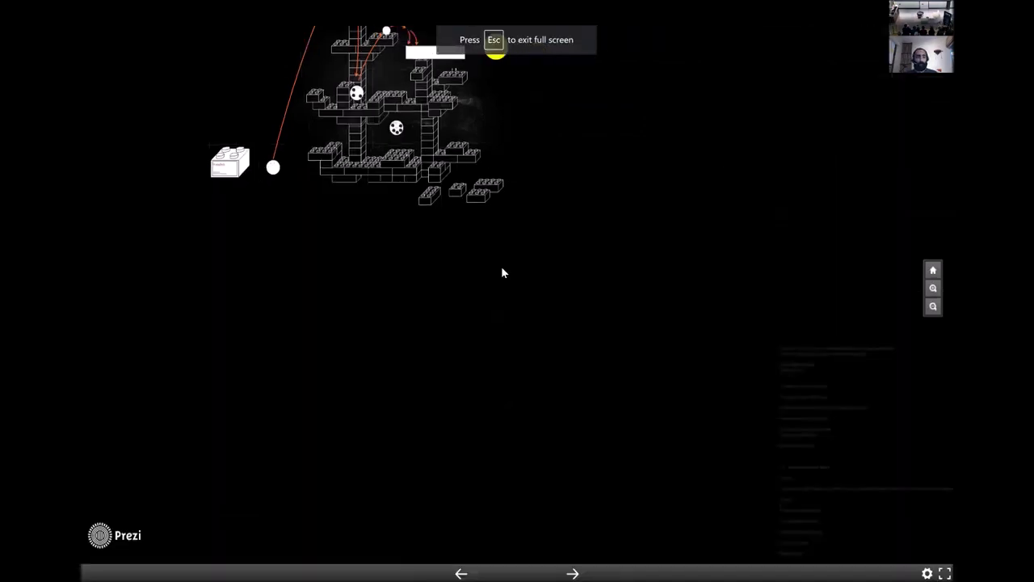
click(575, 572)
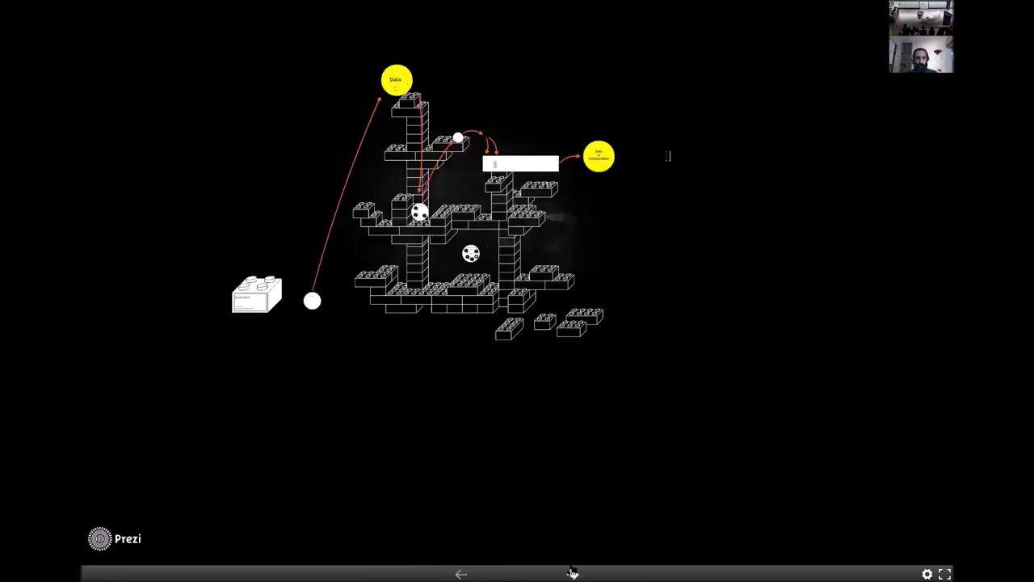
click(573, 572)
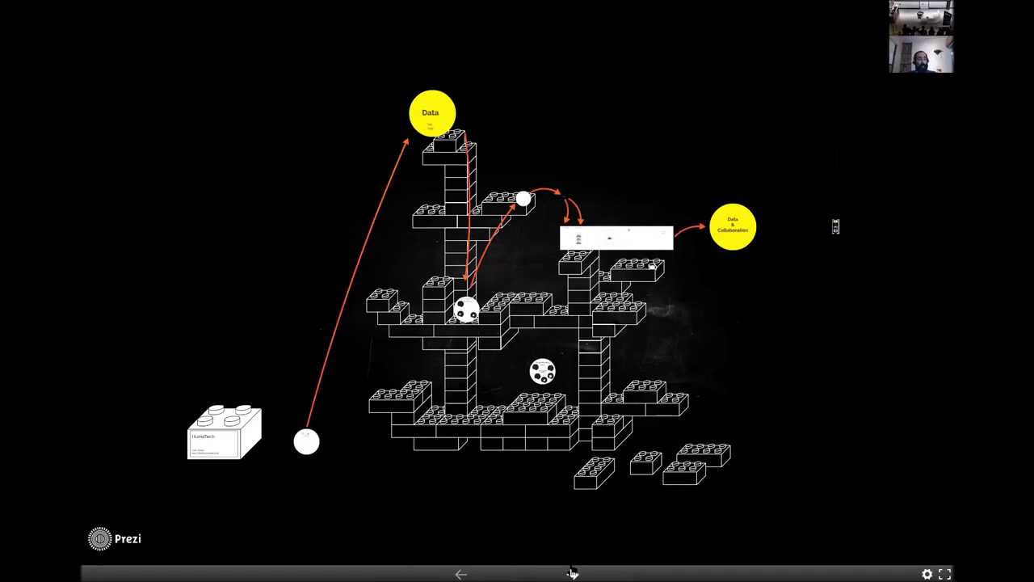
click(572, 572)
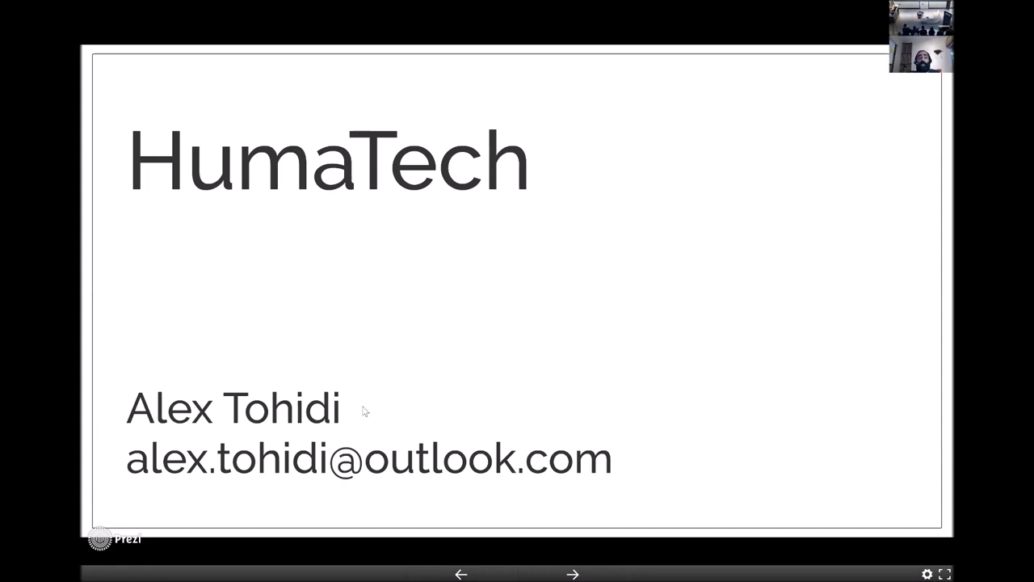
Advance from the title slide through About HumaTech to the About Me slide.
click(557, 571)
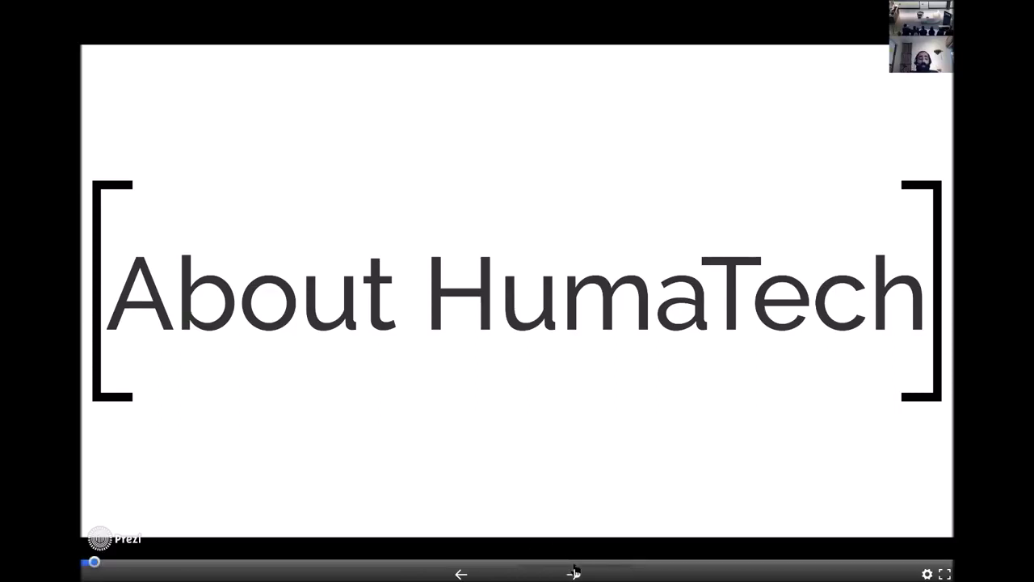
click(574, 572)
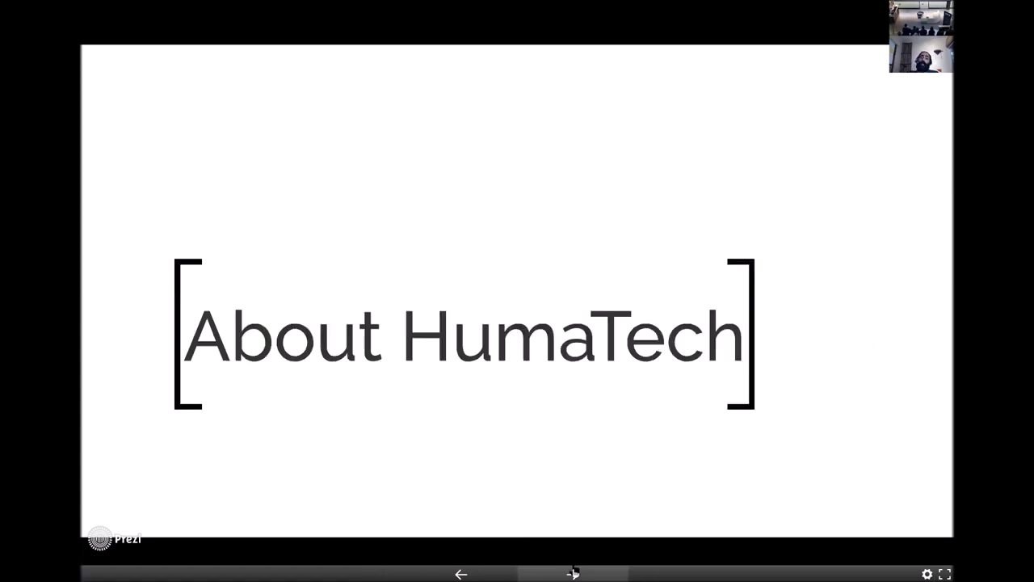
click(574, 572)
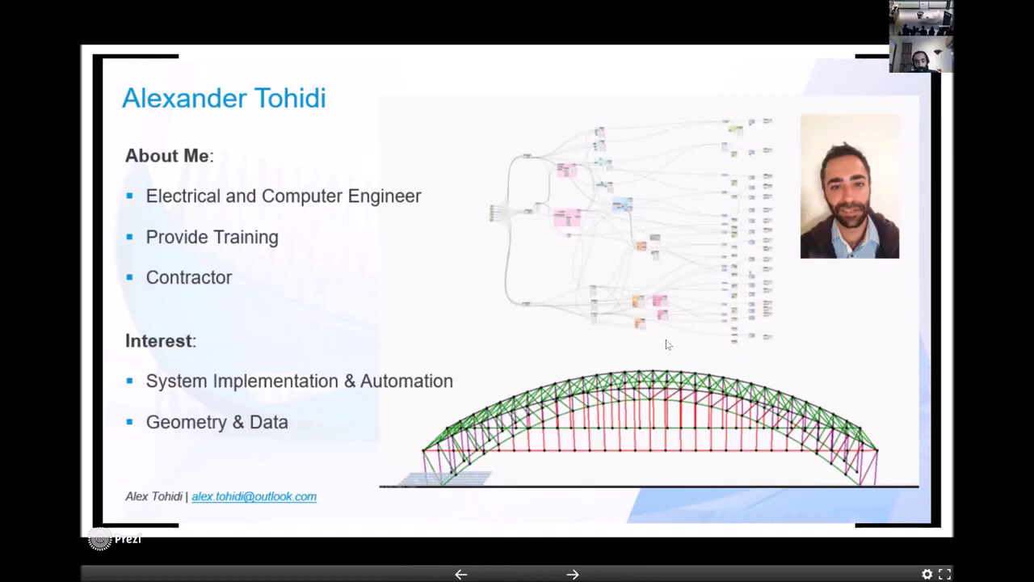
Step past the COVID Time ! photo and research topics list to the yellow Data circle.
click(573, 573)
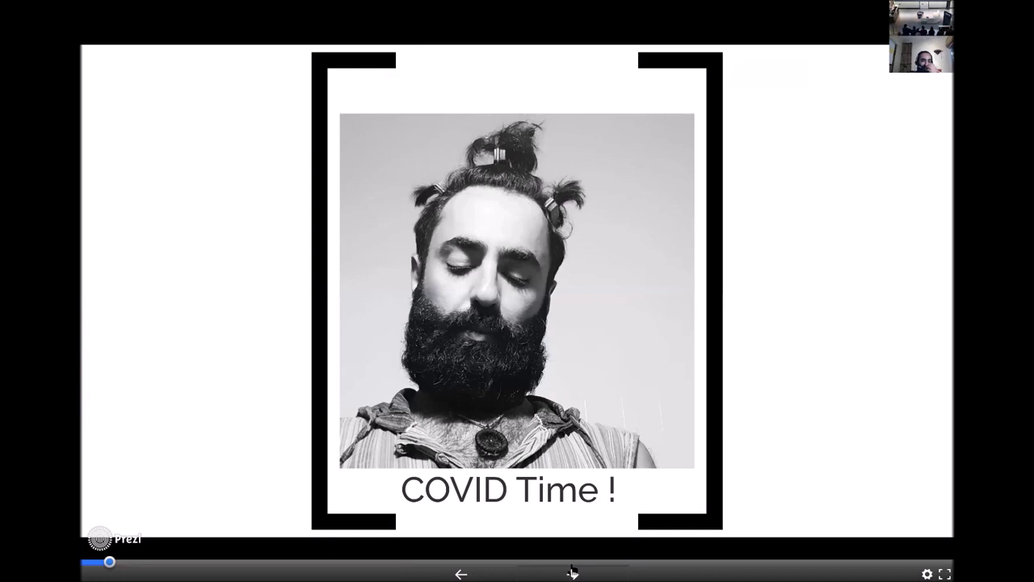
click(572, 572)
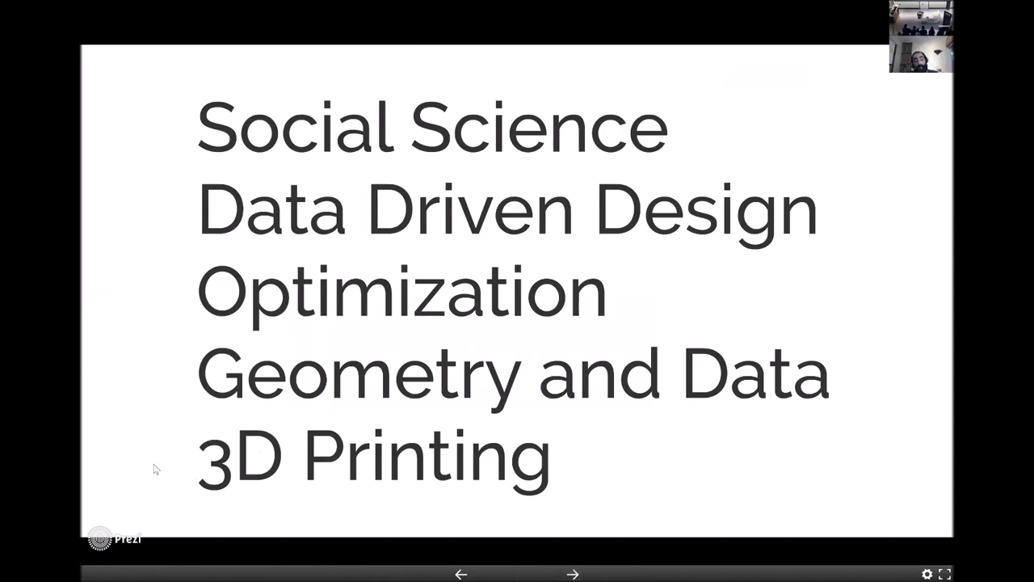
click(573, 572)
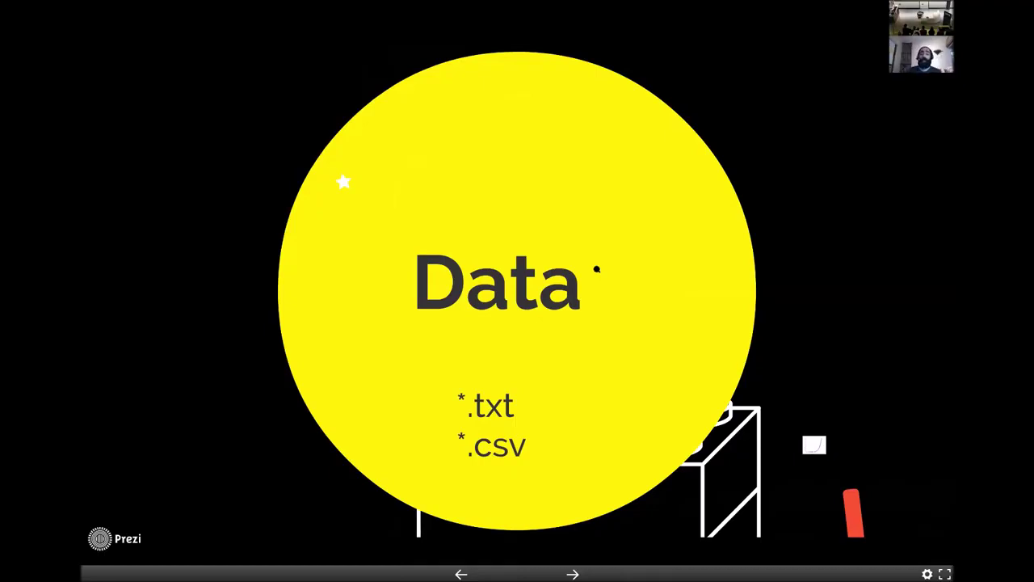
Go from the *.txt and *.csv file types and exponential graph to Parametric Design Tools.
click(594, 571)
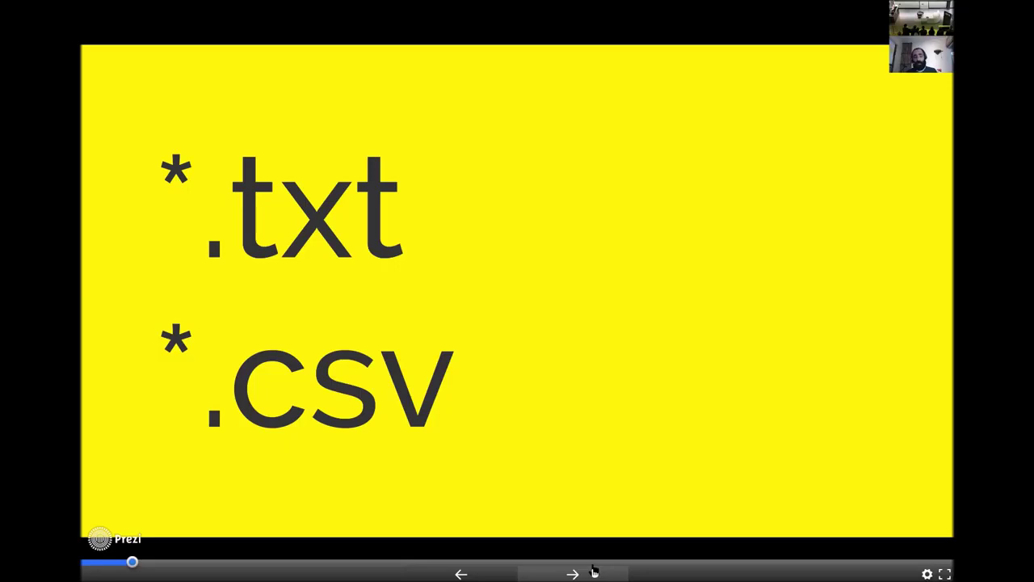
click(594, 572)
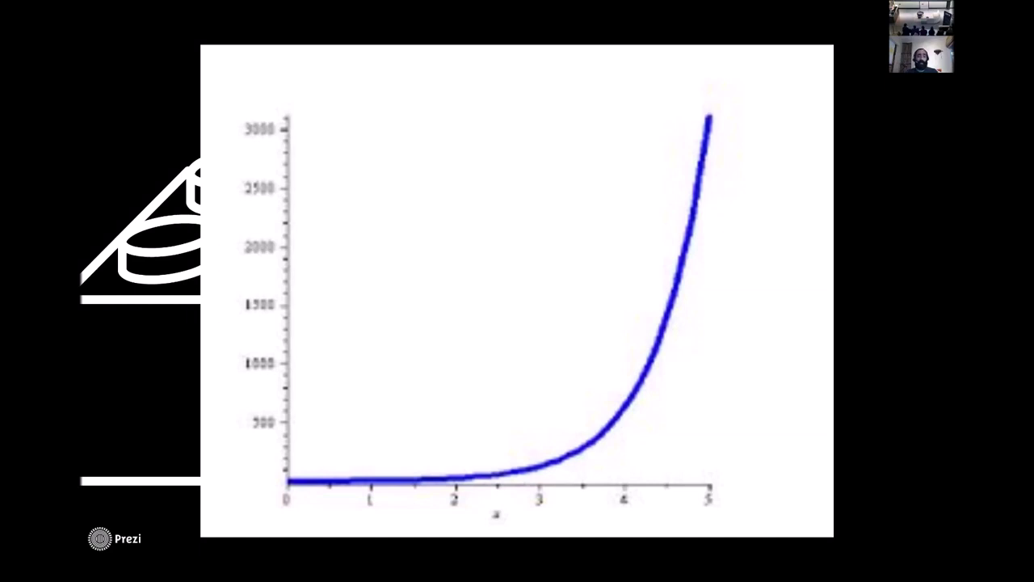
key(Right)
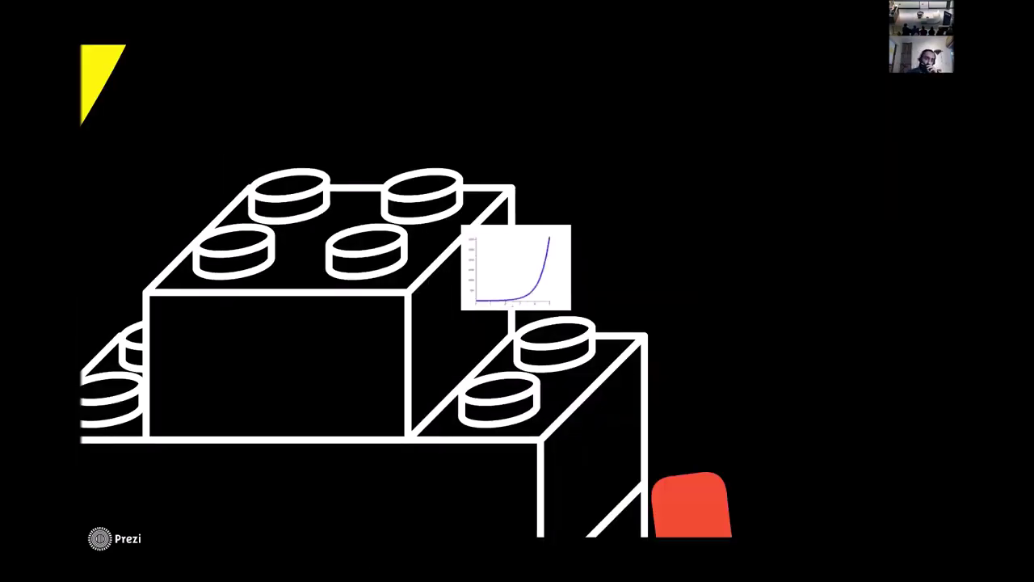
key(Right)
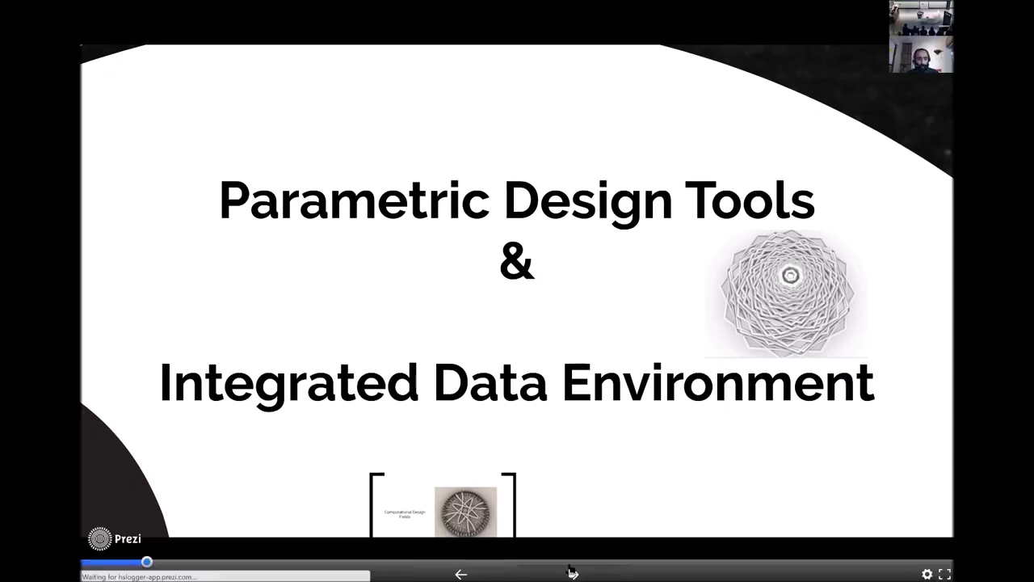
Step through the six software logos and Grasshopper vs Dynamo comparison to the workflow slide.
click(571, 573)
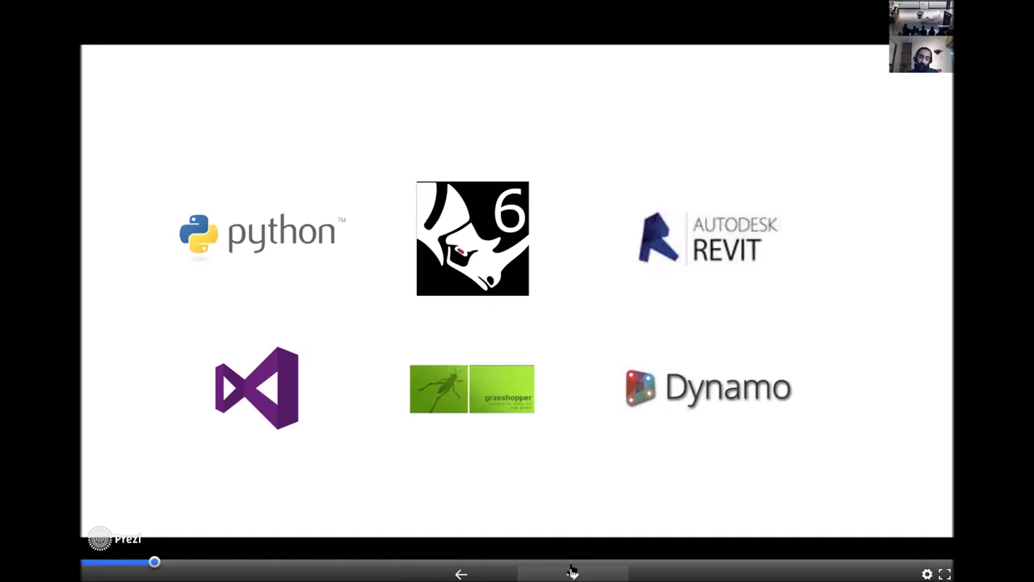
click(572, 572)
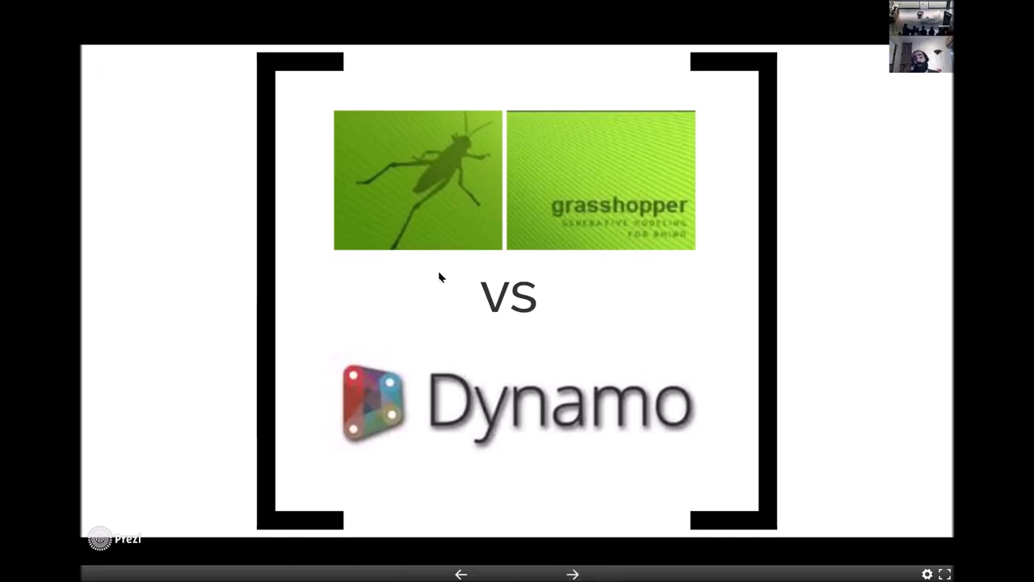
click(563, 572)
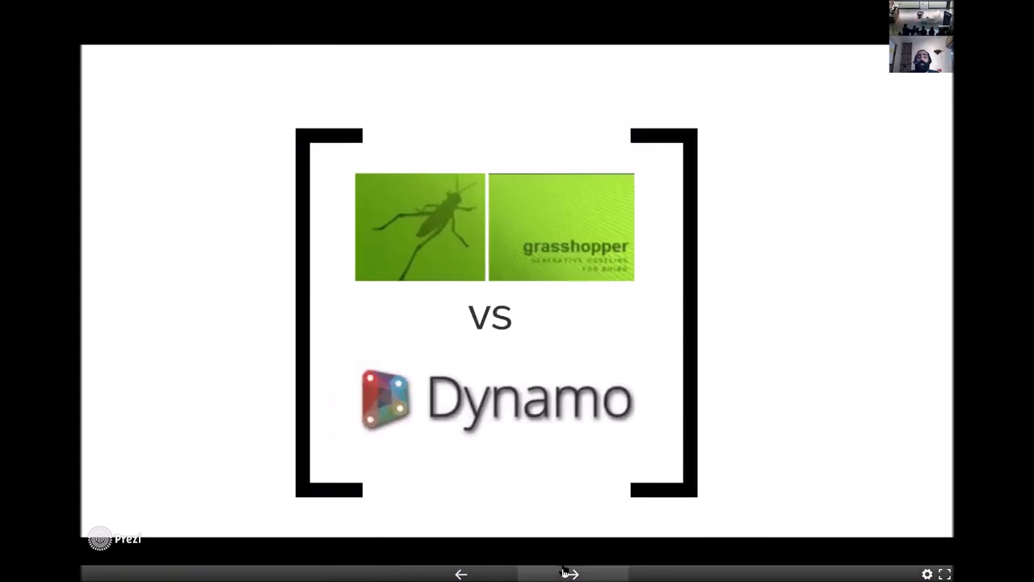
click(563, 572)
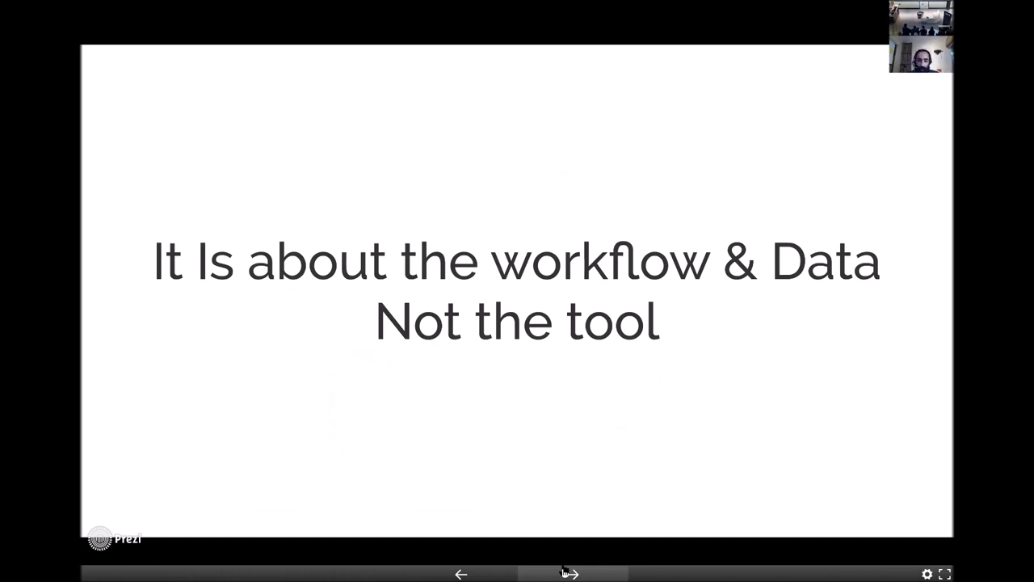
Advance to the vertical versus horizontal marketing strategy slide about Dynamo packages.
click(566, 573)
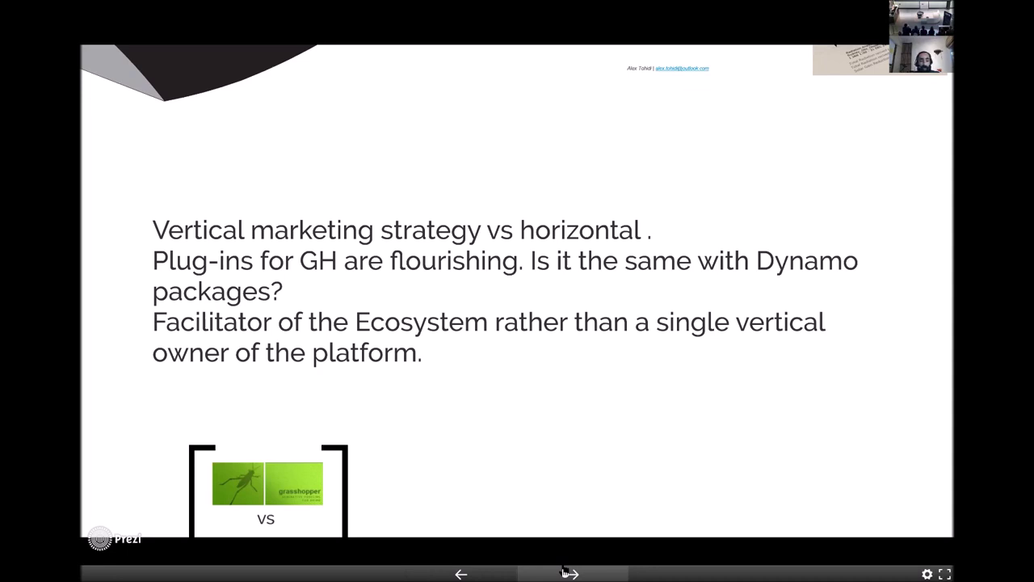
Advance to the E.g.3: Building Façade slide listing Ladybug, Honeybee, Butterfly and Dragonfly.
click(566, 573)
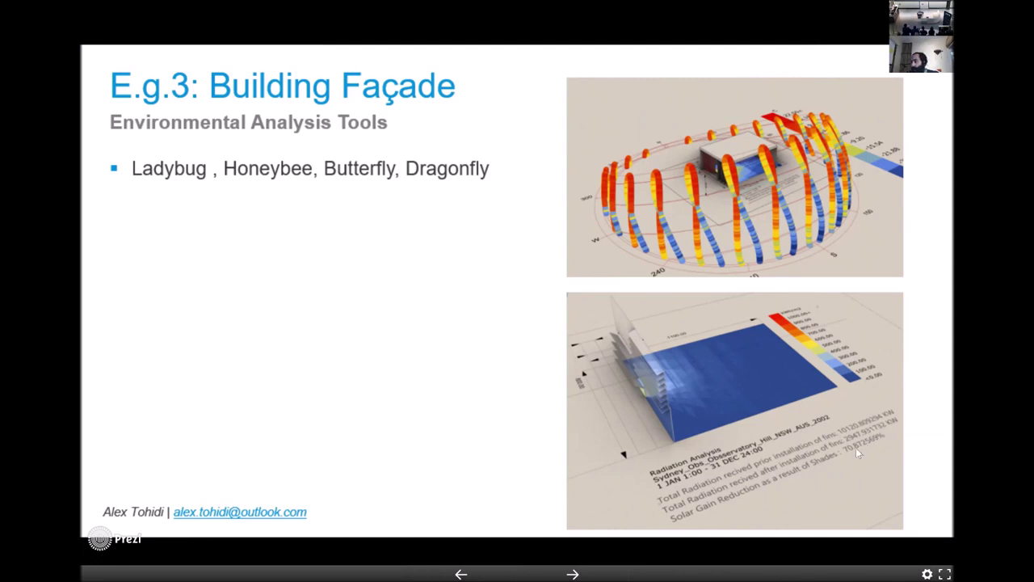
Zoom into the façade radiation analysis image, then continue to the workflow & Data slide.
click(570, 571)
click(571, 571)
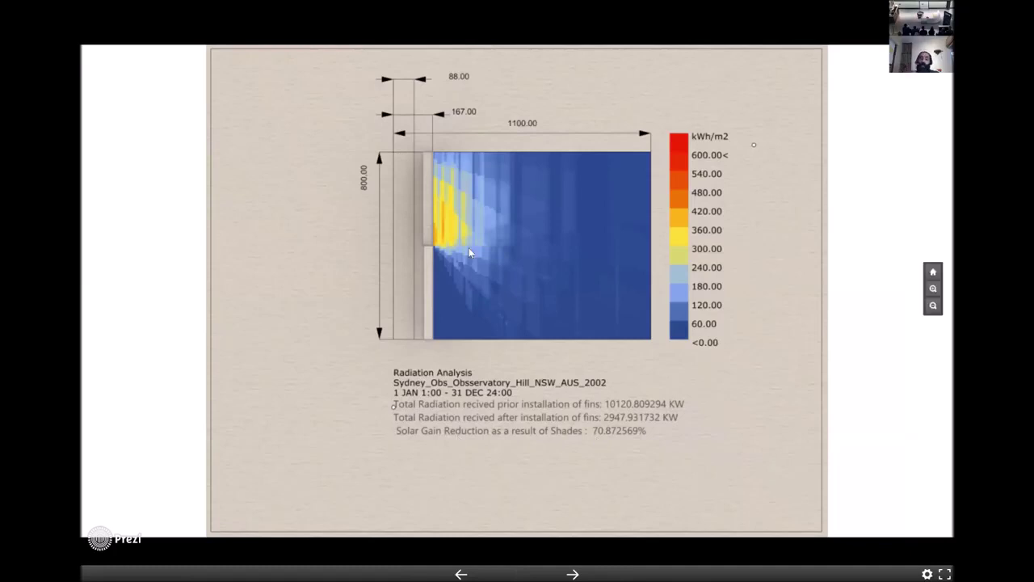
click(574, 572)
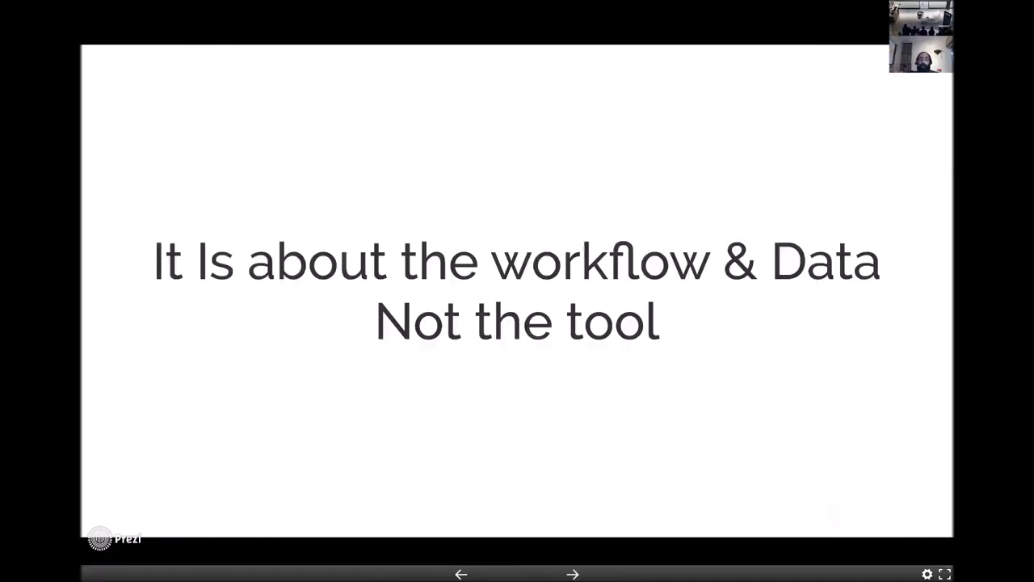
Advance to the Computational Design Fields slide with the interwoven star ornament image.
click(572, 572)
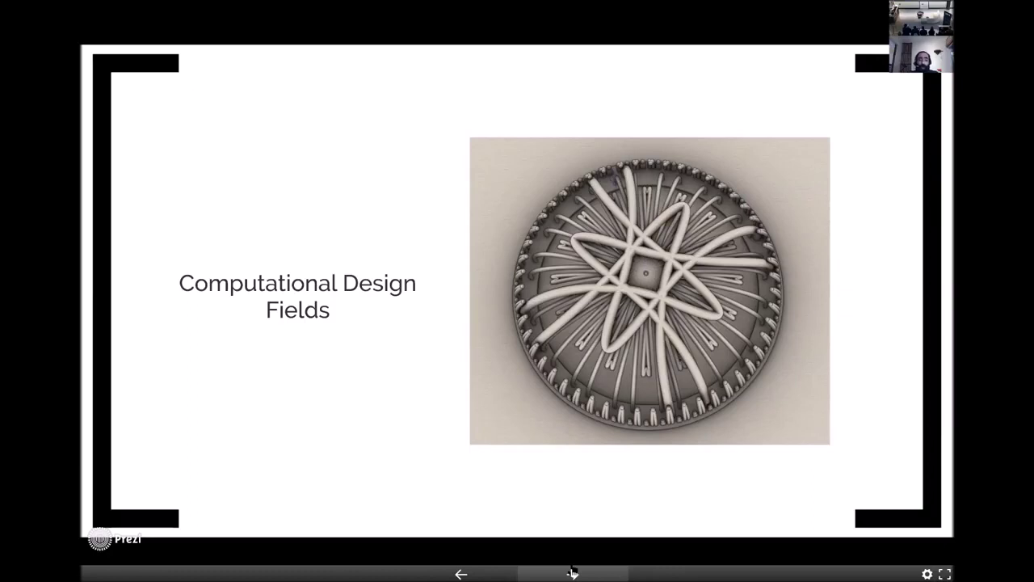
Advance two steps to the Why Dynamo slide with Common Data Environment bullets and bridge node graph.
click(574, 572)
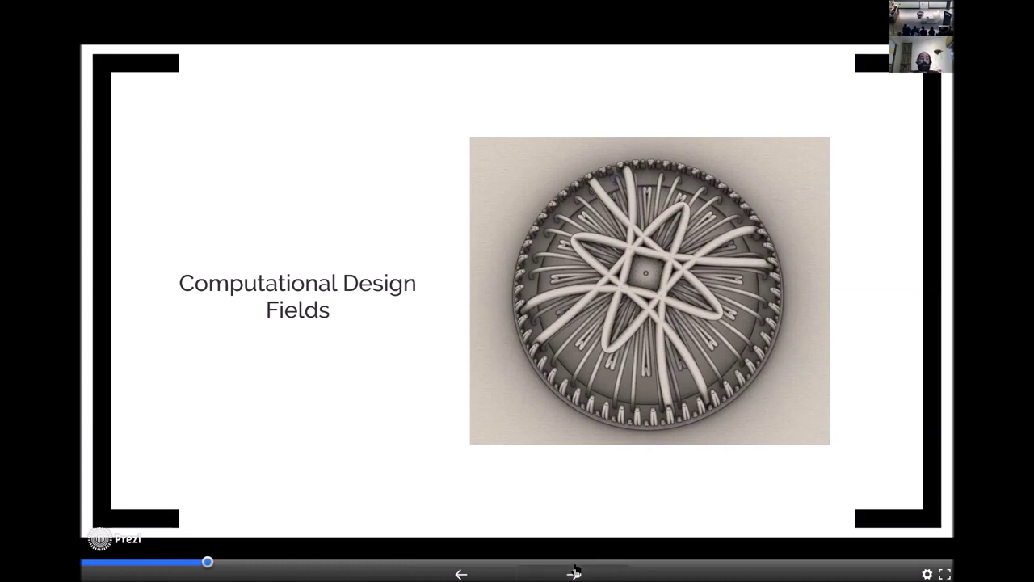
click(575, 572)
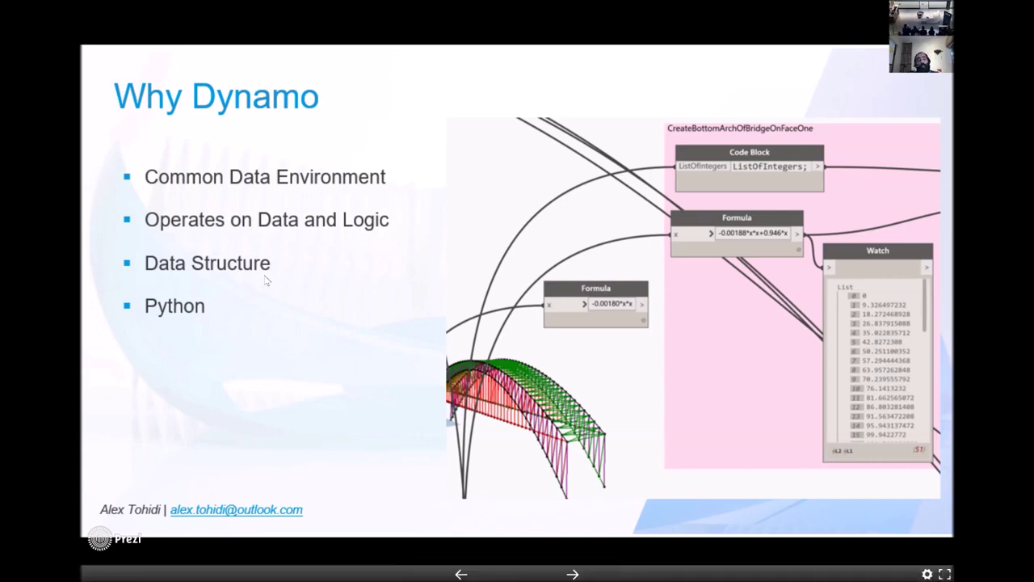
Advance to the Why Dynamo slide listing Revit data, C# nodes, visual programming, prototyping and Python, AI & ML.
click(572, 572)
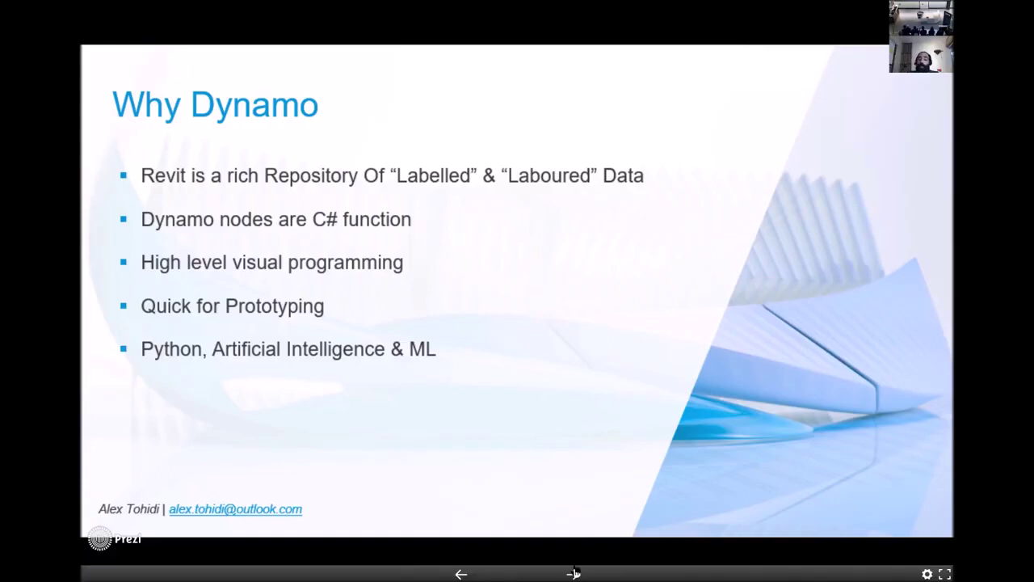
Move past the System Engineering & Helper Diagrams slide to the Open Source visual Programming list.
key(Right)
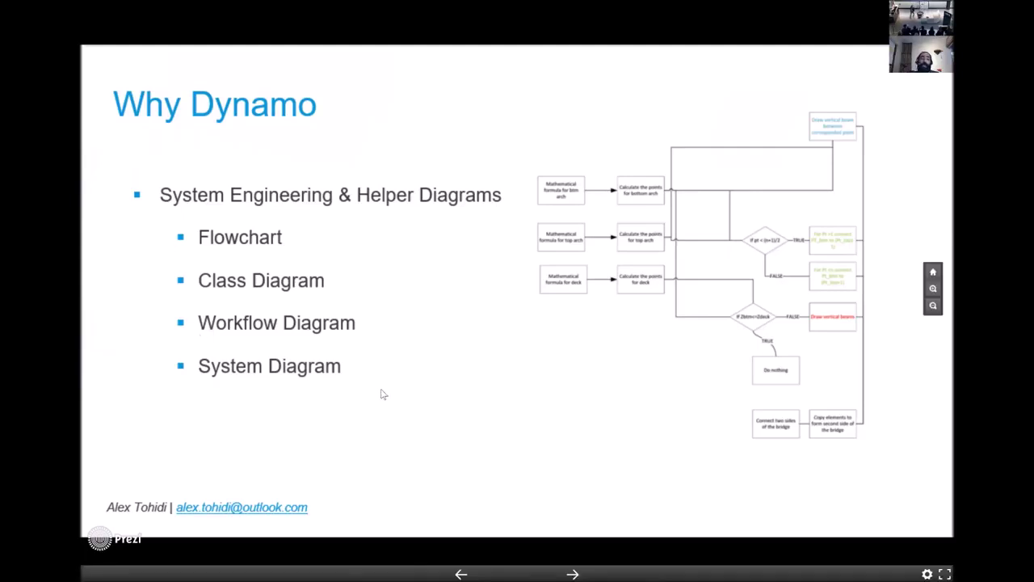
click(572, 572)
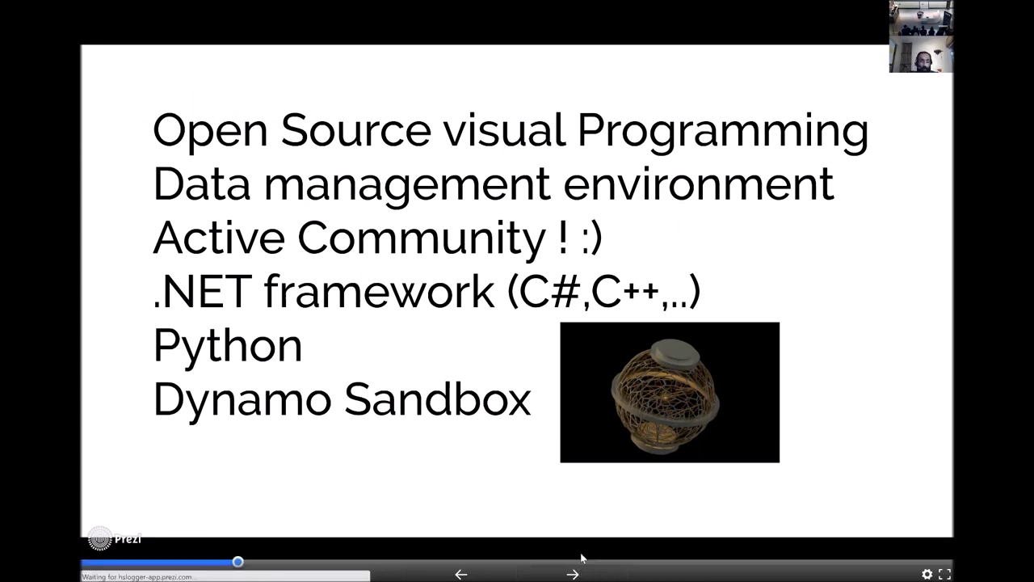
Pass the Dynamo Solutions Examples title and zoom into the grid of example thumbnails.
key(Right)
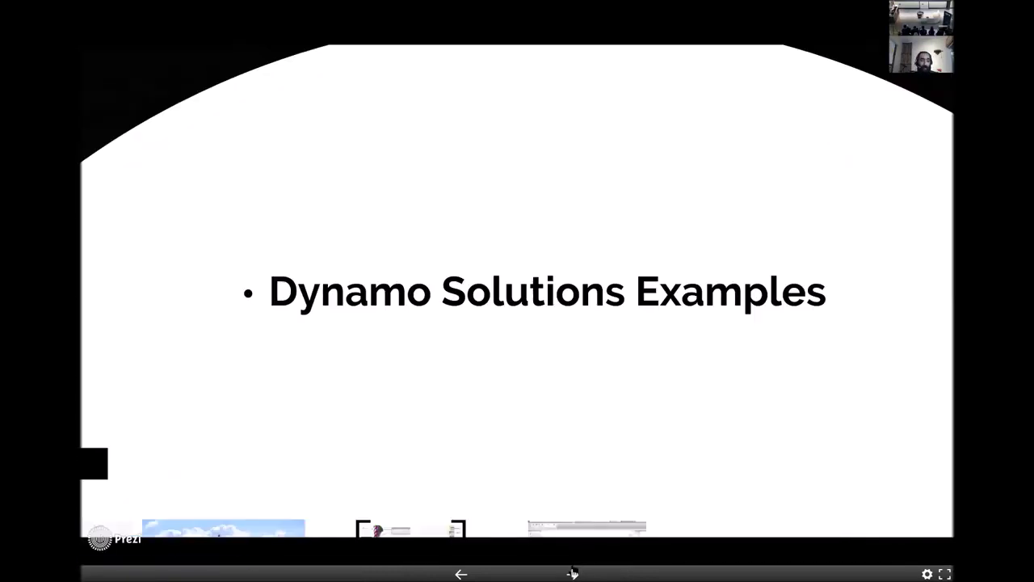
click(572, 572)
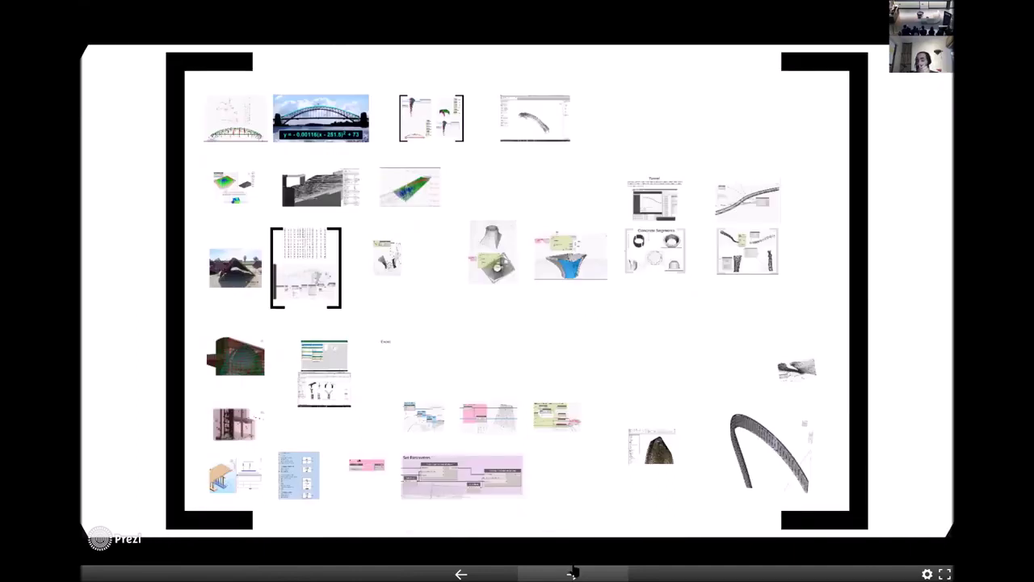
Step through the bridge example's node graph and parabola photo to the four-screenshot framing collage.
click(572, 571)
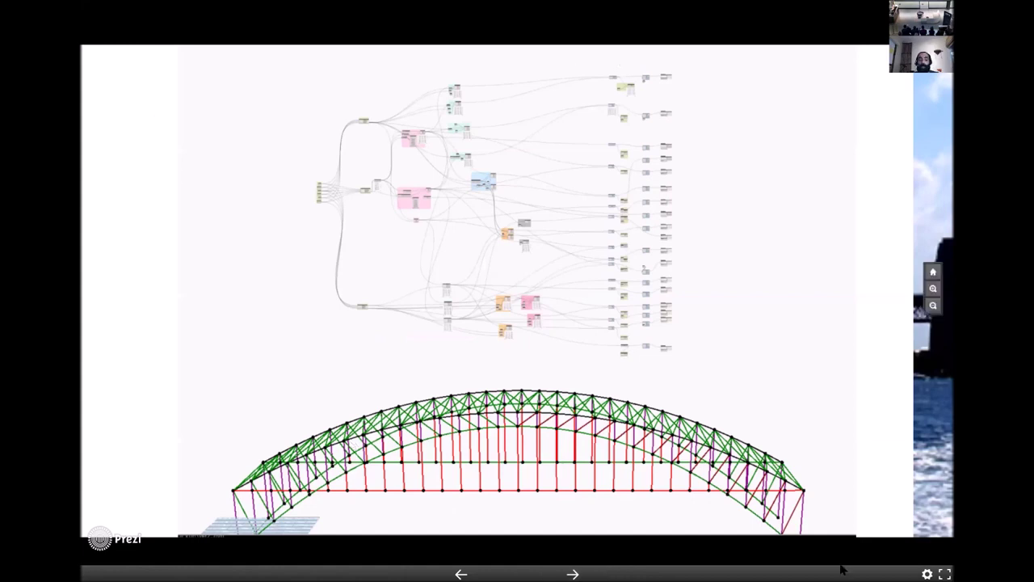
click(580, 571)
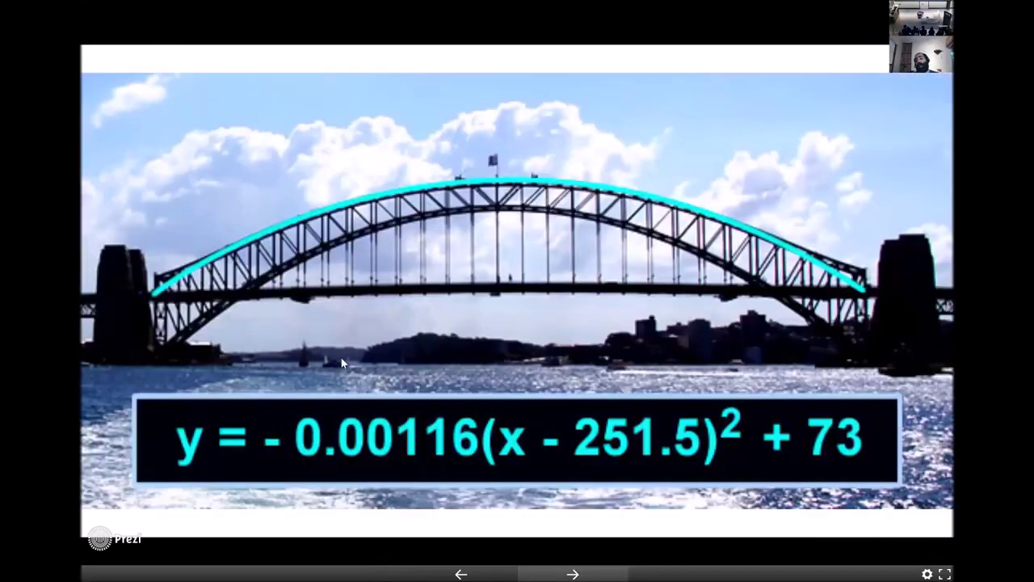
click(570, 573)
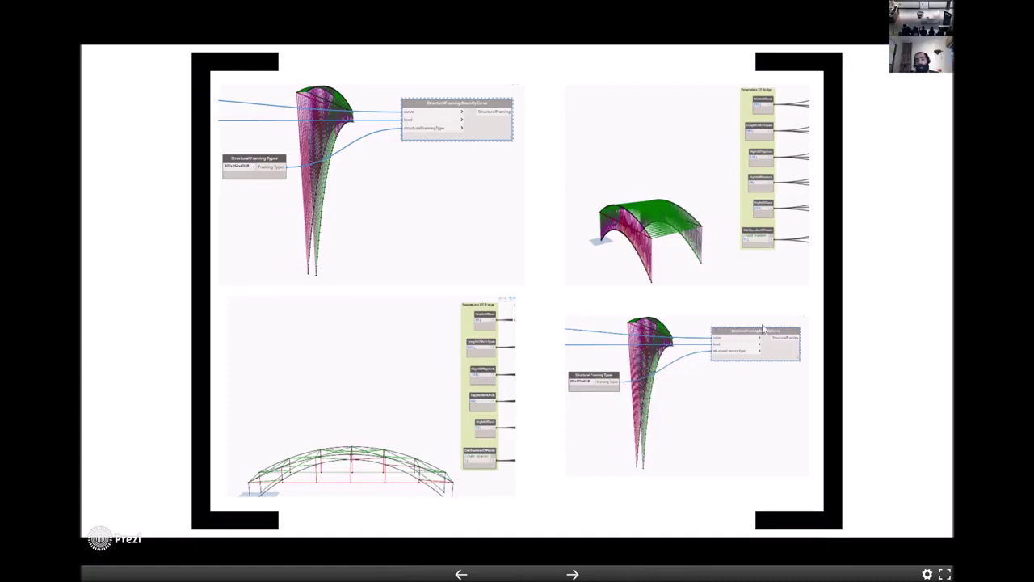
click(571, 571)
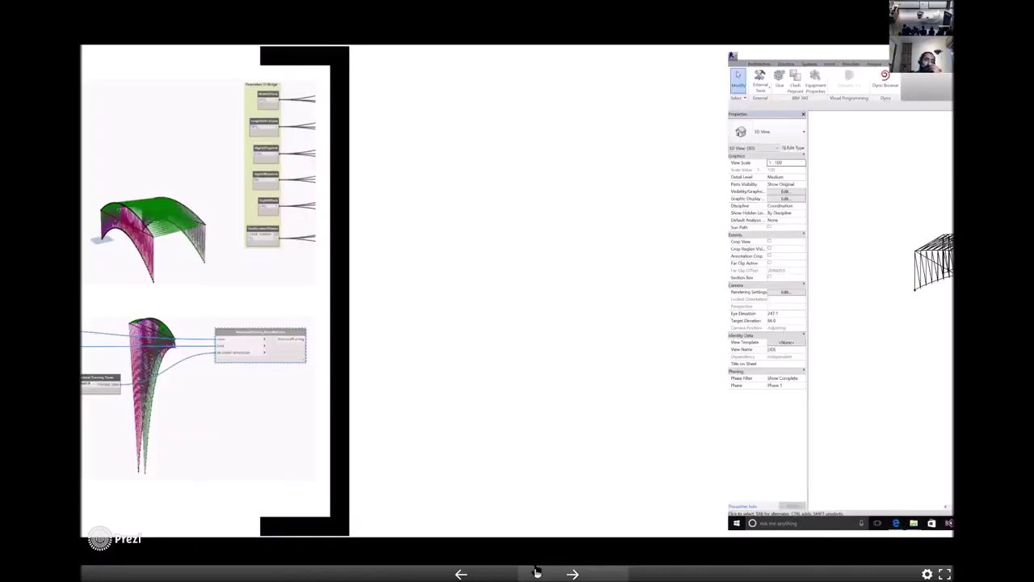
Zoom into the Revit bridge model view, then continue to the Color On Surfaces slide.
key(Right)
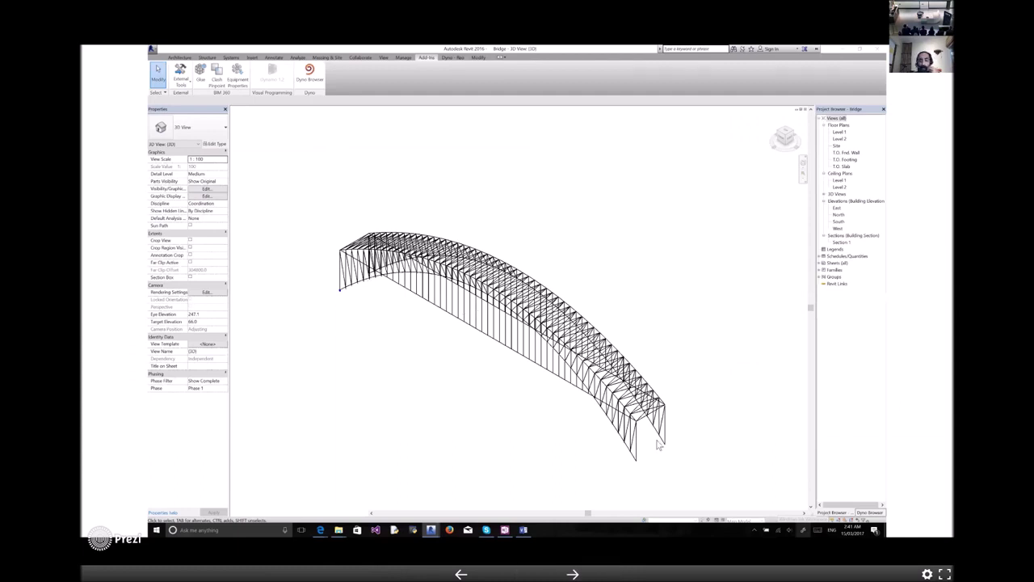
click(572, 573)
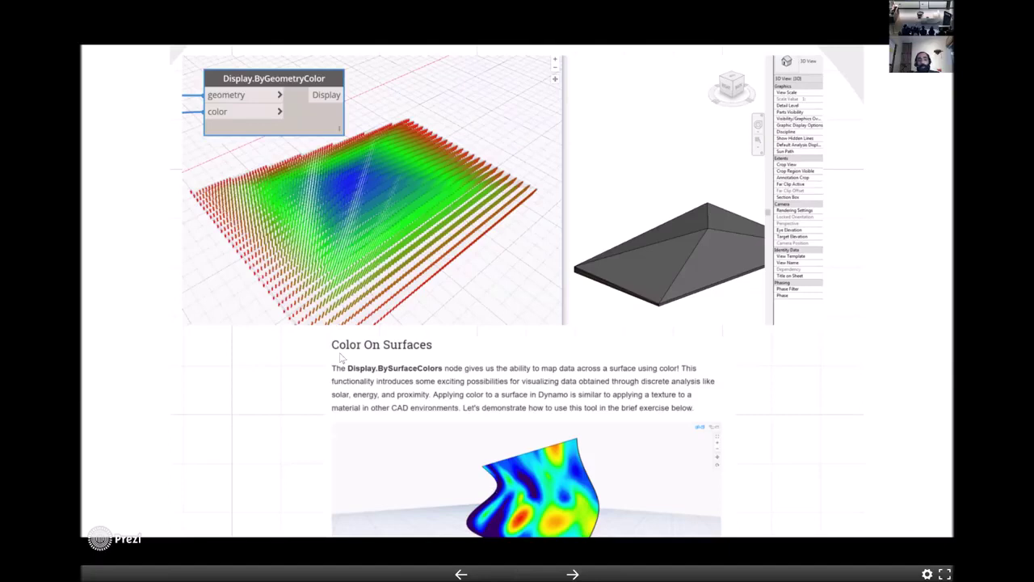
Advance to the Revit 3D view of the curved ribbed roof with its view properties.
click(572, 571)
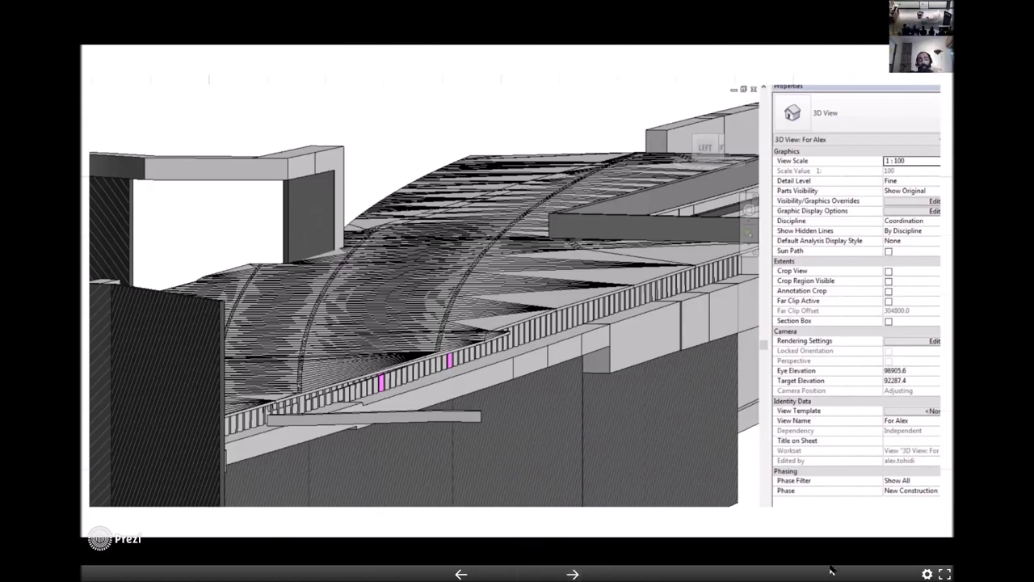
Step forward, back to the Revit 3D view, then on to the Dynamo colour-coded column slide.
click(575, 572)
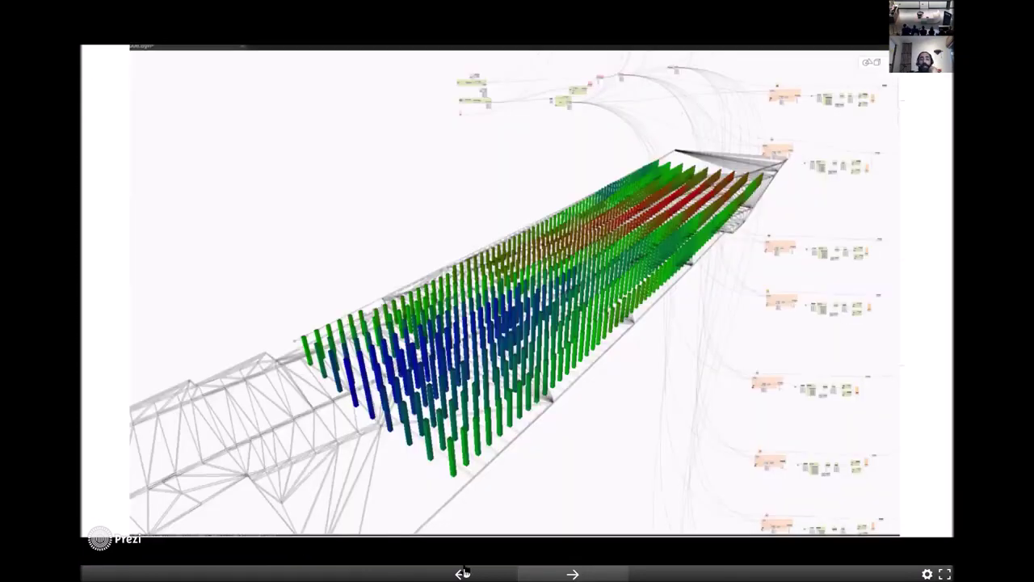
click(462, 573)
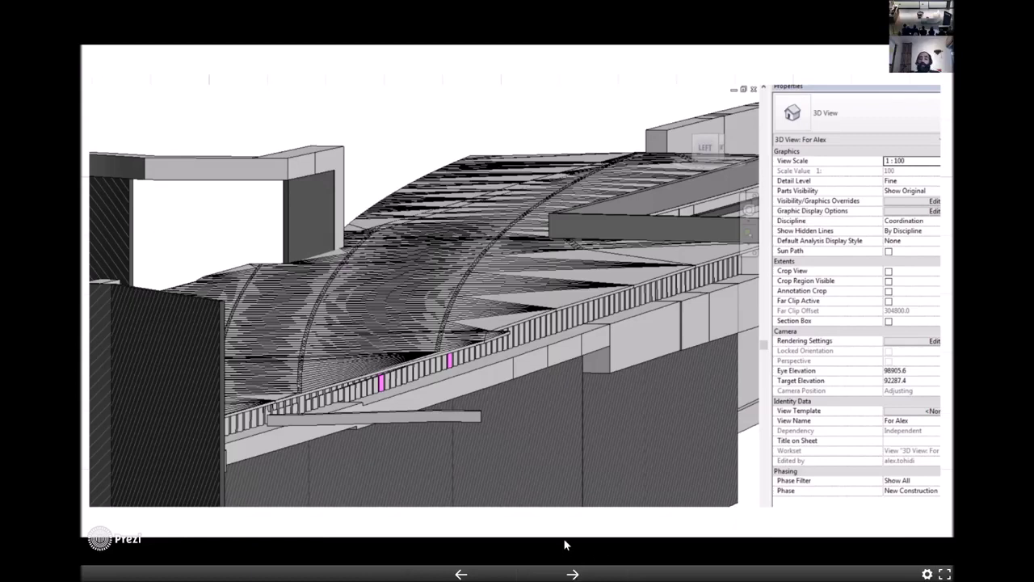
key(Right)
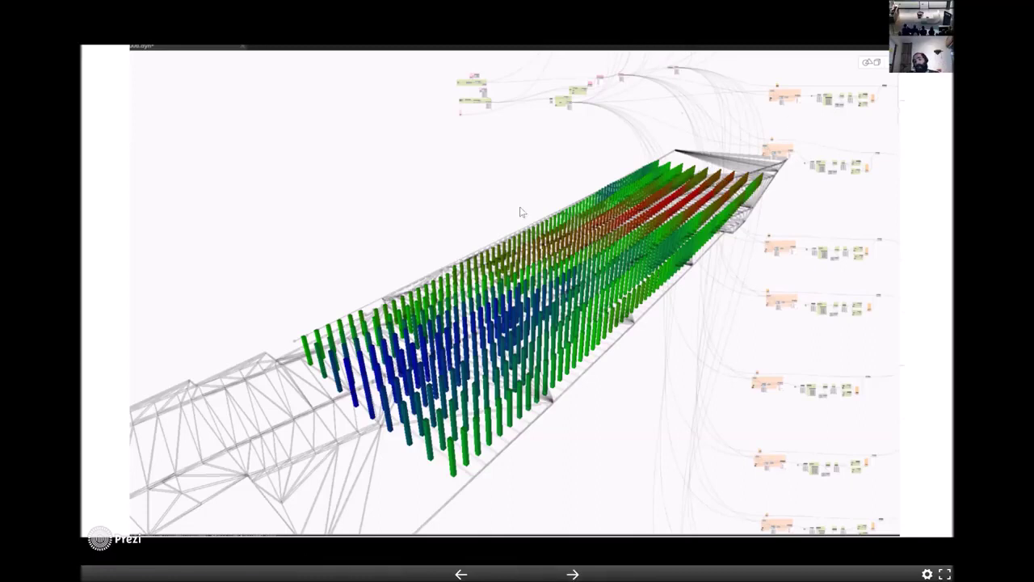
Step back and forth past the column view and frame overview to the red steel formwork photo.
click(571, 573)
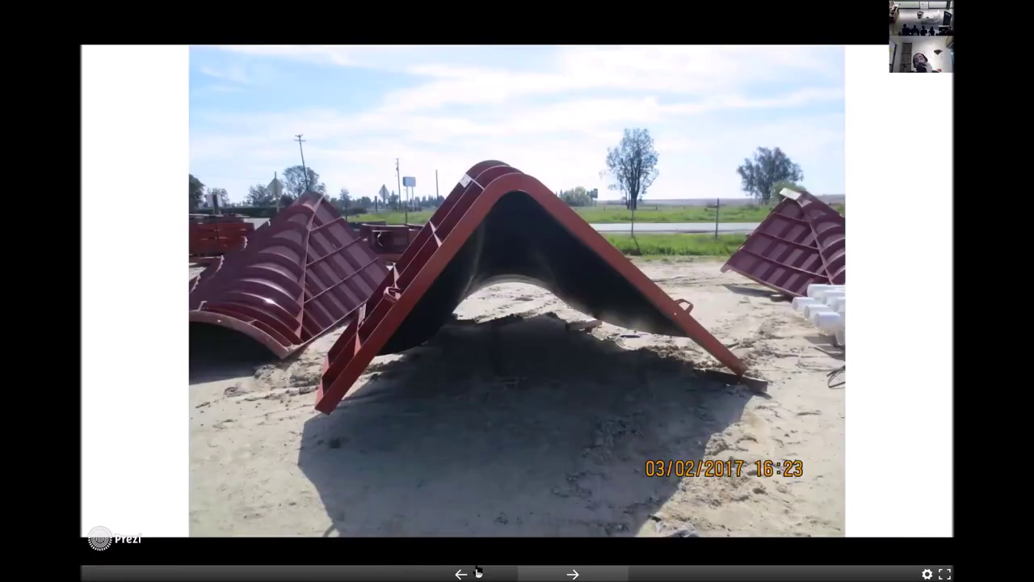
click(477, 572)
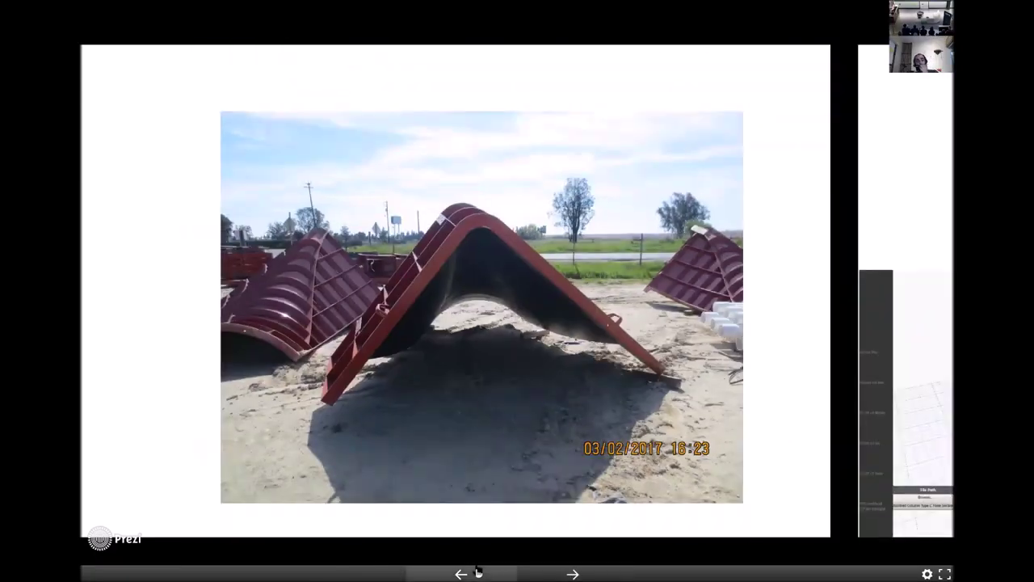
click(571, 573)
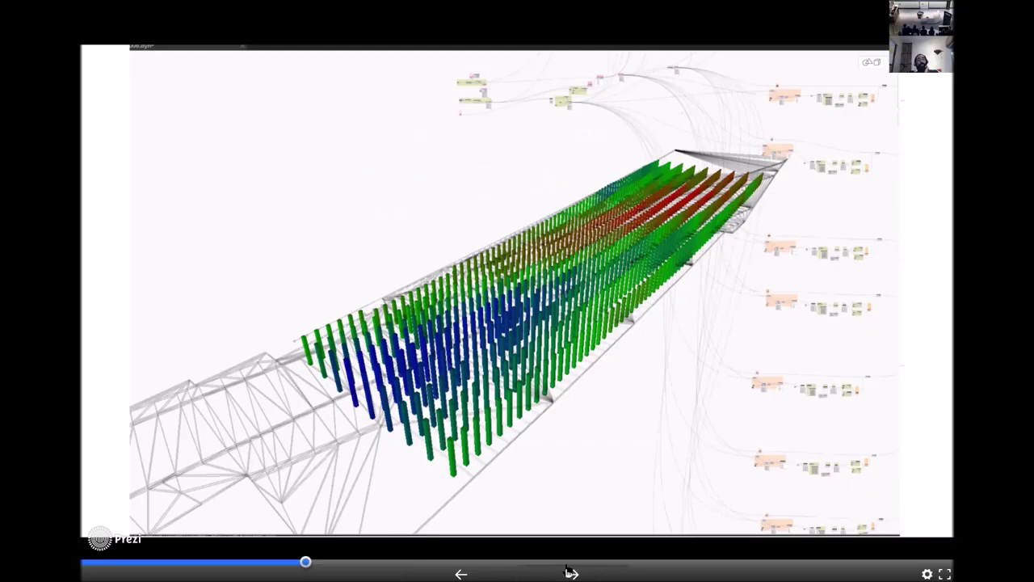
click(569, 572)
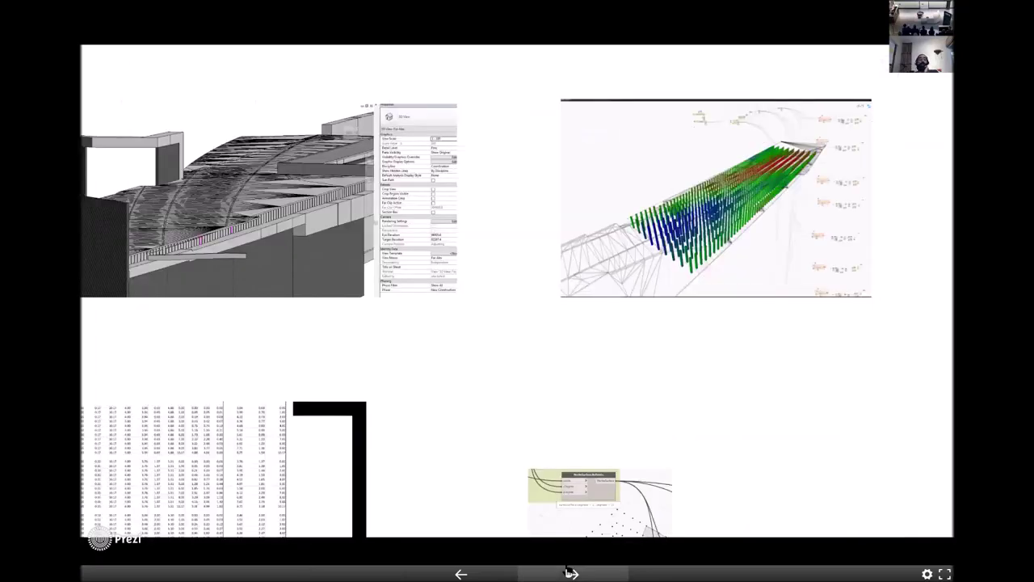
click(570, 572)
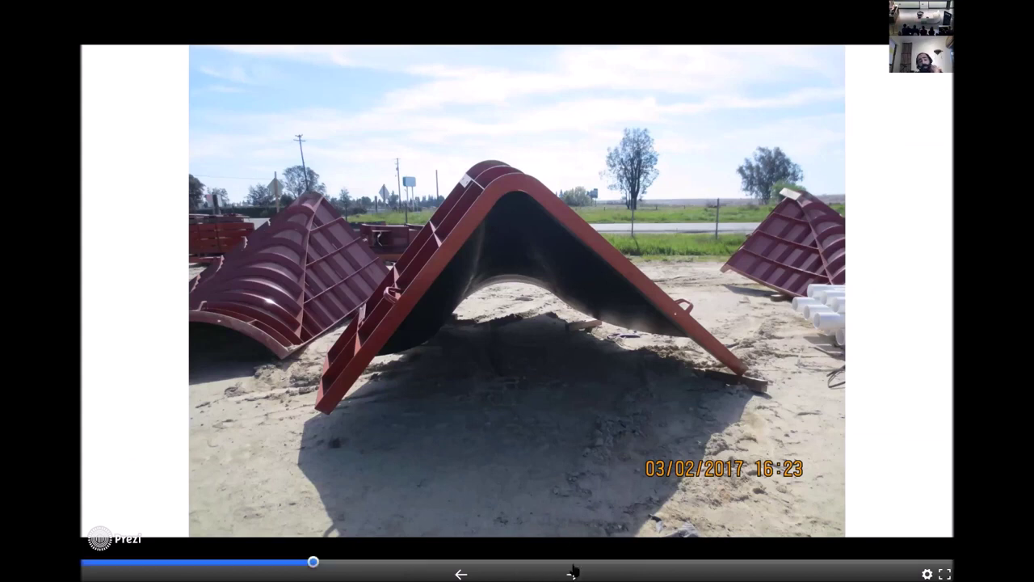
click(569, 573)
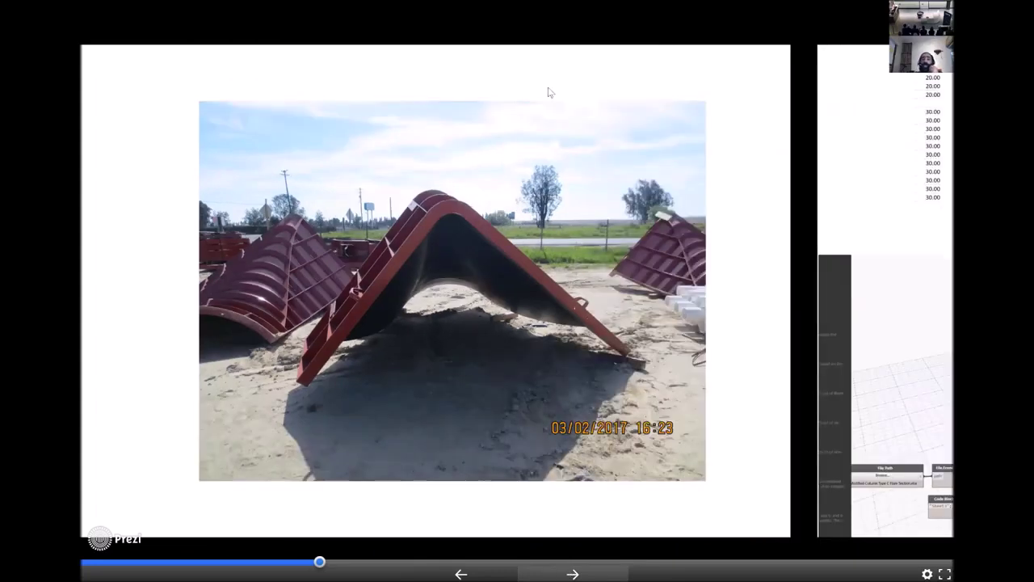
Advance to the data table and graph frame and zoom in on the numeric table.
key(Right)
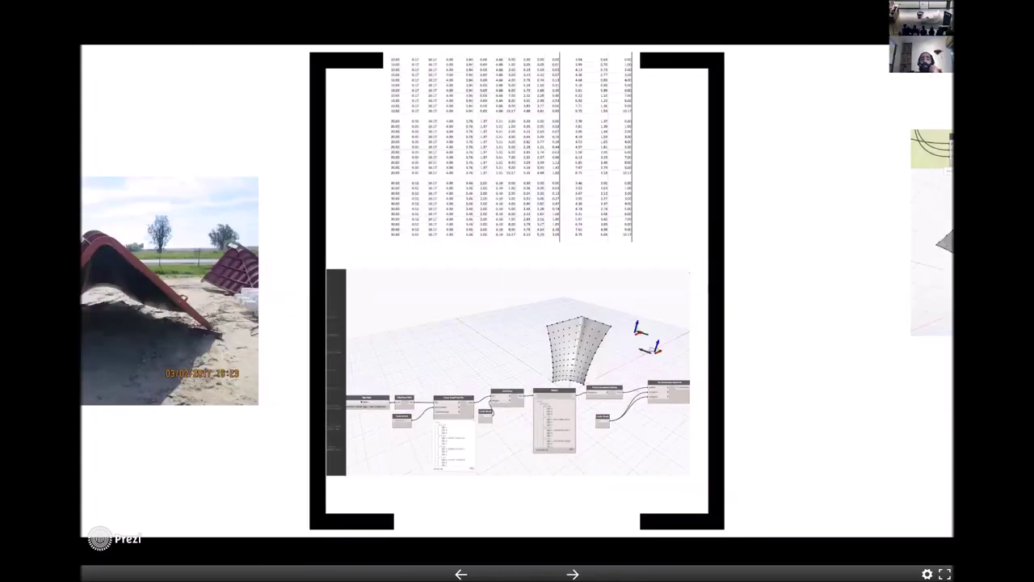
key(Right)
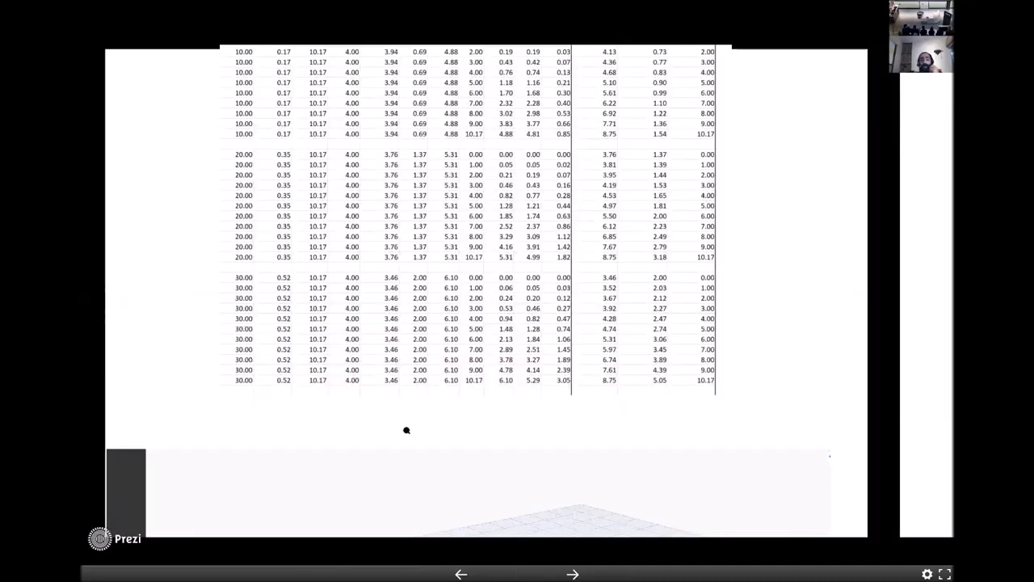
scroll(762, 396, down, 1)
Return to the wider photo-and-table view and zoom in and out around the Dynamo surface graph.
key(Left)
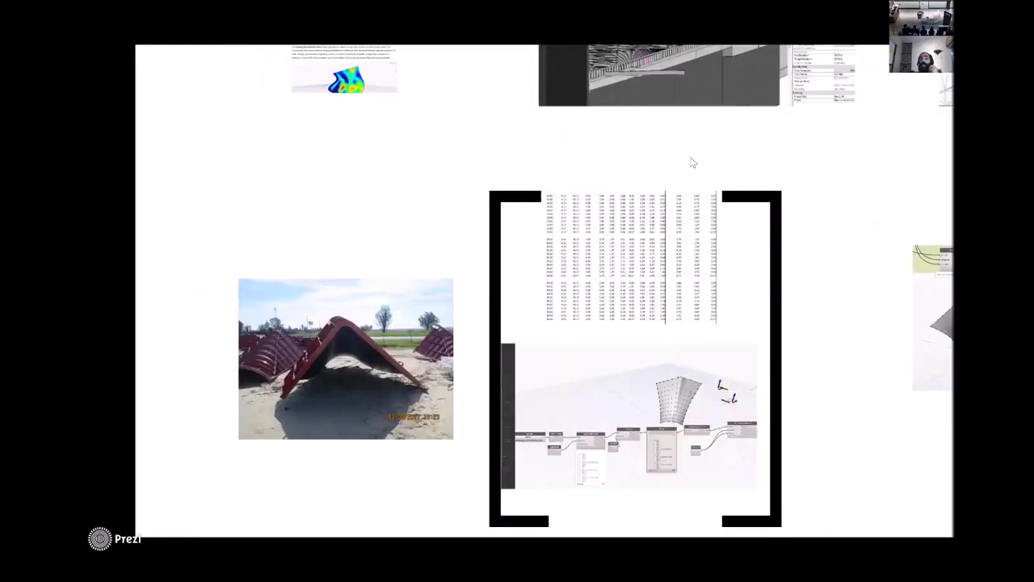
scroll(614, 280, up, 1)
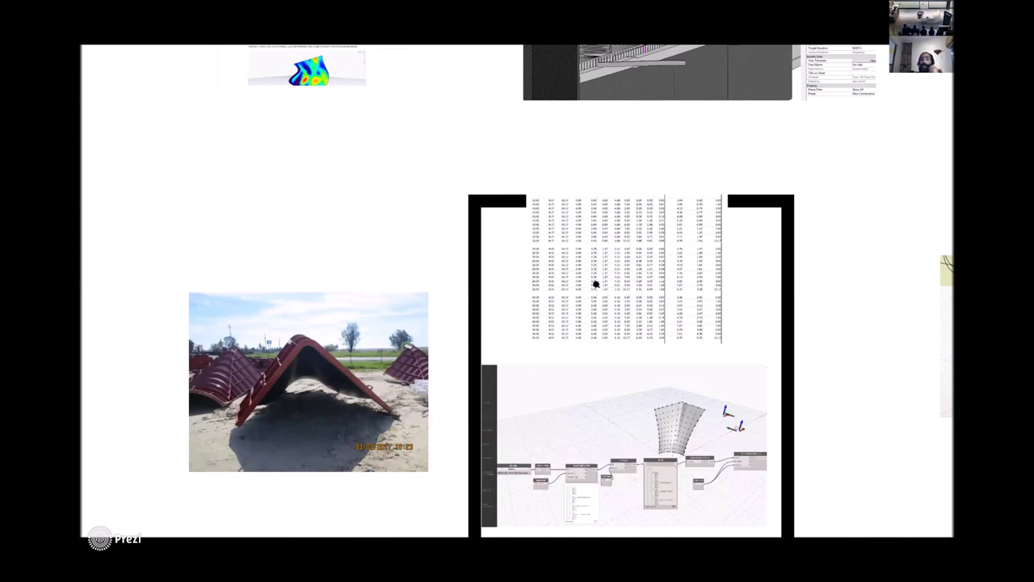
scroll(596, 285, up, 5)
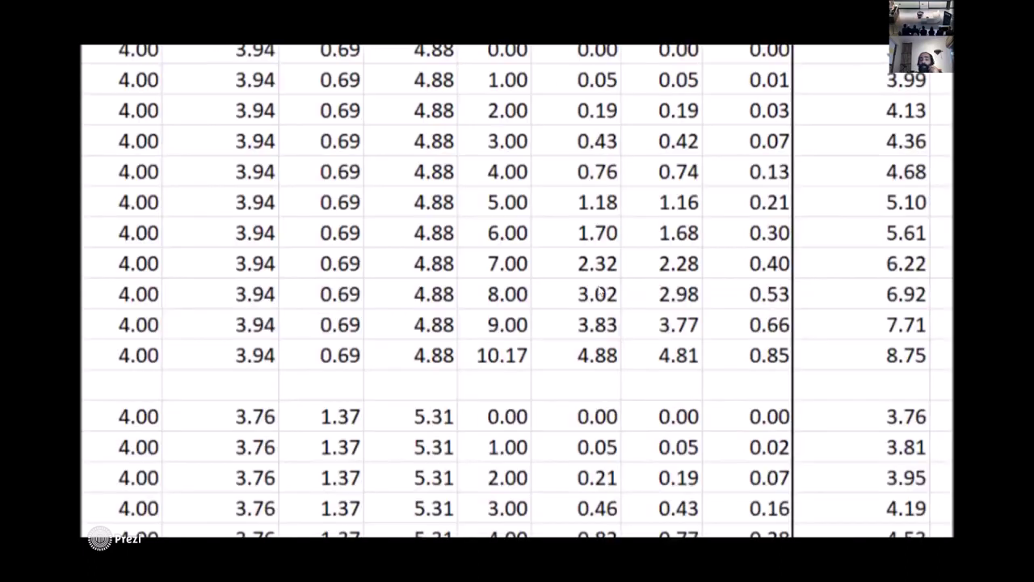
scroll(594, 232, down, 3)
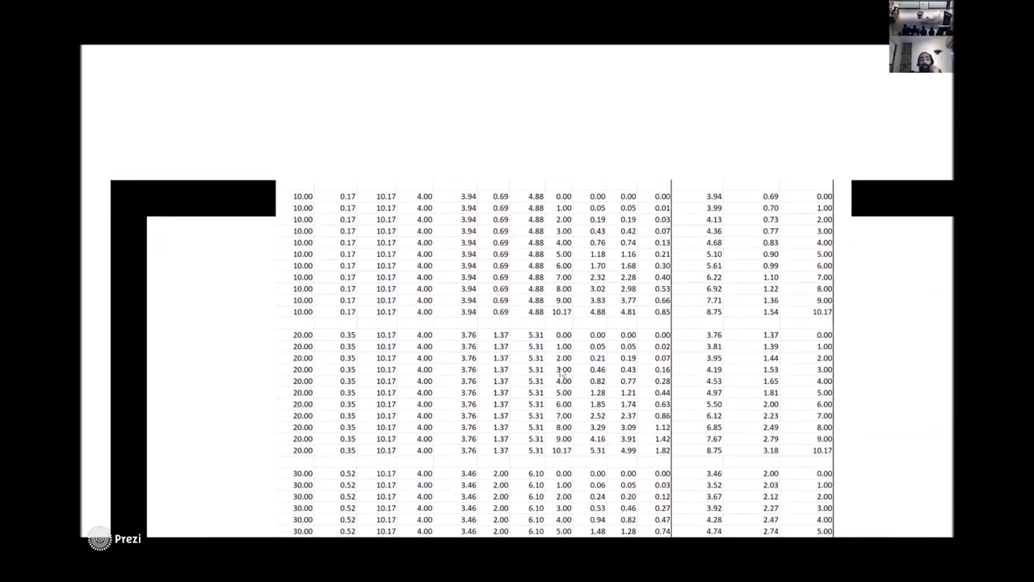
scroll(581, 224, down, 2)
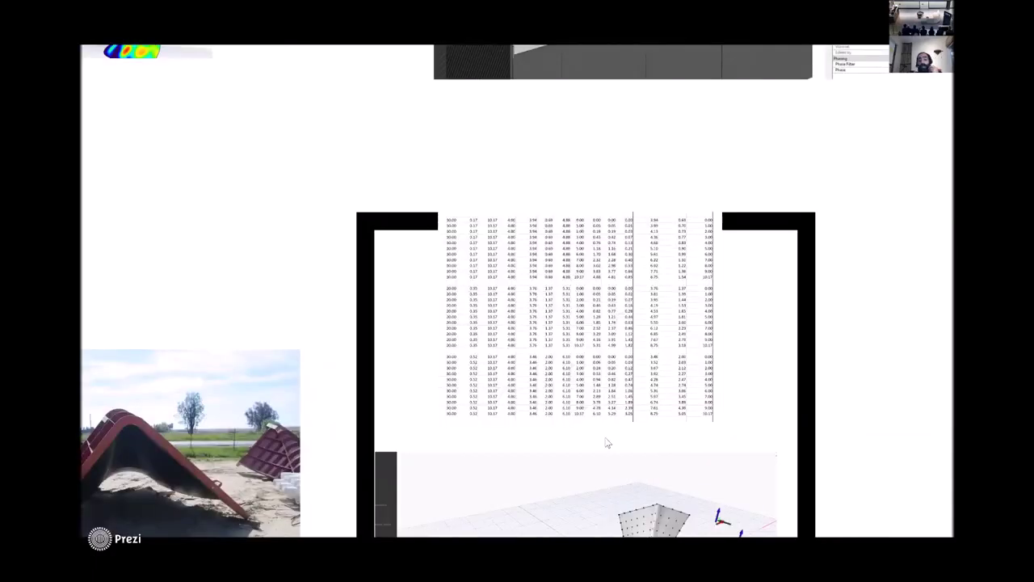
scroll(608, 442, down, 2)
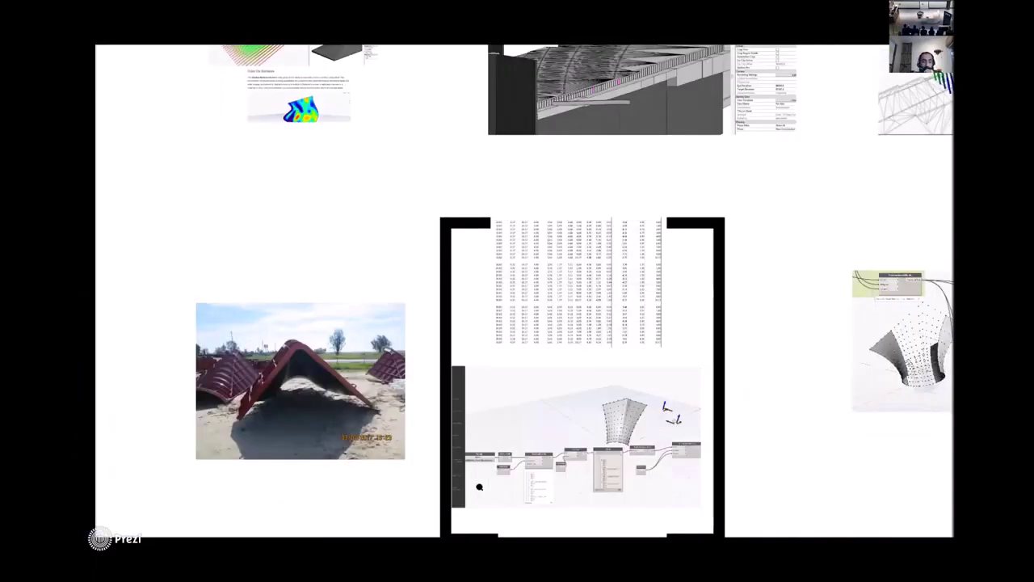
scroll(409, 411, up, 2)
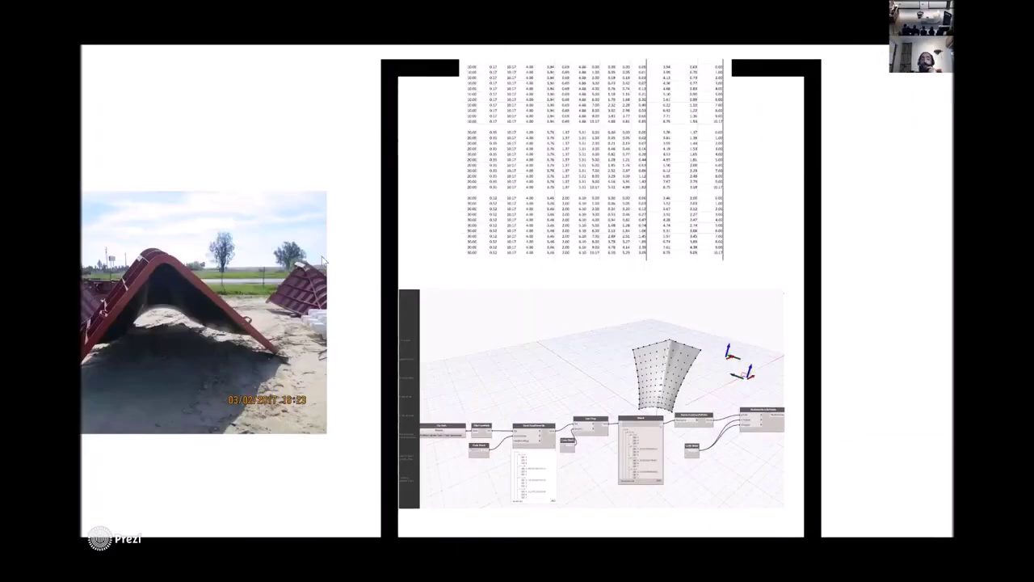
Zoom in on the Excel-reading nodes and move to the next presentation step.
click(482, 365)
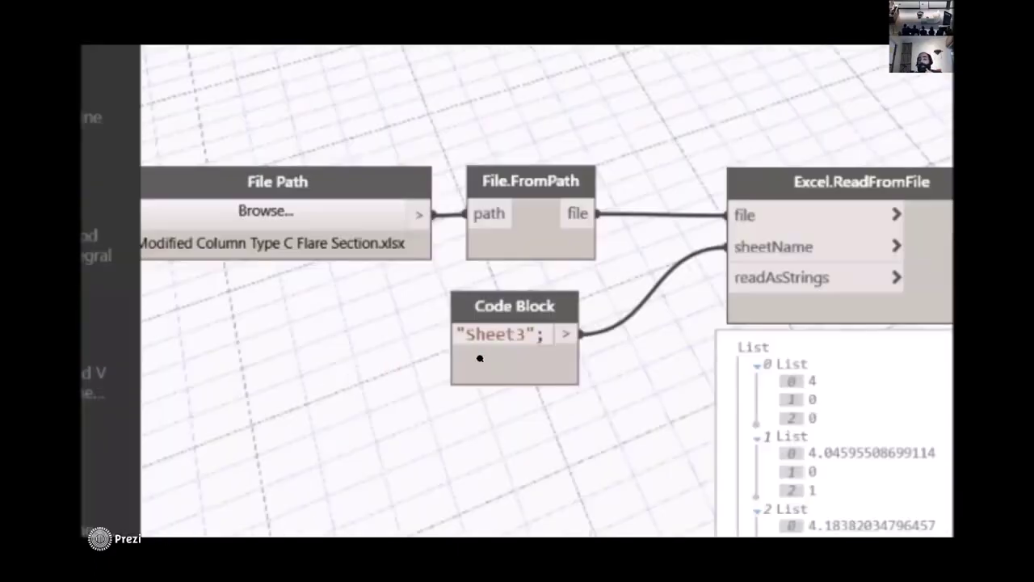
scroll(788, 368, down, 2)
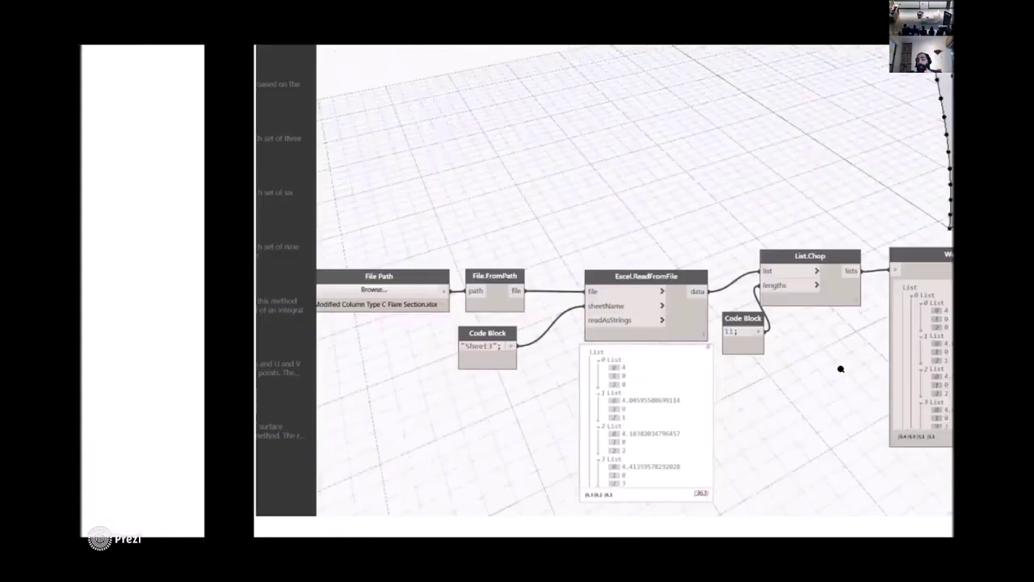
scroll(841, 369, down, 2)
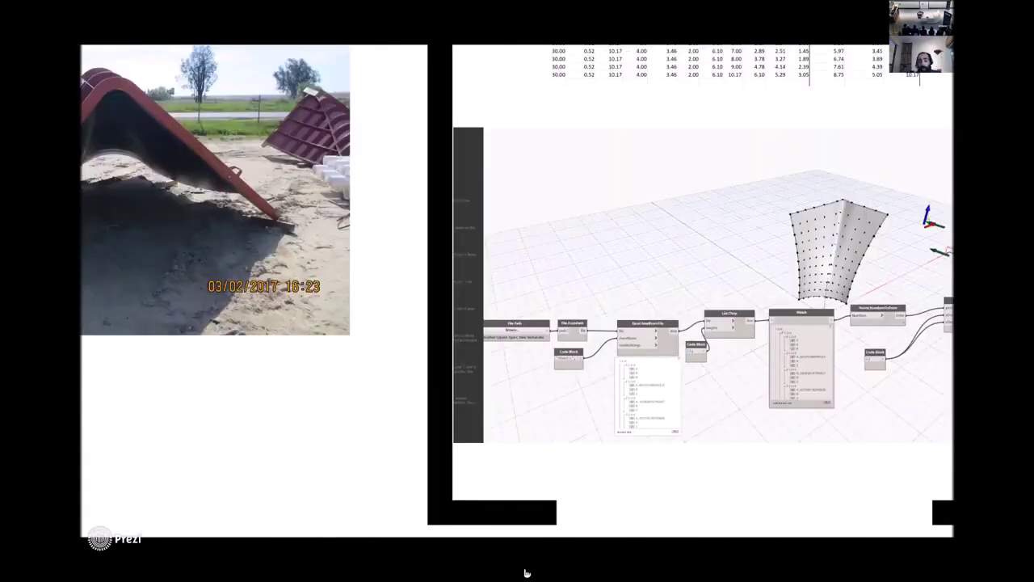
key(Right)
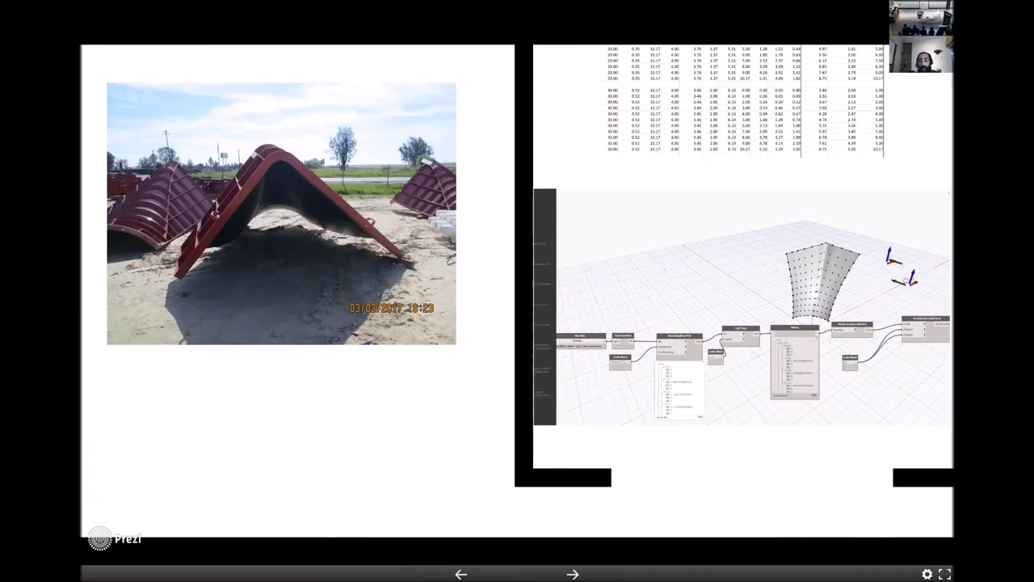
Advance past the table and graph step to a close-up of the NURBS surface image.
click(580, 570)
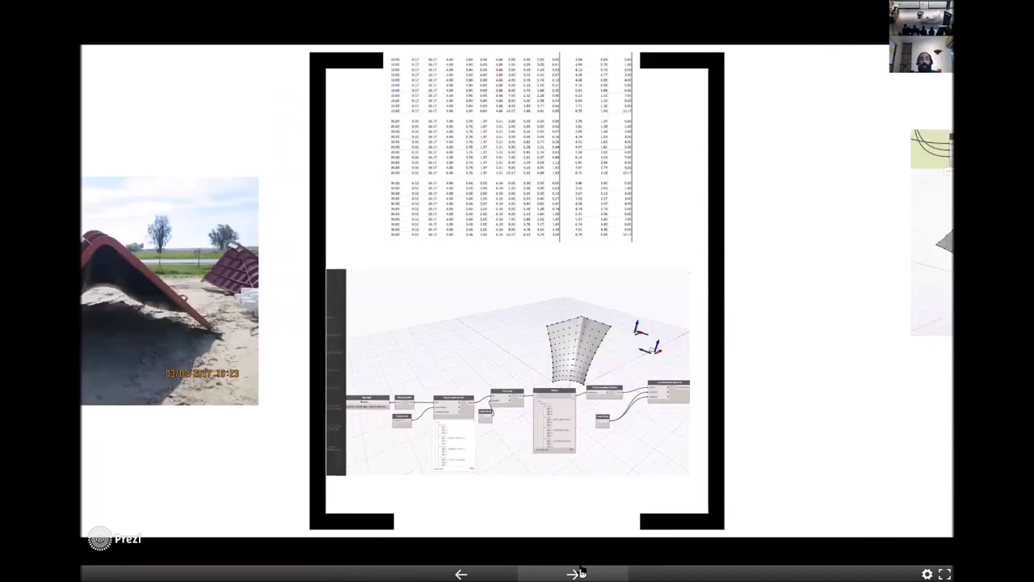
click(580, 570)
click(580, 570)
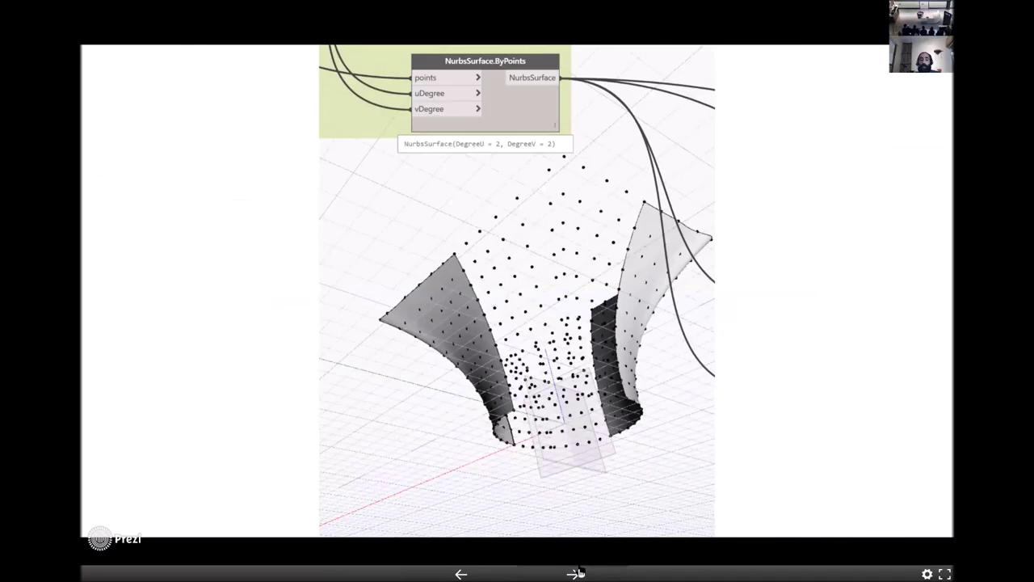
Step through the flared tower render, its close-up and graph, on to the Tunnel slide.
click(580, 571)
click(580, 572)
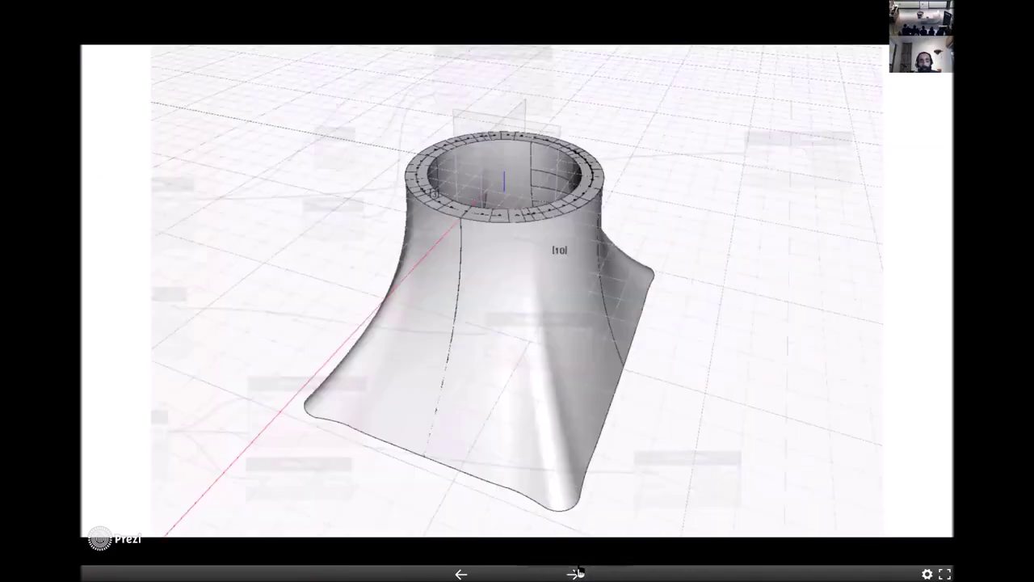
click(577, 572)
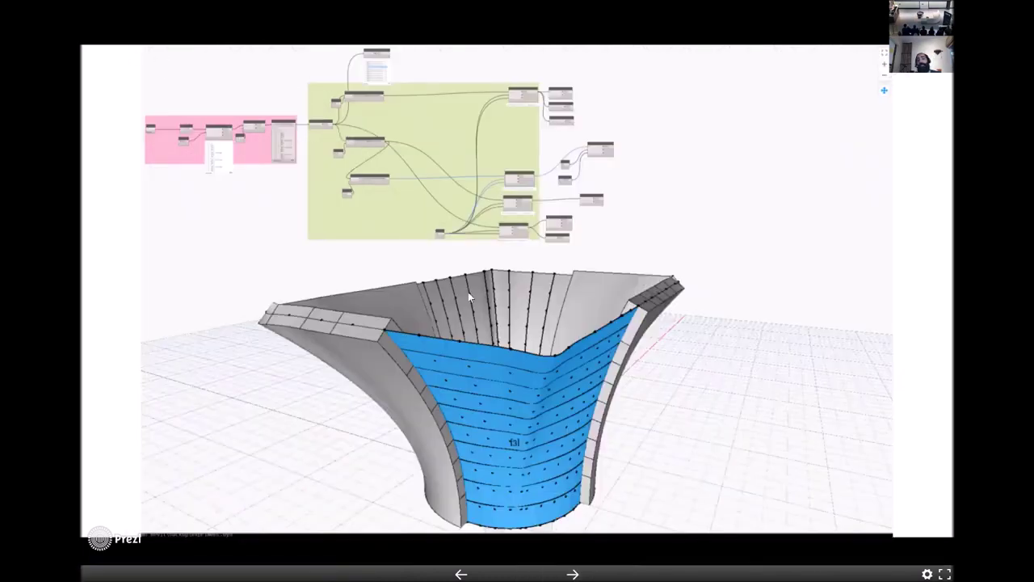
click(574, 573)
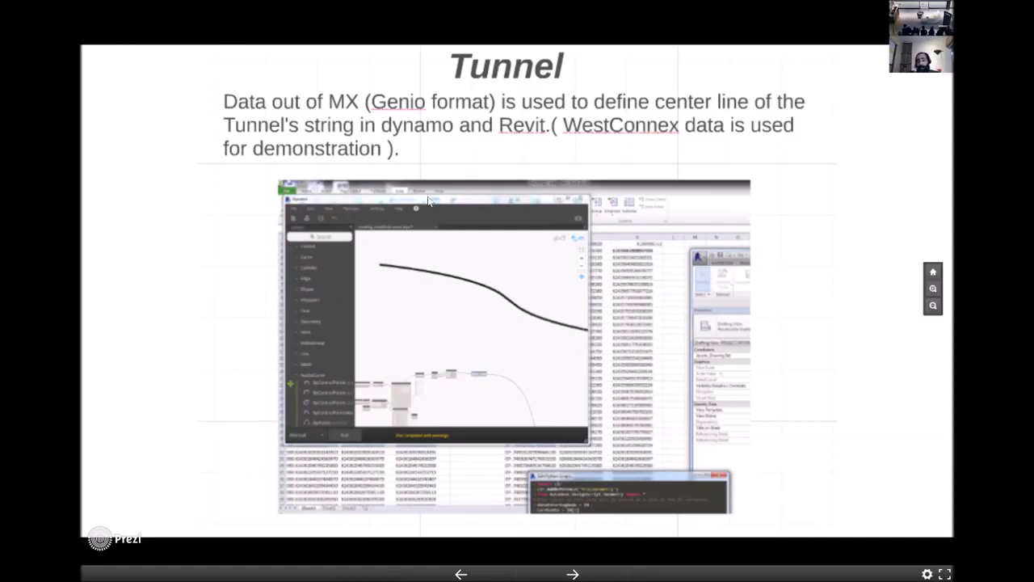
Advance from the Tunnel slide to the Concrete Segments slide.
click(573, 572)
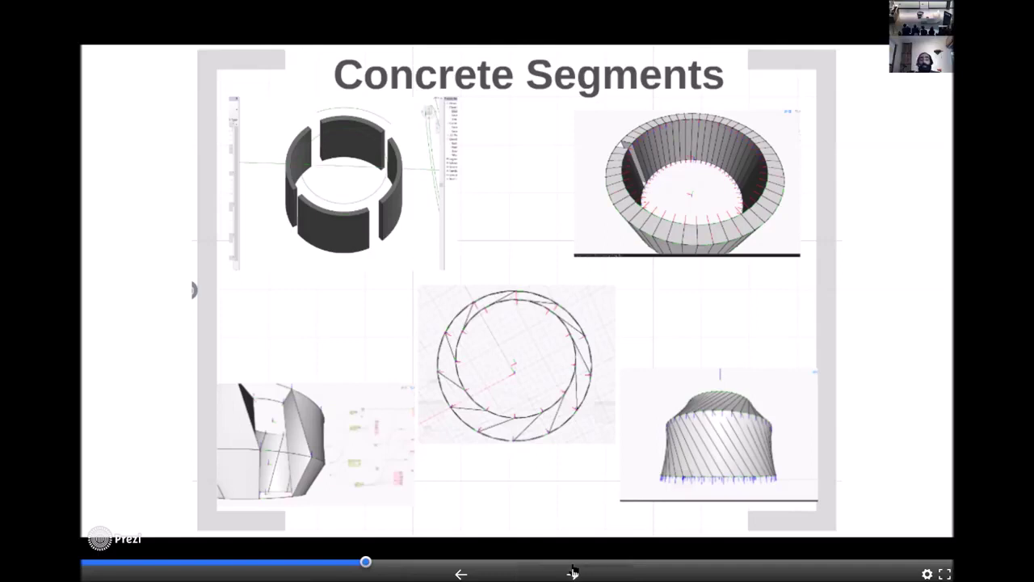
Step through the tunnel ring node graph and four-image overview to the code block close-up.
click(572, 572)
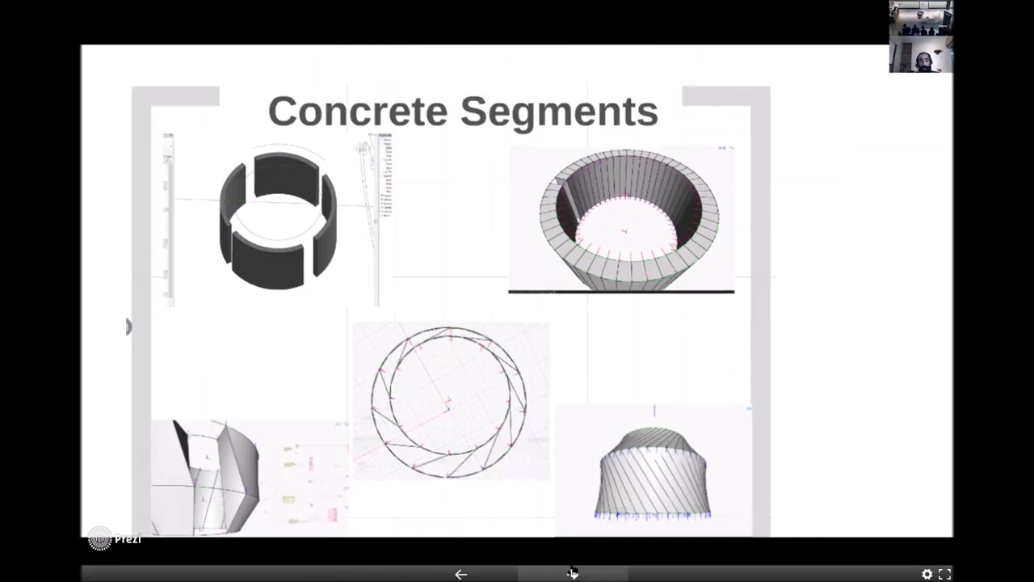
click(573, 572)
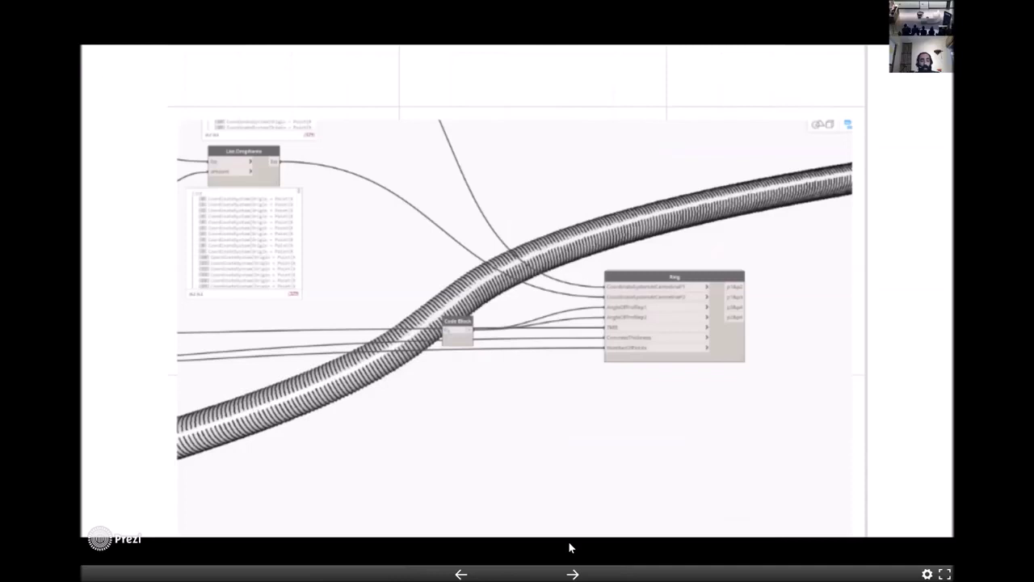
key(Right)
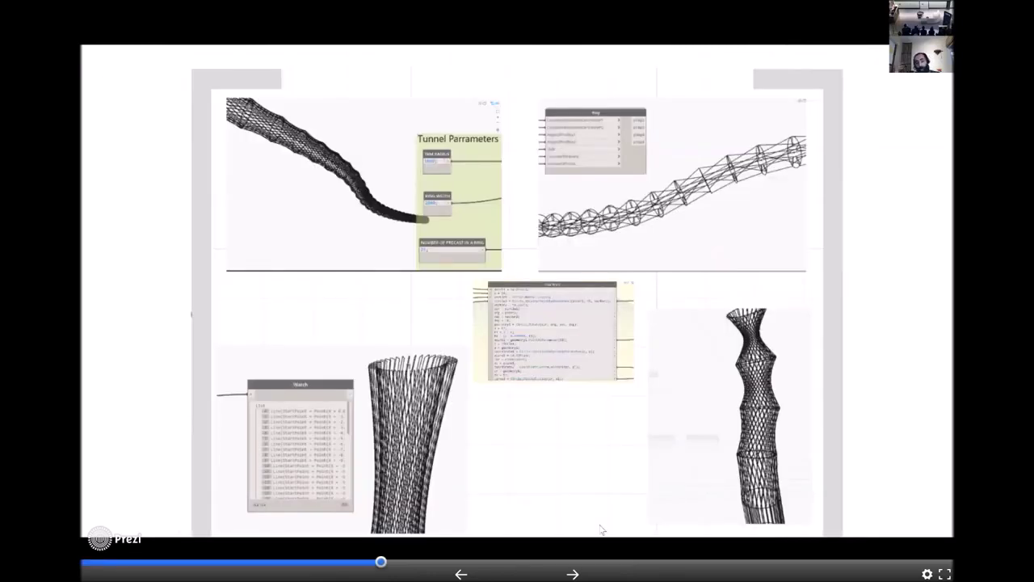
click(559, 313)
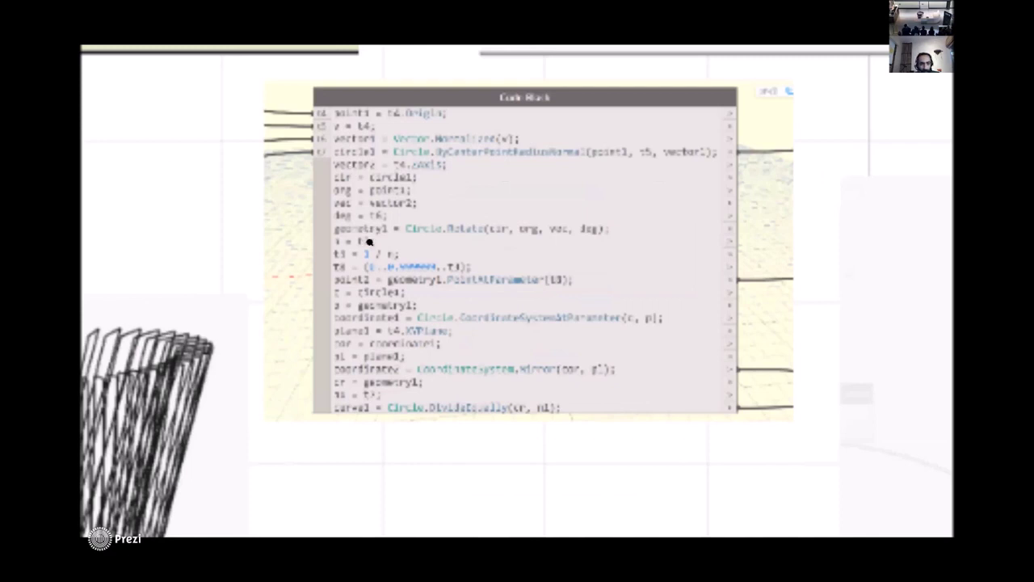
Back out through the lattice towers and Tunnel Parameters slide to the thumbnail overview.
key(Right)
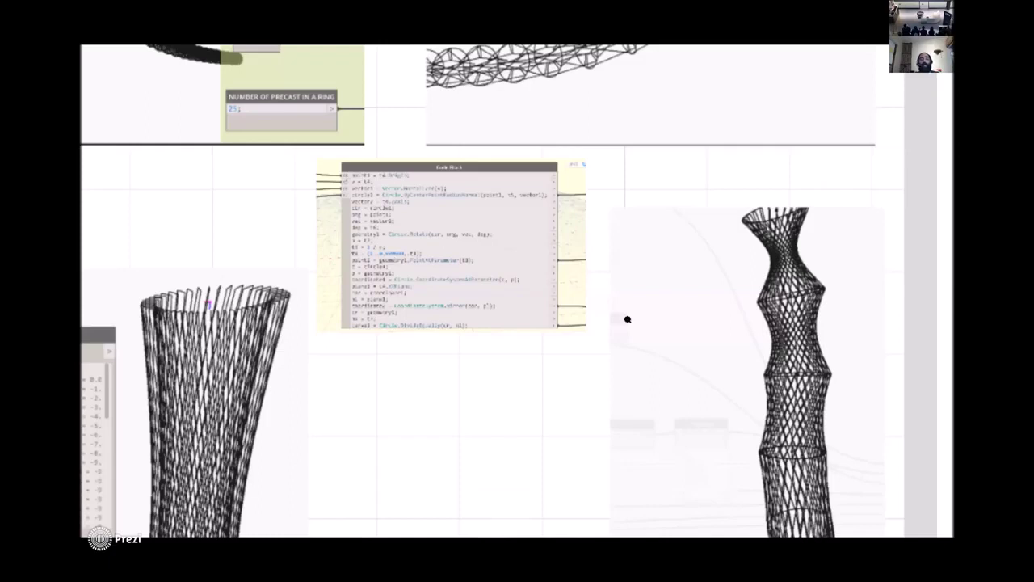
key(Right)
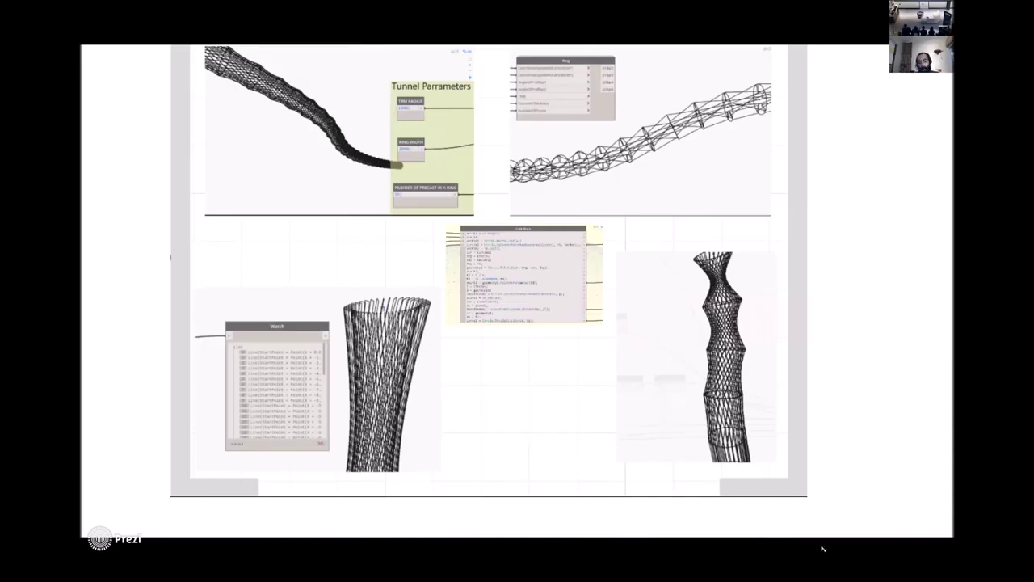
mouse_move(619, 571)
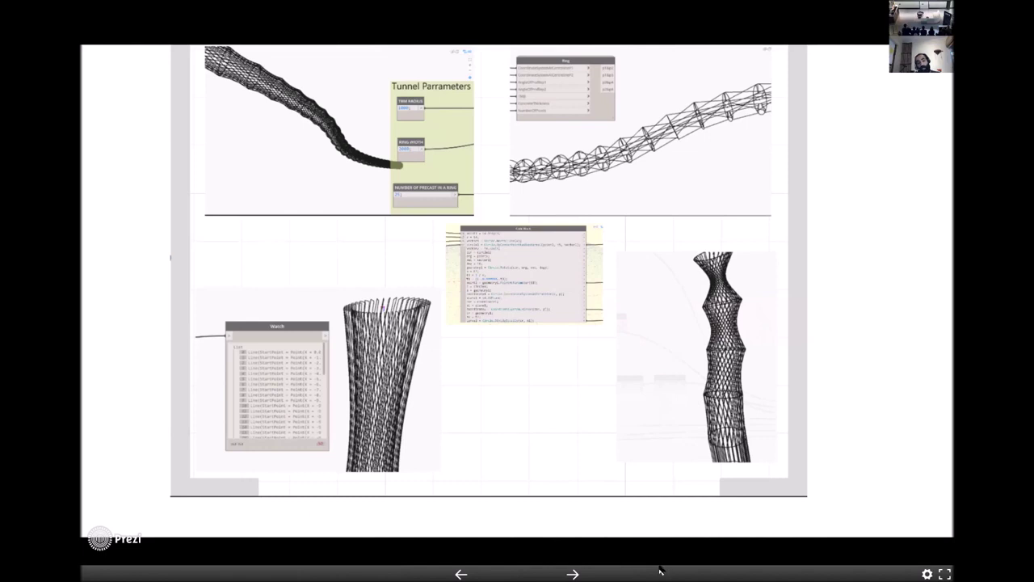
click(597, 571)
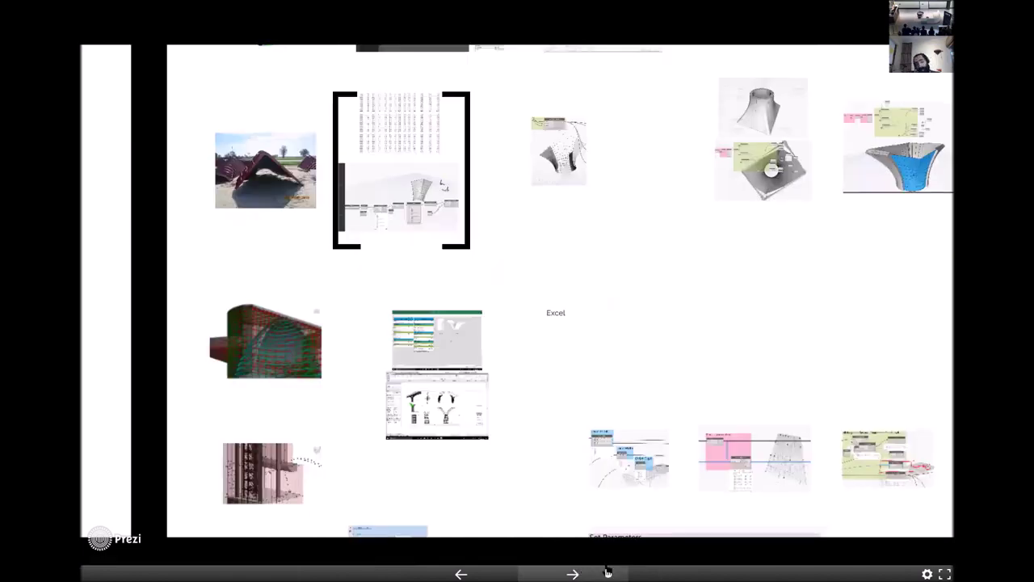
Advance past the rebar 3D model slide to the stair tower model.
click(608, 571)
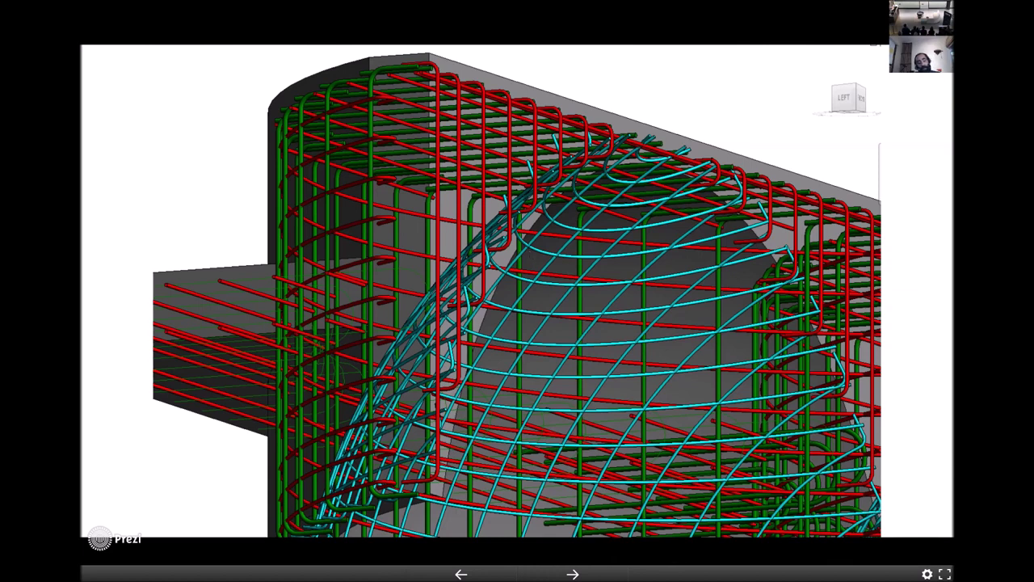
click(571, 572)
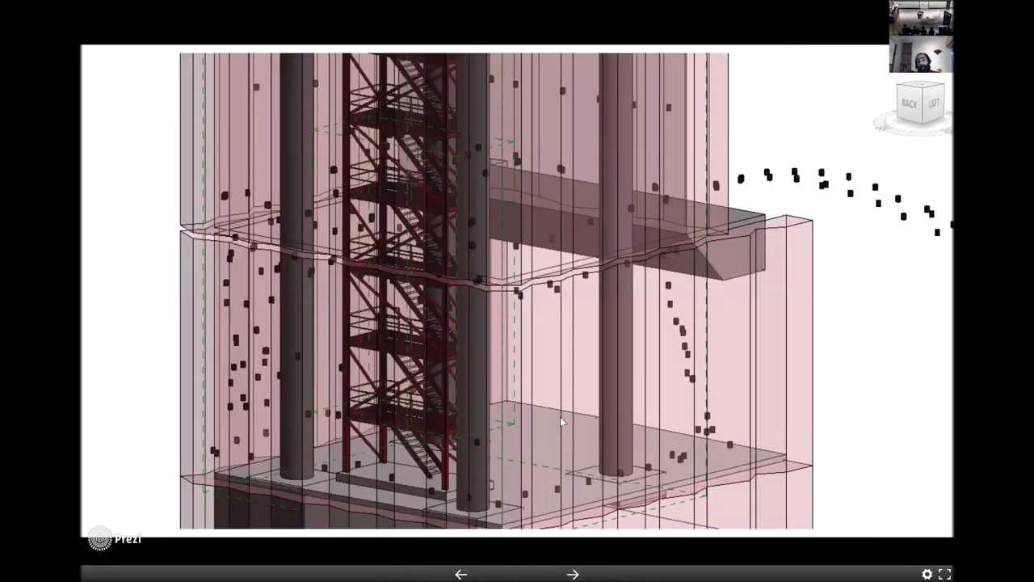
Zoom out to the stair tower slide, into the building model, then to the Revit bridge screenshot.
key(Right)
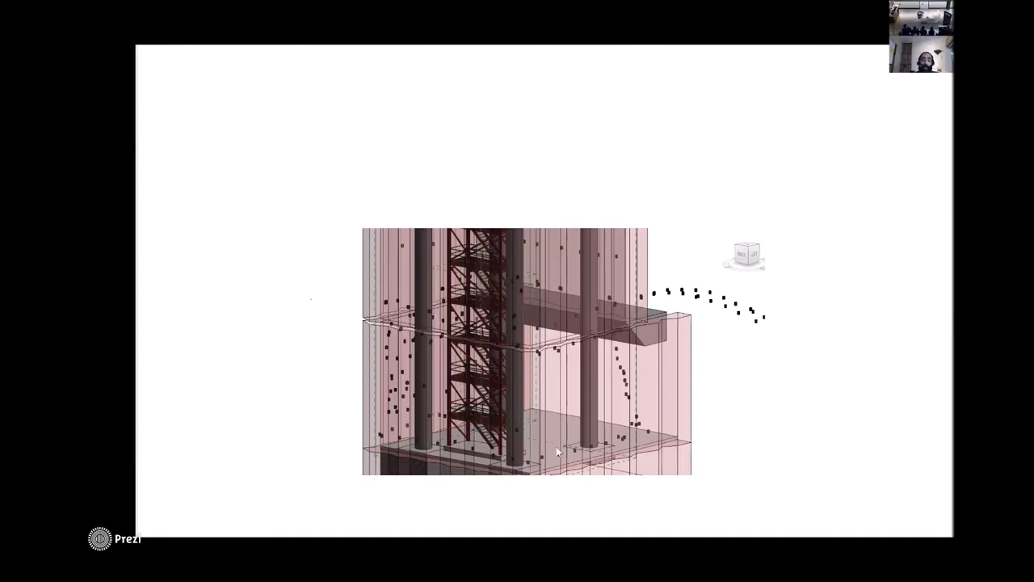
mouse_move(572, 571)
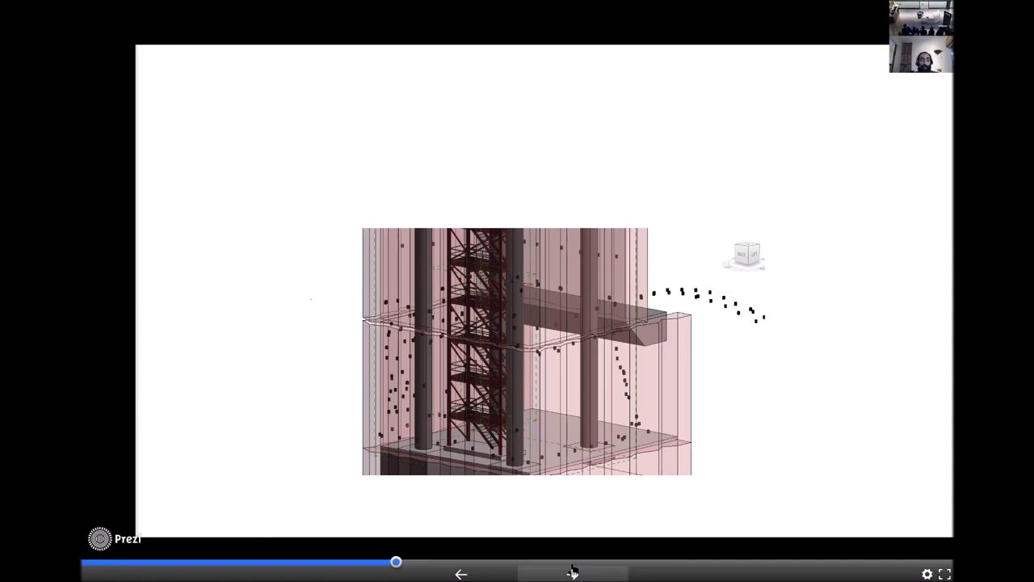
click(572, 572)
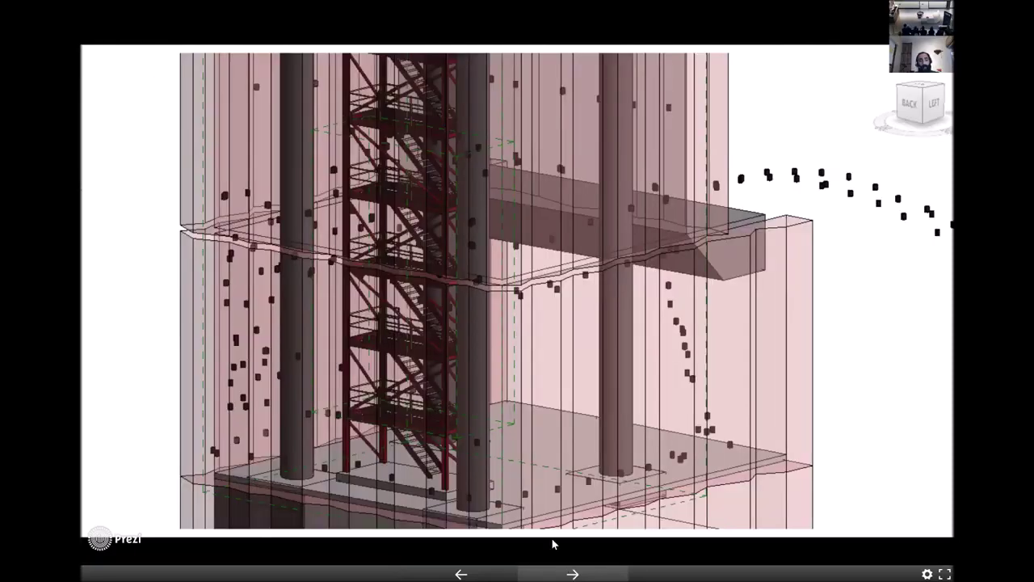
key(Right)
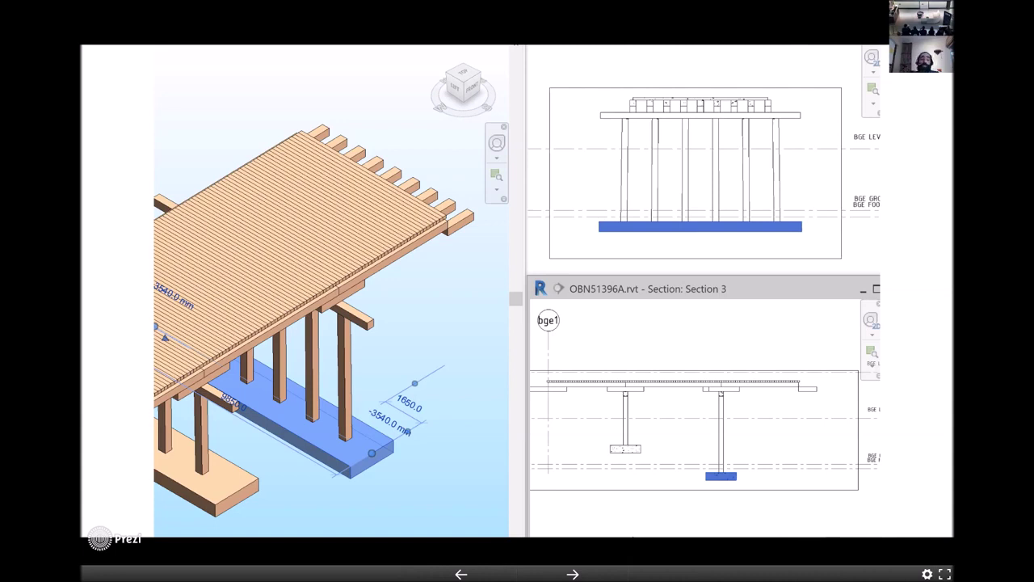
Advance from the Revit bridge model to the superstructure parameters table.
click(575, 571)
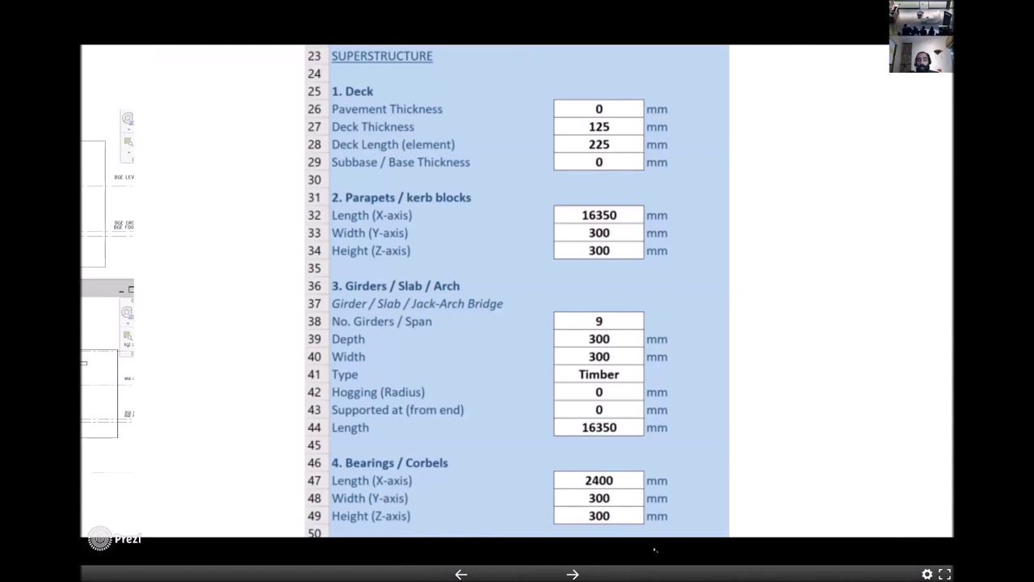
Step through the Reading Excel file and corbel dimension nodes to Points to place corbels.
click(571, 573)
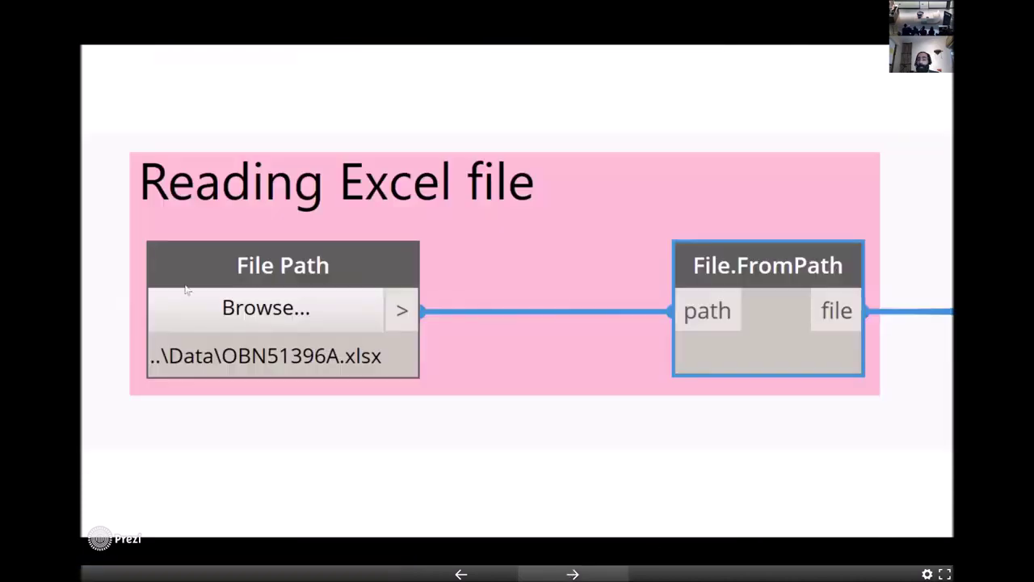
click(575, 572)
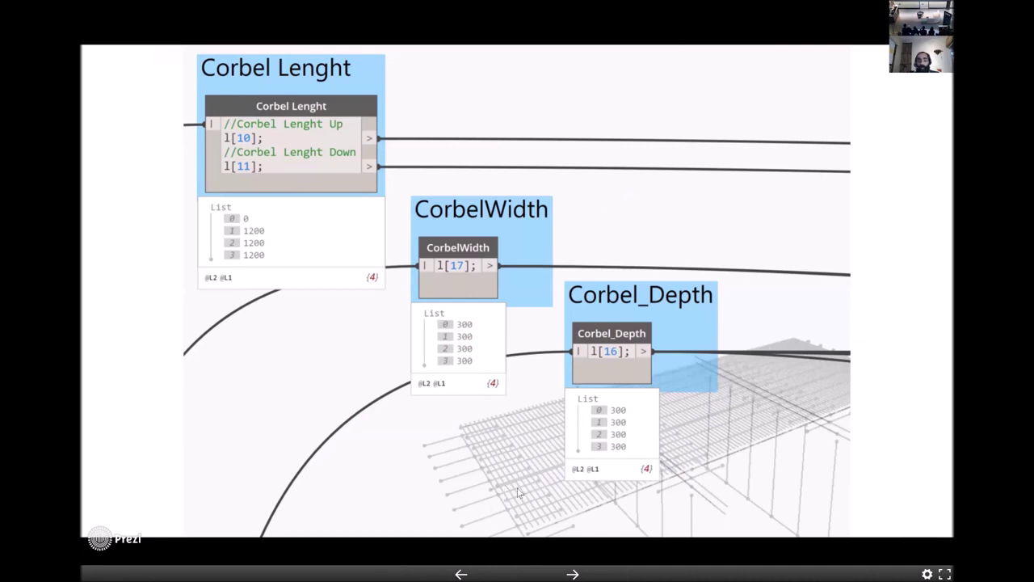
click(576, 573)
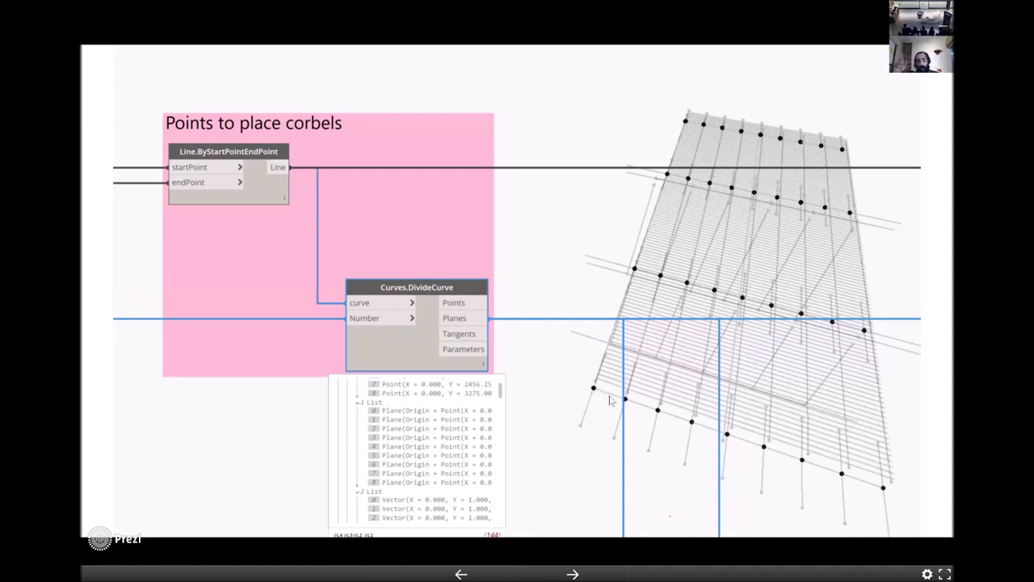
Pass the pier and abutment points graph on the way to the Set Parameters step.
click(575, 573)
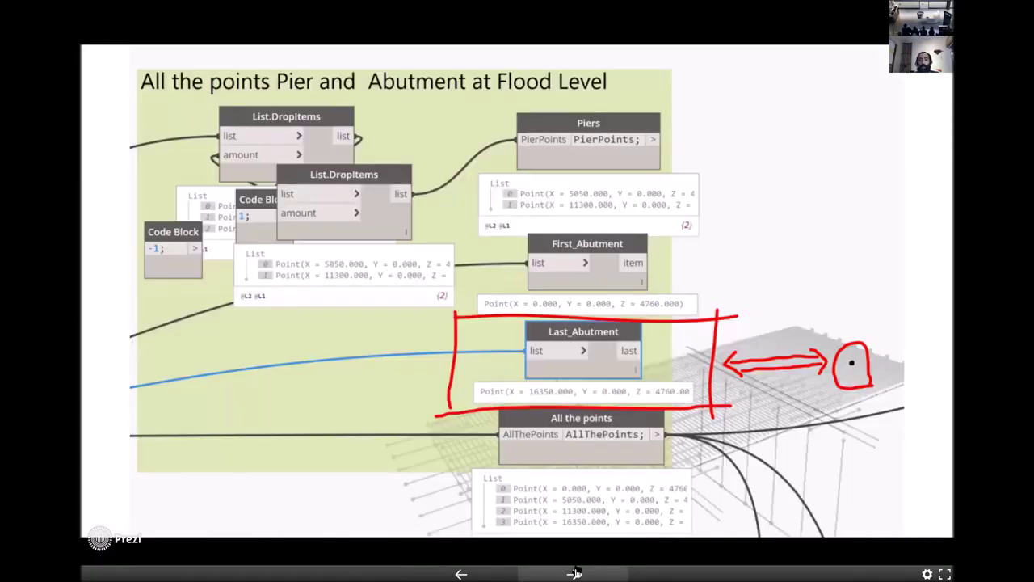
click(574, 573)
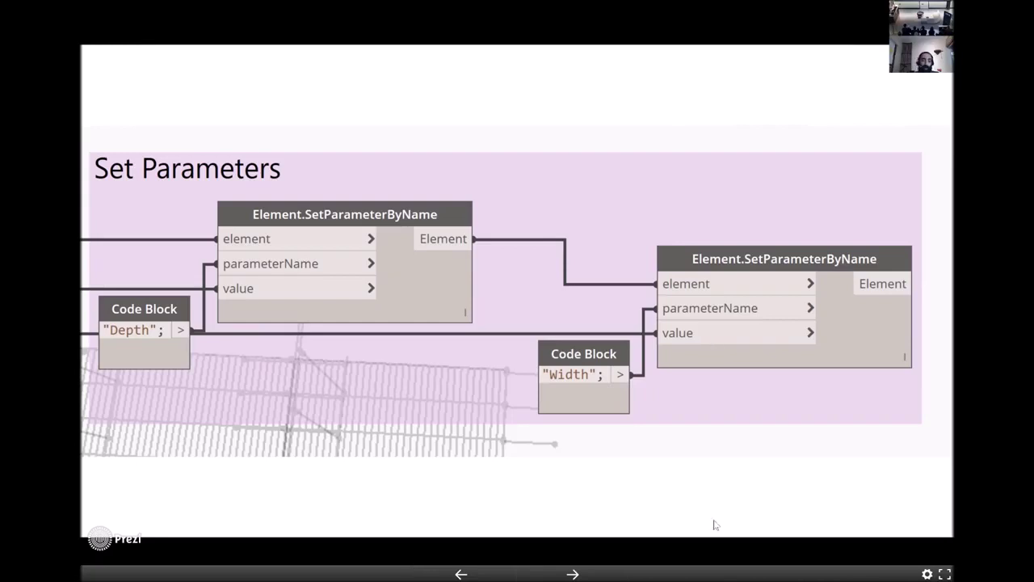
Visit the curved tower model, return to Set Parameters, then advance to the precast arch model.
click(572, 572)
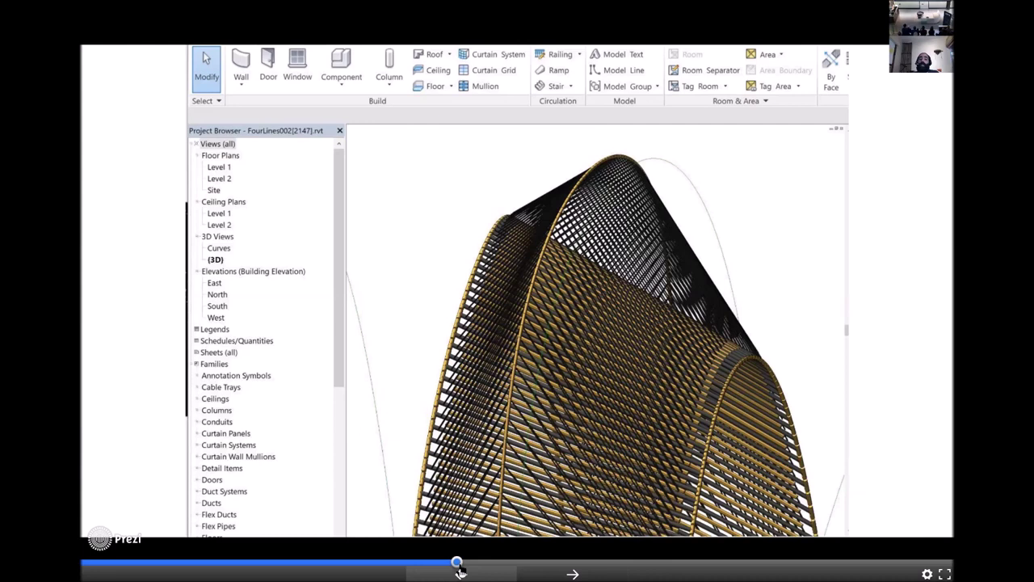
click(460, 572)
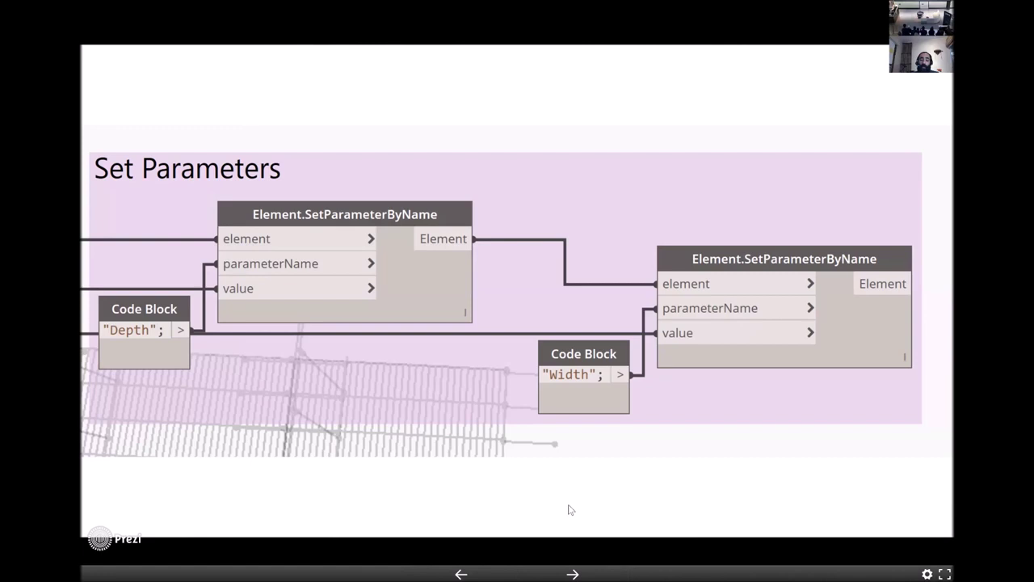
click(573, 572)
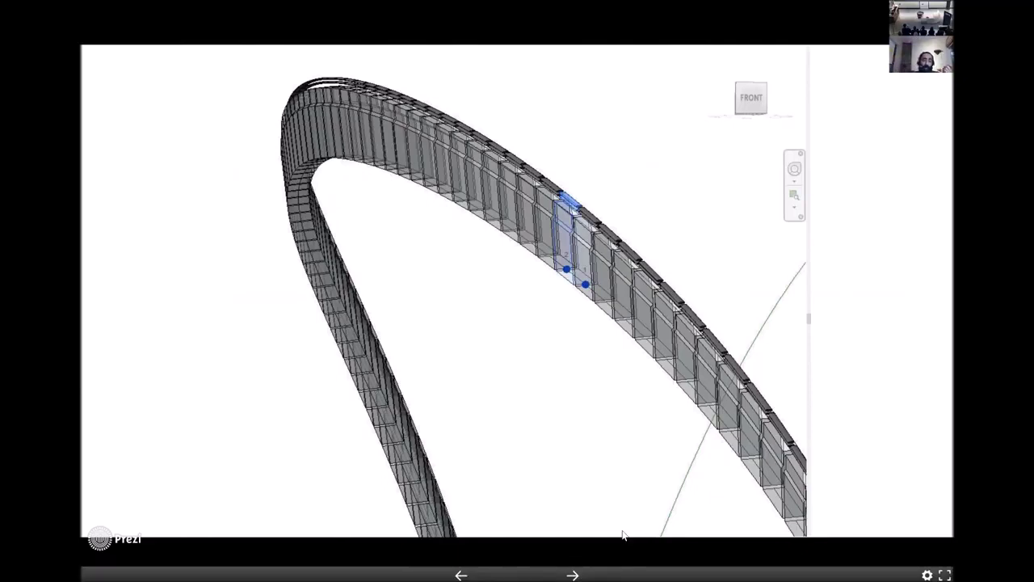
Advance past the curved precast deck model to the System Design vs Project Specific Solution slide.
click(573, 572)
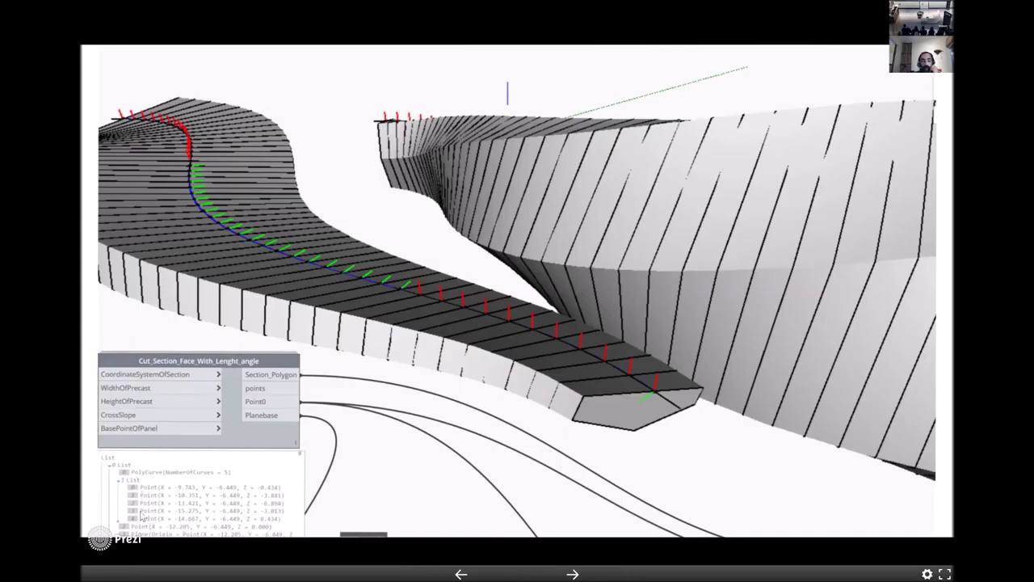
click(571, 573)
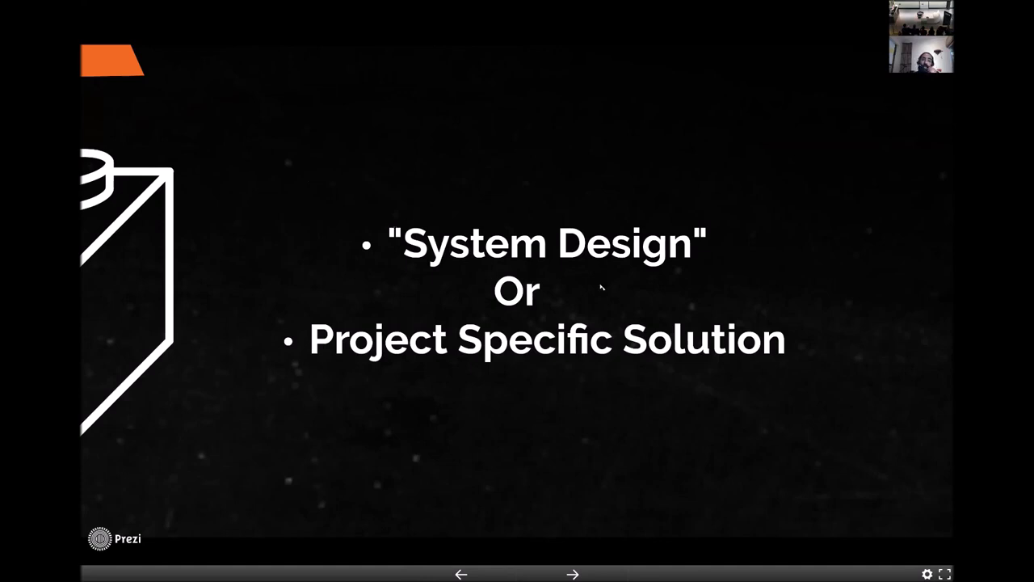
Advance through the System Design title to the Requirement Gathering slide with the woven bowl image.
click(572, 573)
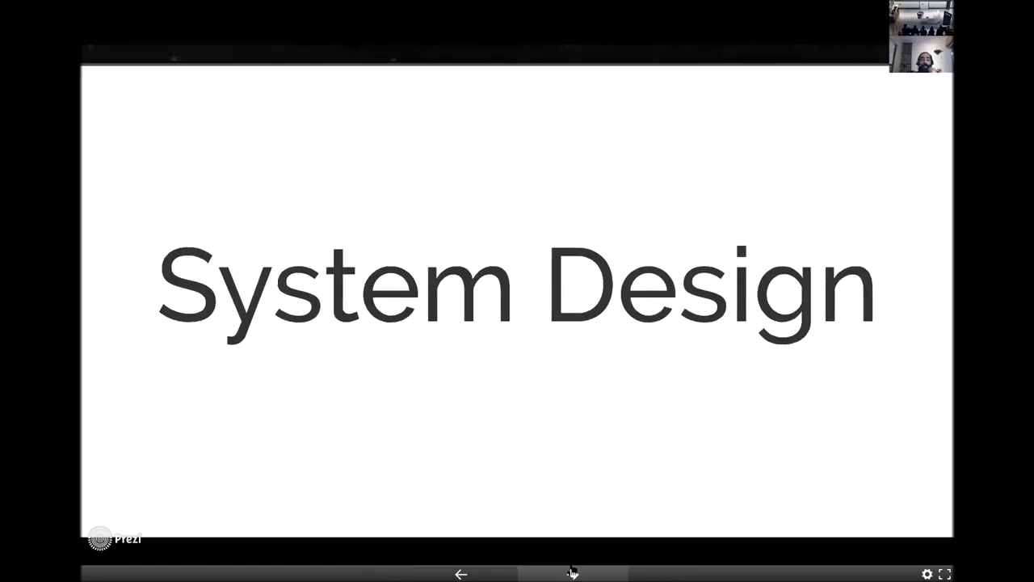
click(572, 572)
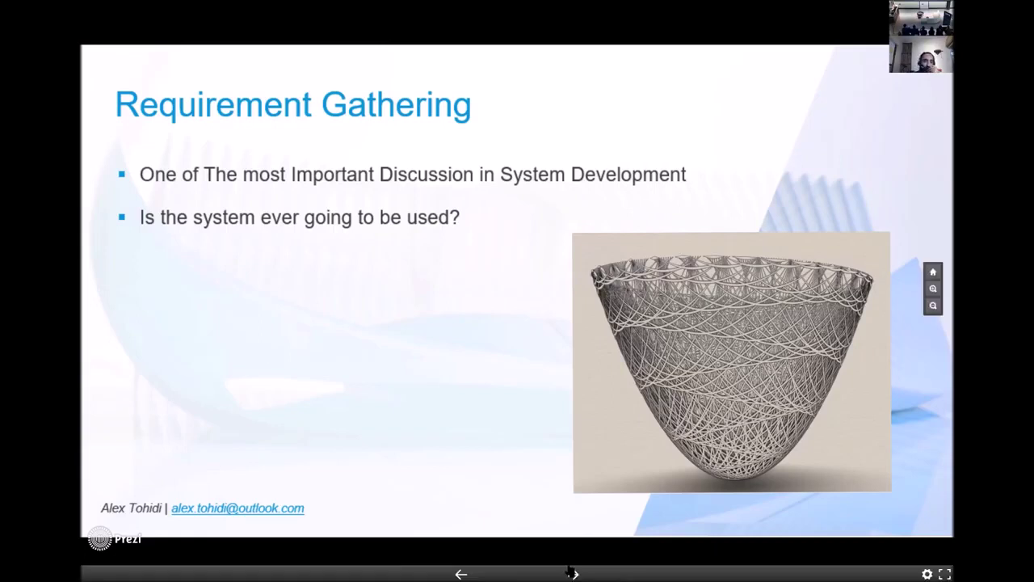
Advance from Requirement Gathering toward the Python plotting code and elevation vs P(KN) graph.
click(574, 572)
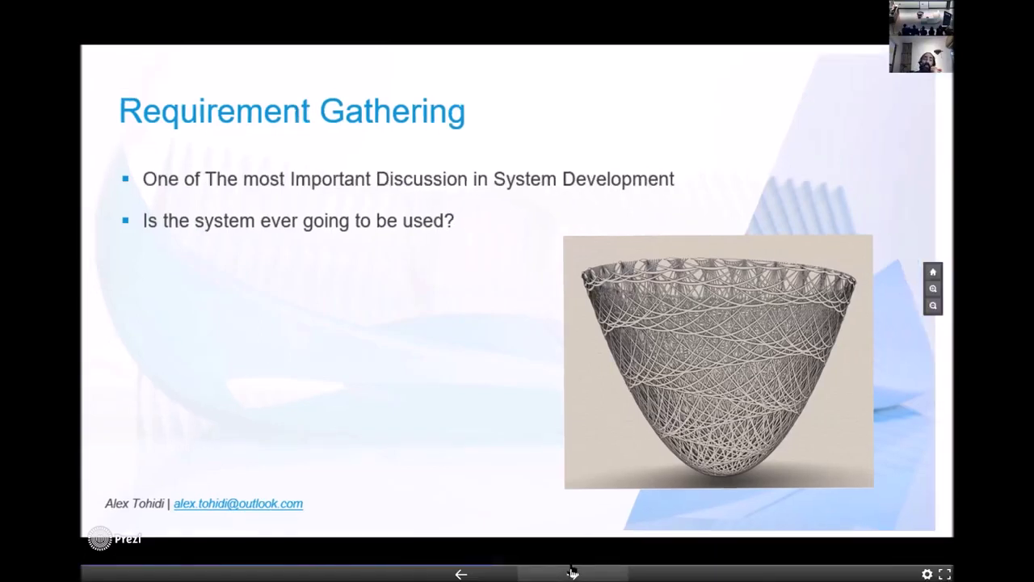
click(572, 573)
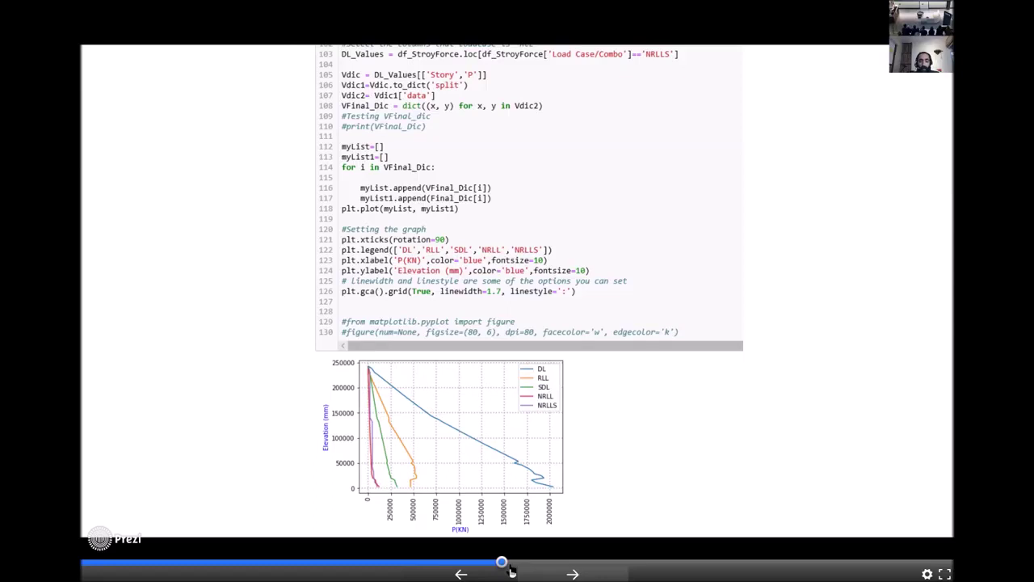
Advance to the Dynamo, Revit and Excel screenshot calculating total weight of ties.
click(602, 571)
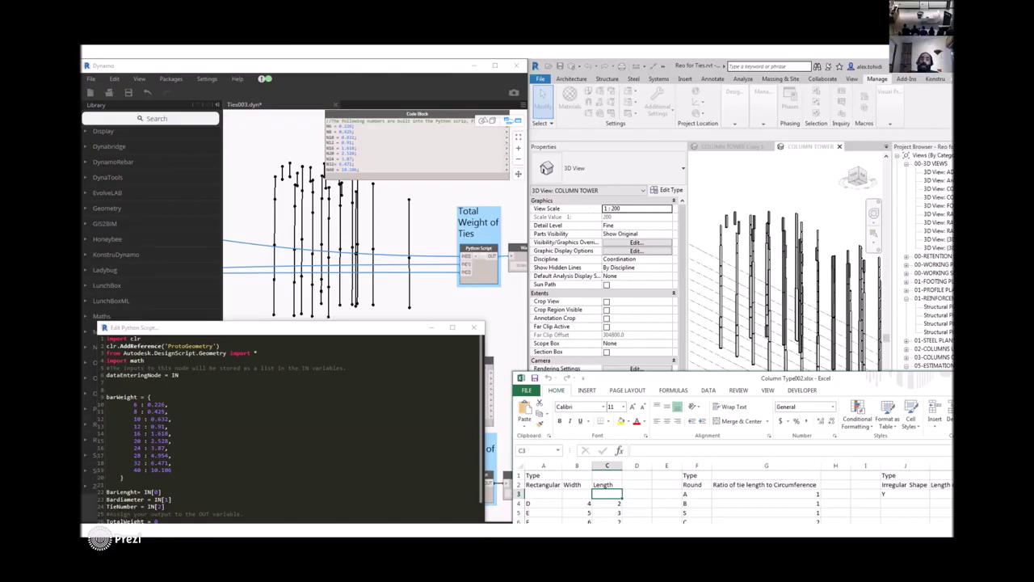
Advance from the ties-weight screenshot to the K-Mean Clustering AI data clustering slide.
mouse_move(149, 399)
mouse_move(411, 494)
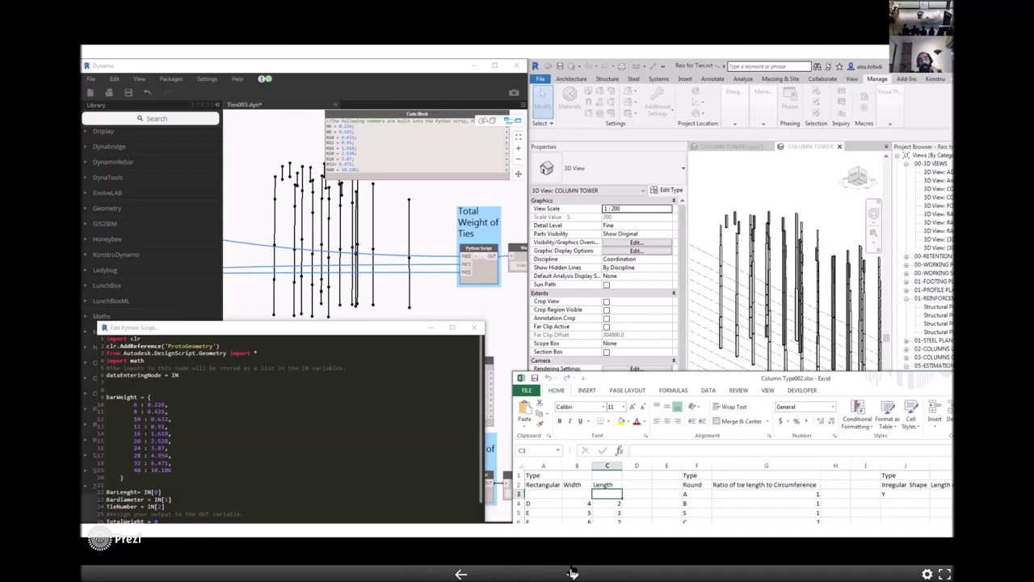
mouse_move(573, 572)
click(573, 572)
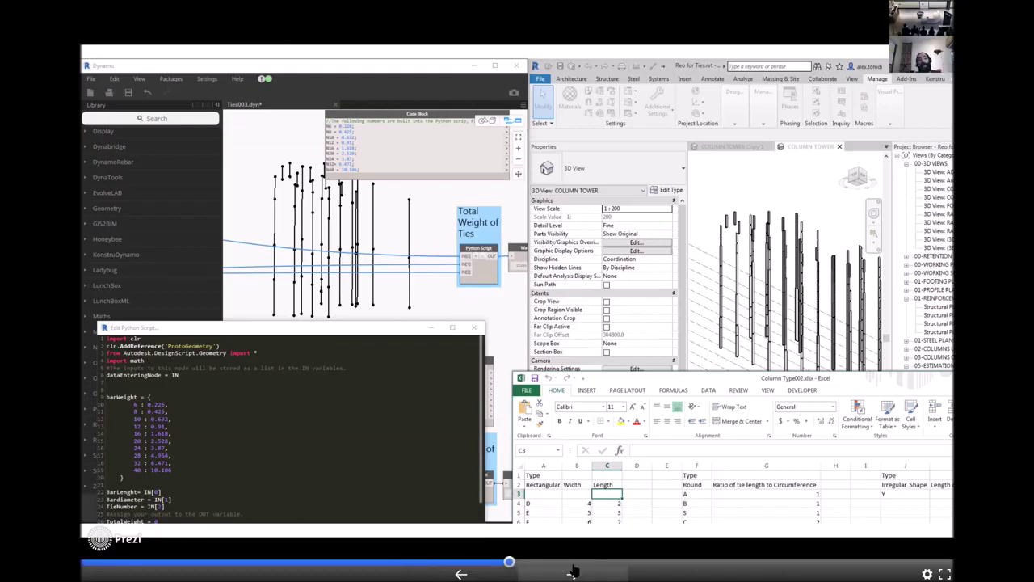
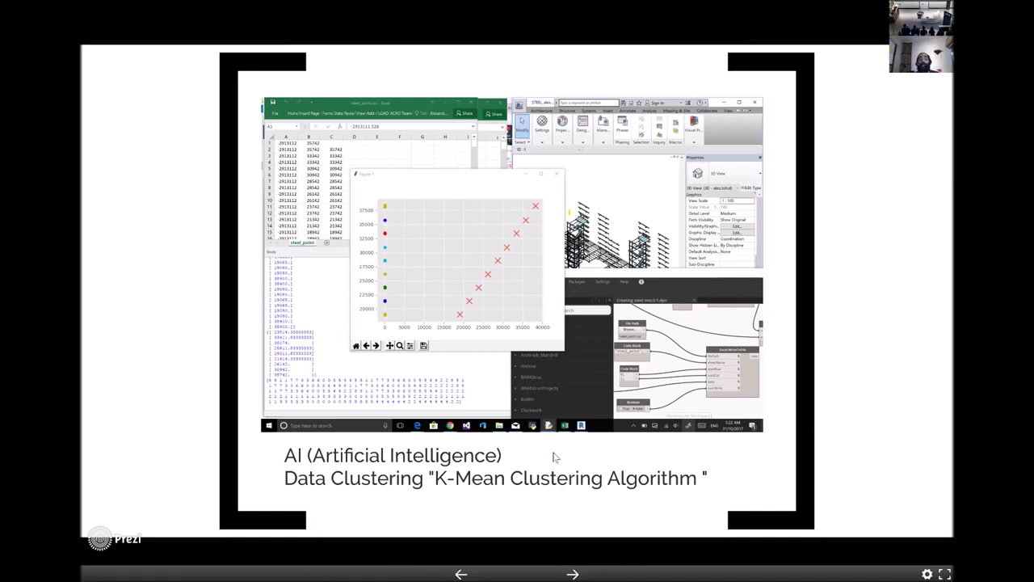
Advance the Prezi deck past the Space Gass & Dynamo slide to the Project Specific Solution title.
click(572, 573)
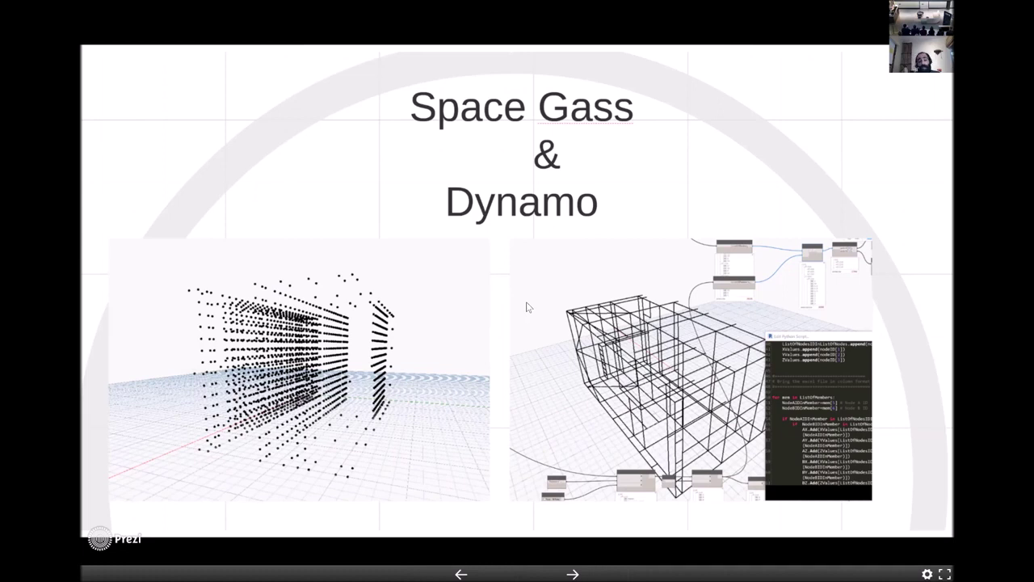
click(572, 571)
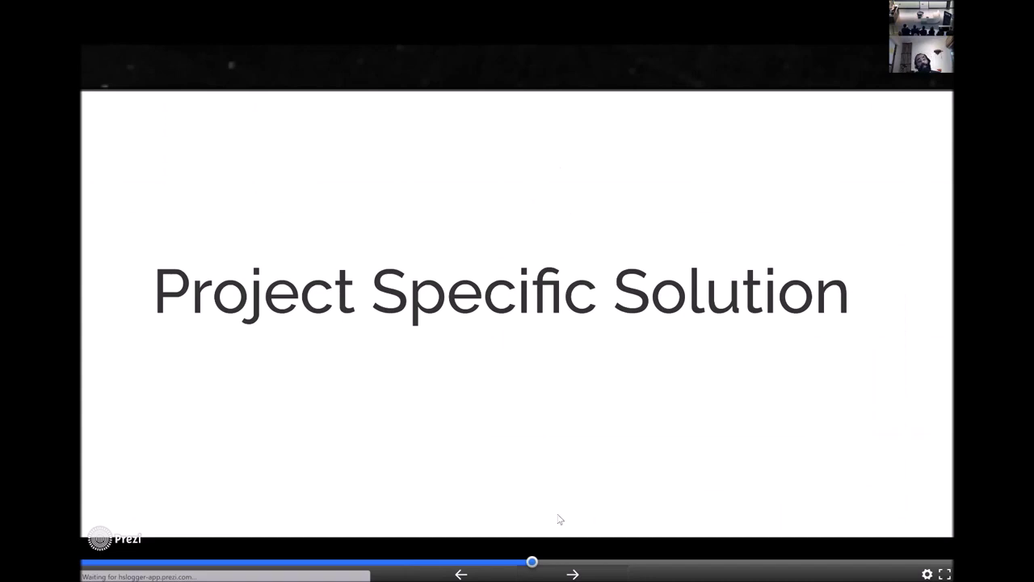
Zoom in and out of the Roof Canopy frame to view its title and screenshots.
key(Right)
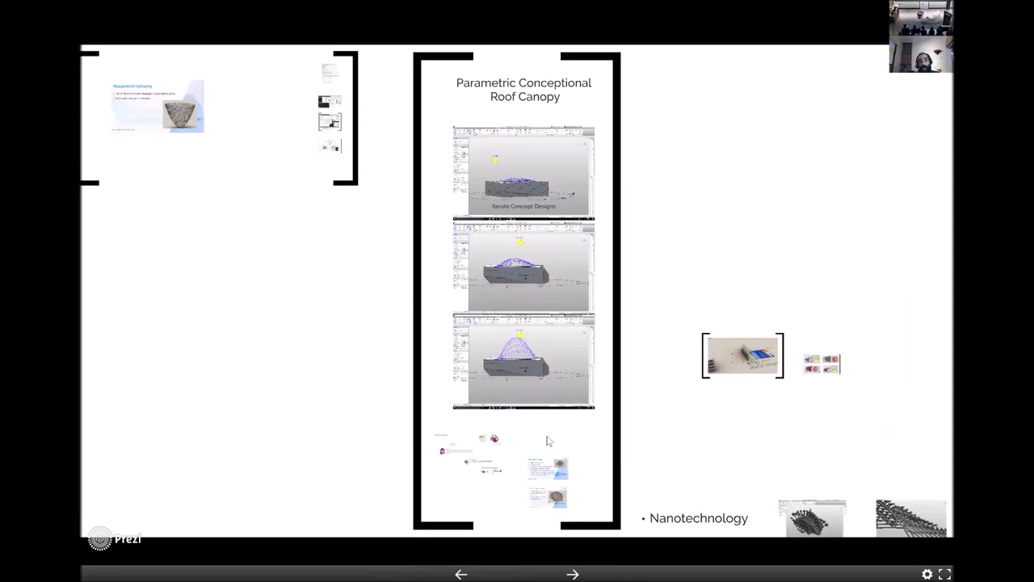
mouse_move(556, 572)
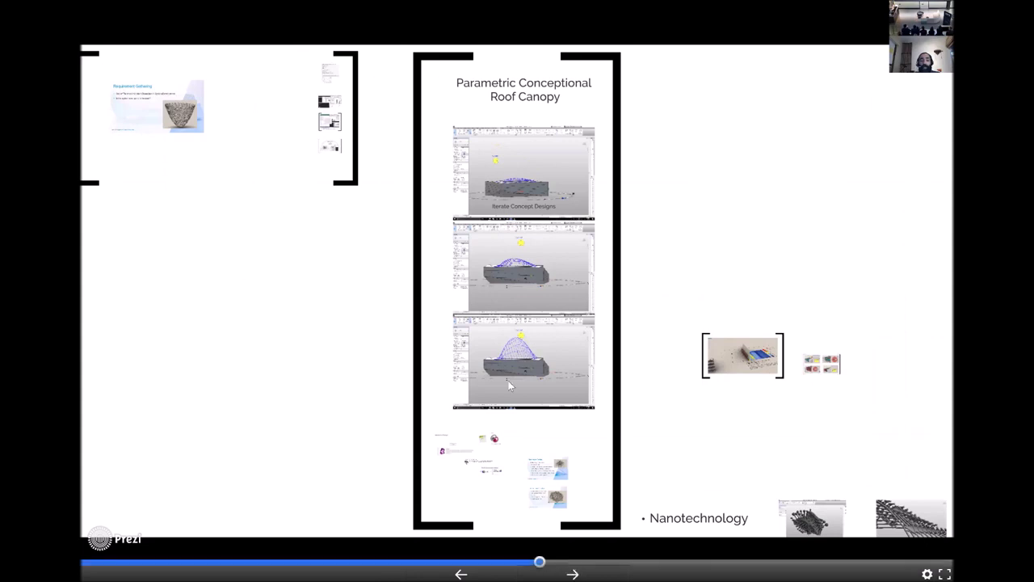
key(Right)
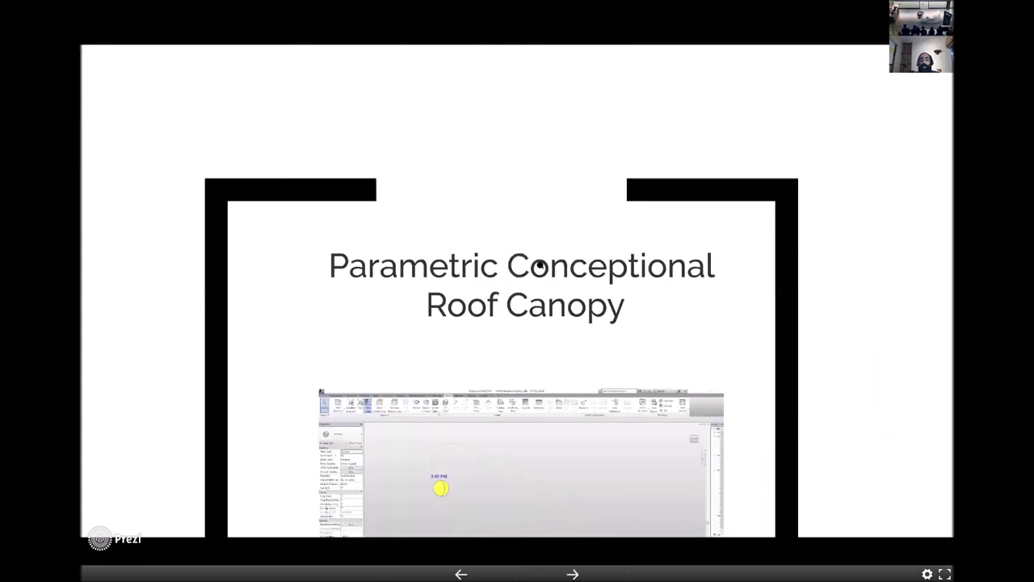
key(Right)
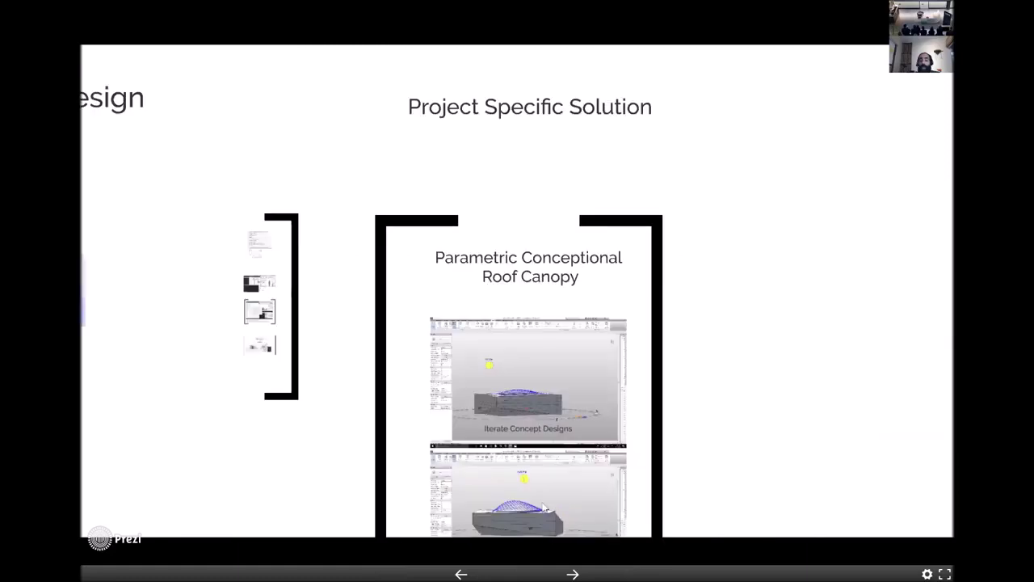
key(Right)
key(Left)
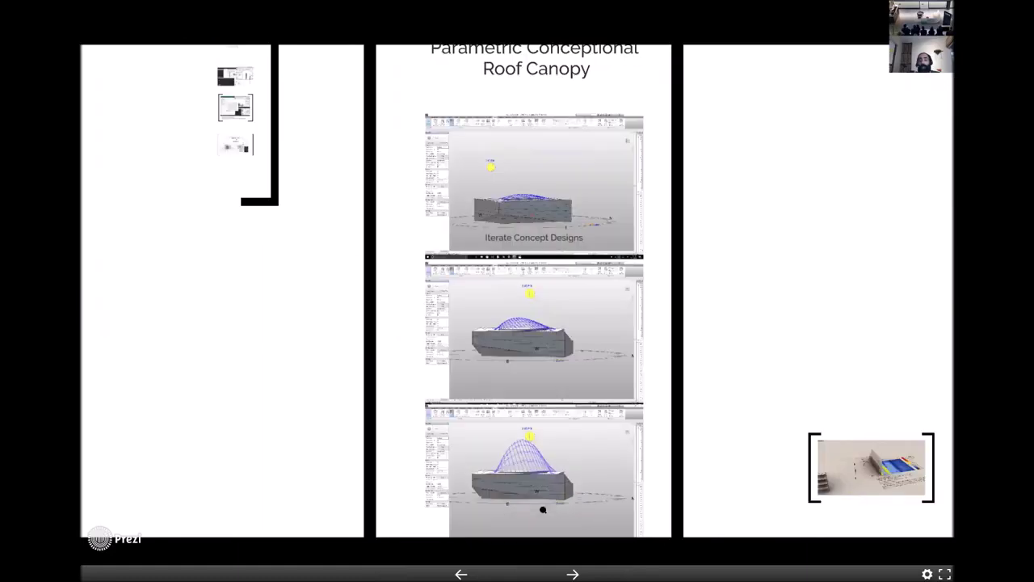
key(Right)
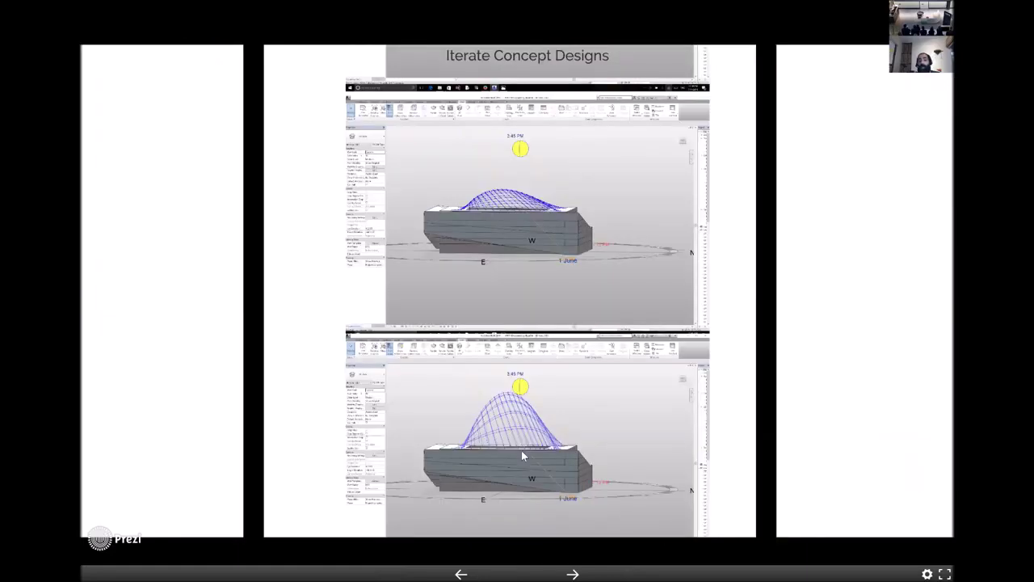
key(Right)
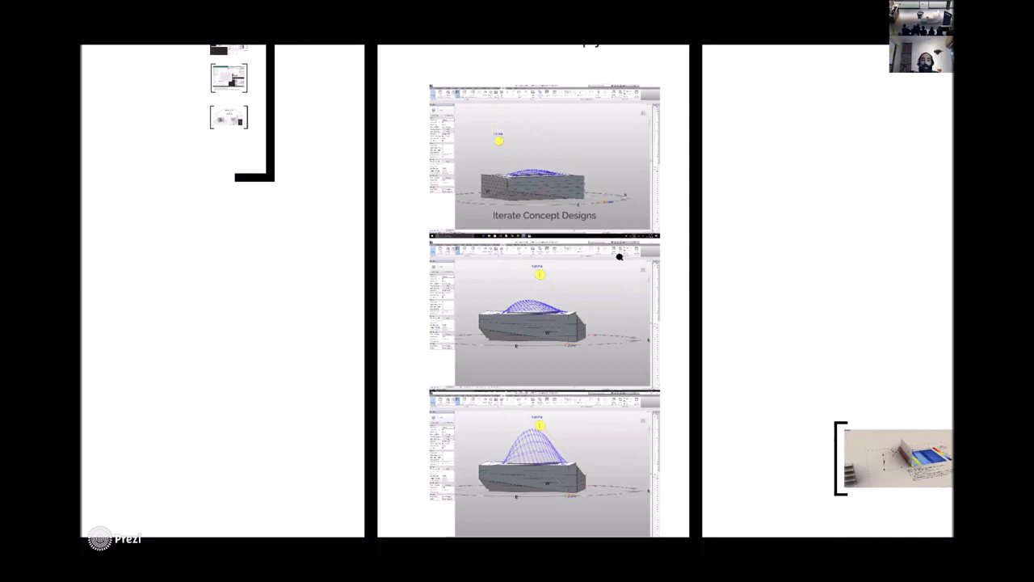
scroll(620, 231, down, 1)
scroll(554, 568, down, 1)
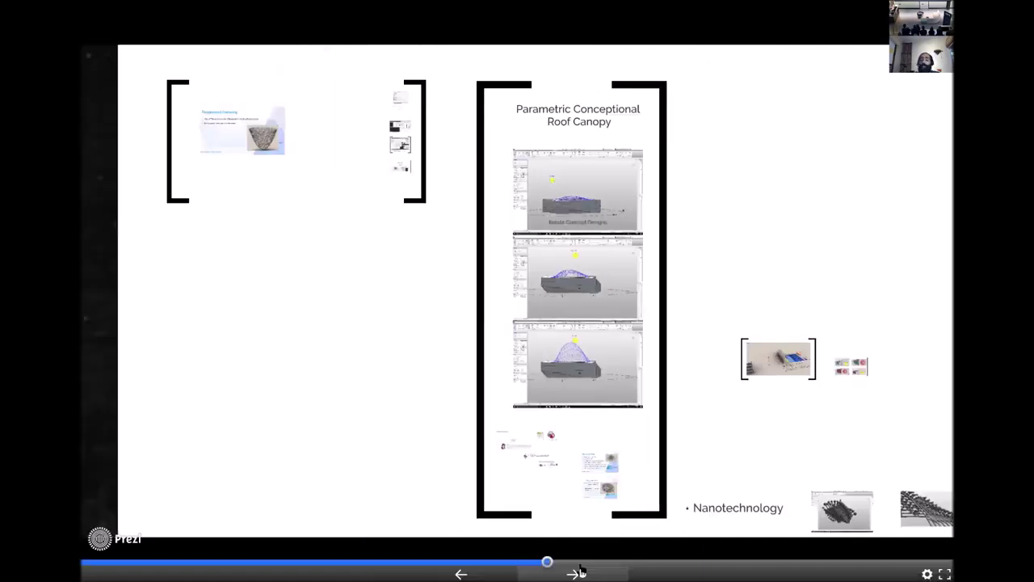
Step through the Roof Canopy screenshots, including the sun-path canopy, to the Generative Design slide.
click(579, 571)
click(579, 572)
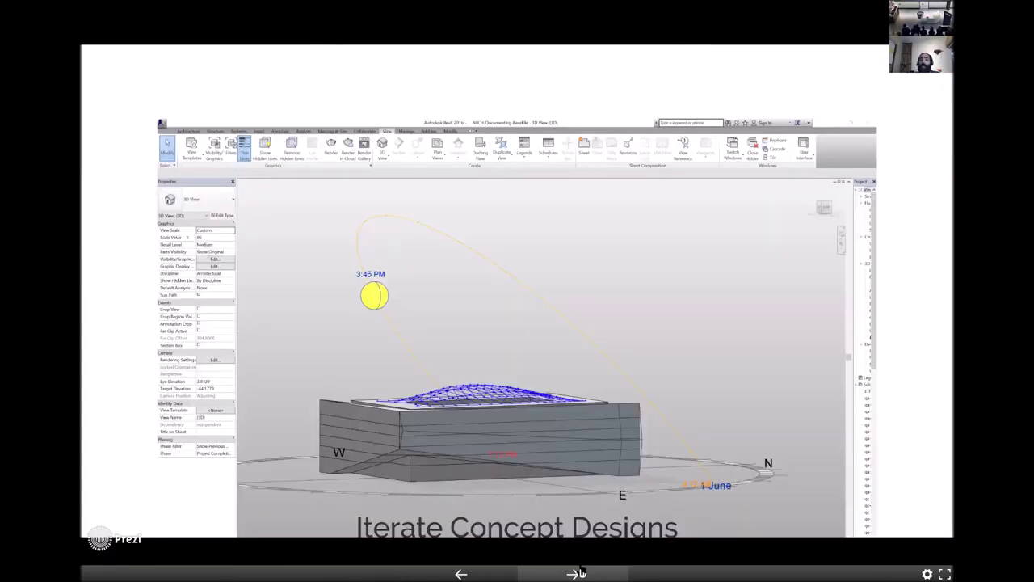
click(580, 571)
click(581, 572)
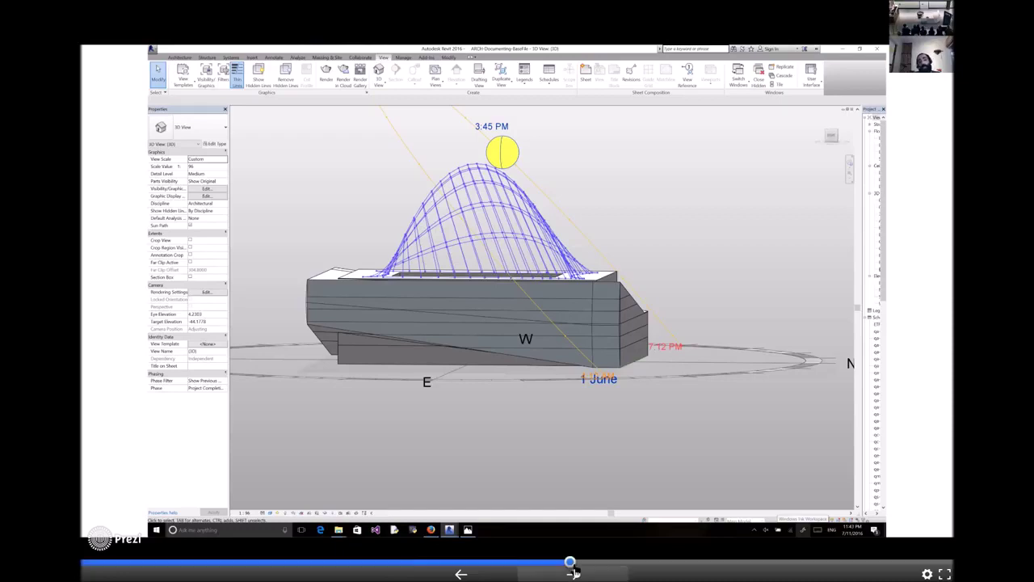
click(575, 573)
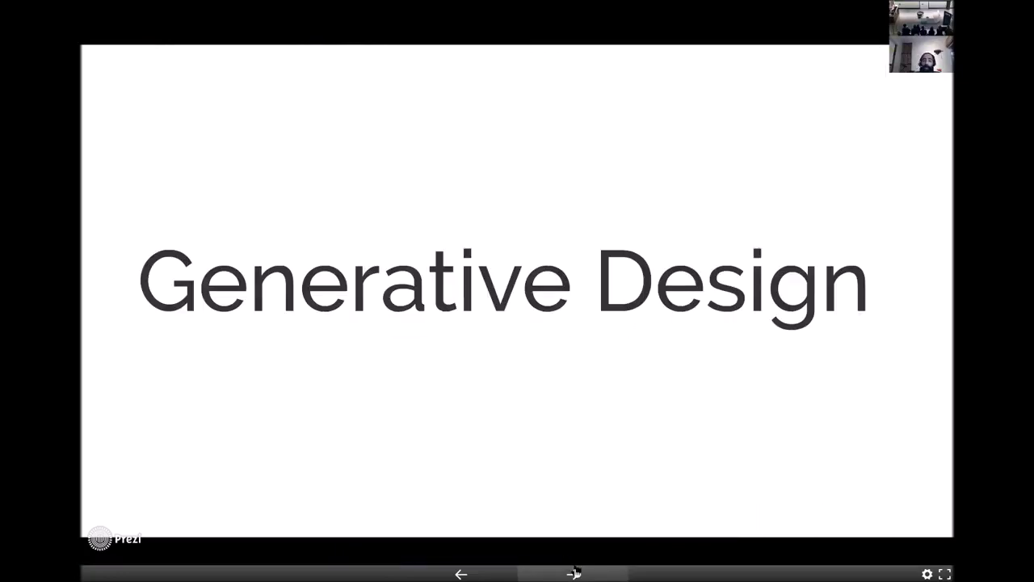
Advance through Optimal Form finding and the Galapagos Genome Fitness editor to the Wallacei slide.
click(575, 572)
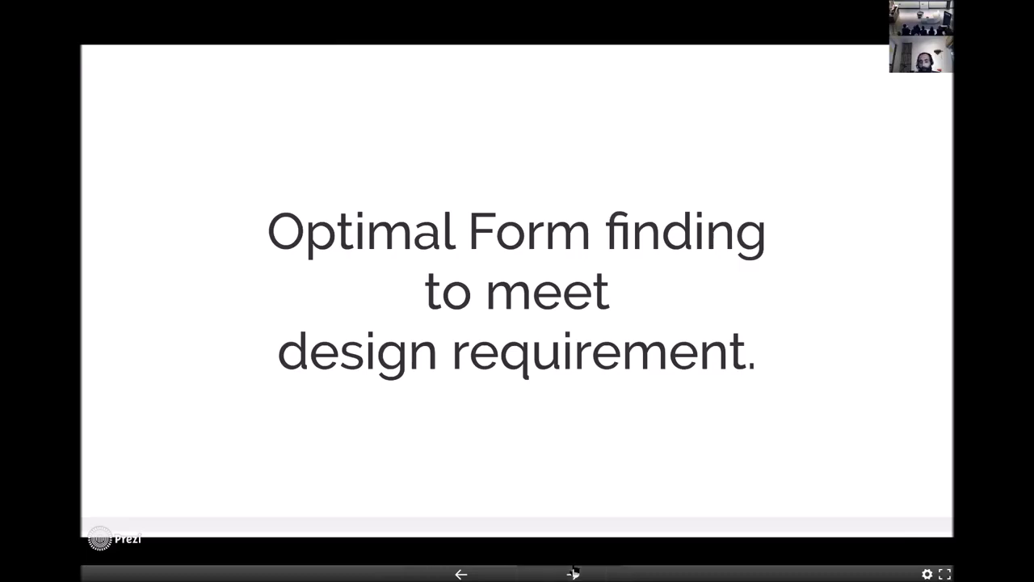
click(573, 573)
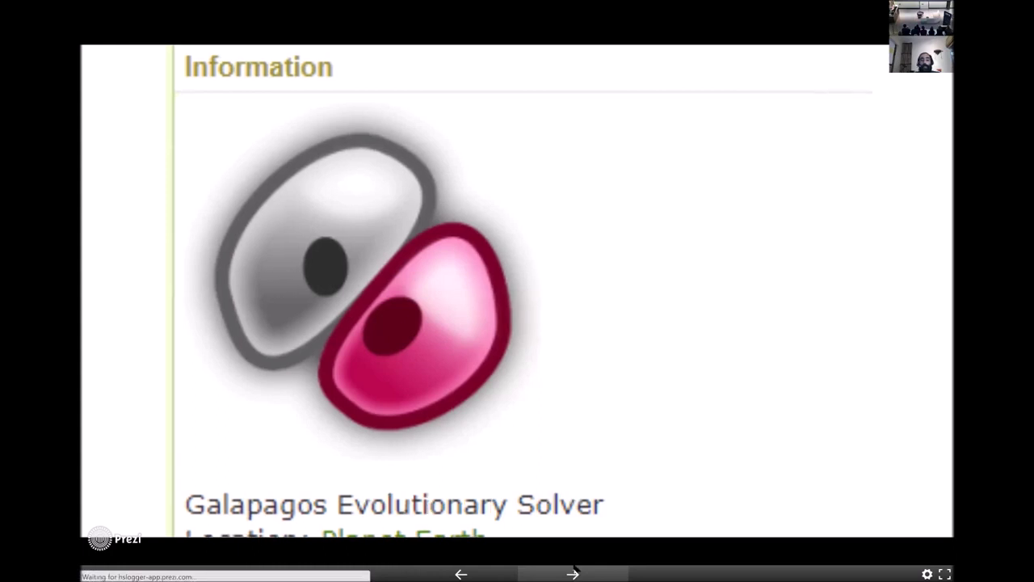
click(456, 204)
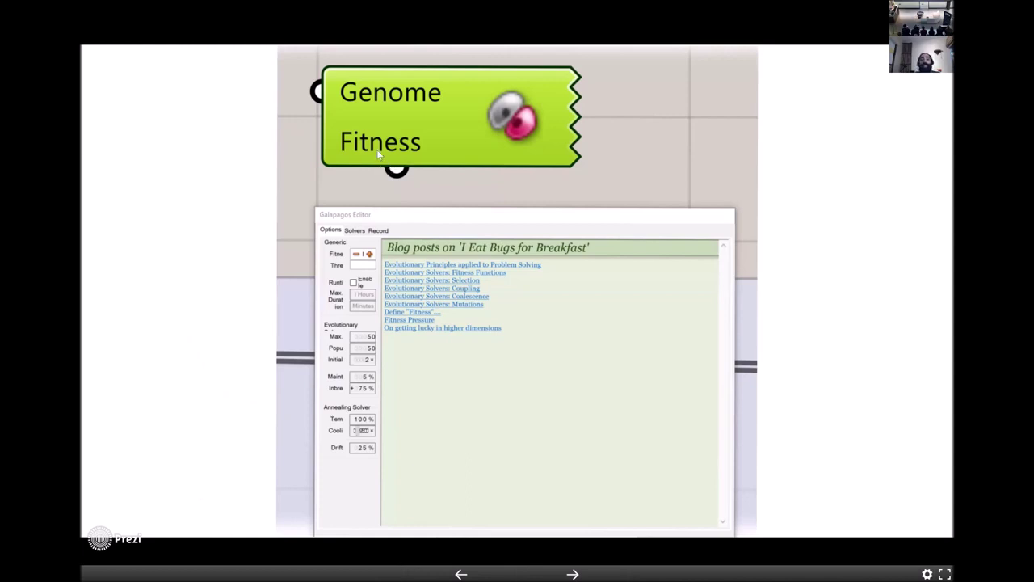
key(Right)
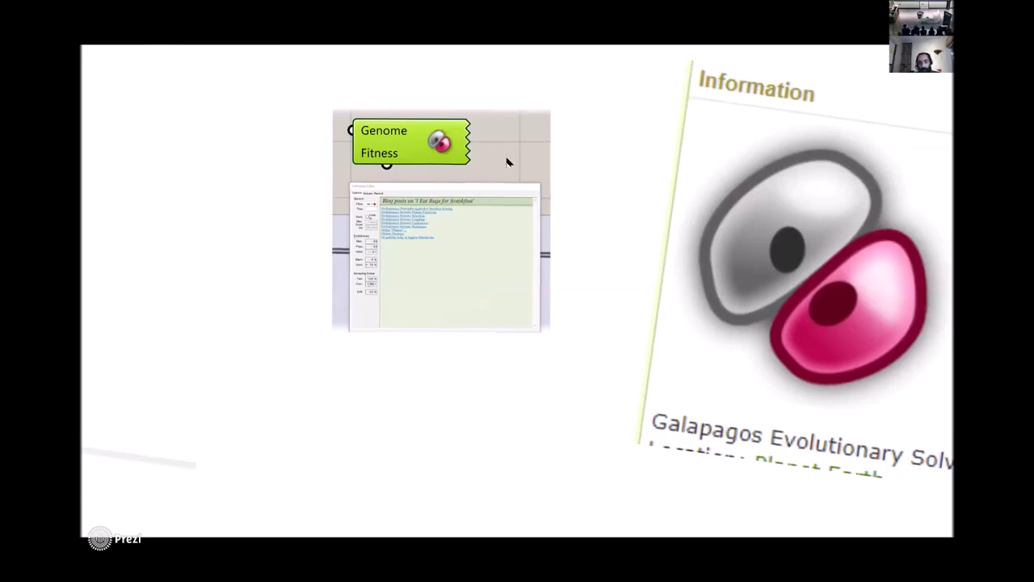
click(576, 572)
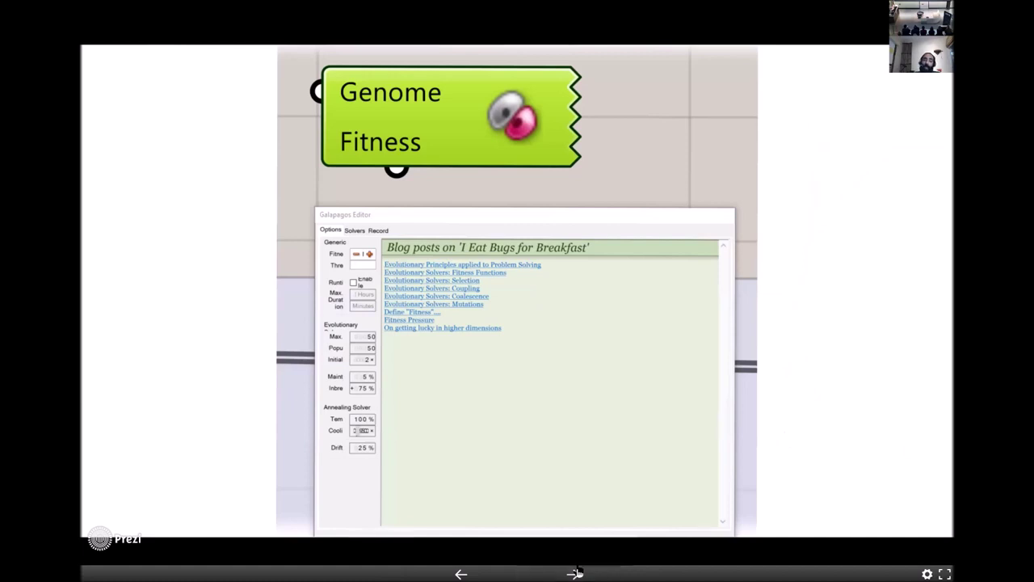
click(574, 572)
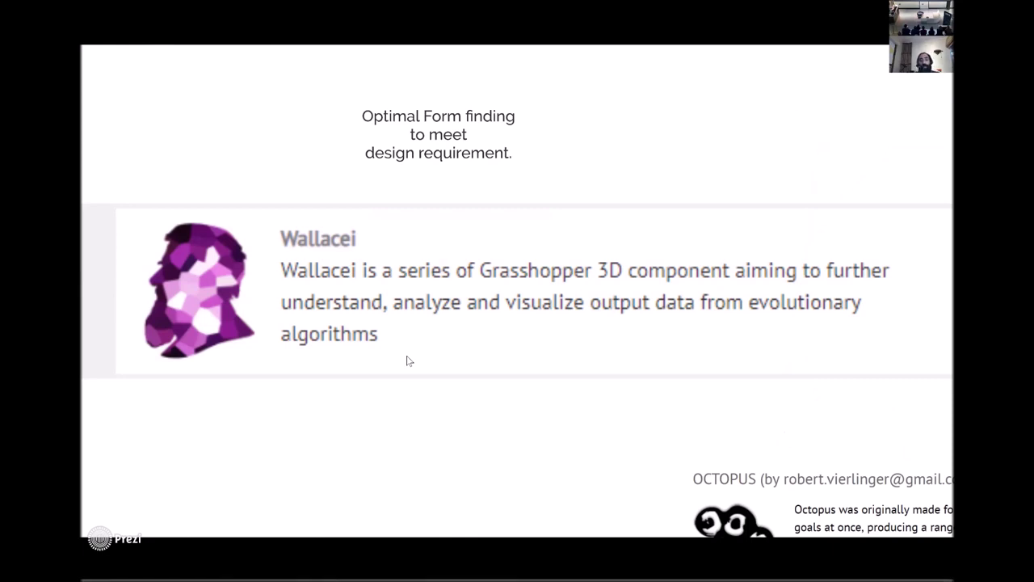
Advance from Wallacei through Revit Generative Design and Test-Fit to the E.g.2: Office Layout slide.
click(584, 572)
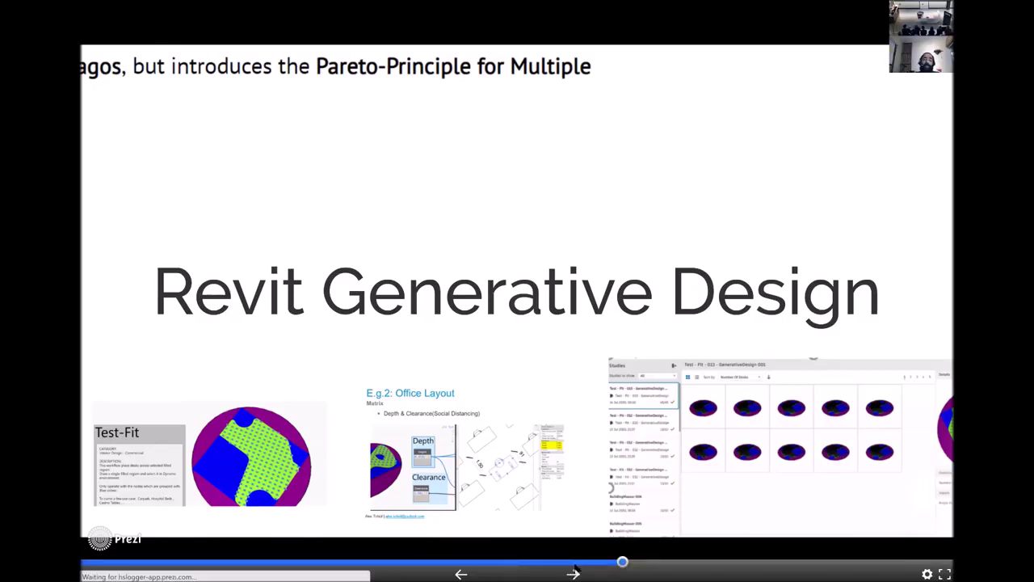
click(573, 573)
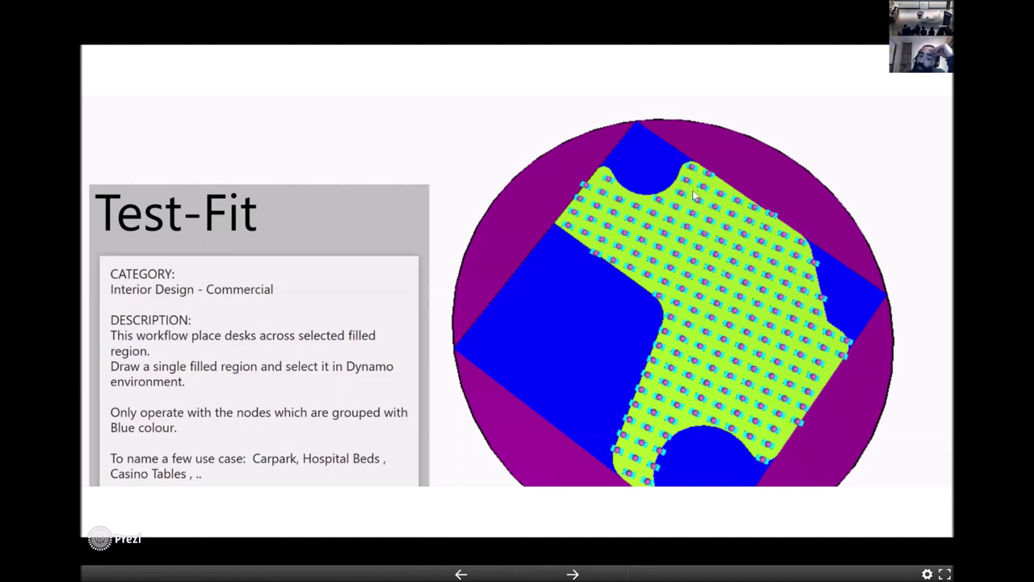
click(573, 573)
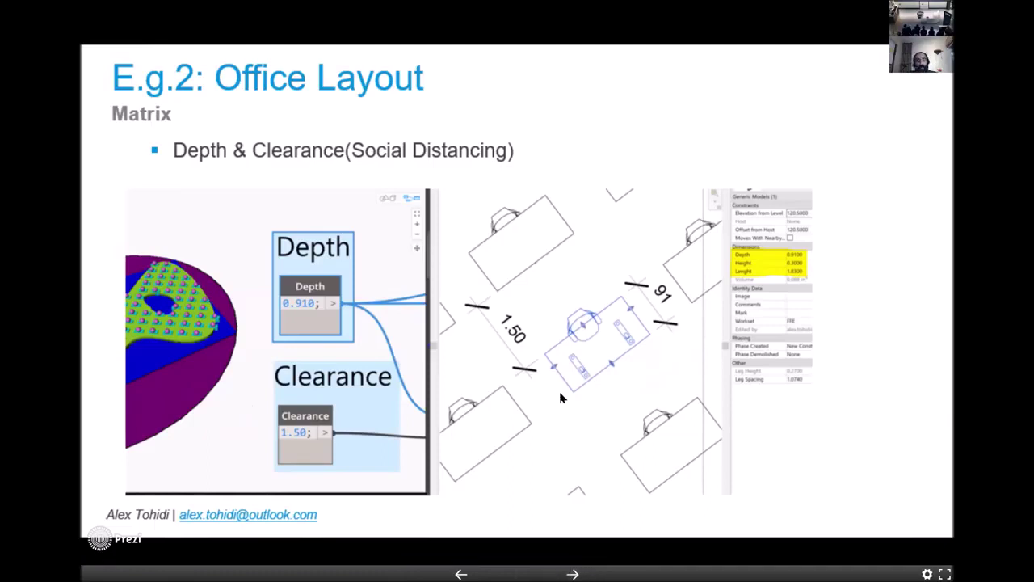
Play the generative design studies video of desk-fit results after briefly returning to Office Layout.
click(571, 572)
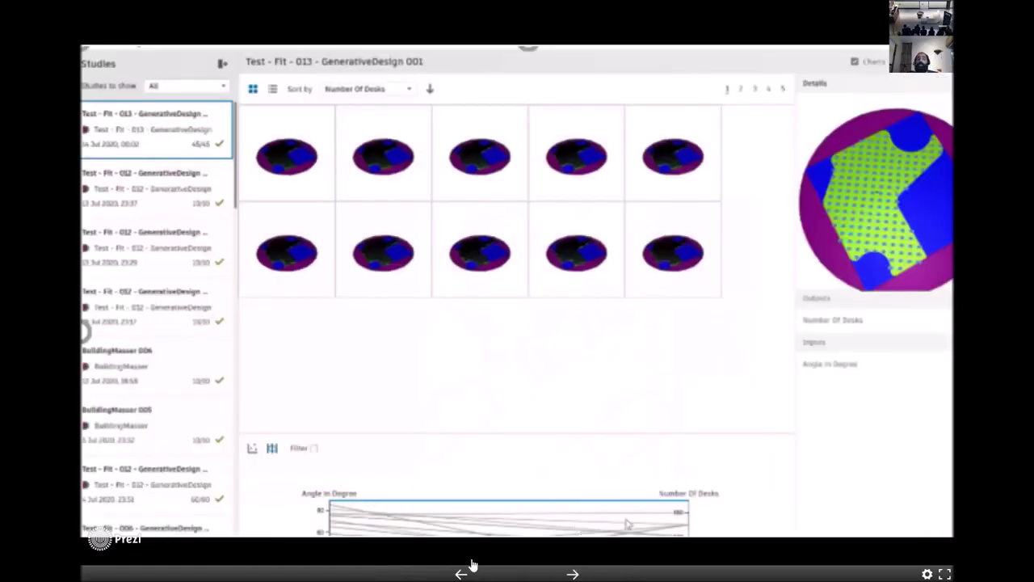
click(478, 312)
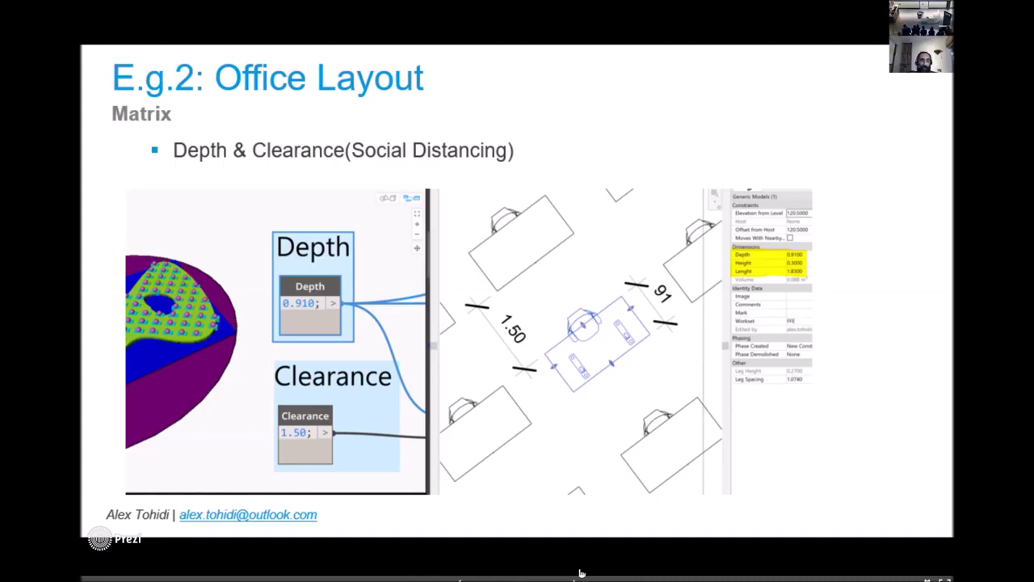
click(584, 571)
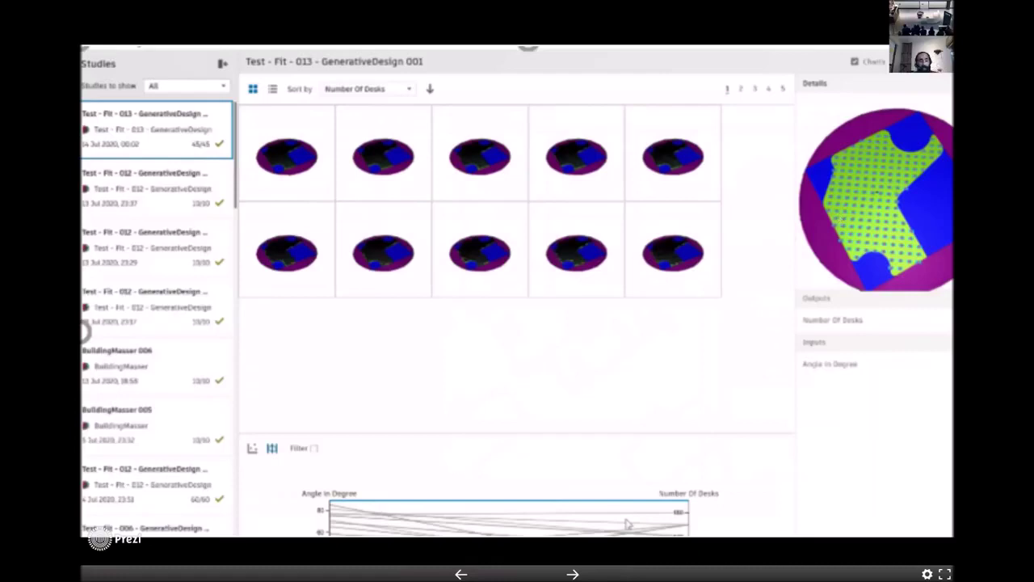
Advance through the Generative Design summary to the Evolutionary Algorithm slide.
click(570, 573)
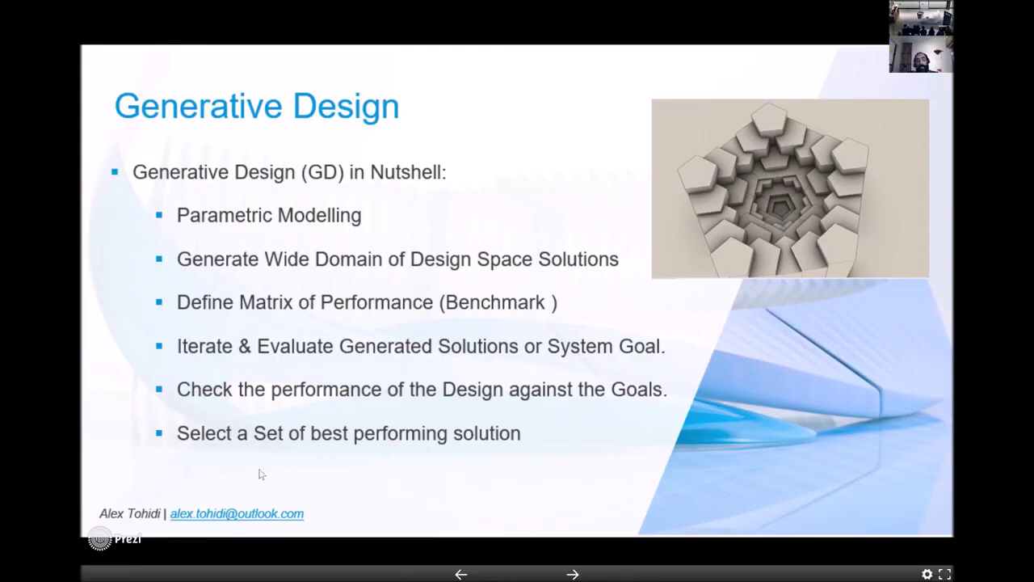
click(563, 569)
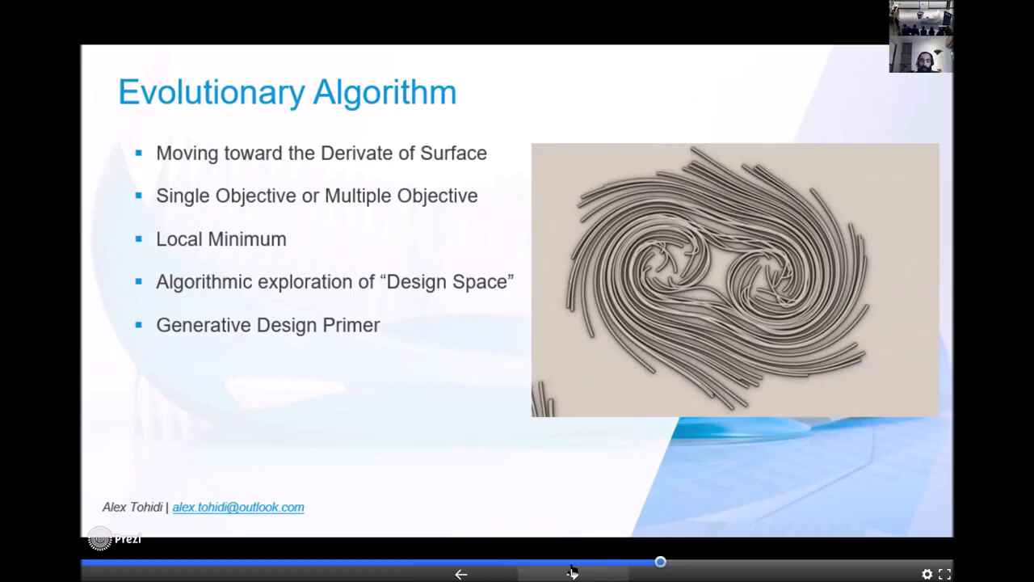
Move past the Evolutionary Algorithm slide toward the fin study's radiation analysis.
click(572, 573)
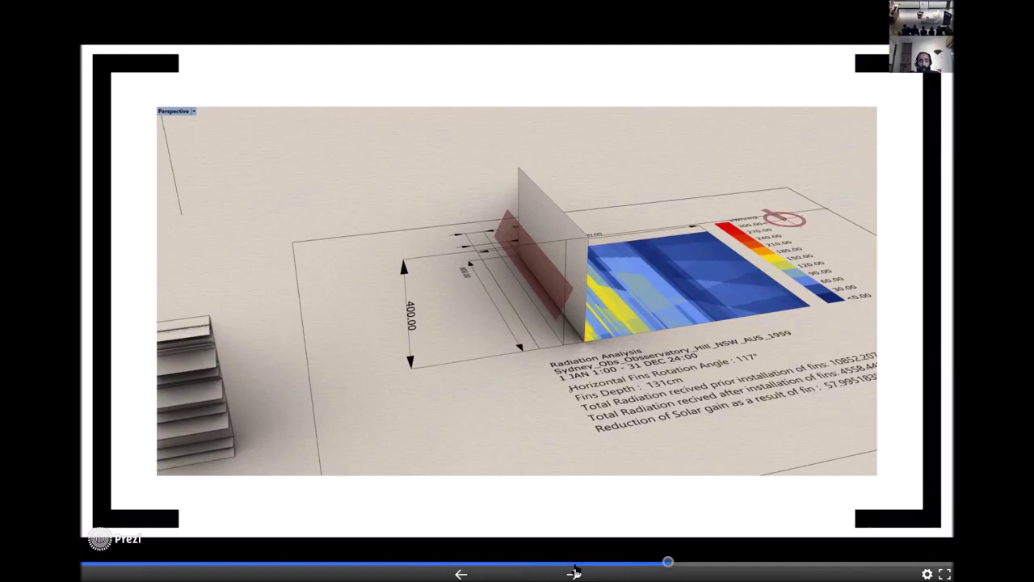
Pass the four-image fin study slide and zoom out to the Teardrop Panels and Algorithmic Geometry overview.
click(574, 573)
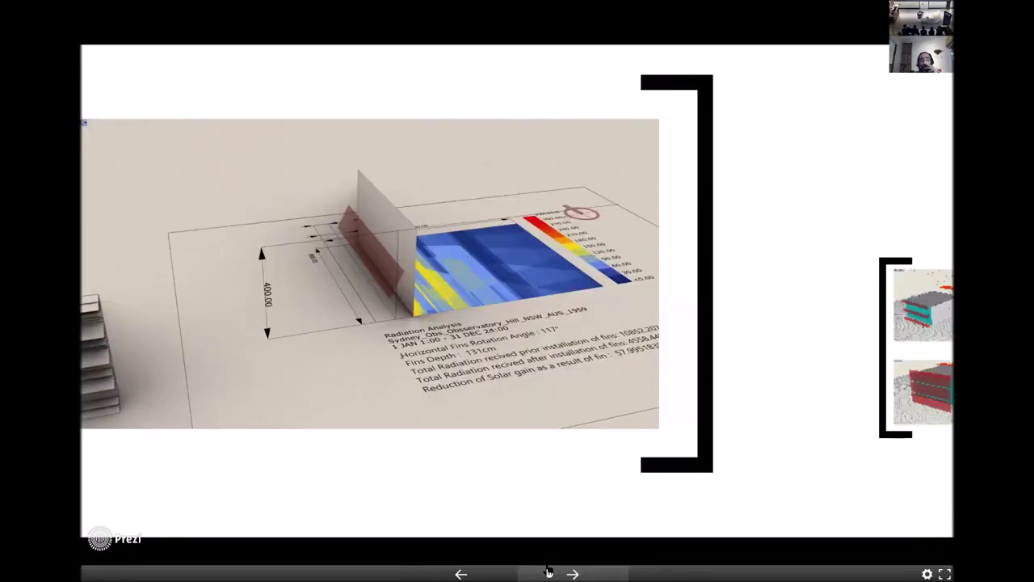
key(Right)
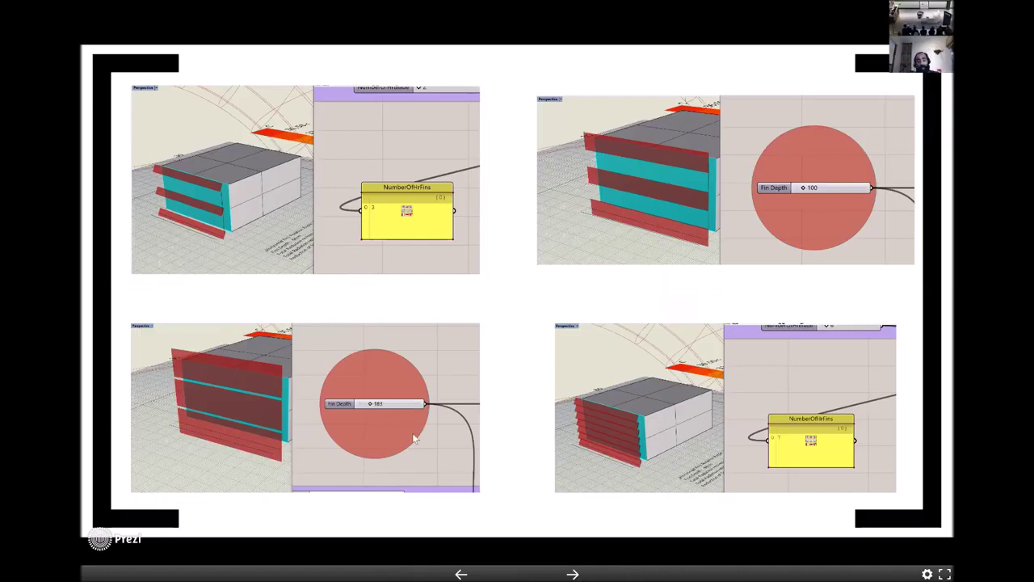
click(572, 571)
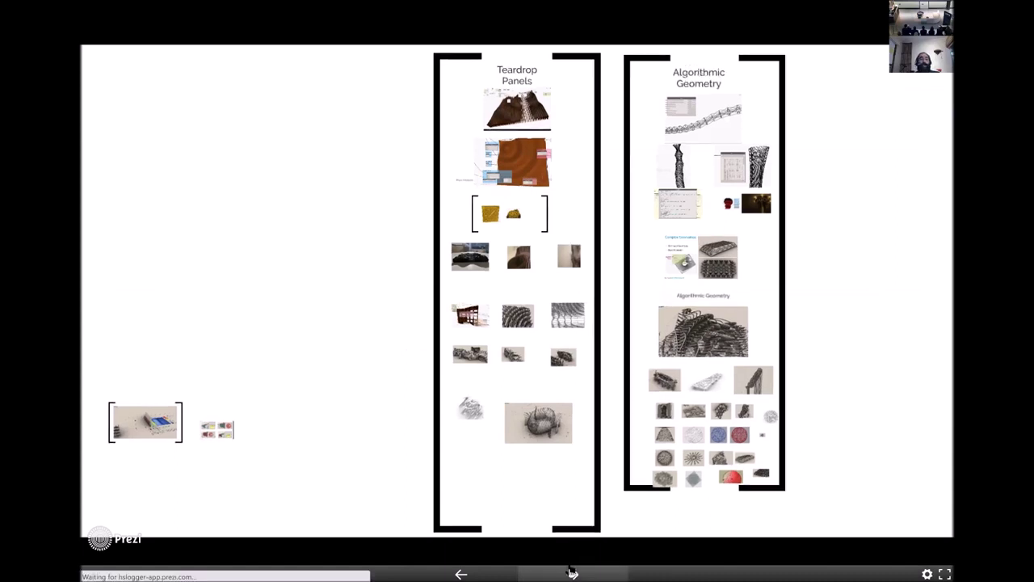
Go to the Teardrop Panels title, then the wooden fin wall model with its Dynamo graph.
click(571, 573)
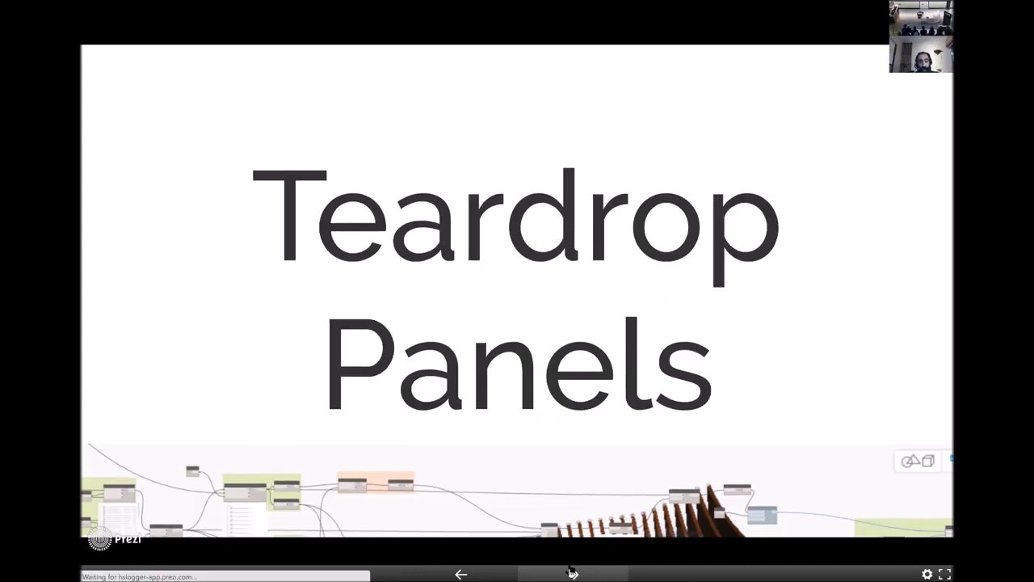
click(571, 573)
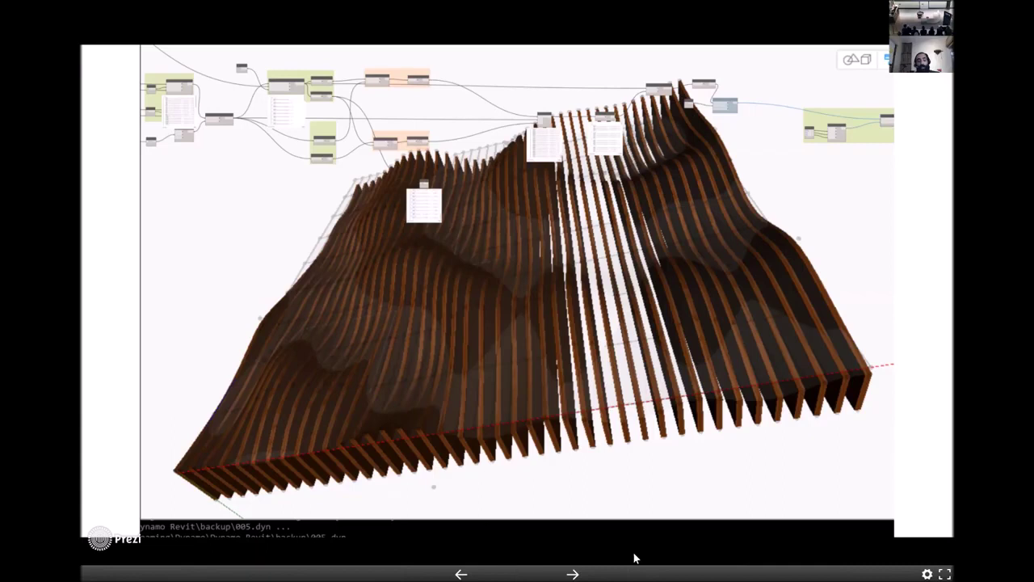
Advance to the Dynamo clip where raising SinWave Frequency turns broad waves into dense ripples.
click(571, 573)
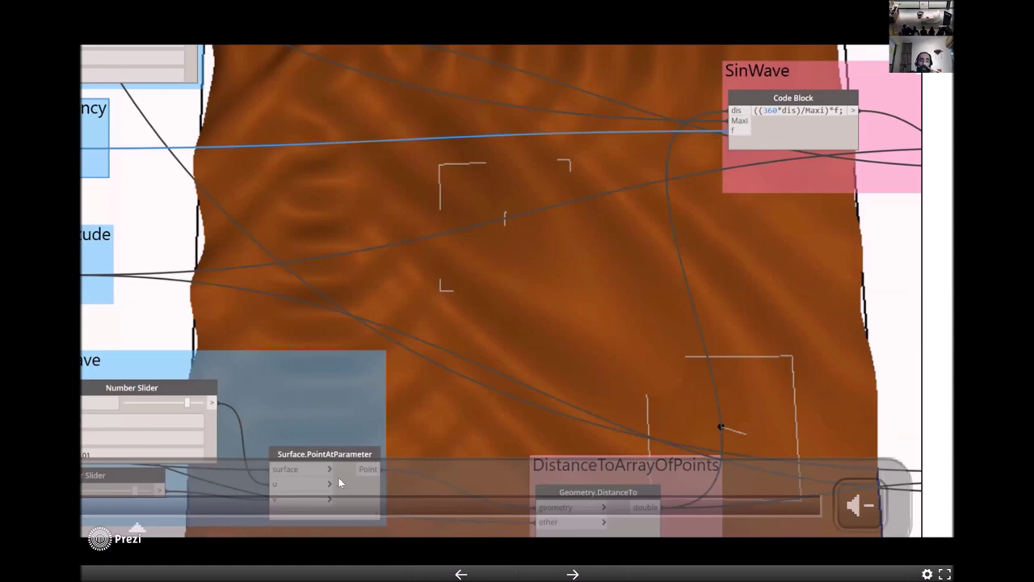
Zoom out to the Physic Simulation slide, open its simulation video, then continue to the ripple-surface images.
key(Right)
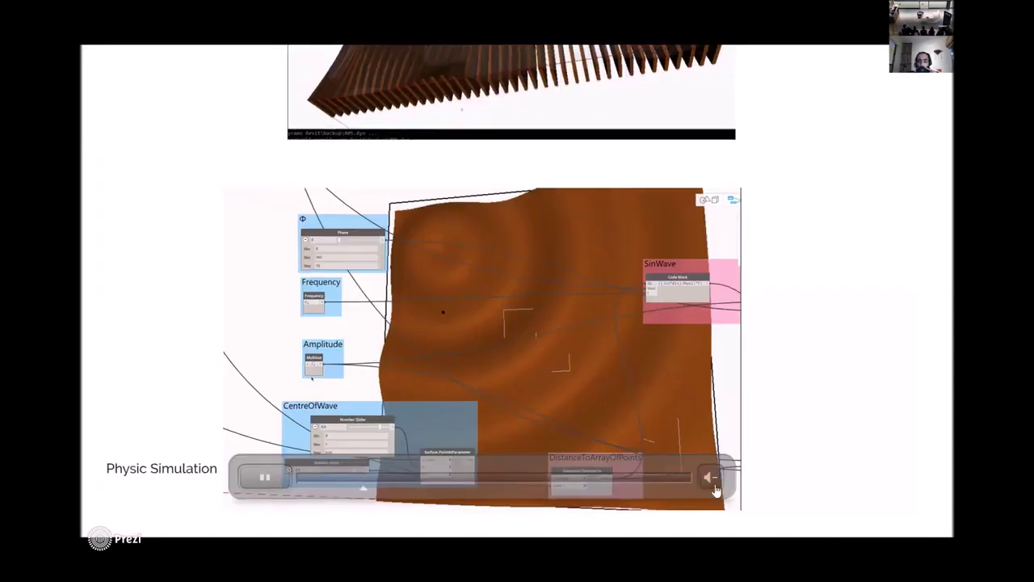
click(708, 502)
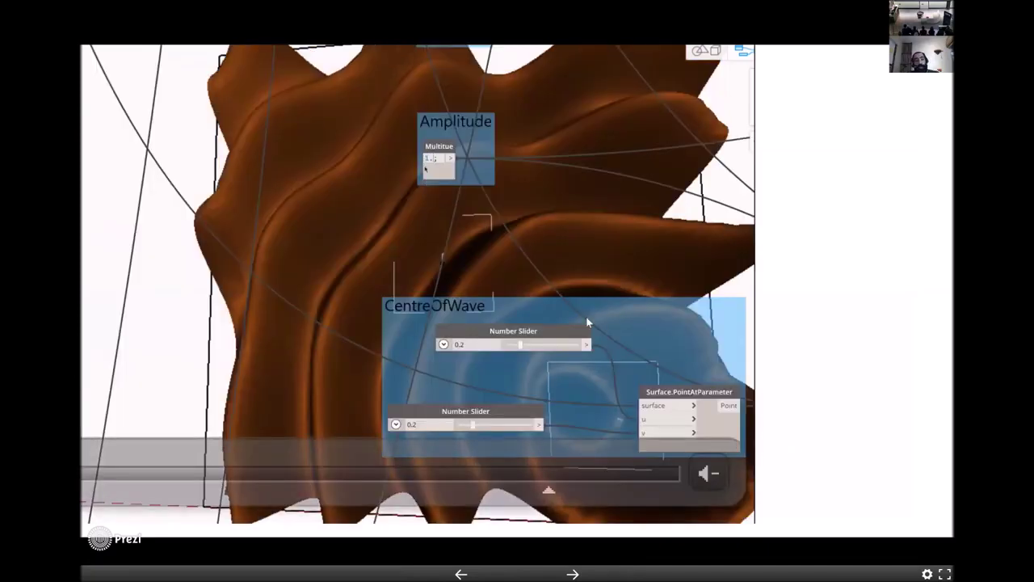
click(576, 572)
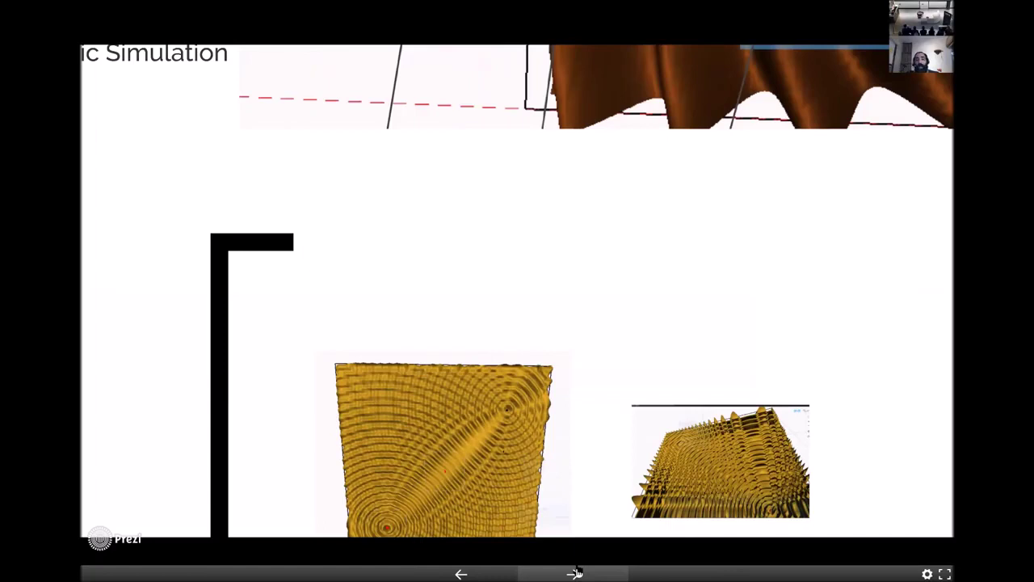
Step through both ripple-surface images and the black wavy model photos to the Dynamo wall slide.
click(575, 572)
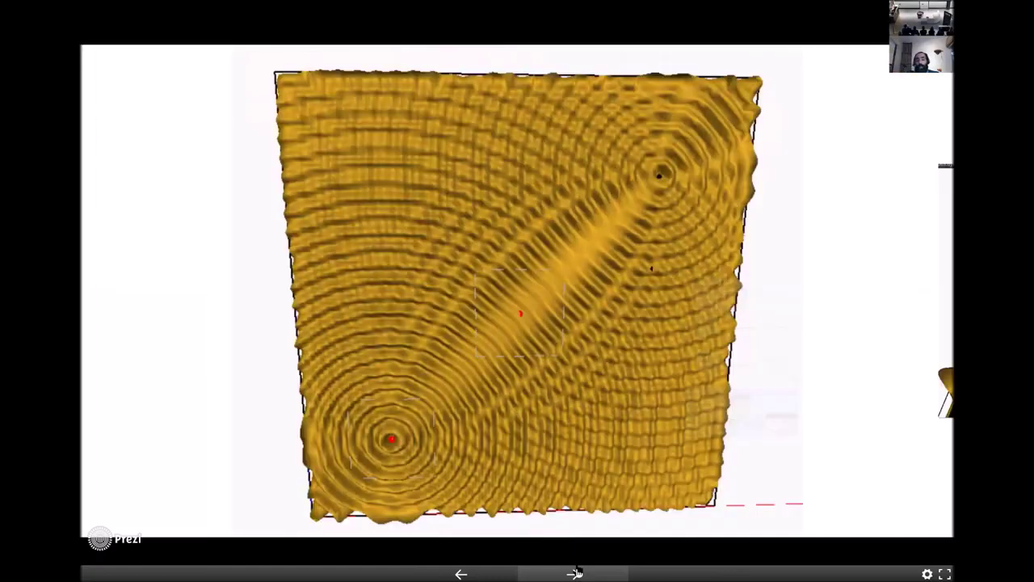
click(575, 572)
click(575, 572)
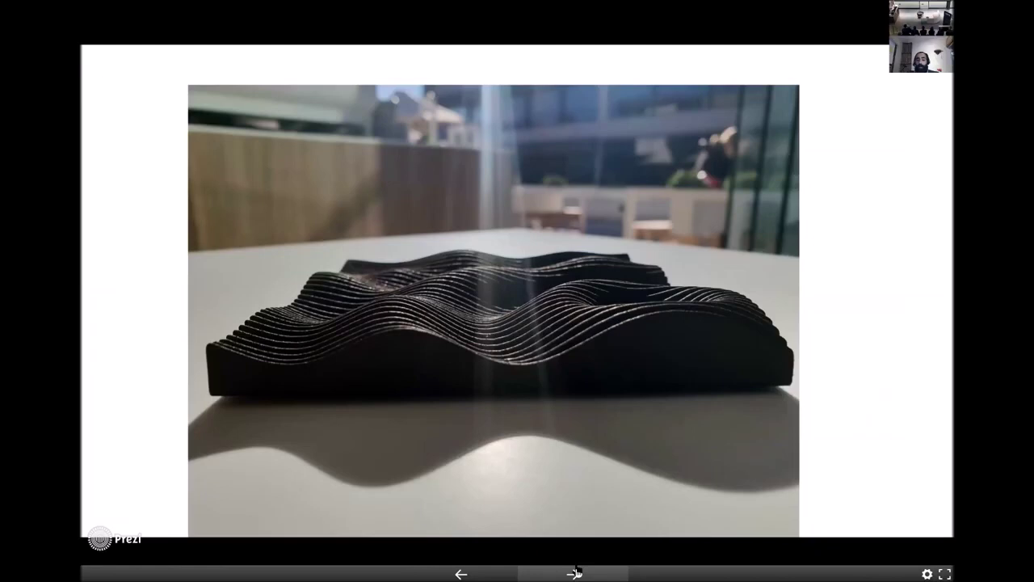
click(575, 573)
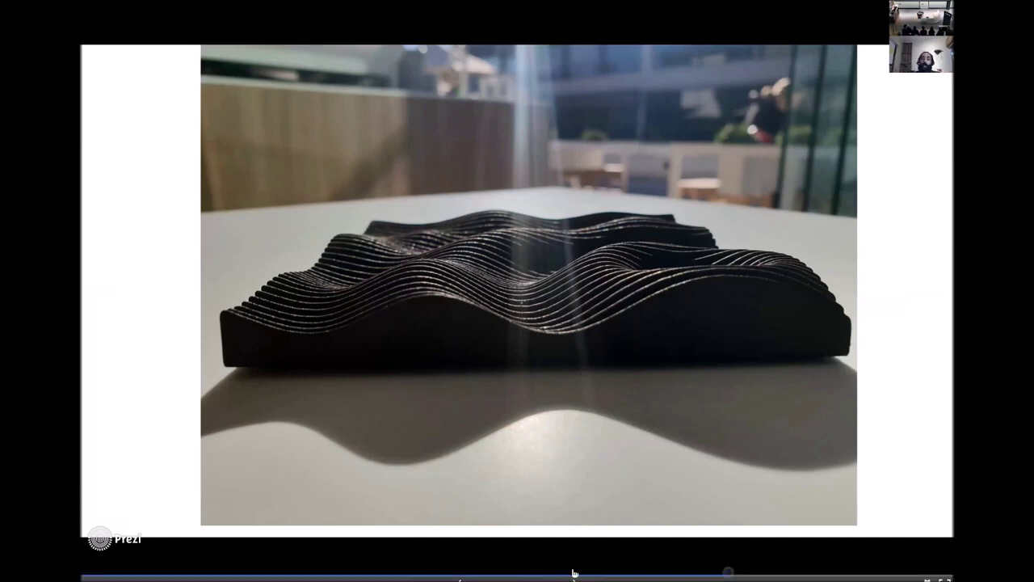
click(571, 572)
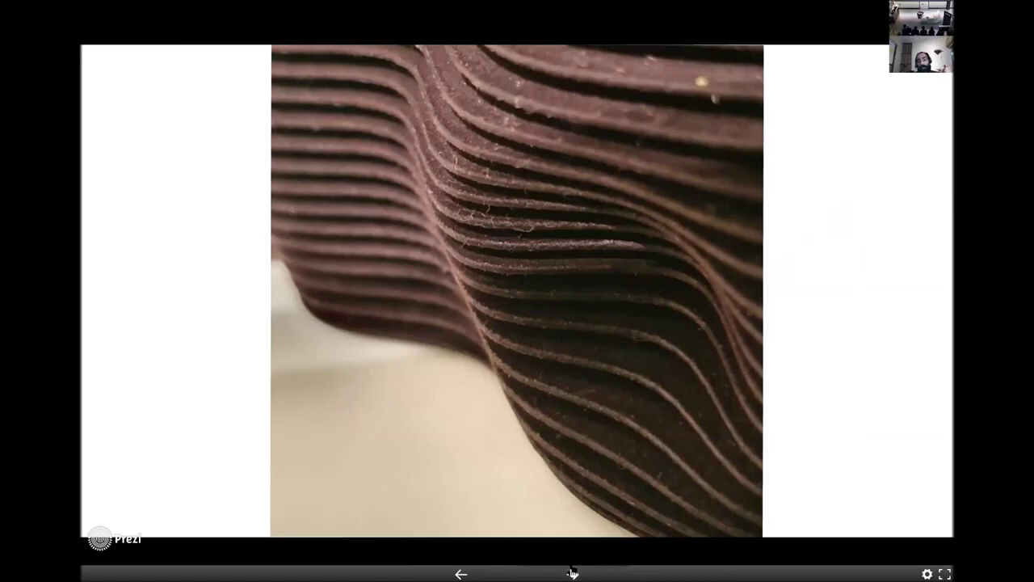
click(572, 572)
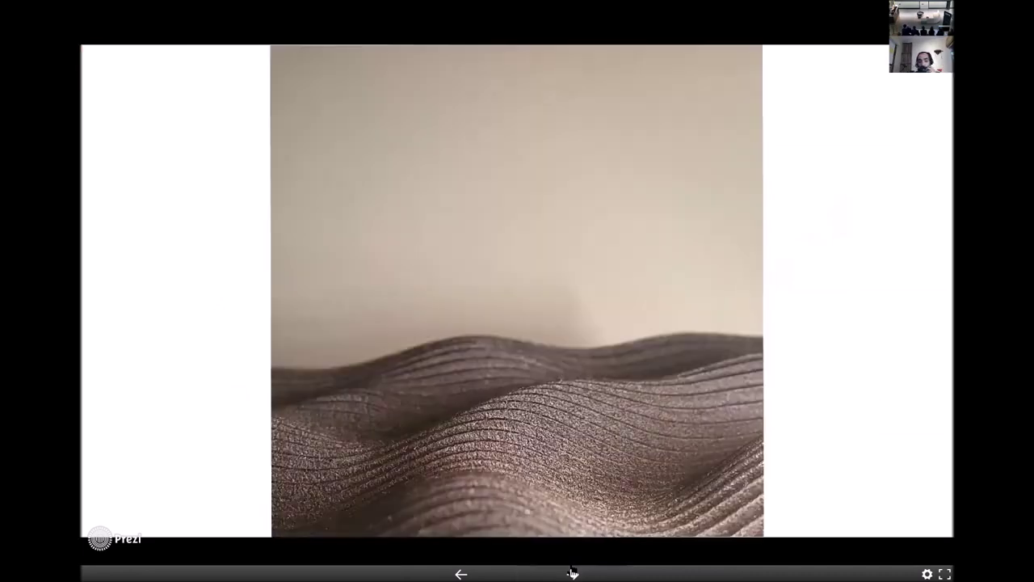
click(572, 573)
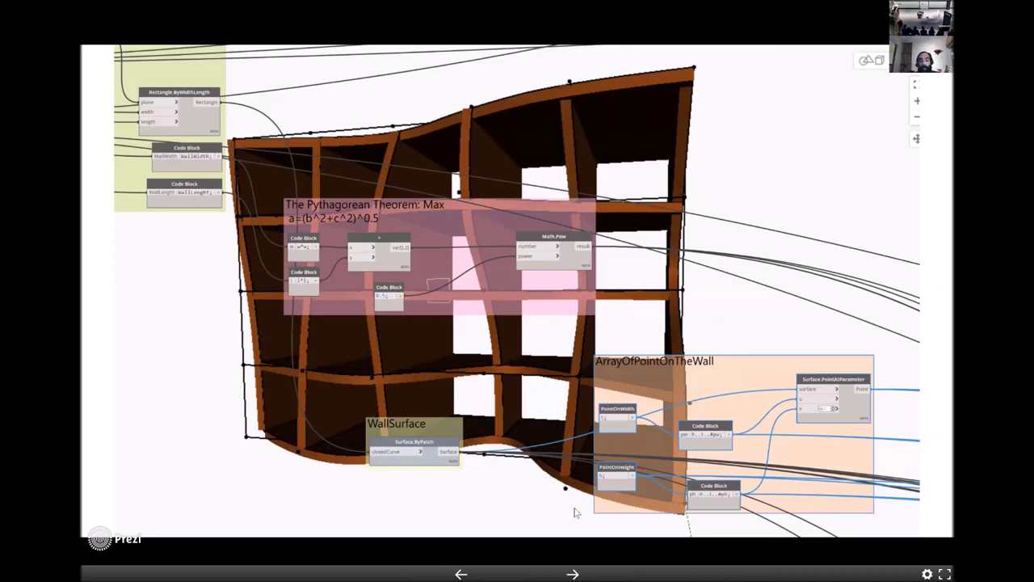
Advance through the parametric brick-wall image and the timber-slat structure renders.
click(575, 573)
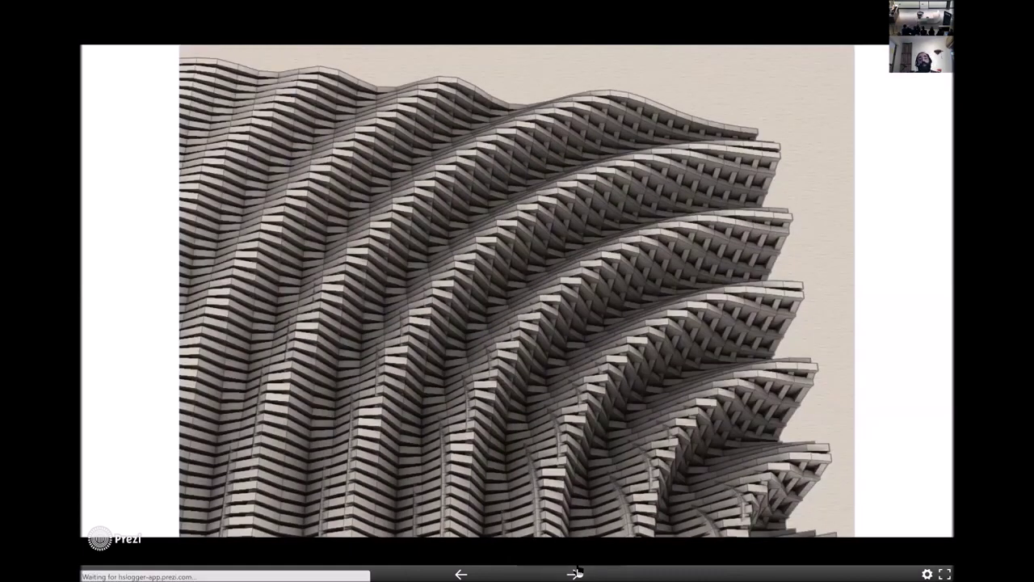
click(576, 573)
click(576, 572)
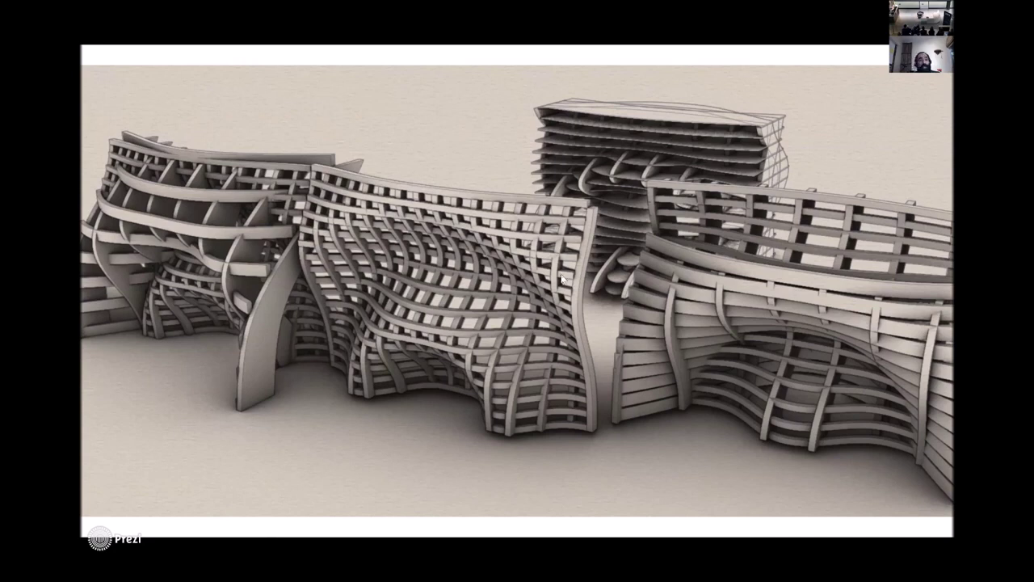
mouse_move(315, 338)
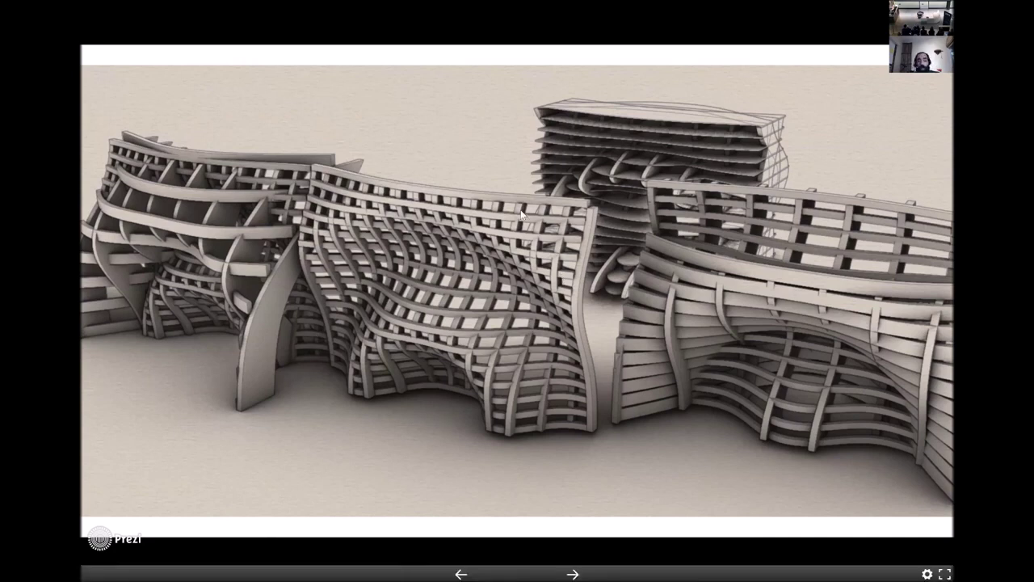
click(587, 571)
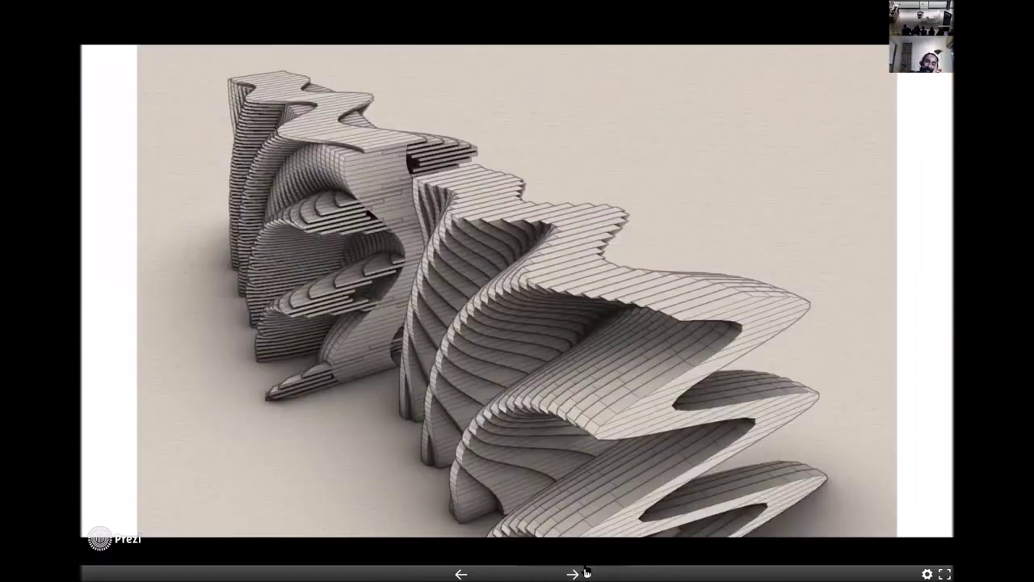
Move past the ribbed and white sculpture renders and the lattice-shell render to the column overview.
click(587, 572)
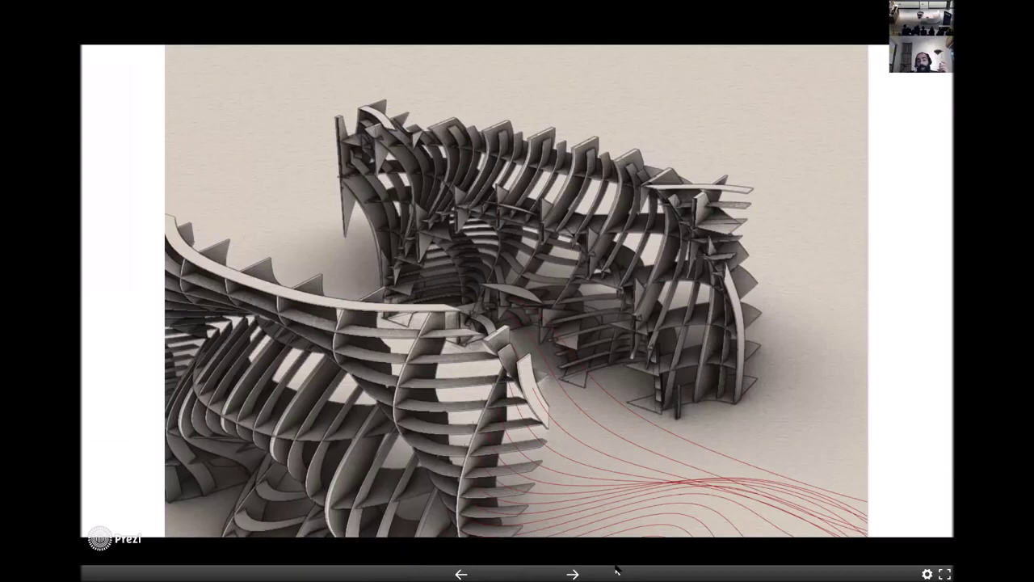
click(564, 572)
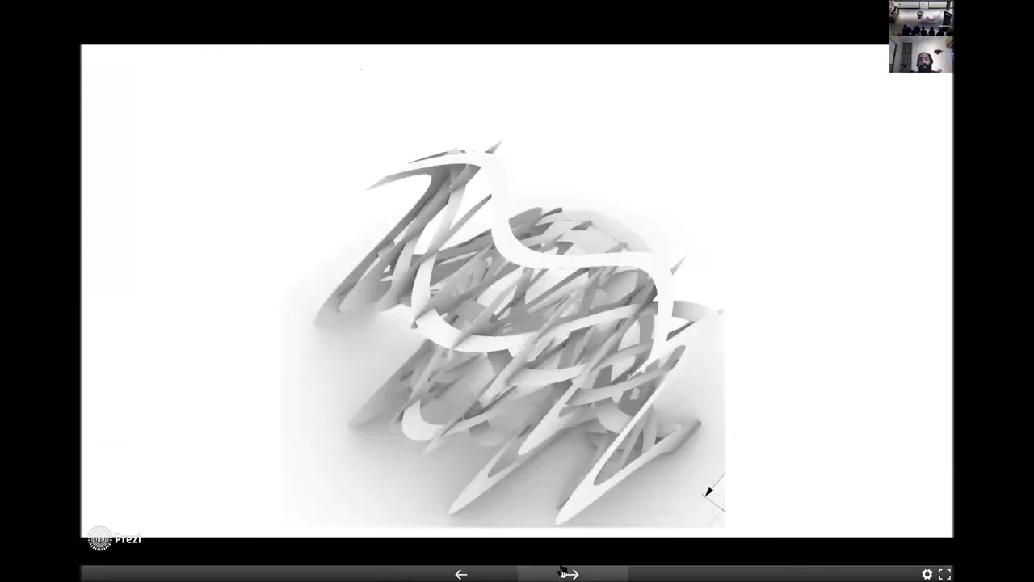
click(564, 572)
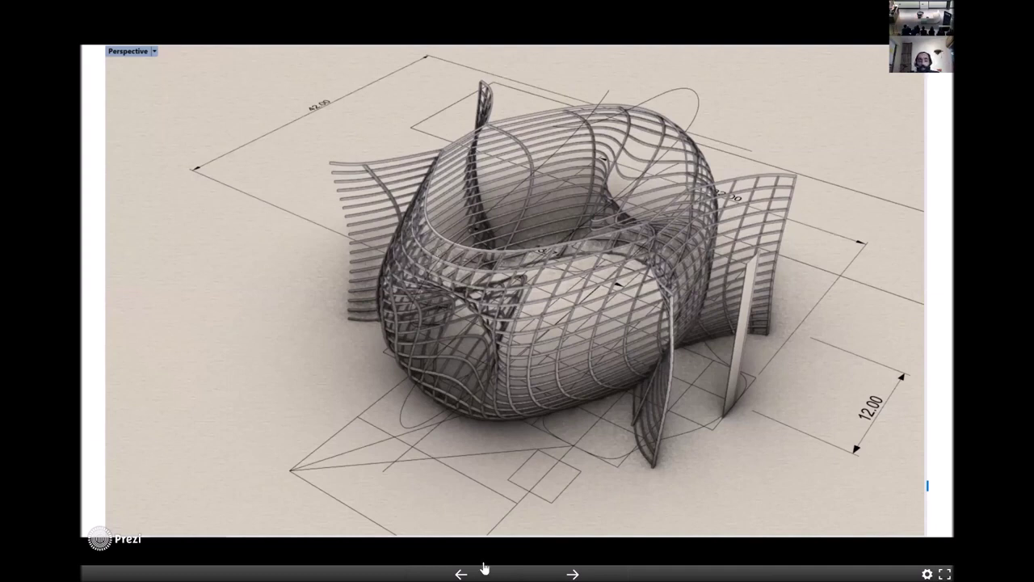
click(574, 573)
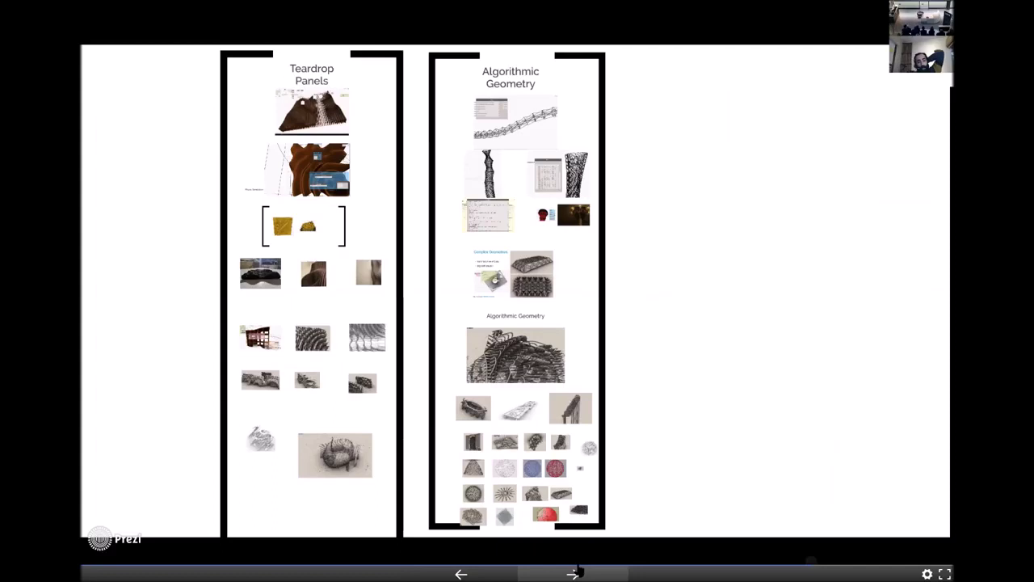
Zoom into the Algorithmic Geometry column and reach the red column slide with numberOfPoints 40.
click(573, 573)
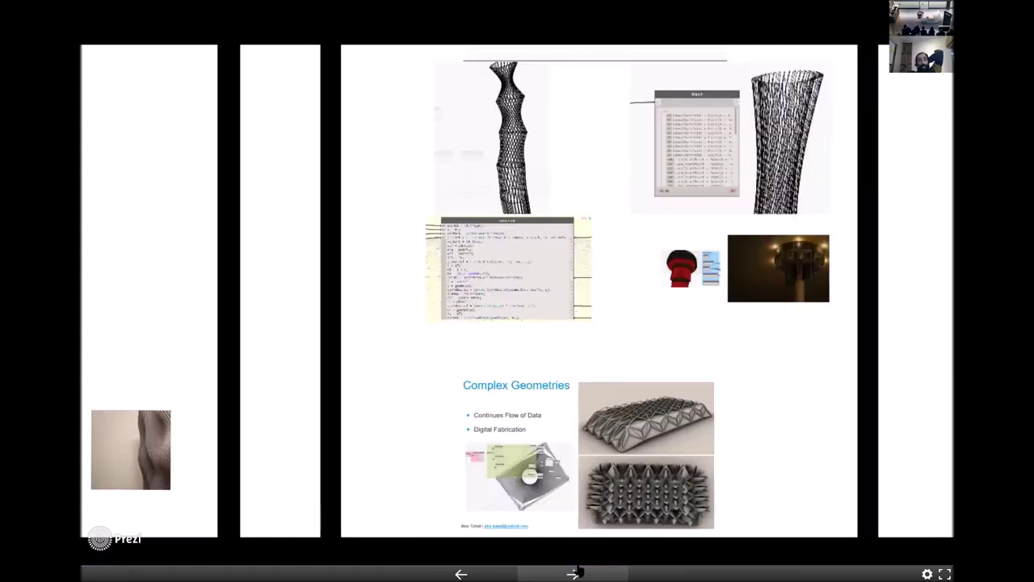
click(573, 573)
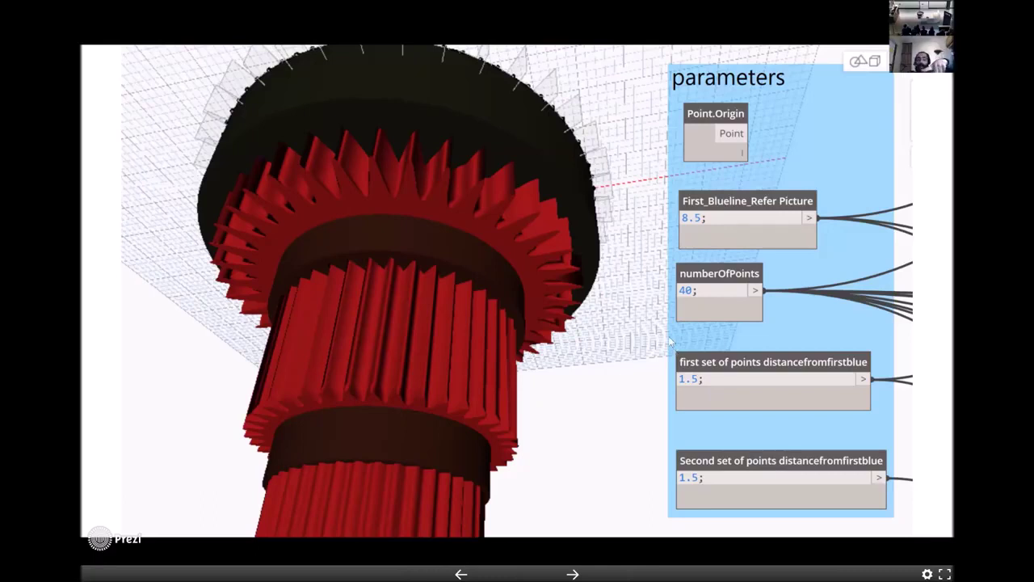
Advance through the lamp model slide and the lit chandelier render.
click(576, 571)
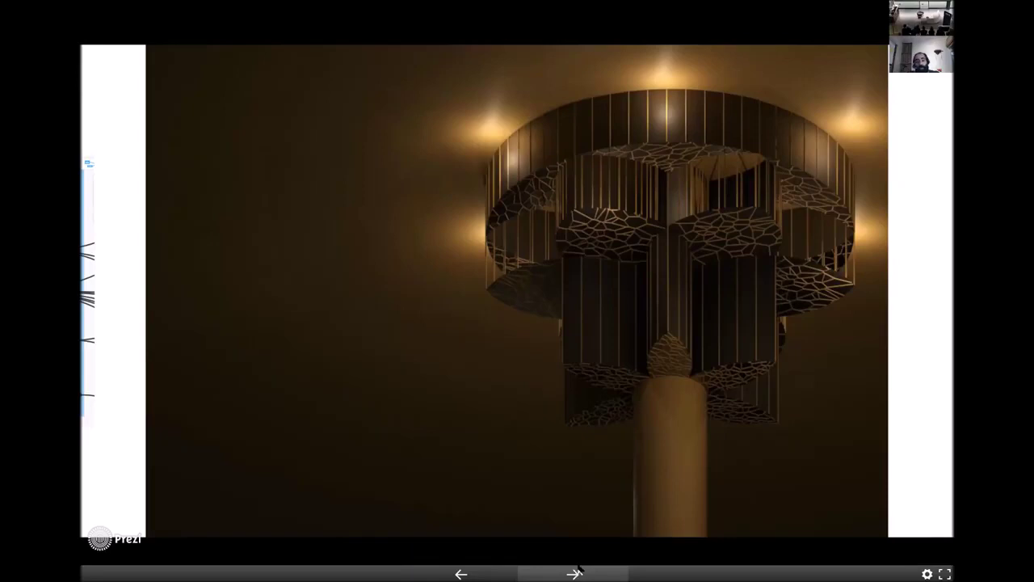
click(575, 571)
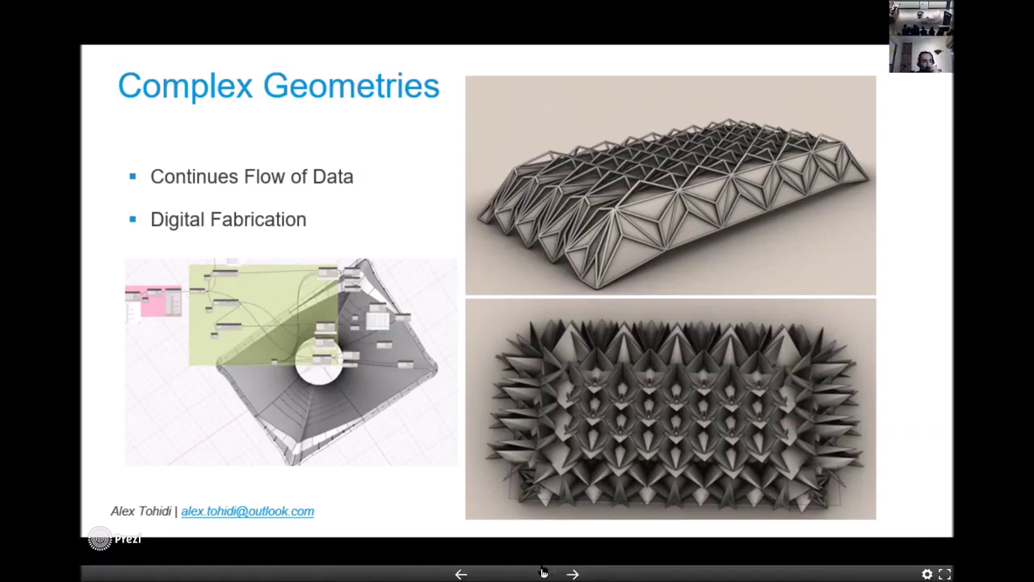
Step forward to the Algorithmic Geometry step, going back one render and forward again.
click(571, 573)
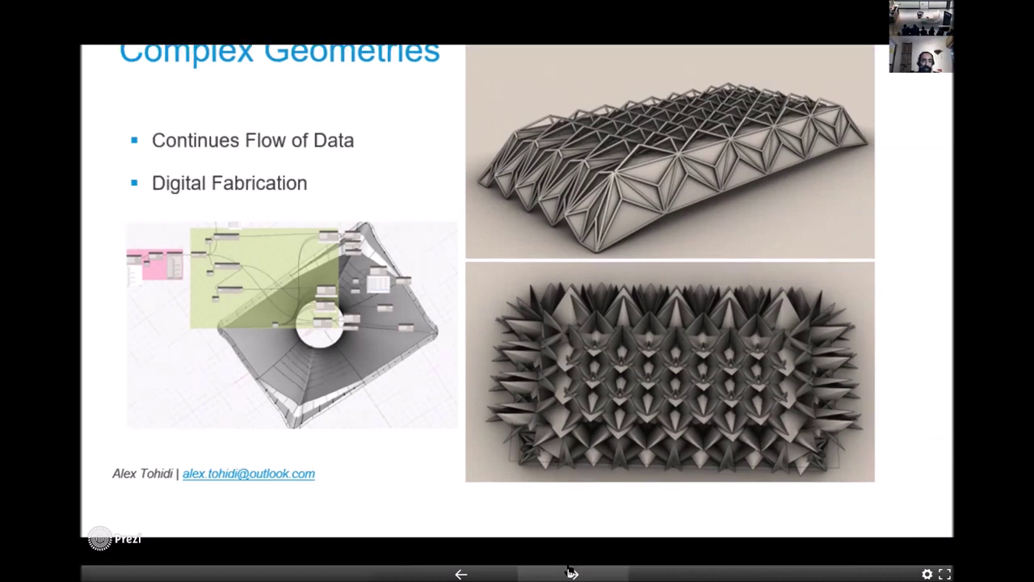
click(571, 573)
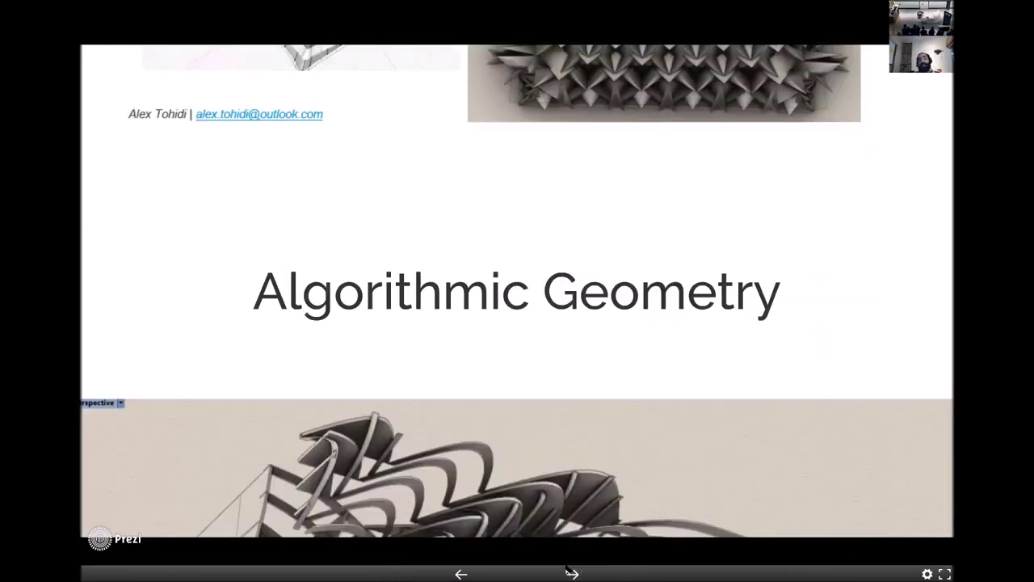
click(571, 573)
click(460, 573)
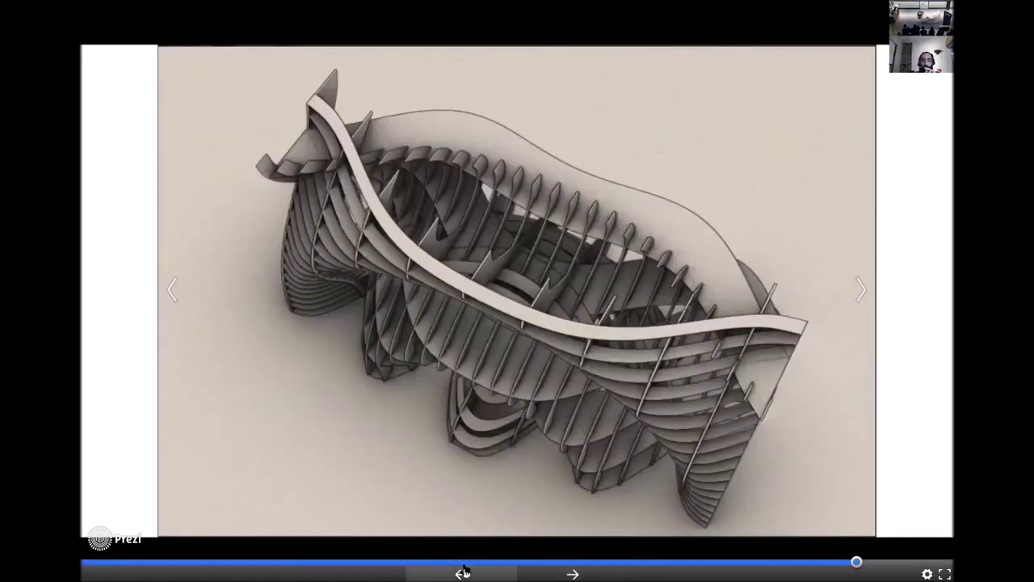
key(Right)
Zoom between the Algorithmic Geometry frame and its render, then advance to the branching bridge render.
click(507, 404)
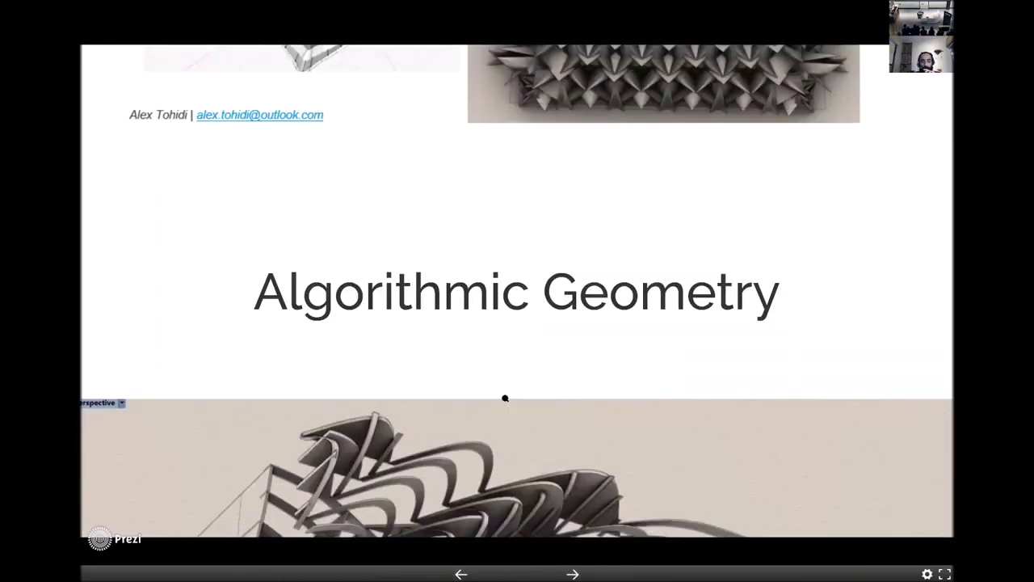
scroll(505, 398, down, 3)
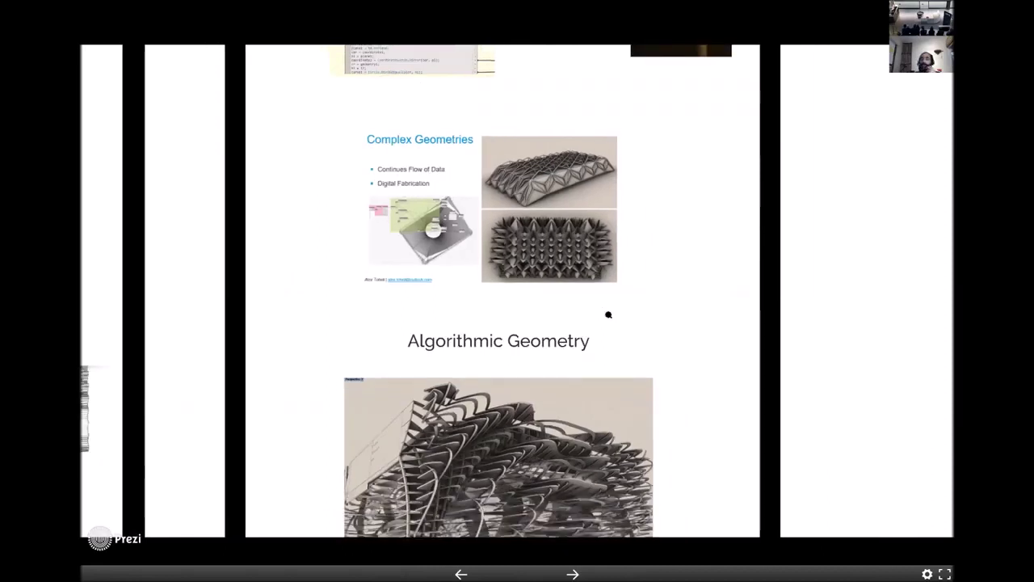
key(Right)
key(Left)
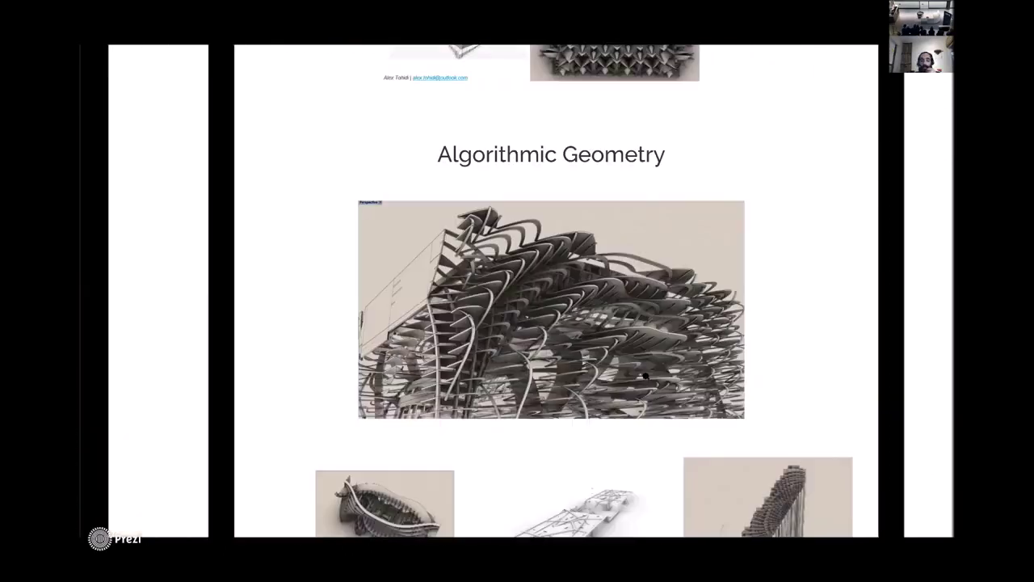
key(Right)
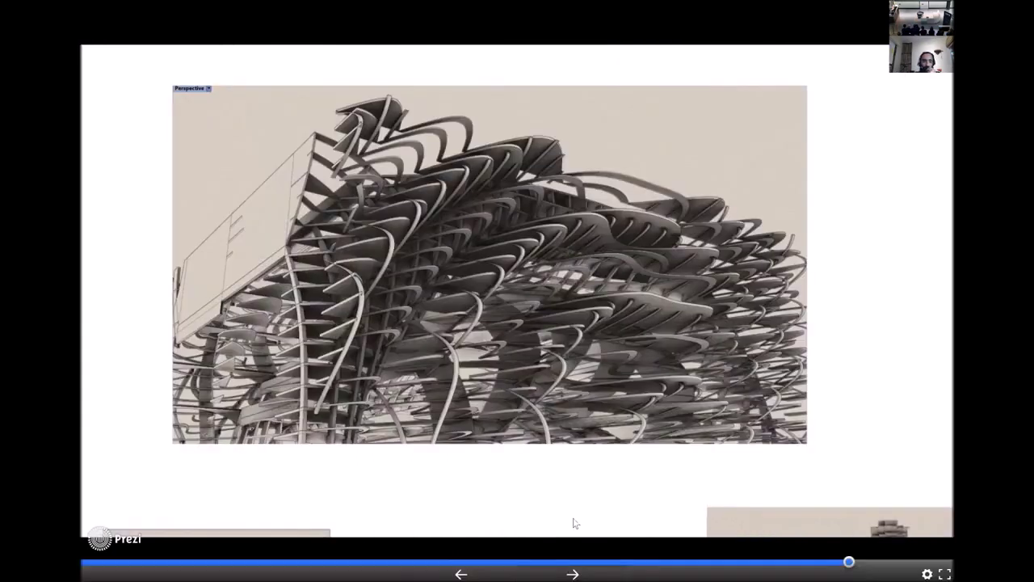
click(595, 572)
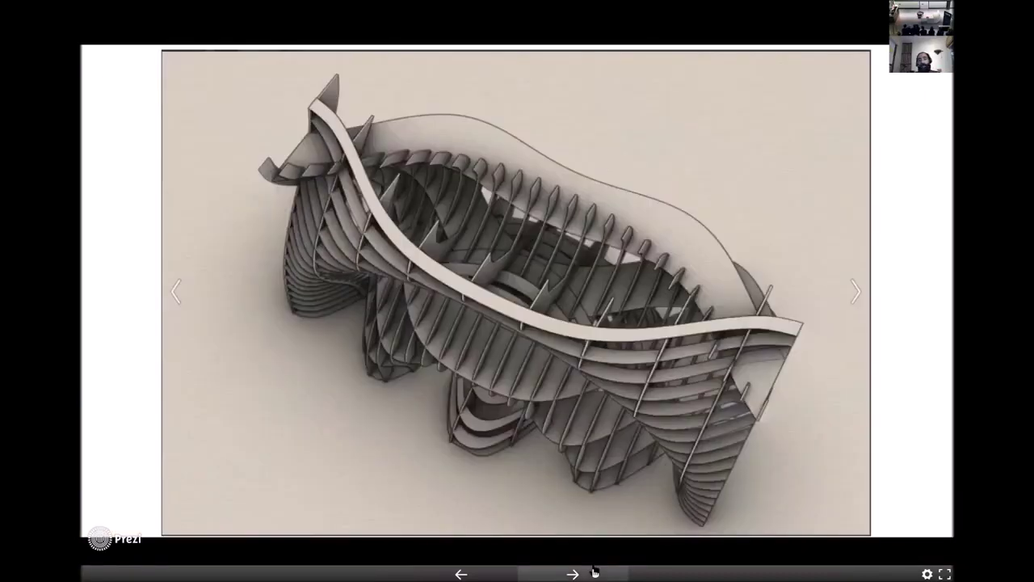
click(595, 573)
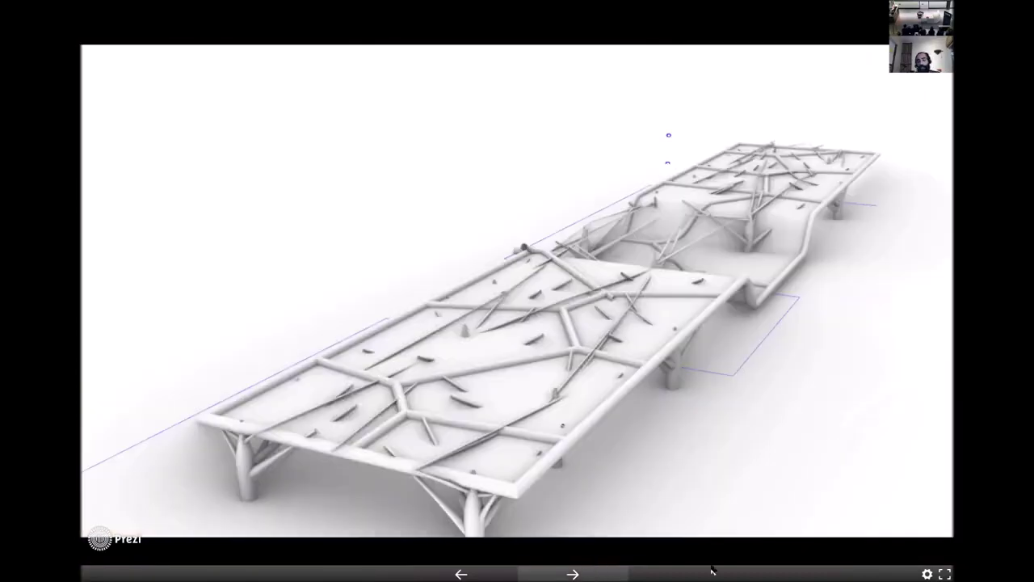
Pass the voxel tower and stepped landscape, zoom in and out of the red mesh, reach Parametric Shelf.
click(586, 572)
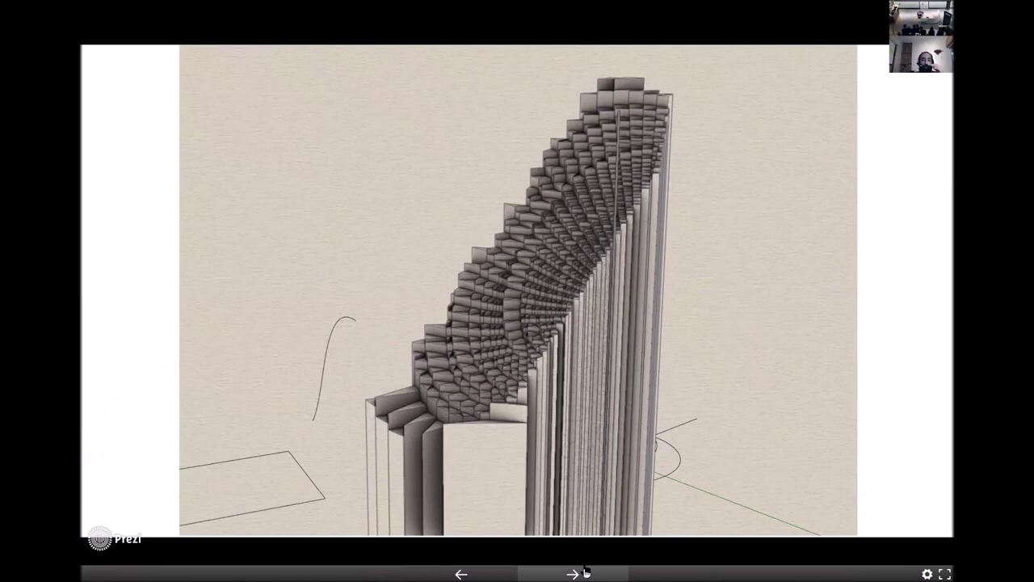
click(587, 572)
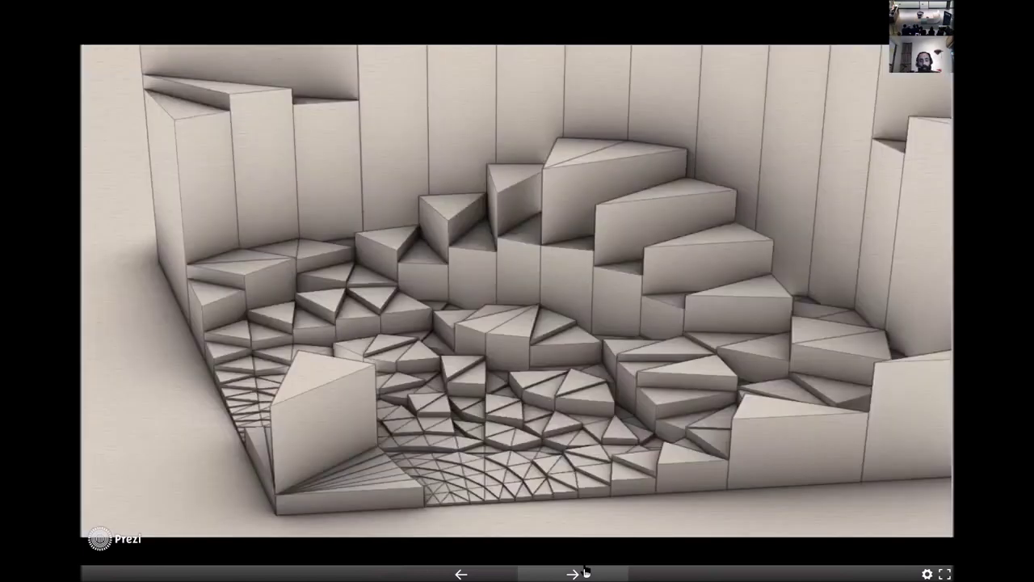
click(587, 573)
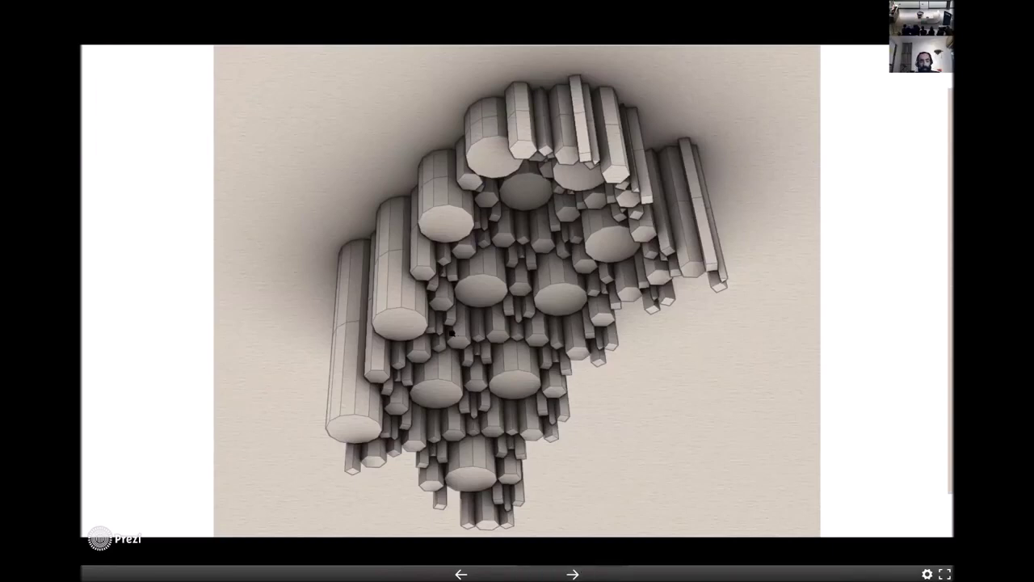
key(Right)
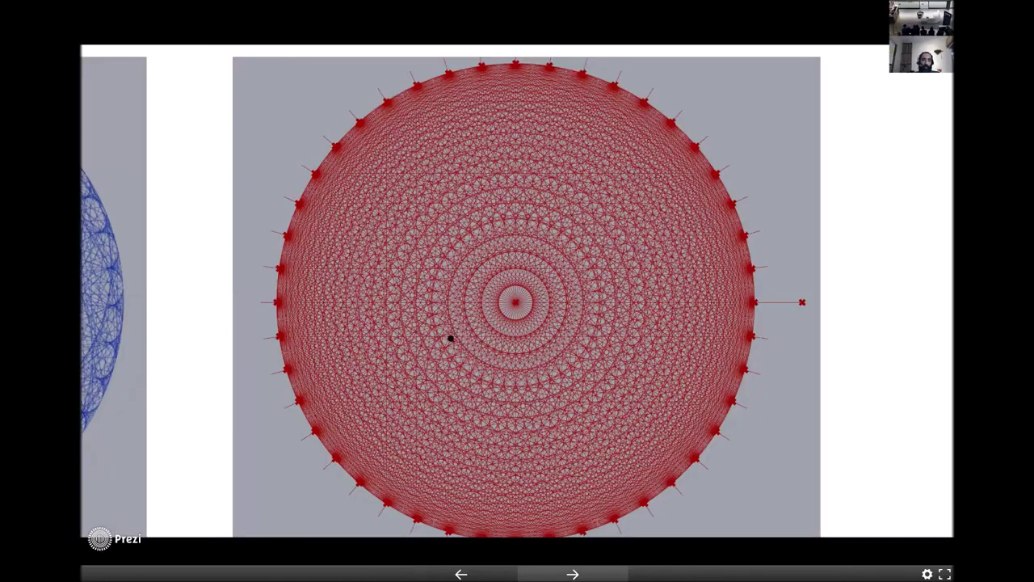
click(576, 573)
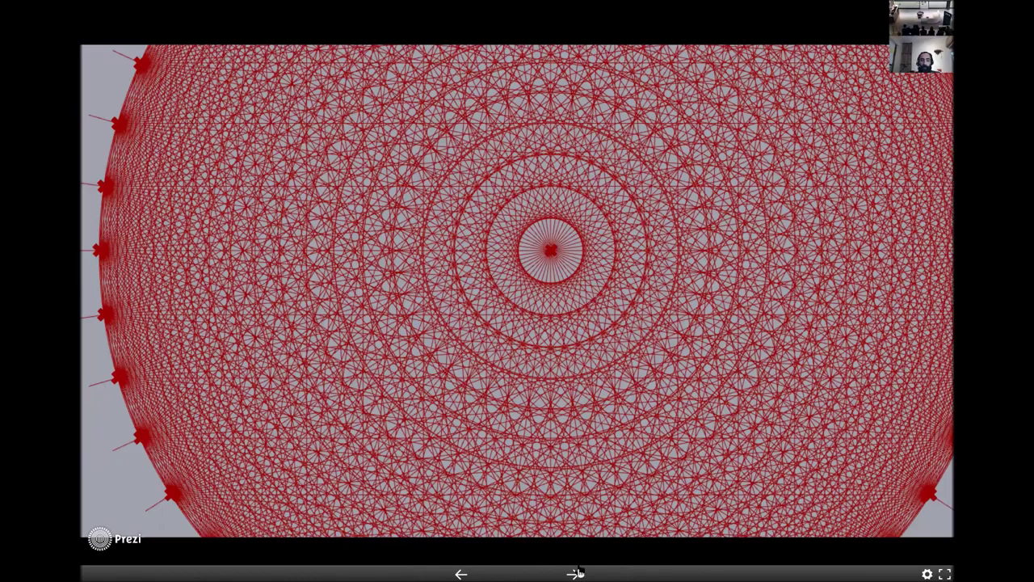
click(578, 572)
click(579, 572)
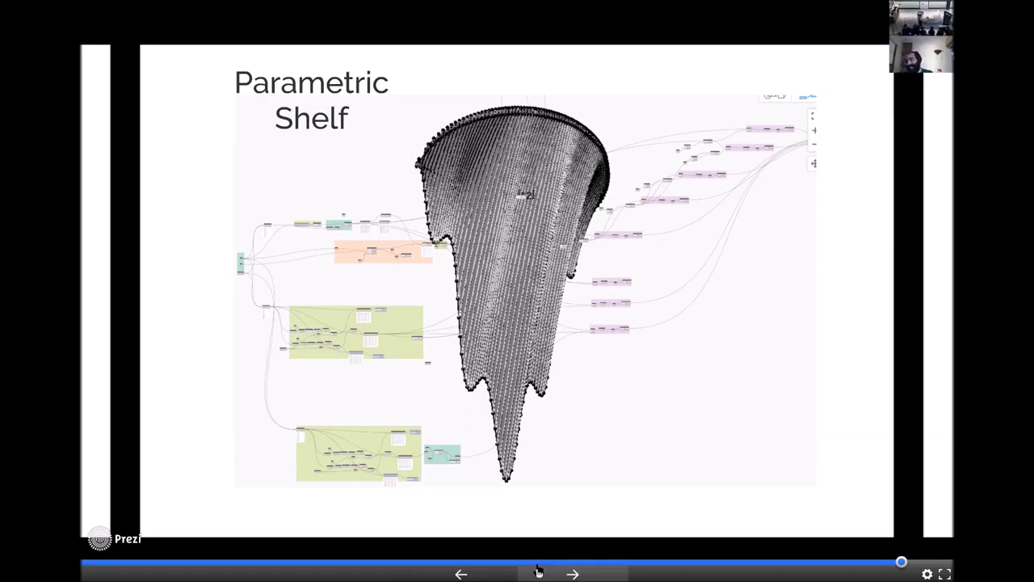
Lower the system volume, then advance to the wireframe shelf and sine-curve graph slide.
key(XF86AudioLowerVolume)
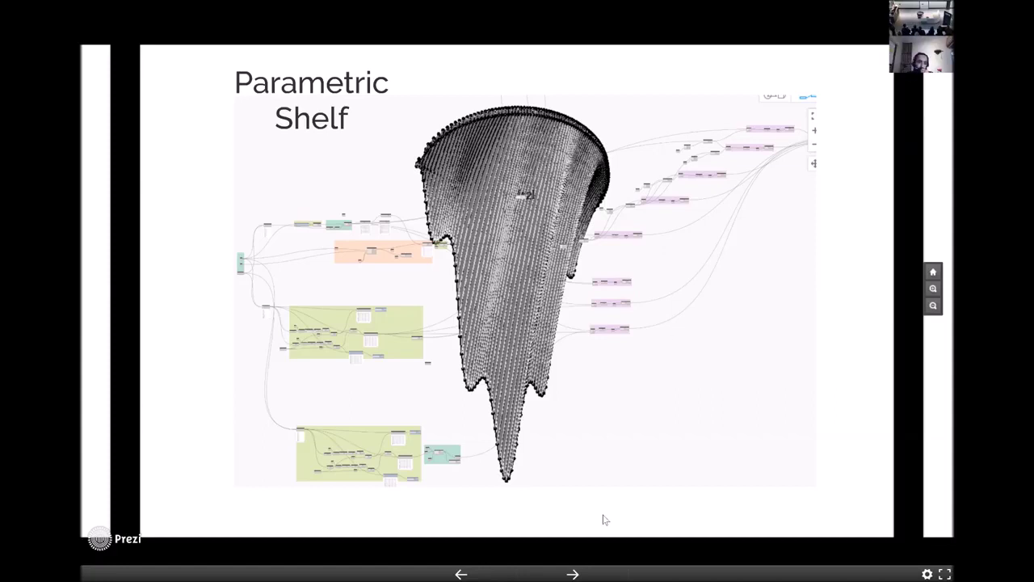
mouse_move(584, 552)
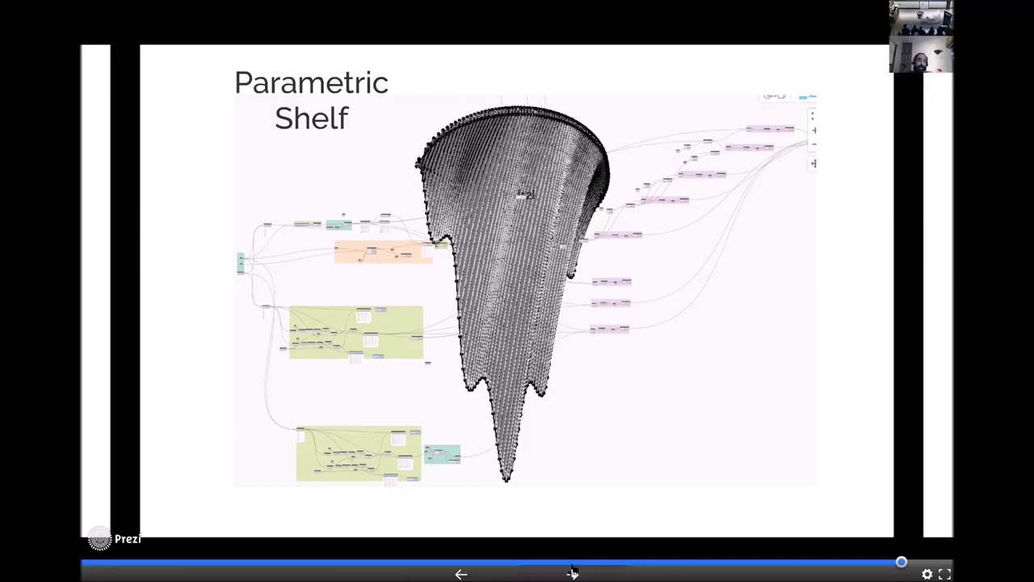
click(457, 453)
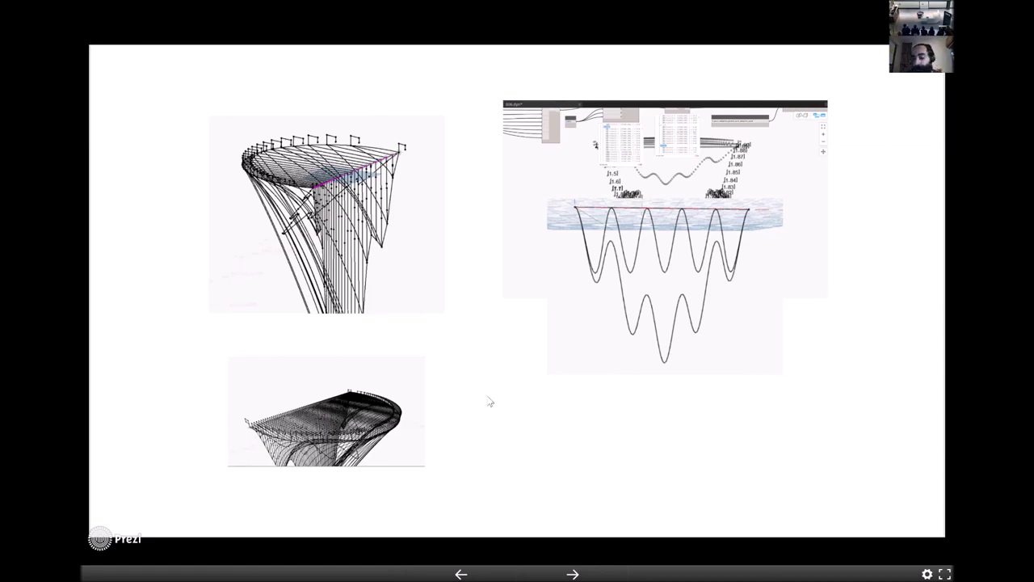
Step through the wooden shelf render grids to the Revit screenshot of 8_point_adaptive_panel fins.
click(577, 572)
click(581, 571)
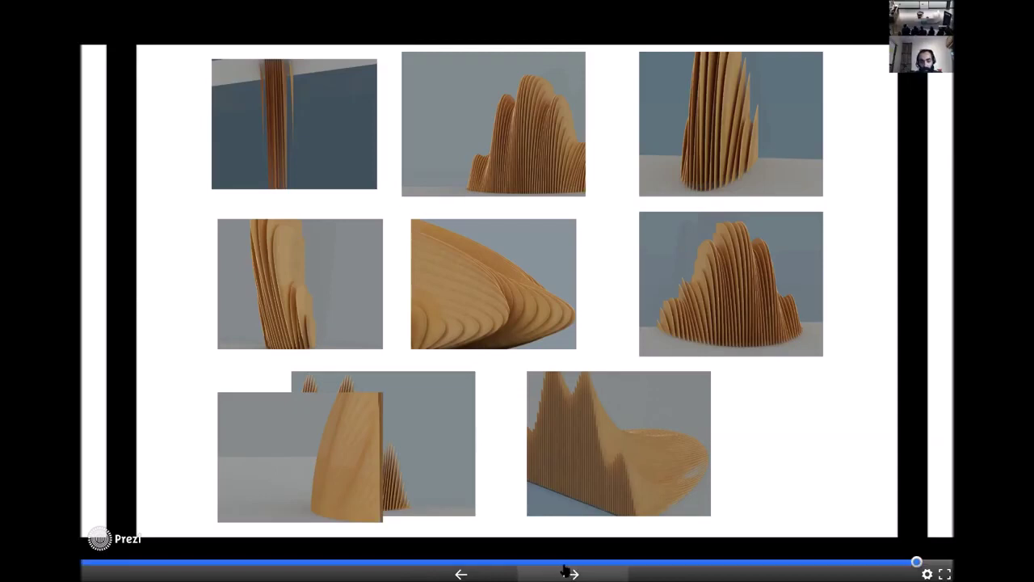
click(569, 573)
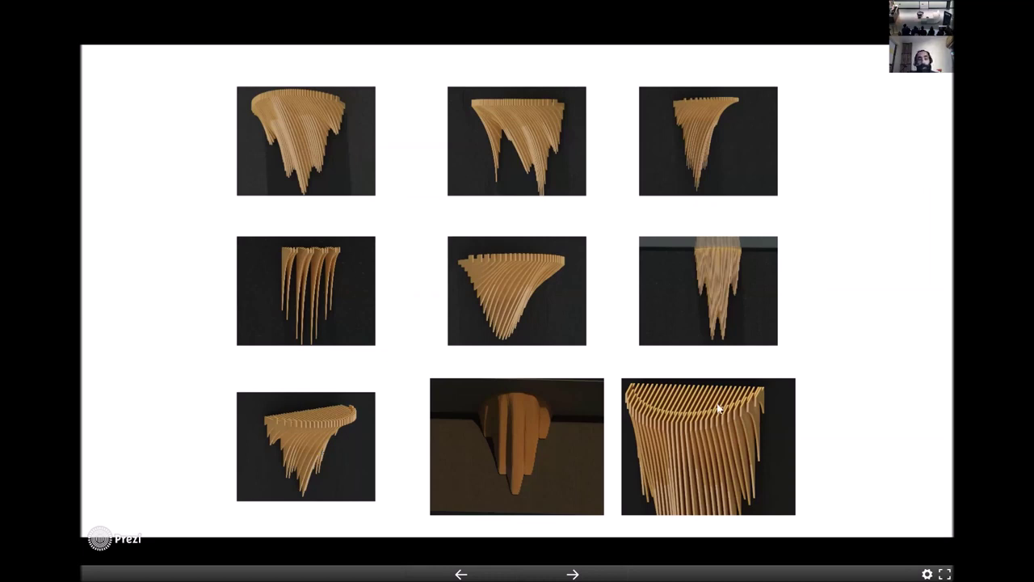
click(577, 572)
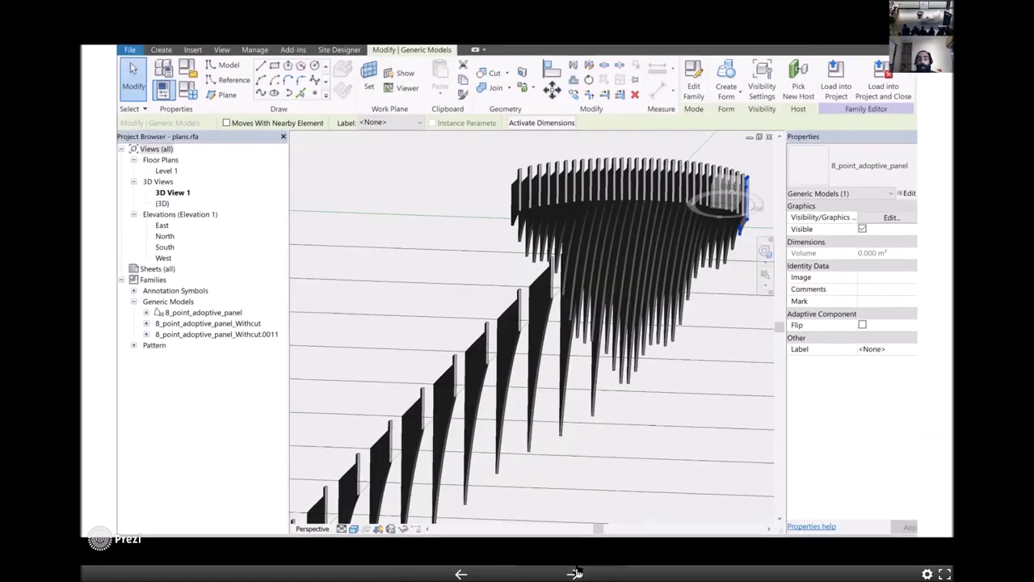
Advance to the laser-cut MDF piece photo and zoom in on the engraved number 2.
click(576, 573)
click(577, 573)
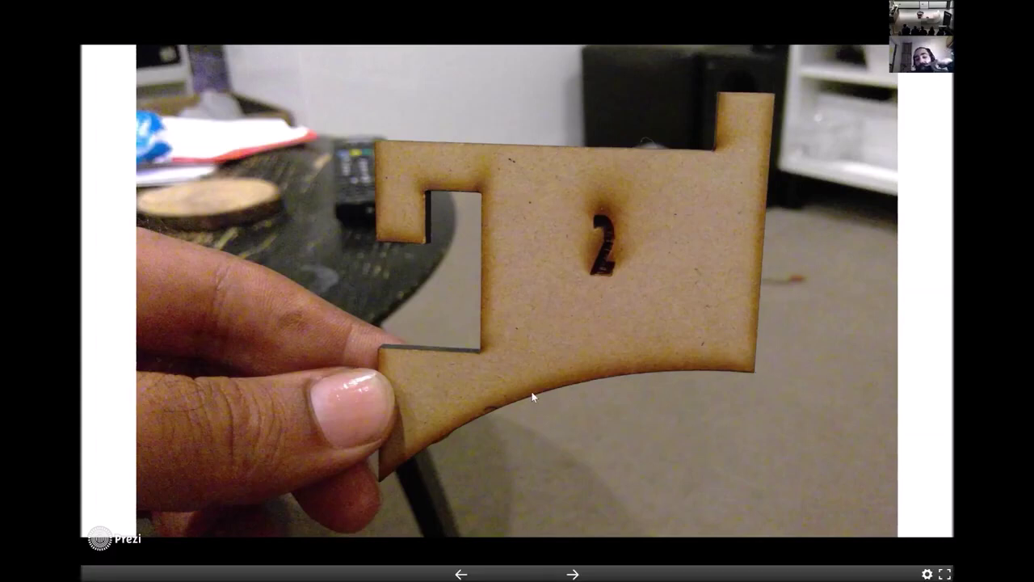
Advance the Prezi past Interior Design, Digital Fabrication and Data & Collaboration to the snail-shell photo.
click(564, 572)
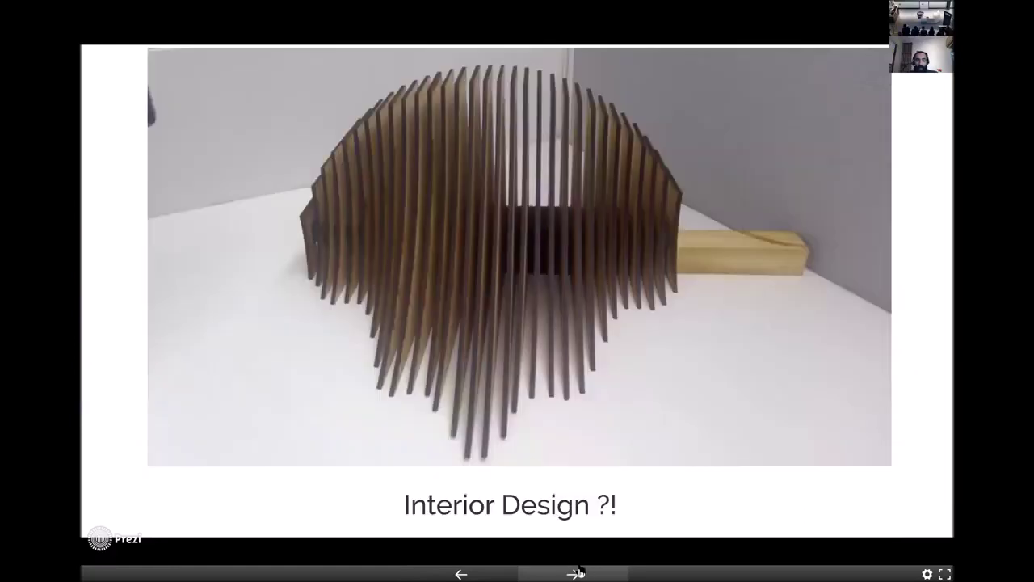
click(577, 573)
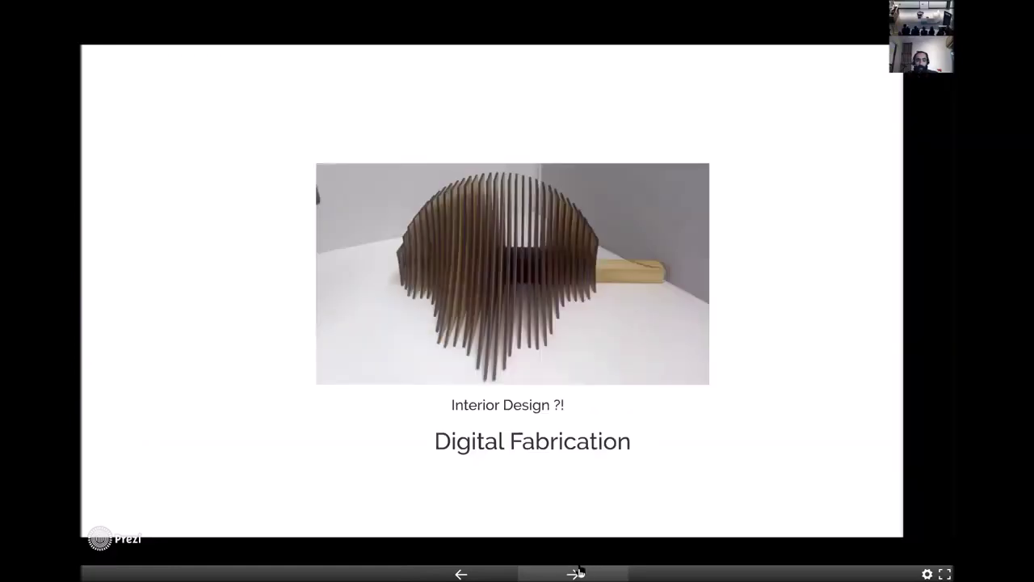
click(577, 573)
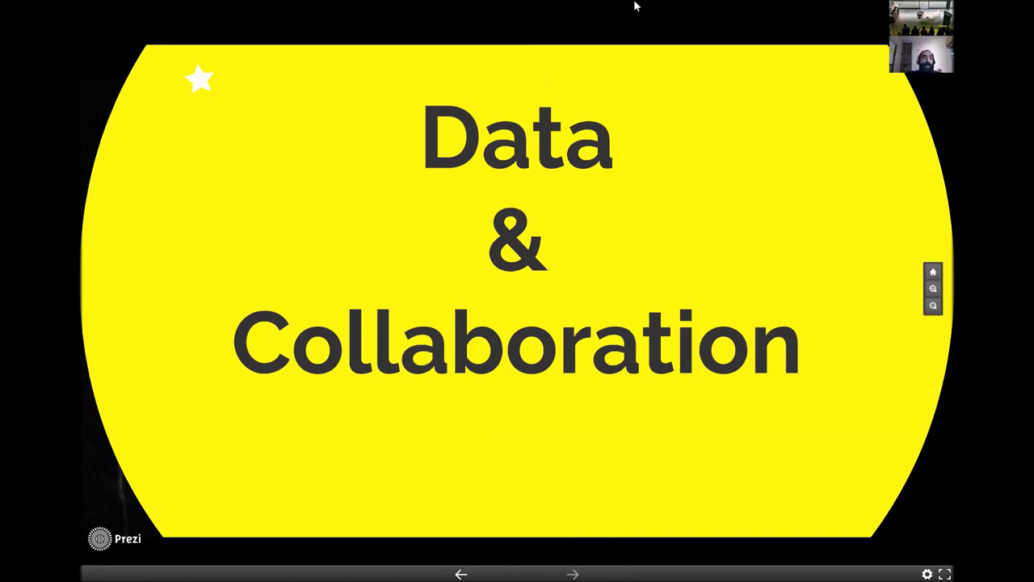
mouse_move(635, 7)
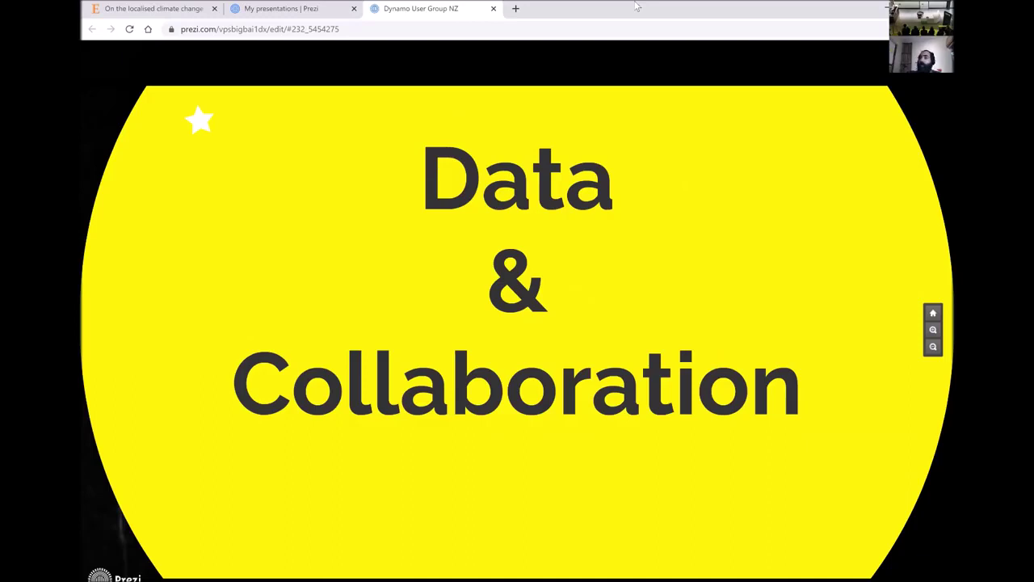
key(Right)
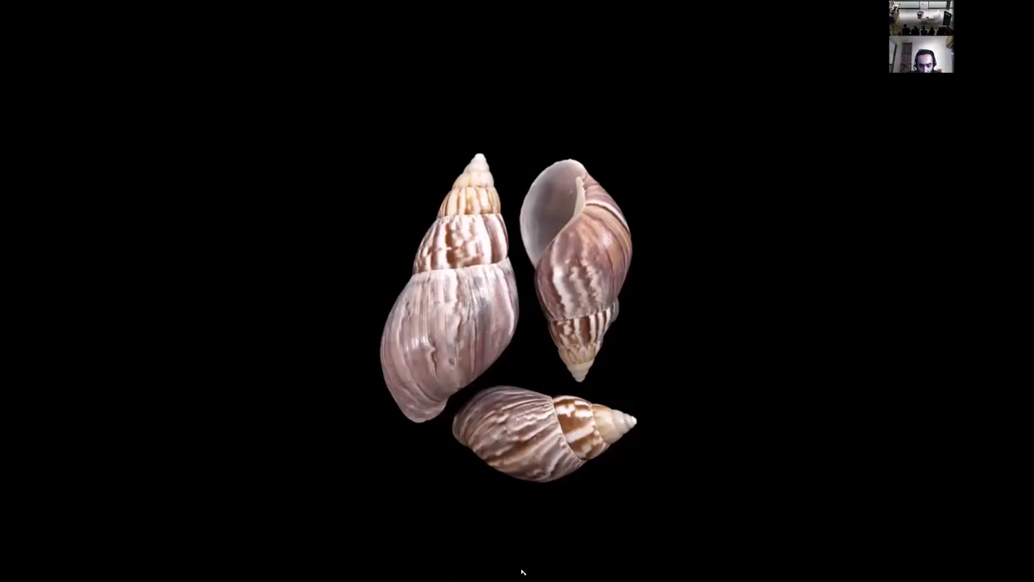
Maximize File Explorer and browse NZ-Dynamo > shelf case study > 01 HANDOUT.
mouse_move(592, 572)
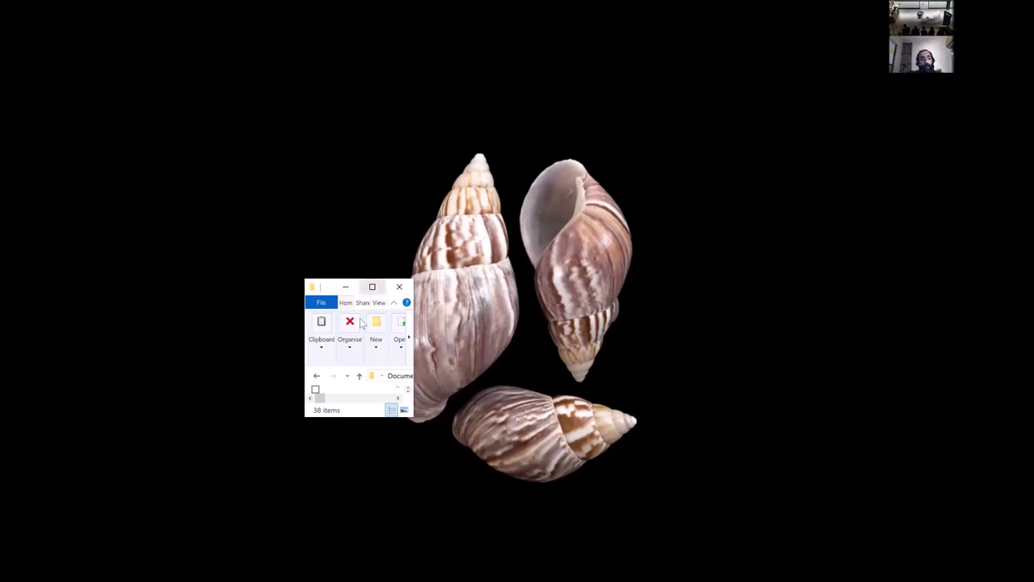
key(super+Up)
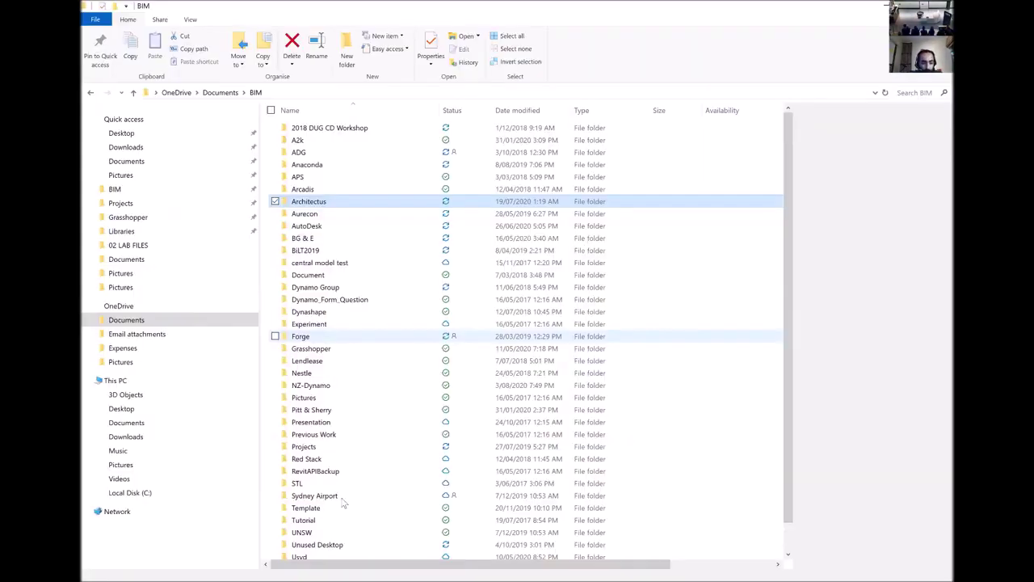
click(308, 385)
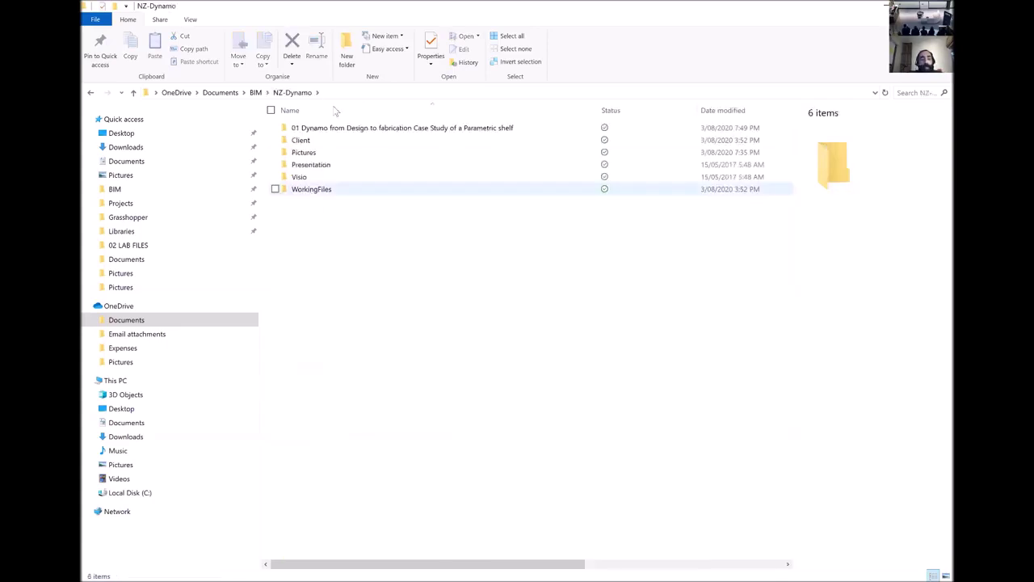
click(337, 131)
key(Return)
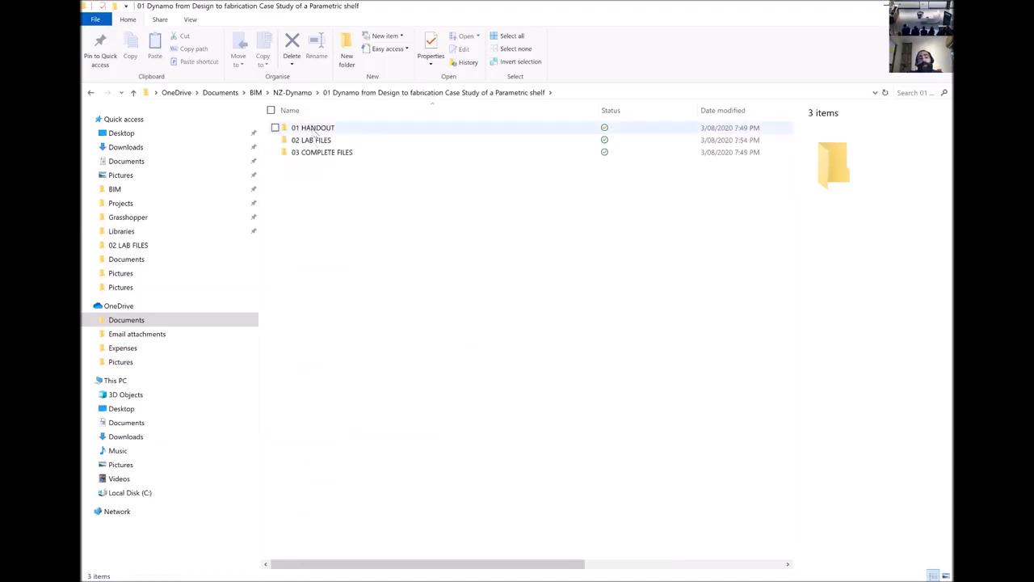
double_click(330, 133)
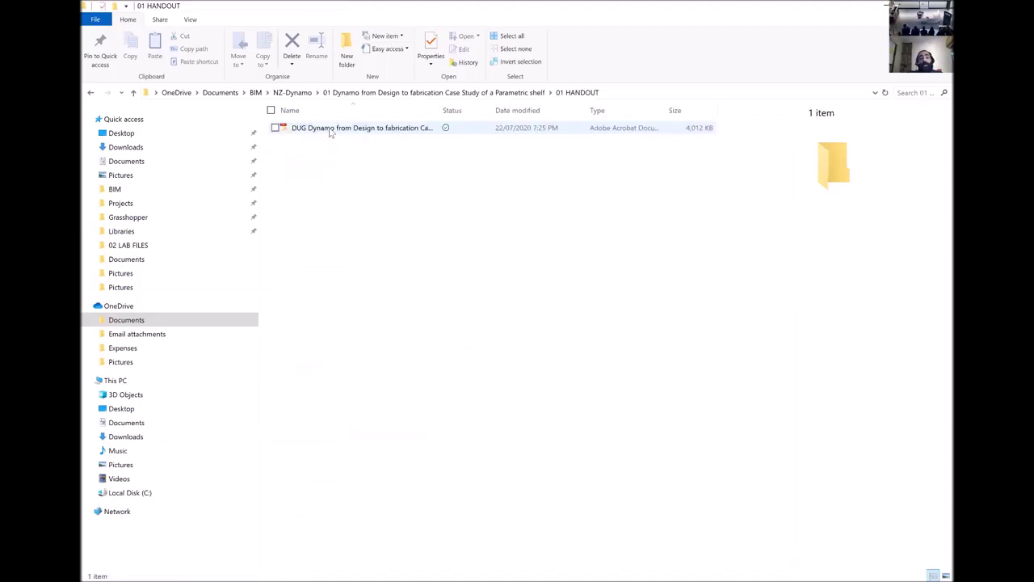
View the handout PDF in Acrobat through page 12, then return to File Explorer.
double_click(330, 132)
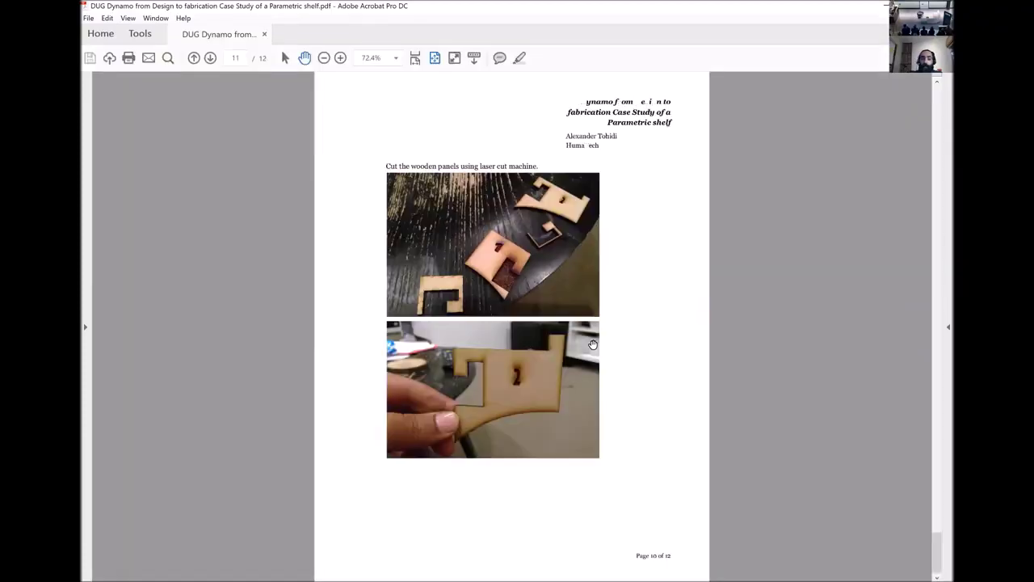
scroll(417, 216, down, 3)
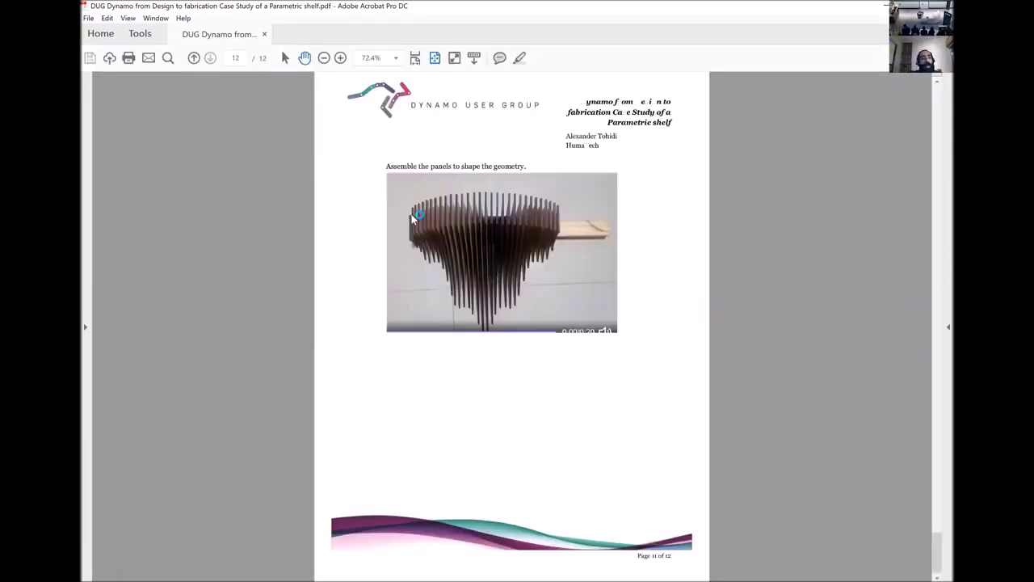
key(alt+Tab)
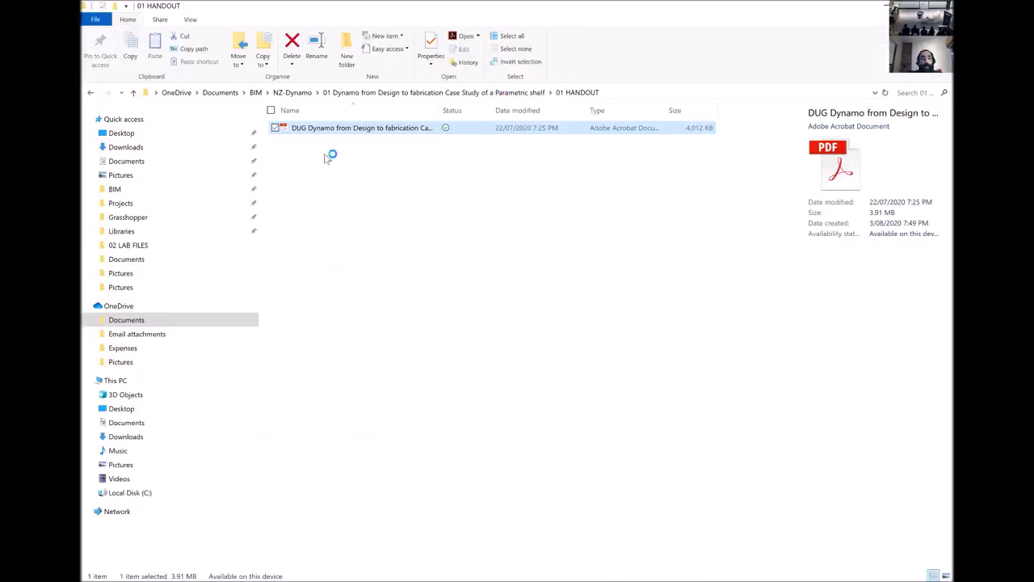
Look into 03 COMPLETE FILES, then go back and open the 02 LAB FILES folder.
key(alt+Up)
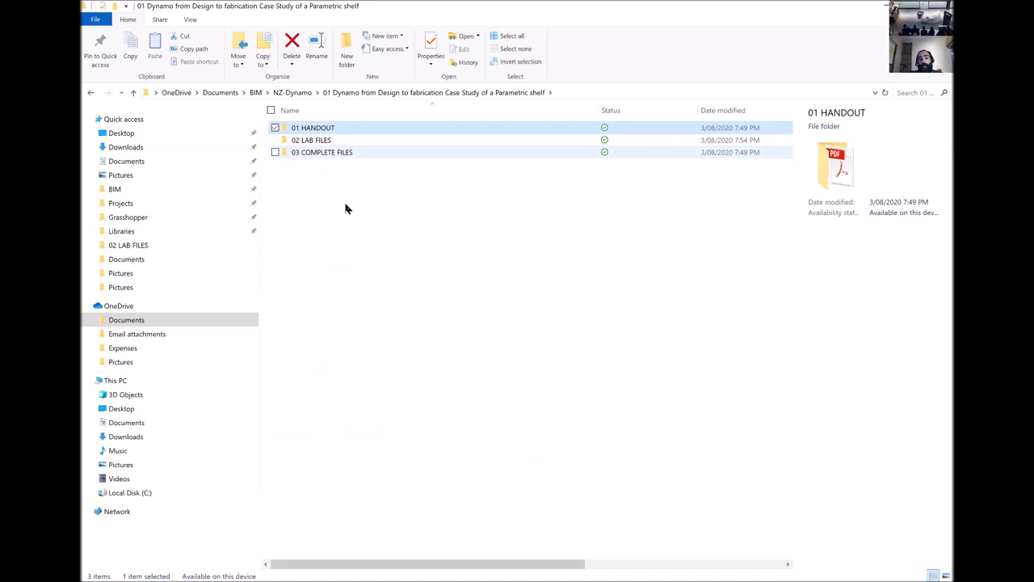
double_click(310, 157)
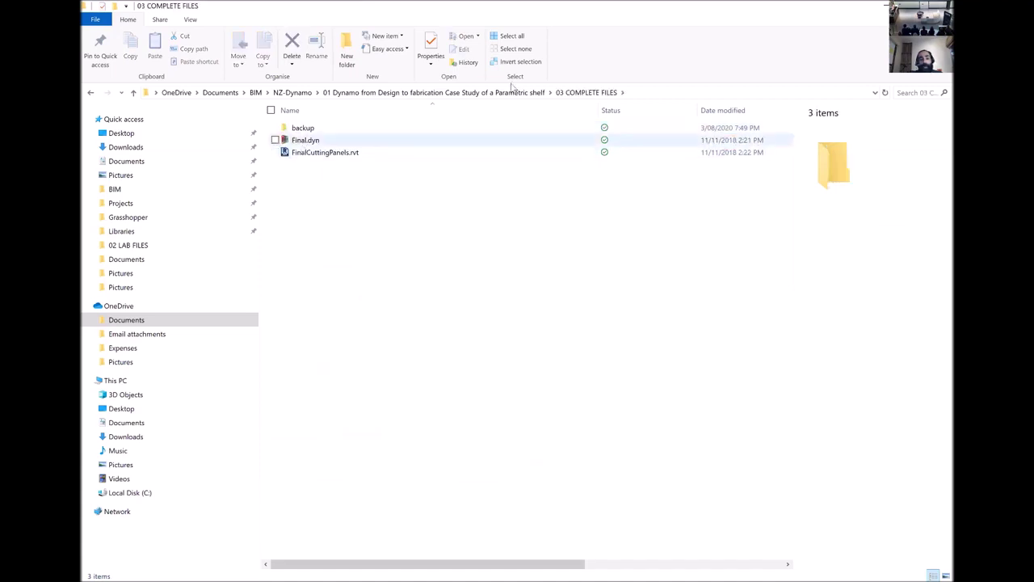
key(alt+Up)
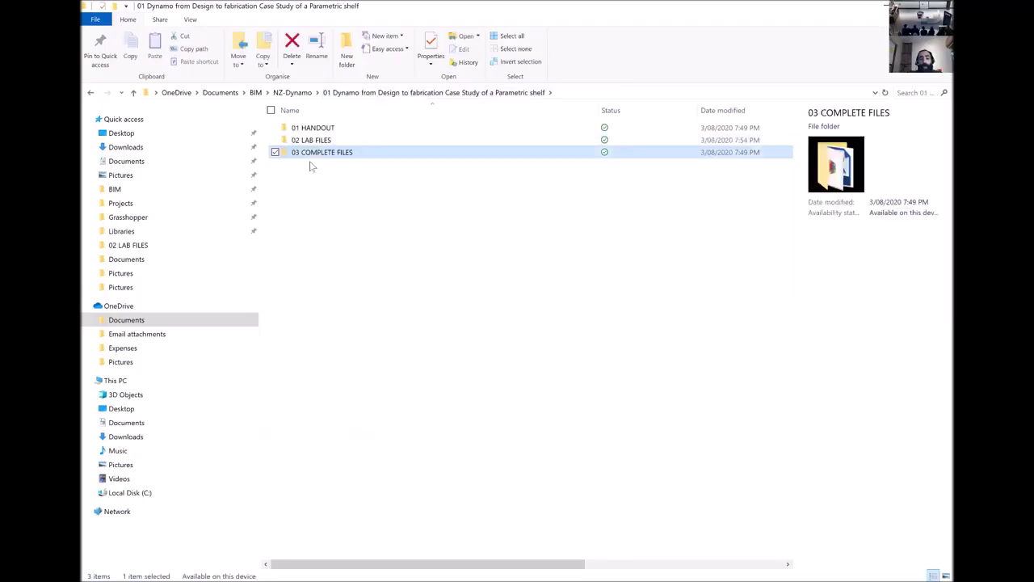
double_click(311, 140)
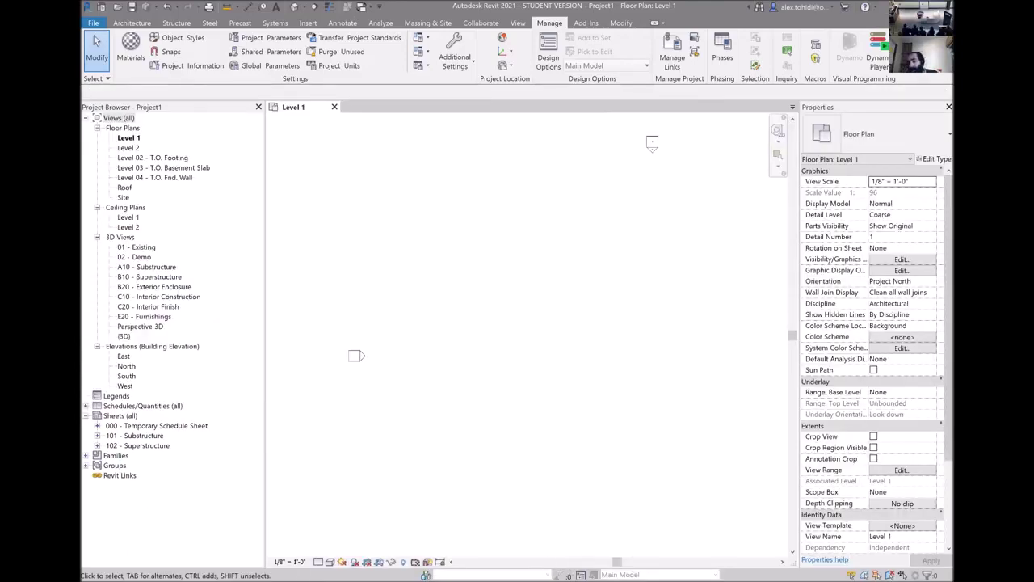
Resize Explorer over Revit and load 8_point_adoptive_panel.rfa into Project1.
key(alt+Tab)
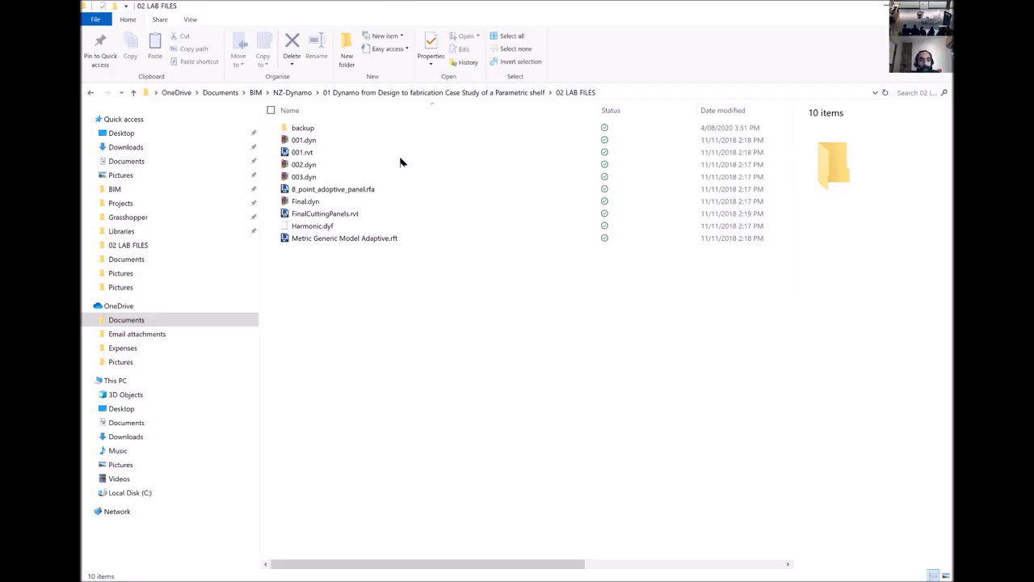
key(super+Down)
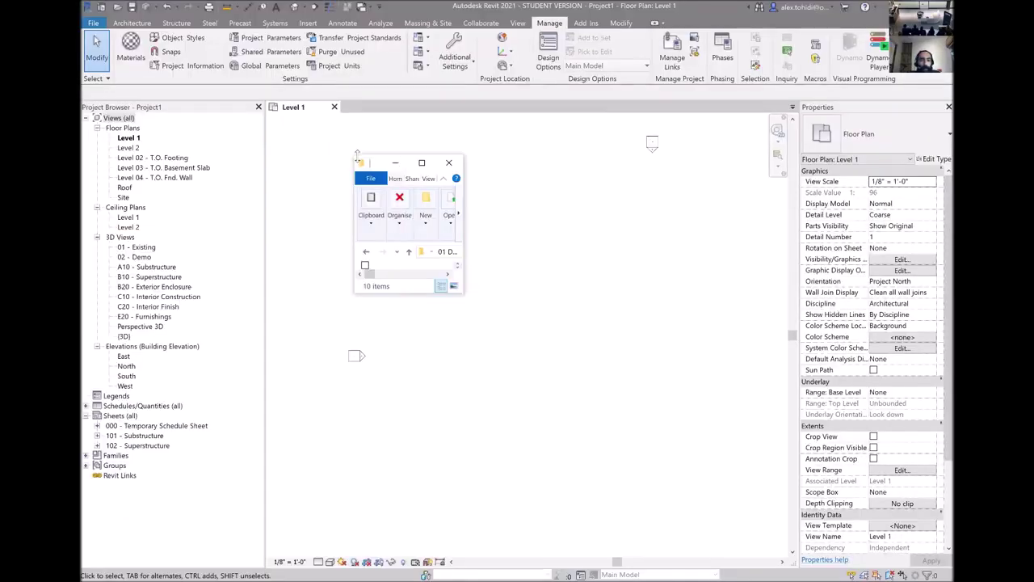
drag(356, 155, 356, 39)
click(386, 232)
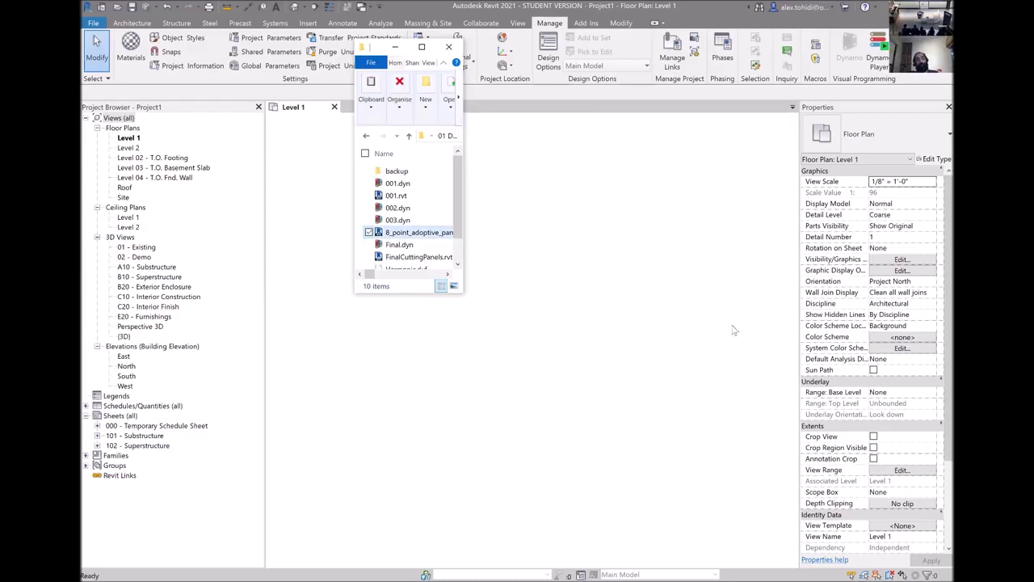
key(Return)
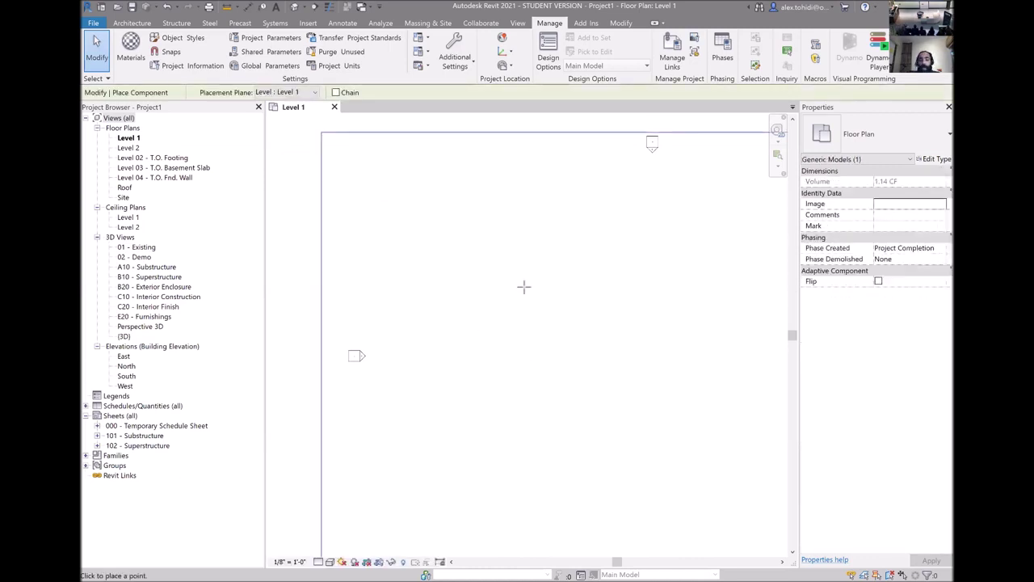
Place the notched, curved-edge eight-point adaptive panel on Level 1, then select it.
click(629, 306)
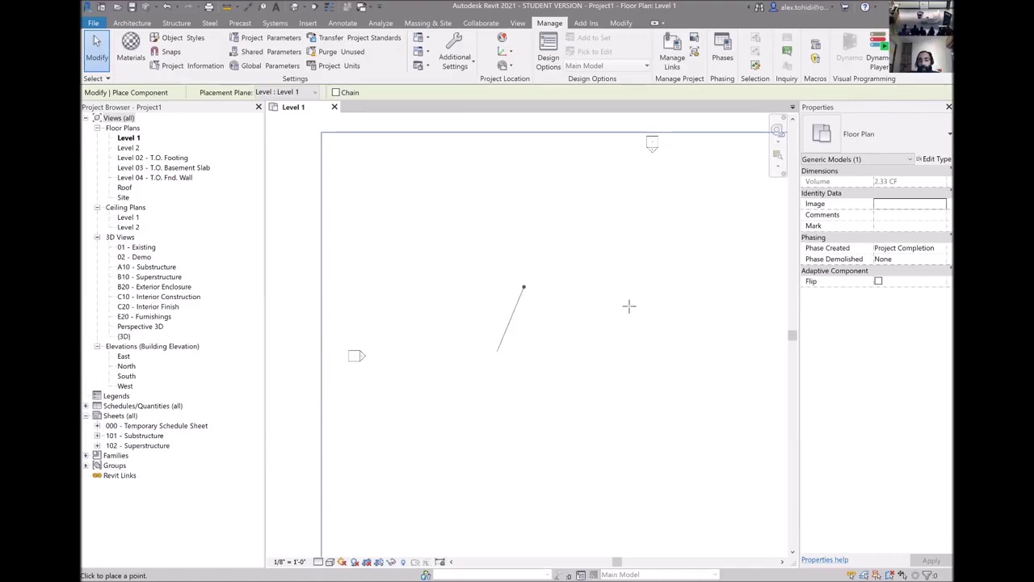
click(692, 461)
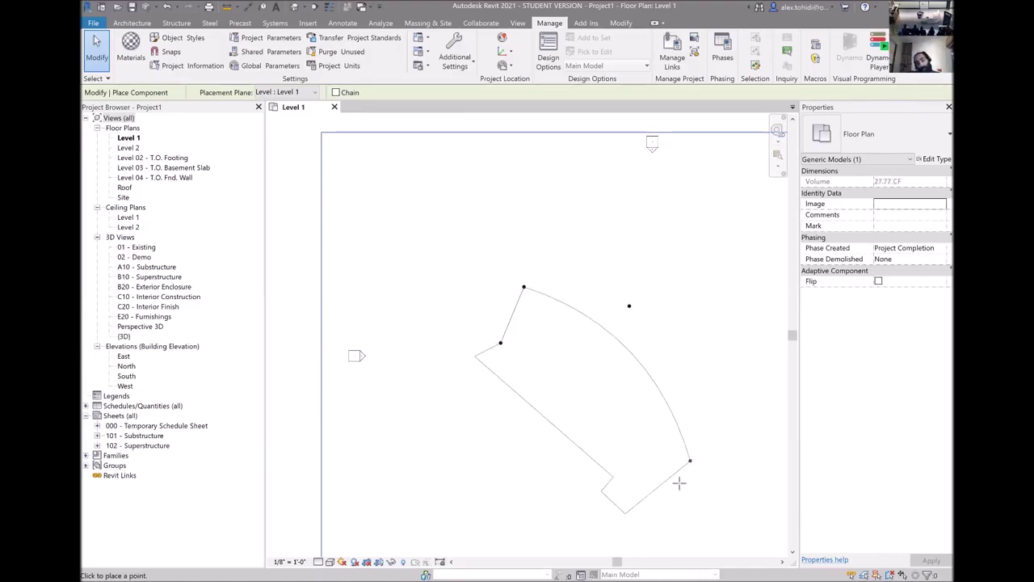
click(602, 544)
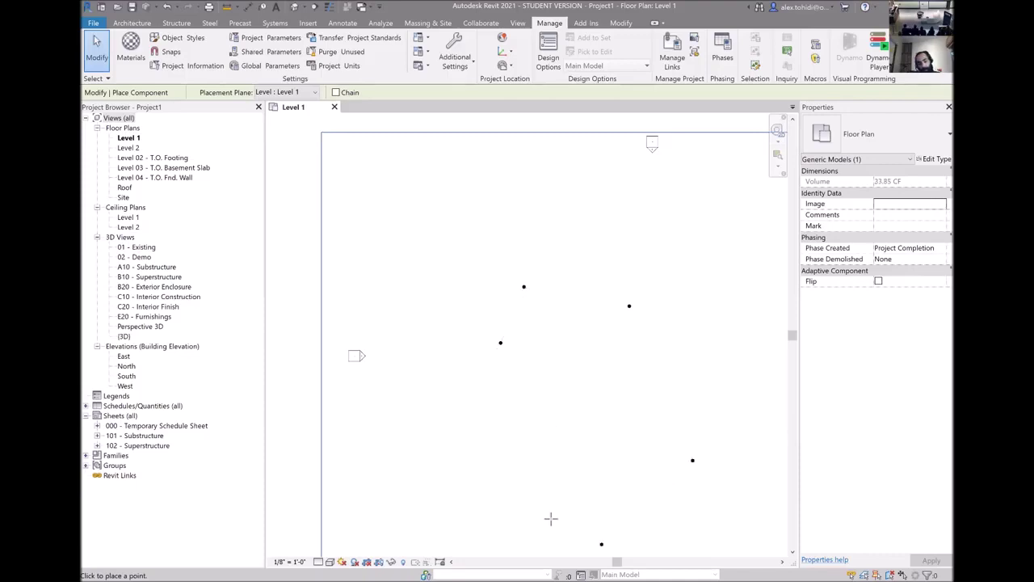
click(554, 511)
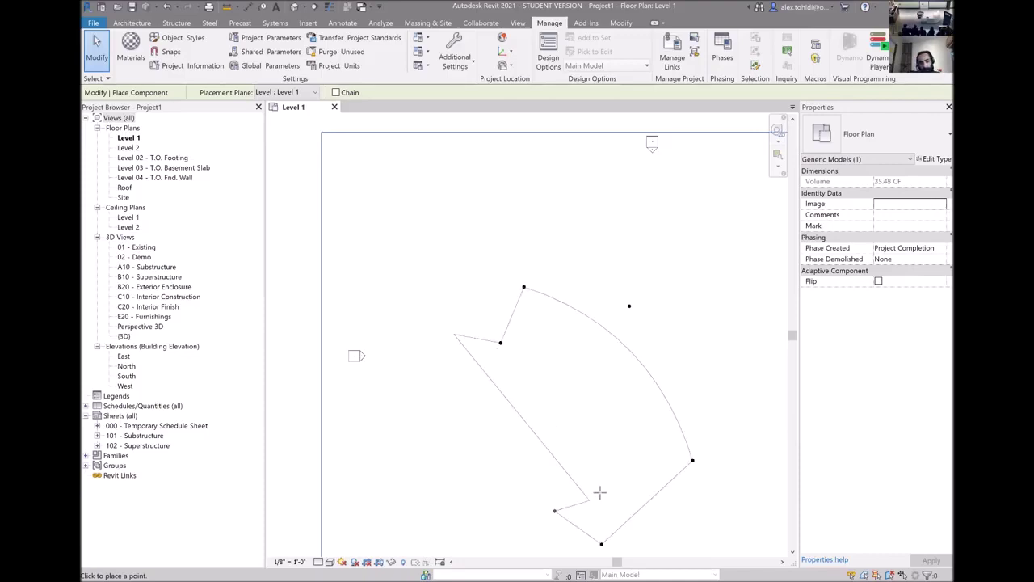
click(599, 492)
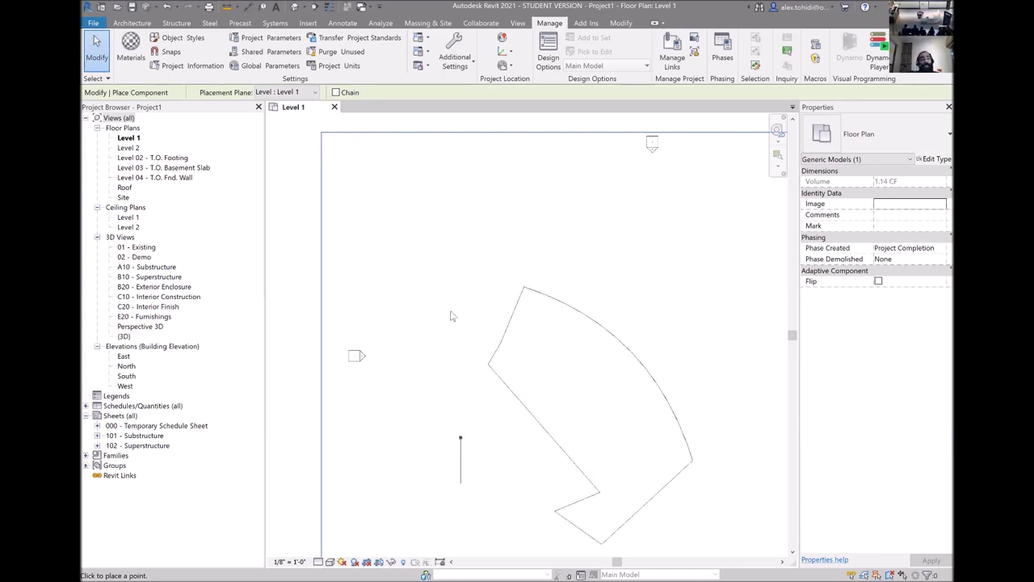
key(Escape)
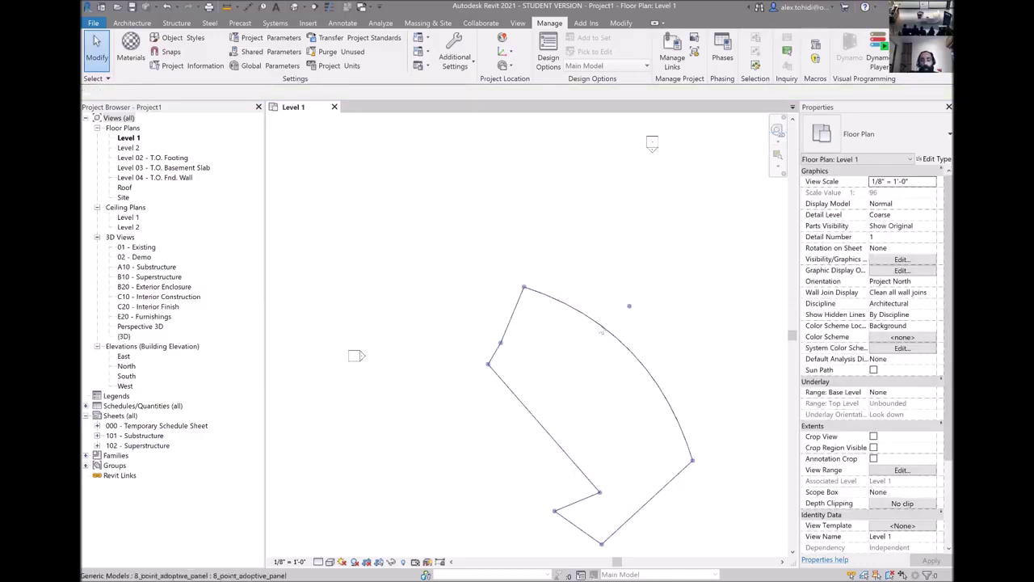
click(601, 332)
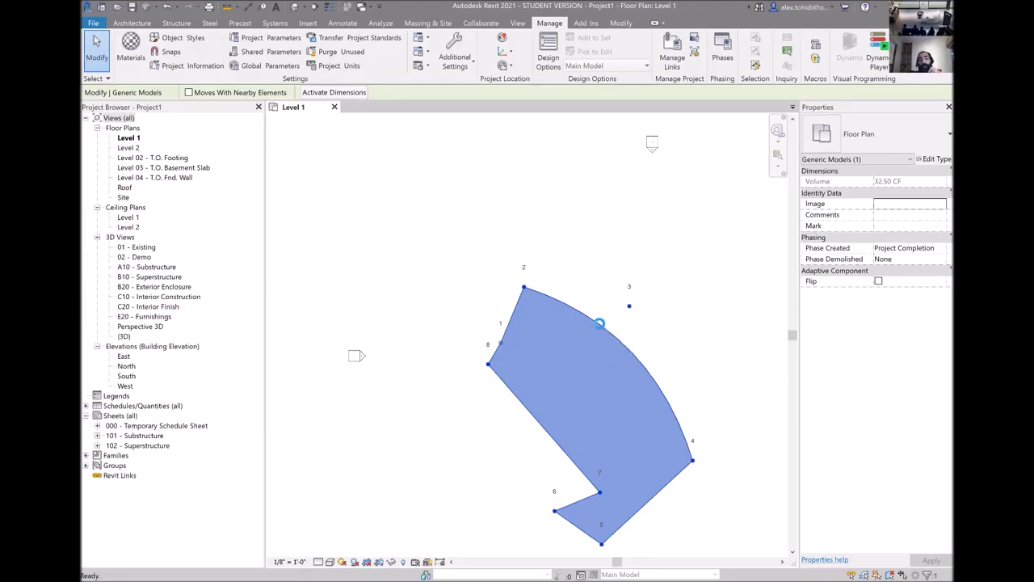
Open the panel family for editing and orbit its 3D view to select adaptive point 1.
double_click(598, 323)
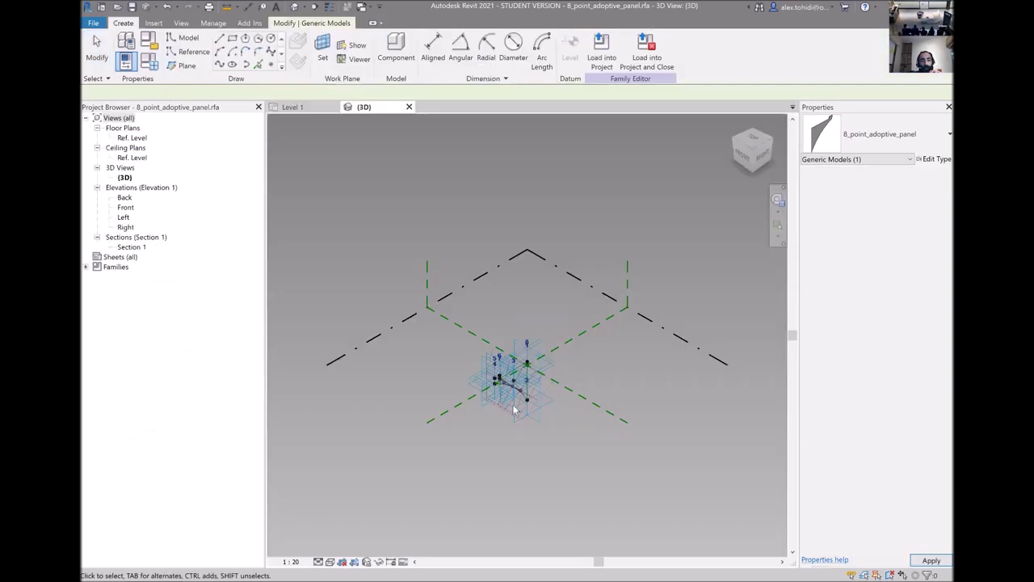
scroll(598, 449, up, 4)
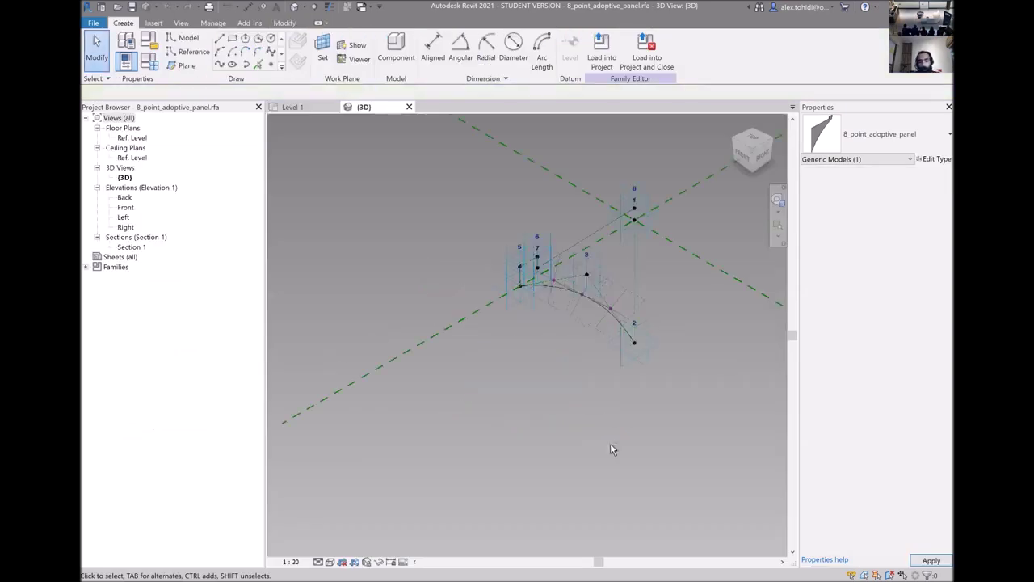
shift+middle_drag(524, 459, 456, 250)
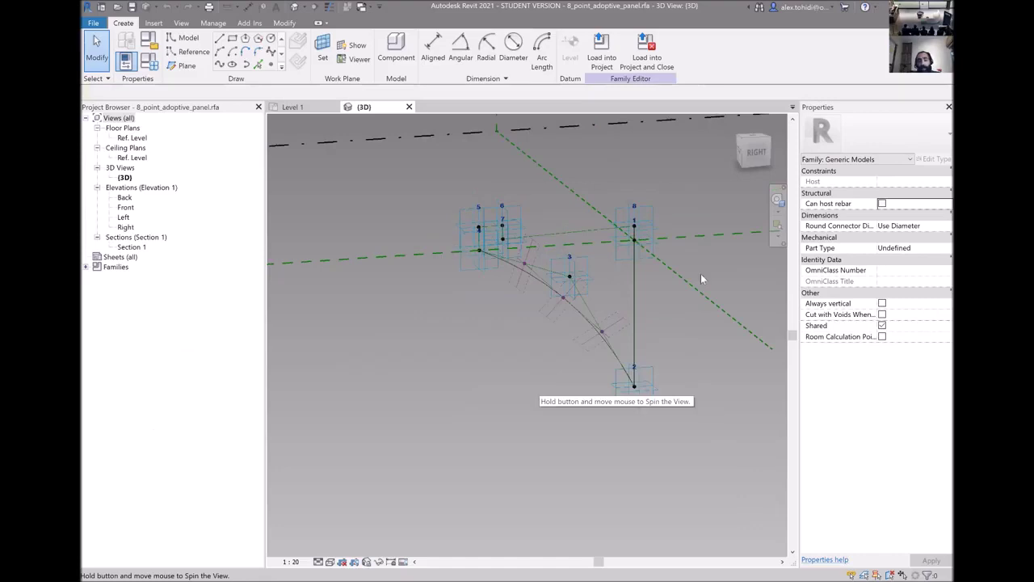
scroll(421, 334, up, 2)
shift+middle_drag(683, 272, 706, 254)
scroll(725, 293, up, 2)
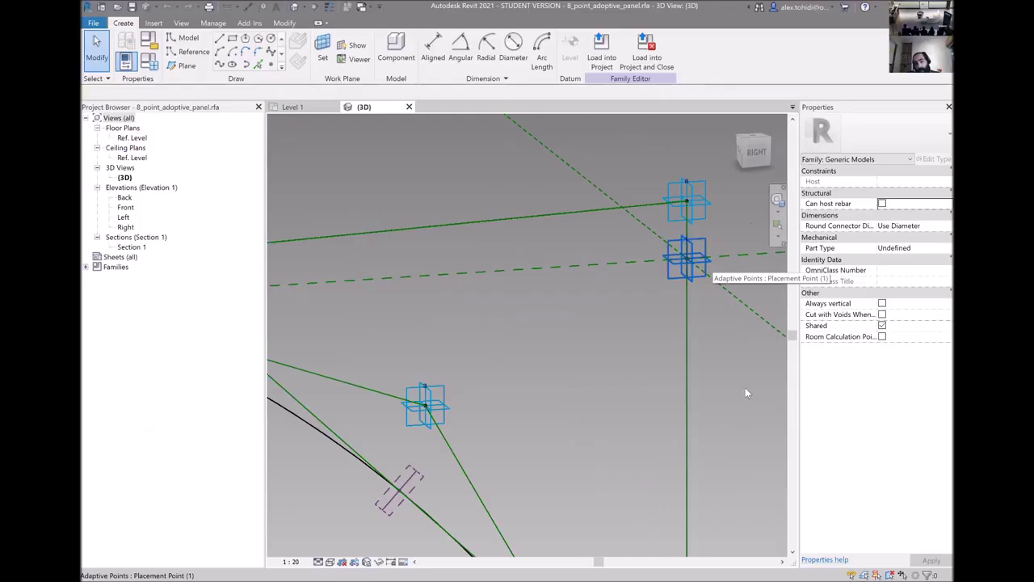
click(706, 266)
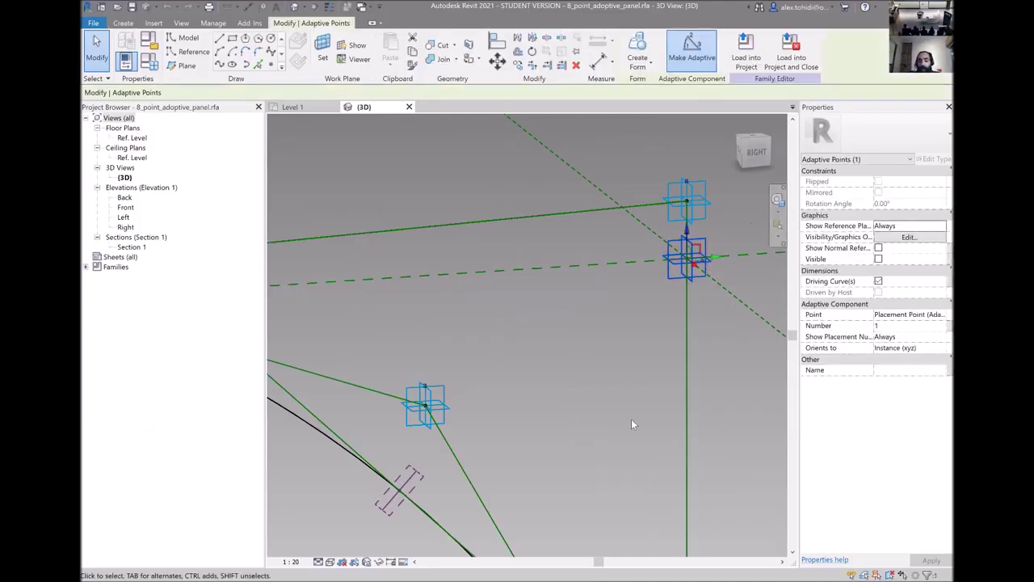
Highlight the full chain of curve lines, then bring the 3D mesh preview window forward.
scroll(625, 314, down, 2)
scroll(618, 450, down, 2)
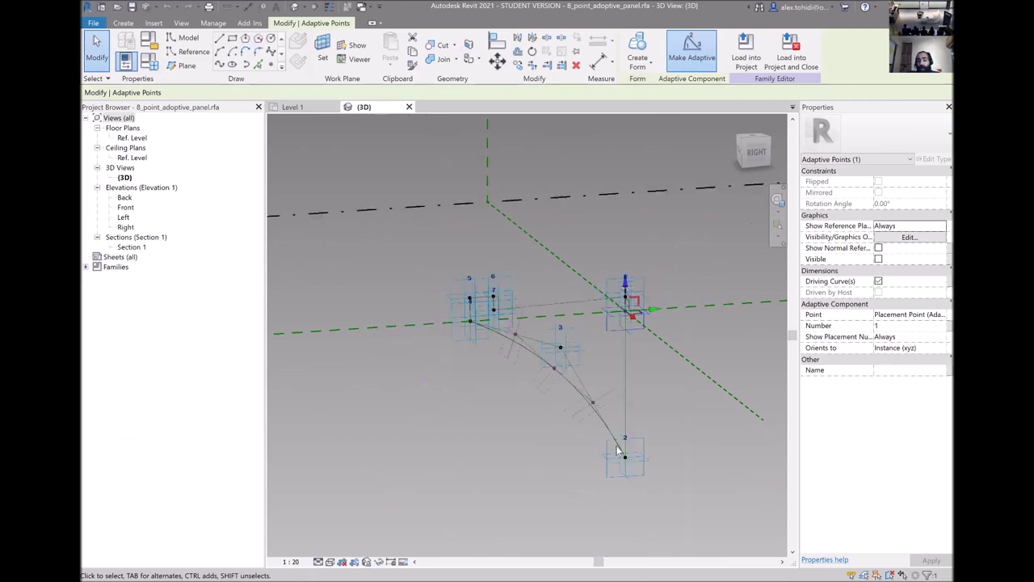
scroll(612, 422, up, 5)
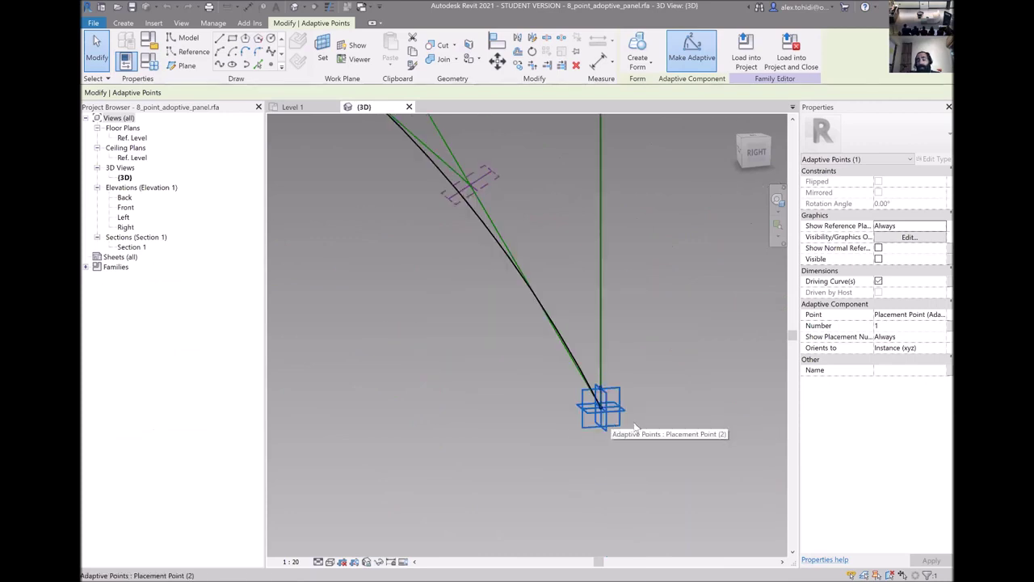
scroll(706, 458, down, 3)
scroll(537, 205, down, 1)
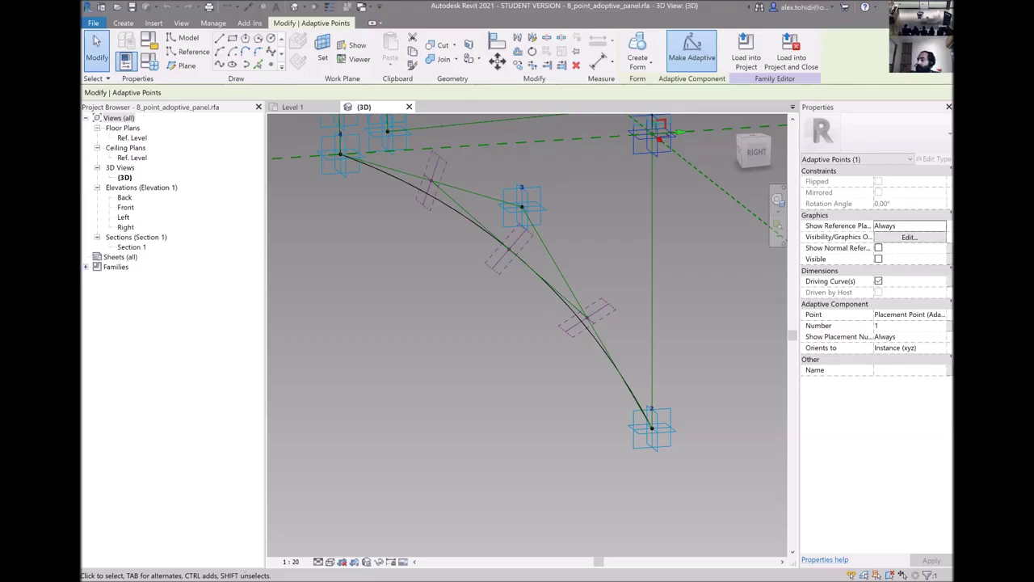
key(Tab)
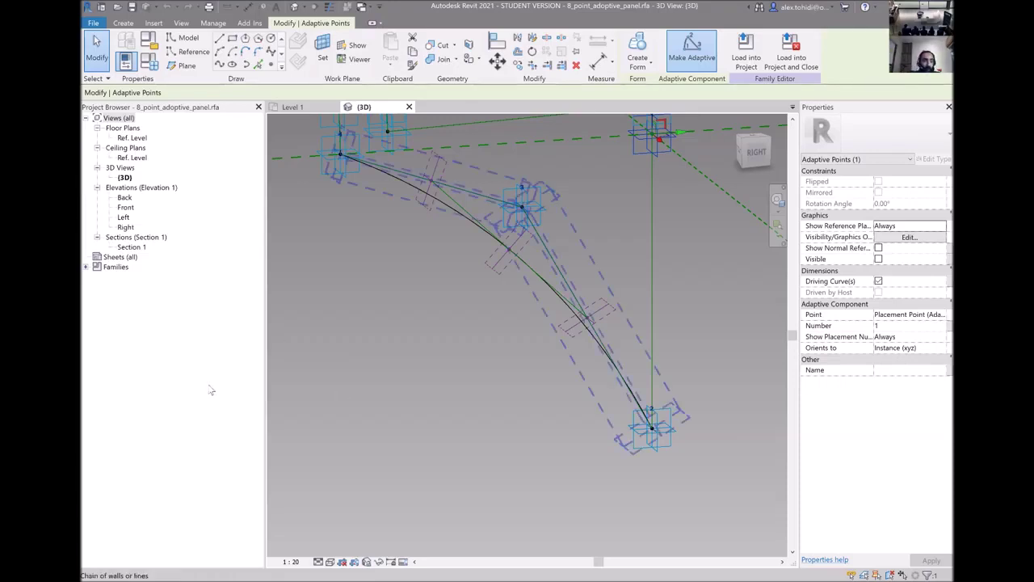
key(alt+Tab)
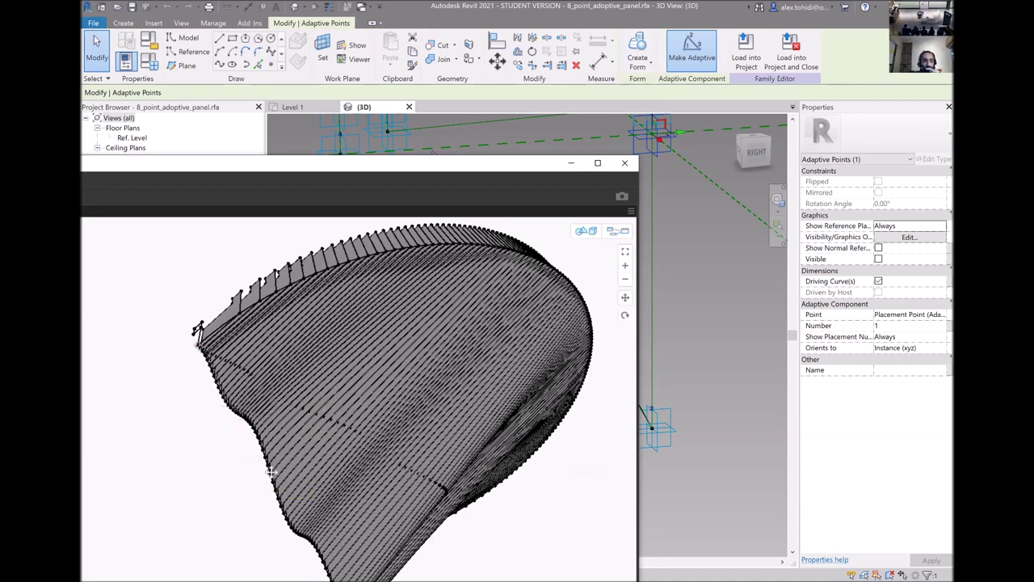
Orbit the Dynamo mesh preview to show its wavy underside and shift the window out of the way.
drag(270, 473, 261, 469)
mouse_move(288, 434)
mouse_down()
mouse_move(374, 464)
mouse_move(353, 491)
mouse_up()
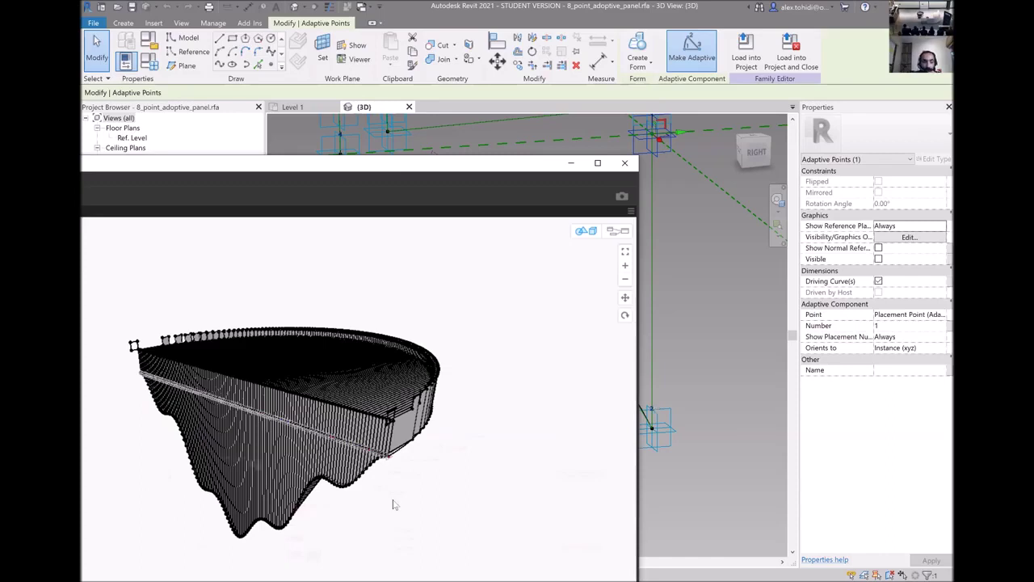
drag(396, 503, 332, 481)
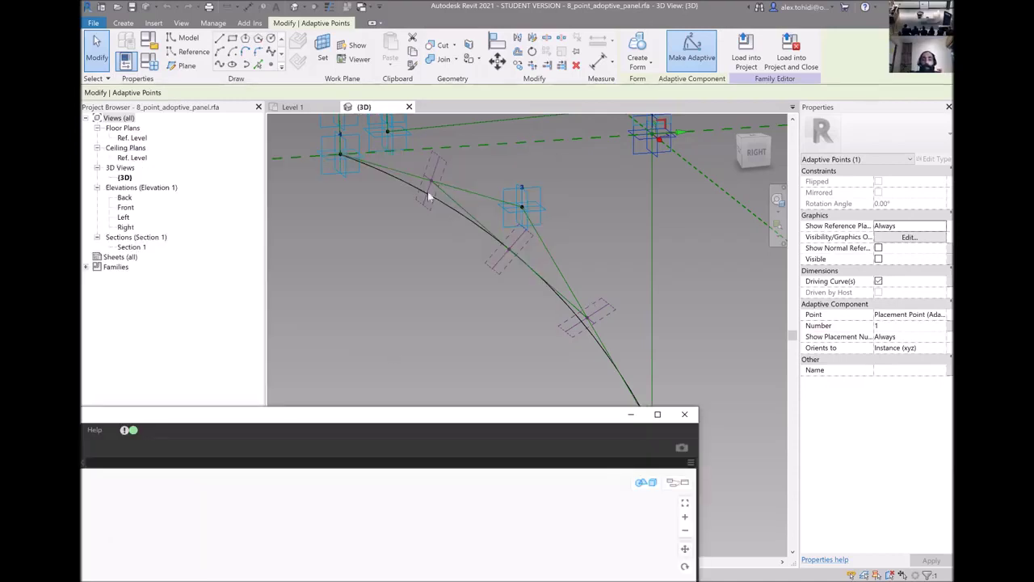
Pull back to show the whole curve and select adaptive point 3.
shift+middle_drag(510, 201, 432, 211)
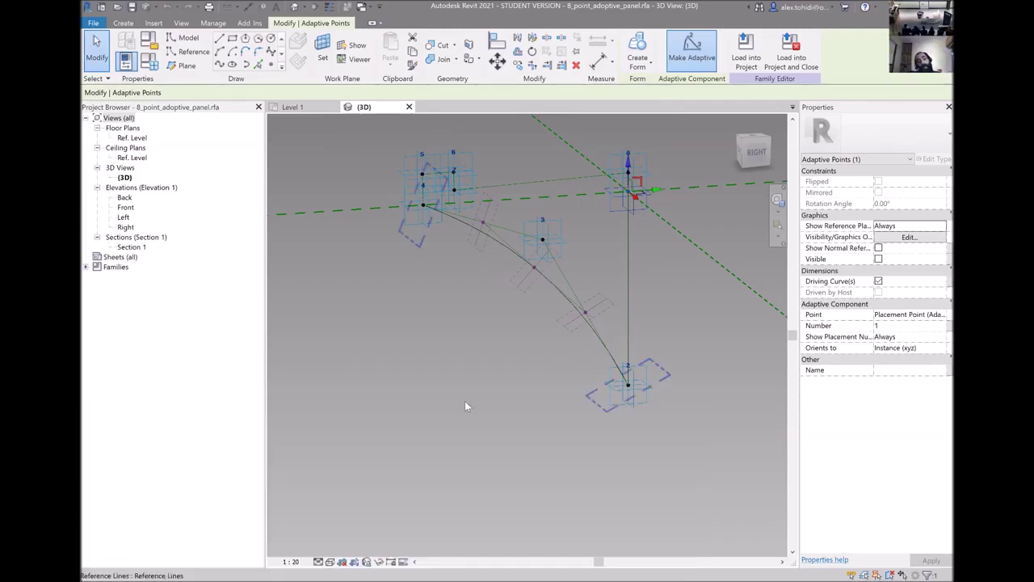
scroll(624, 420, up, 3)
click(571, 418)
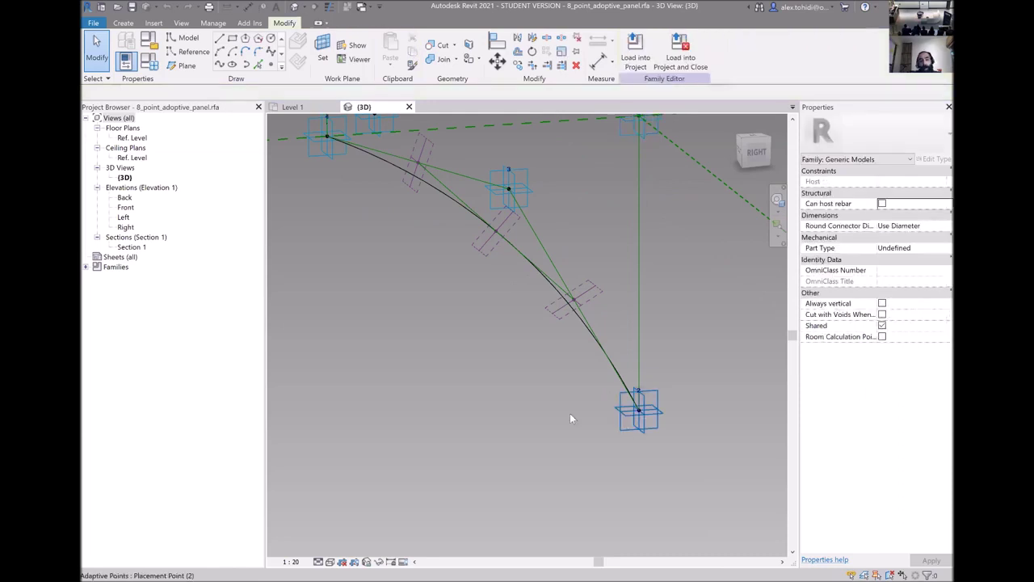
click(508, 189)
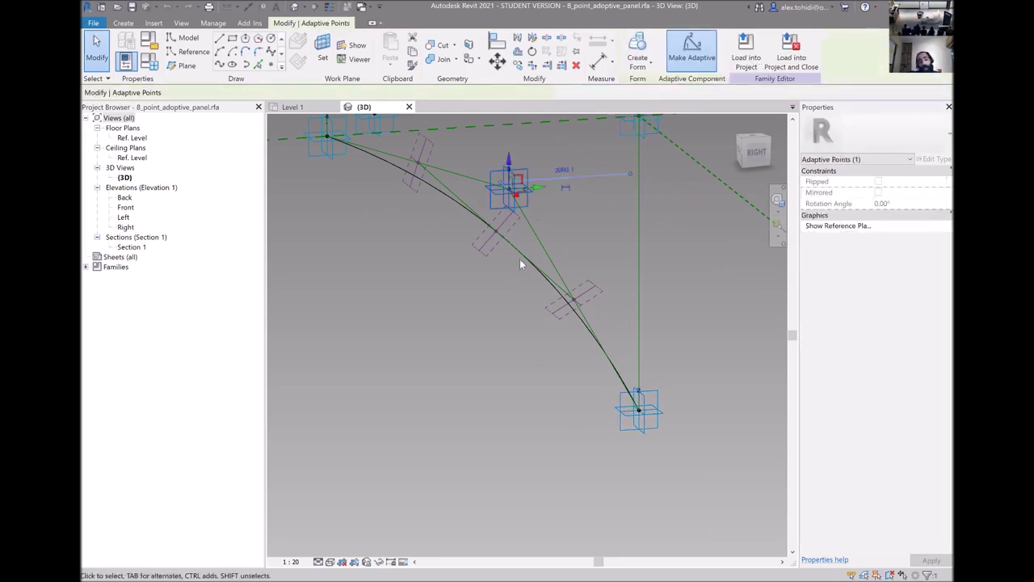
Inspect the hosted reference points on the curve, the mid-curve one at parameter 0.500000.
scroll(565, 295, up, 3)
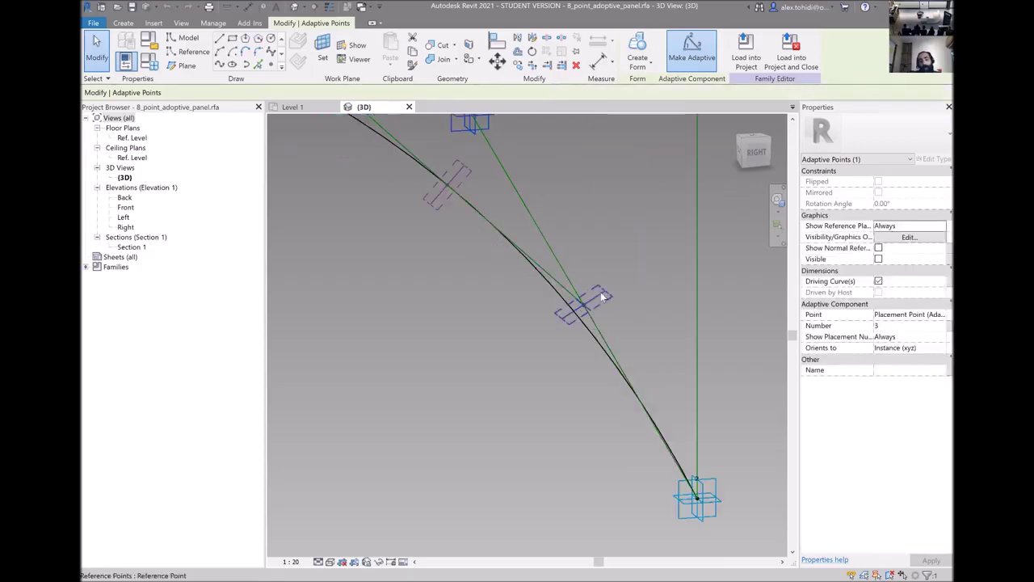
scroll(609, 401, up, 1)
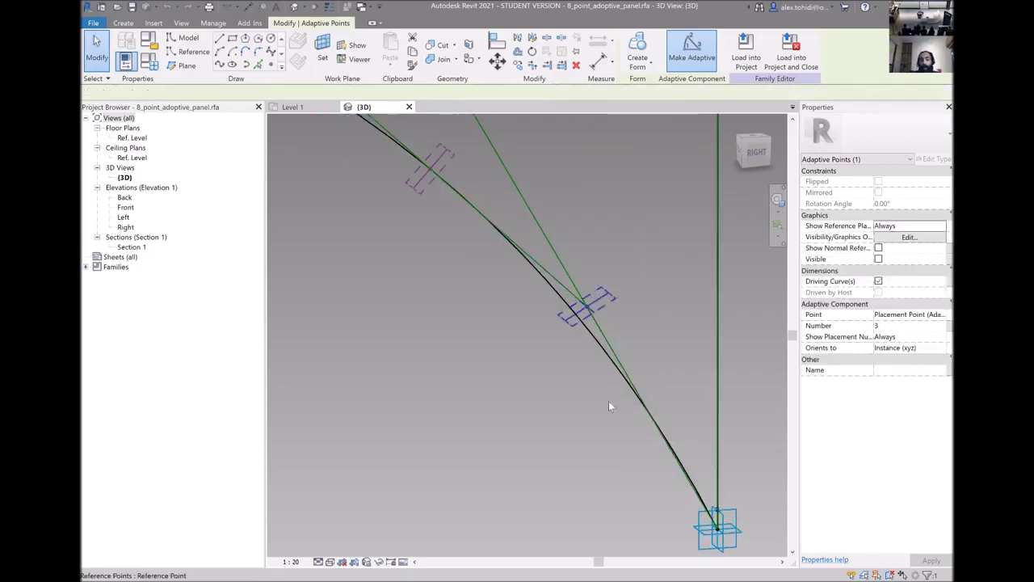
click(602, 340)
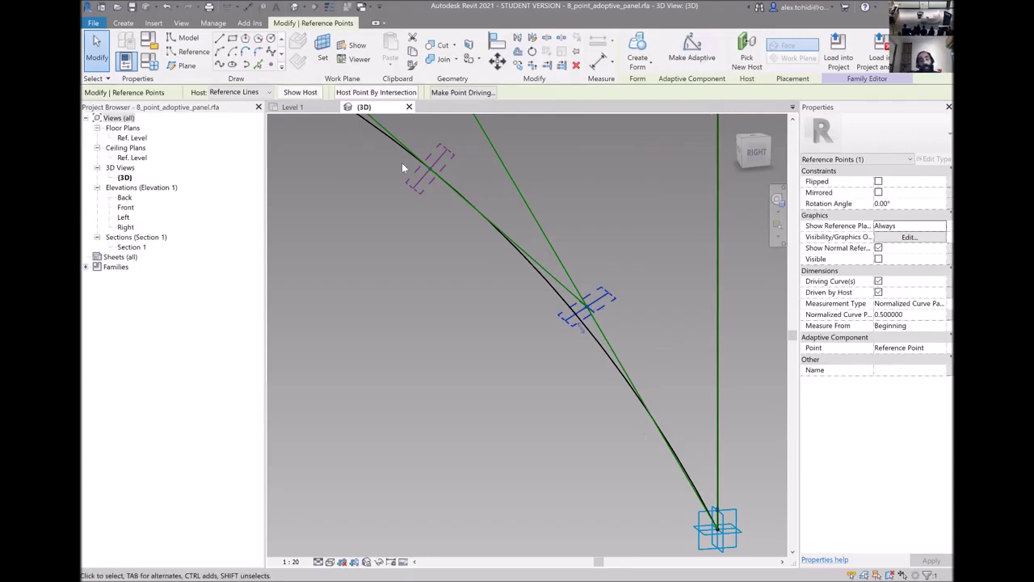
scroll(577, 201, down, 2)
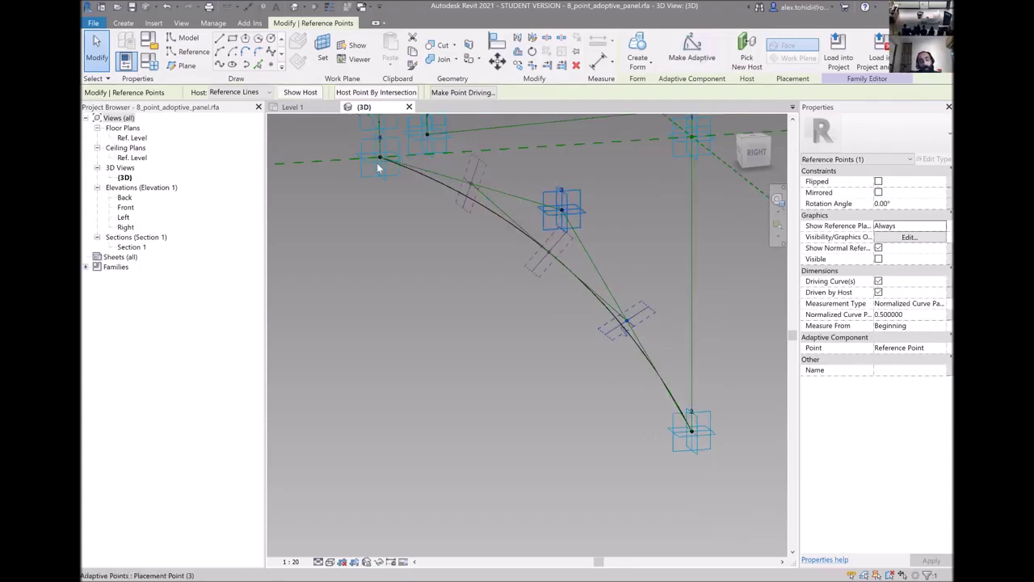
click(475, 168)
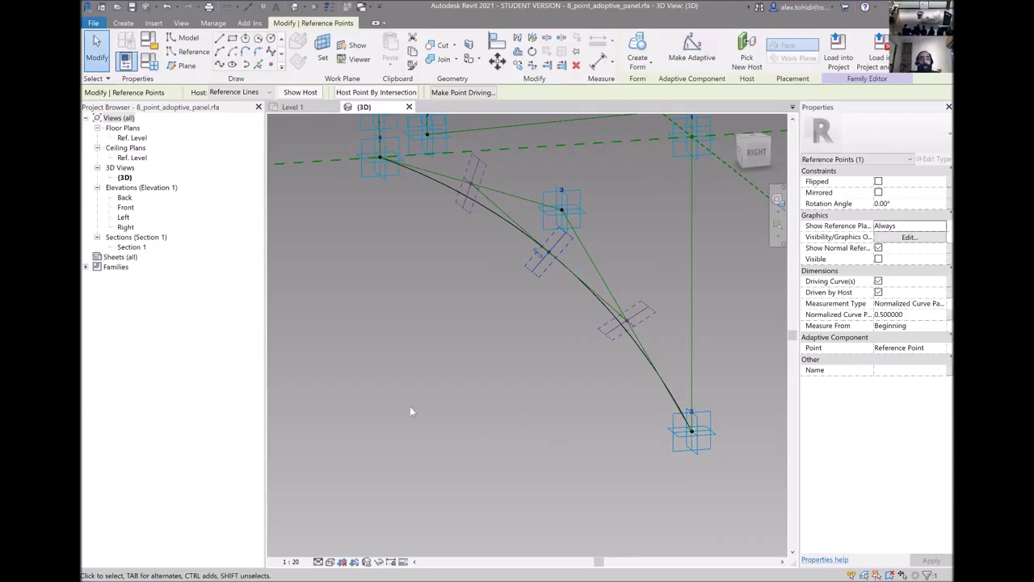
Close the adaptive panel family, then zoom the 001.dyn canvas and nudge the Harmonic node.
key(Escape)
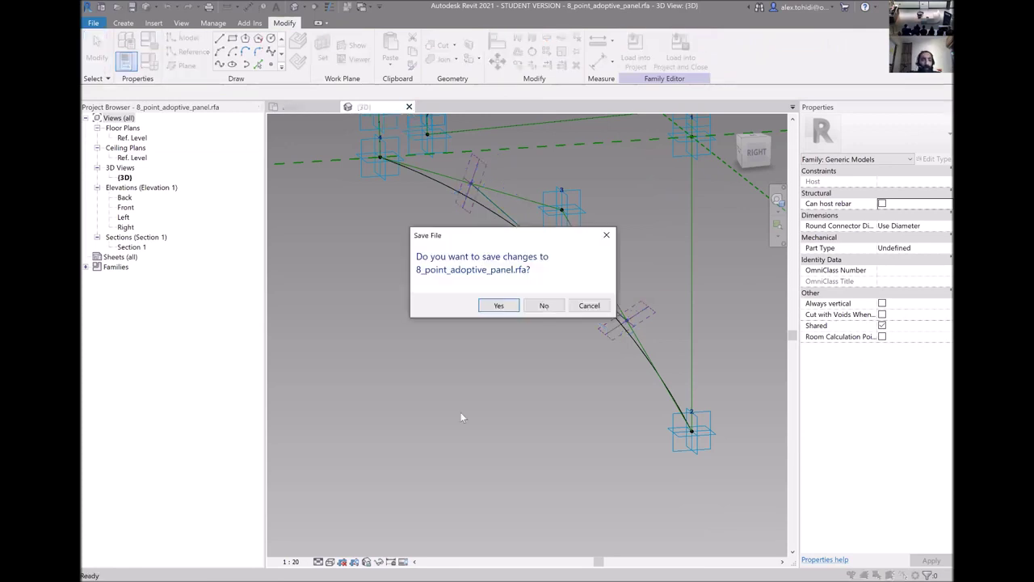
key(Return)
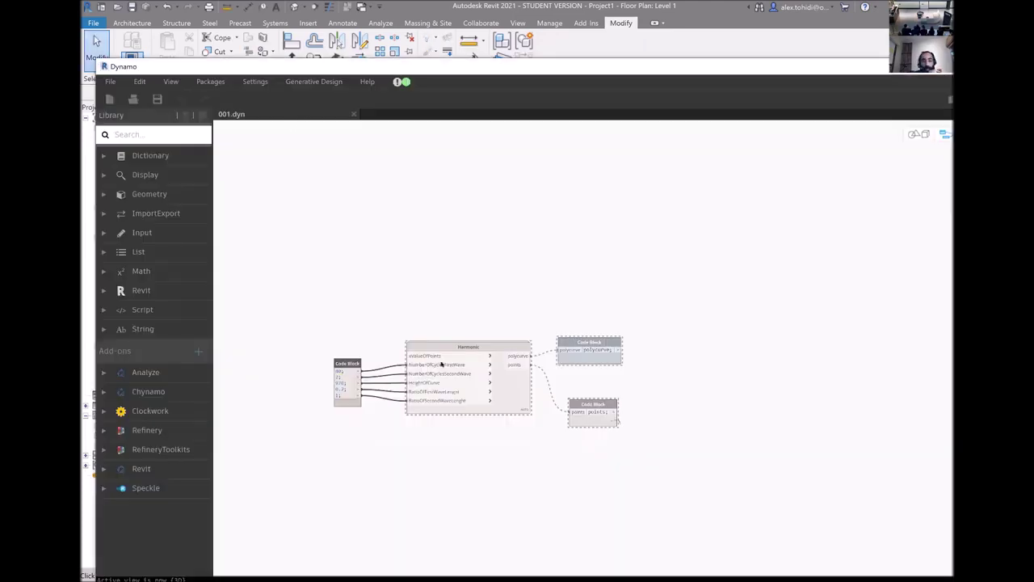
scroll(596, 364, up, 2)
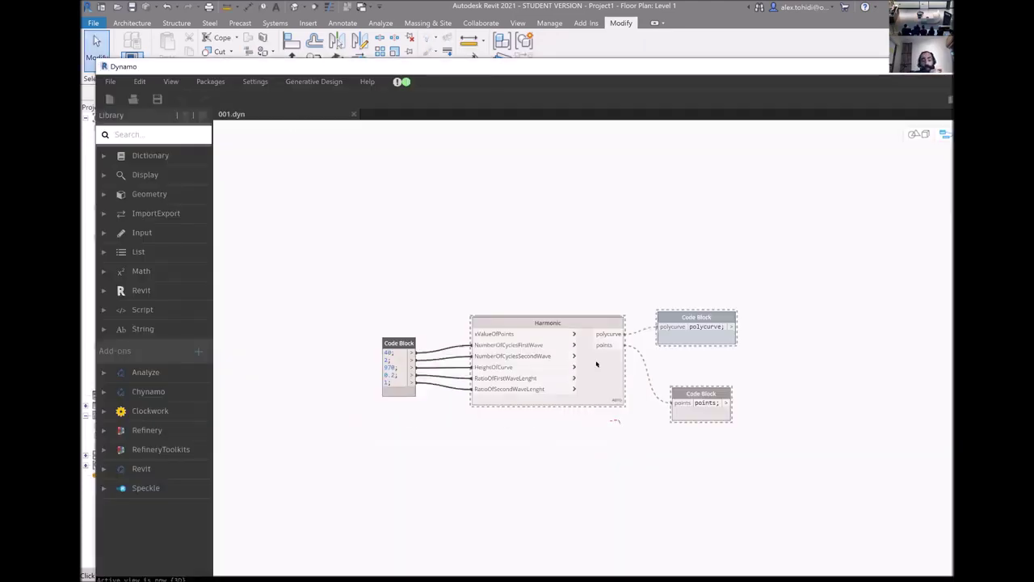
drag(547, 322, 544, 330)
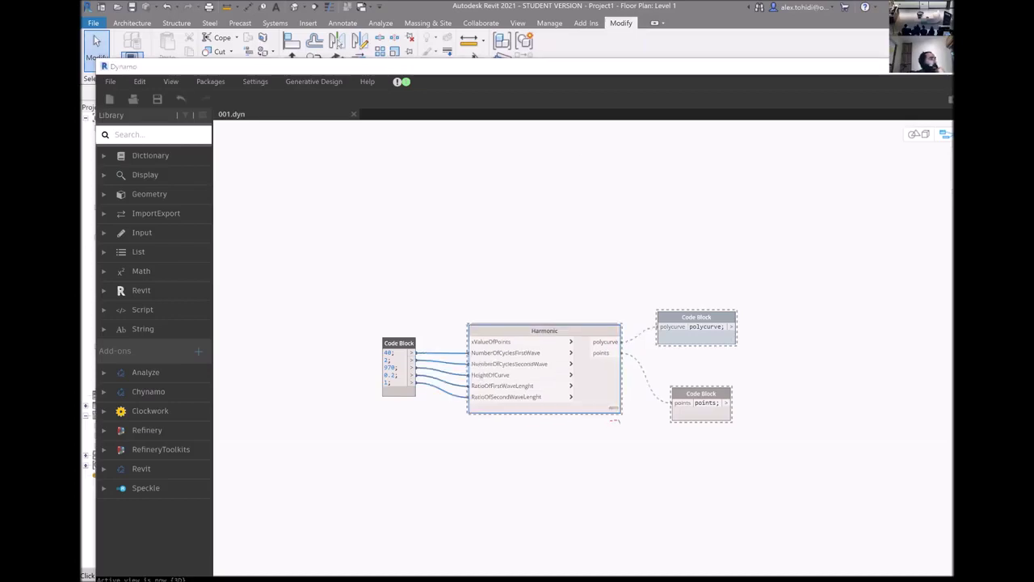
double_click(591, 371)
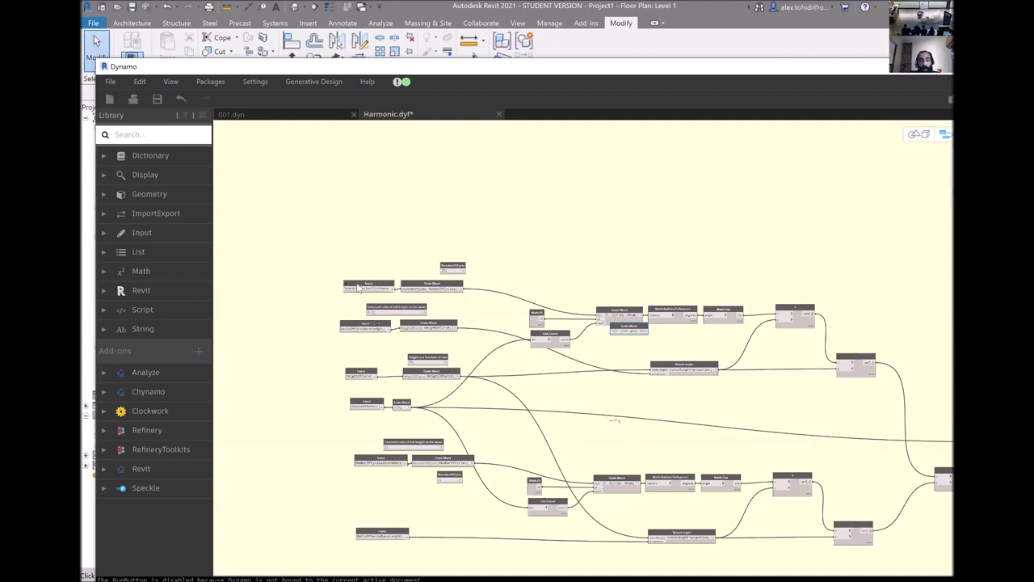
scroll(331, 268, up, 3)
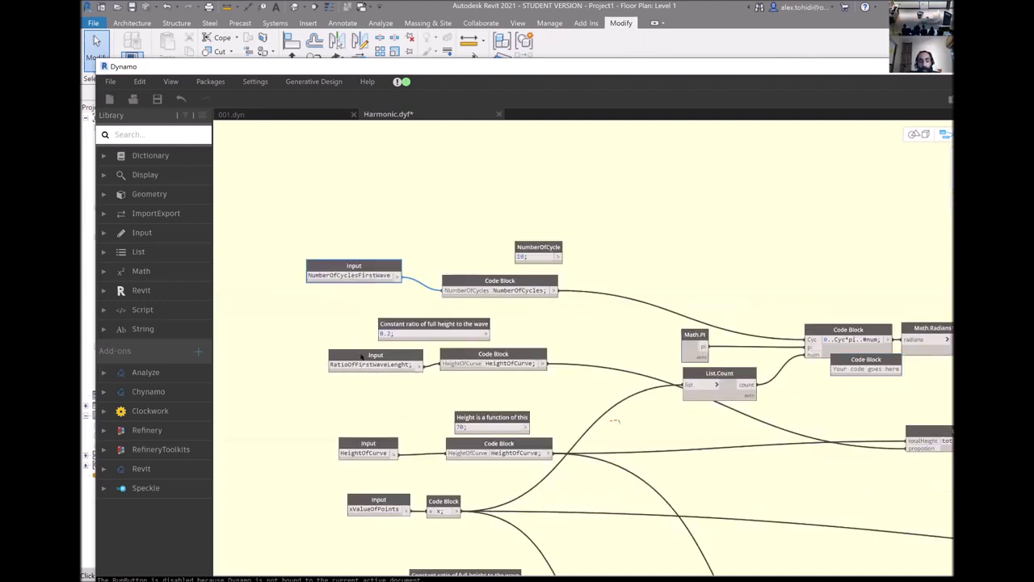
drag(375, 355, 356, 353)
scroll(379, 311, down, 2)
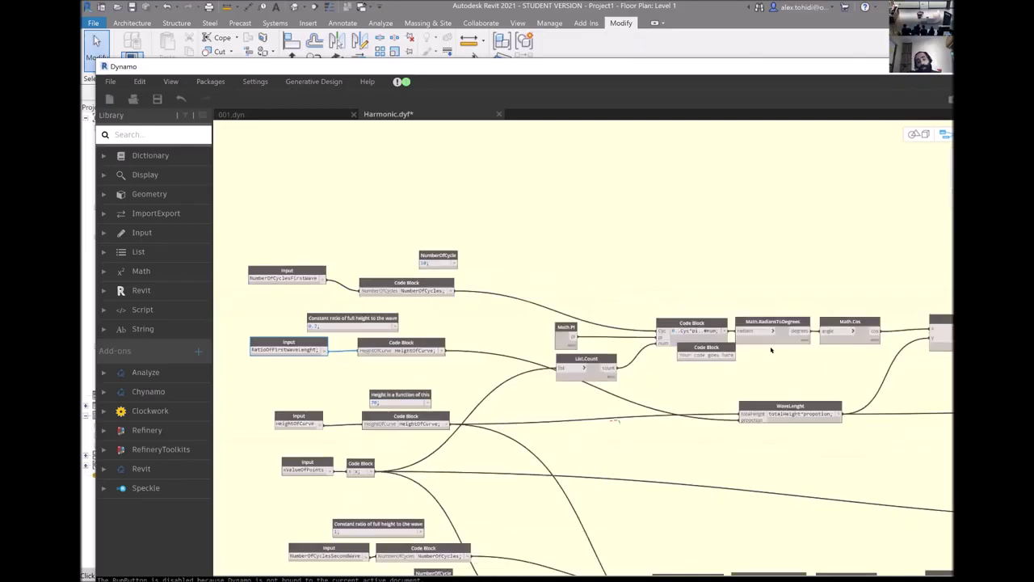
scroll(594, 255, up, 5)
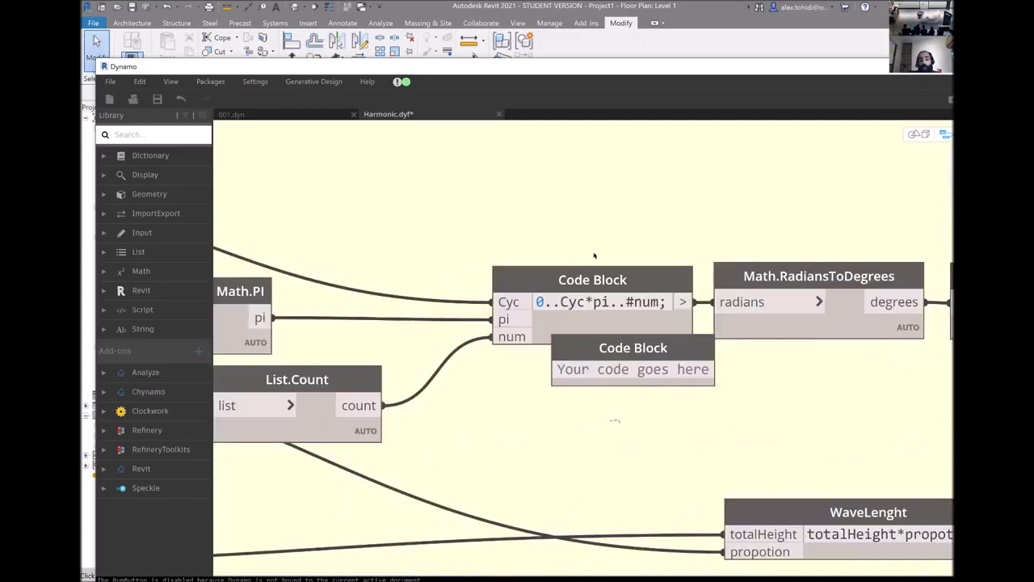
drag(629, 341, 604, 274)
drag(598, 347, 522, 402)
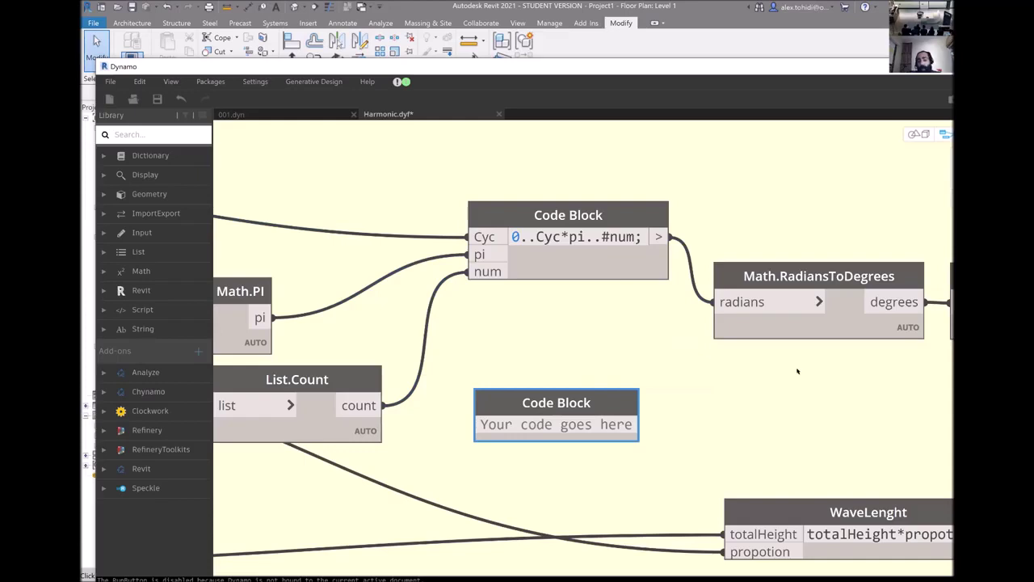
scroll(824, 294, down, 5)
drag(822, 302, 815, 312)
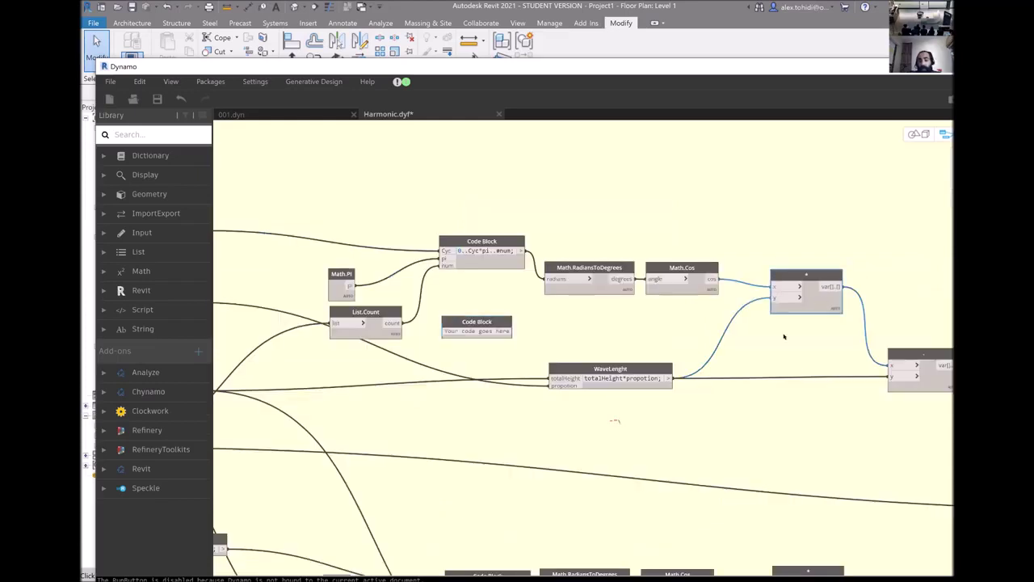
key(ctrl+z)
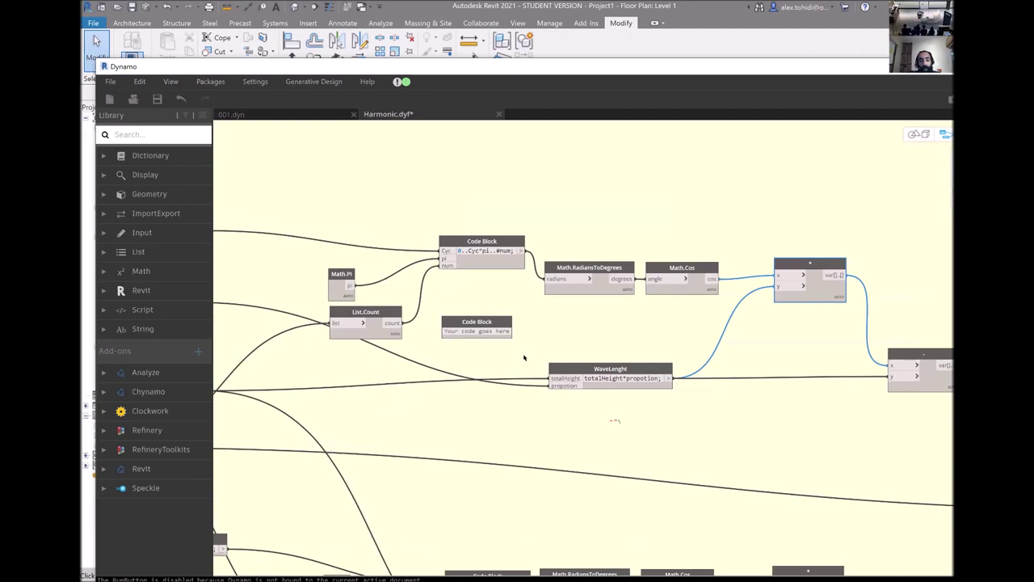
scroll(295, 335, down, 3)
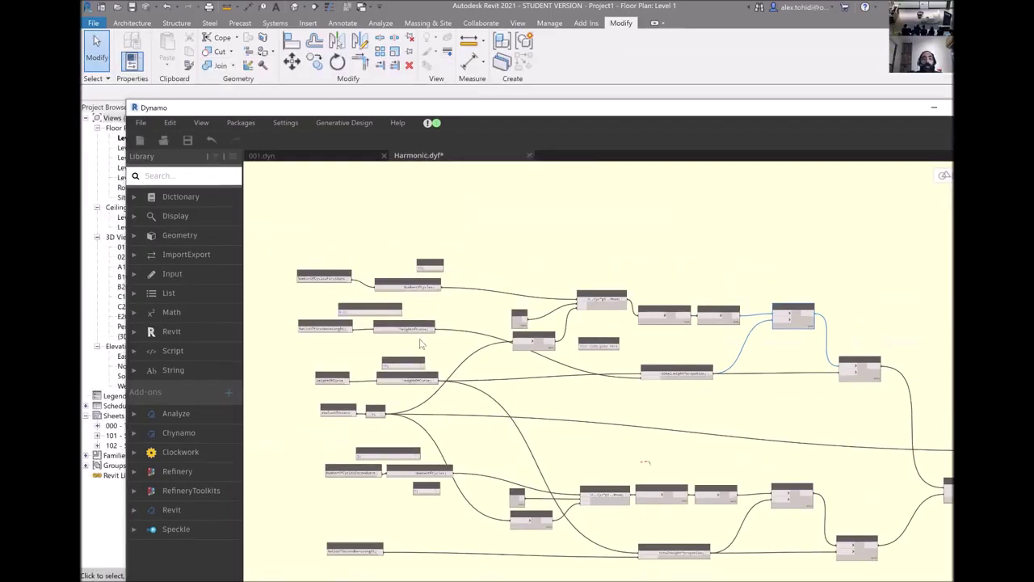
Close the Harmonic custom node and move Harmonic and its two Code Blocks higher up the canvas.
key(Escape)
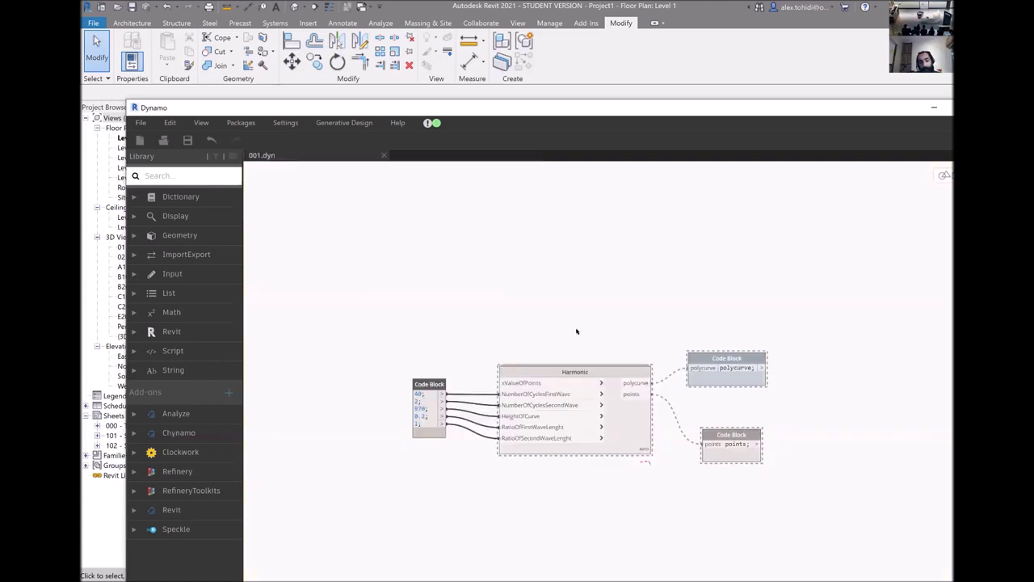
drag(533, 371, 521, 268)
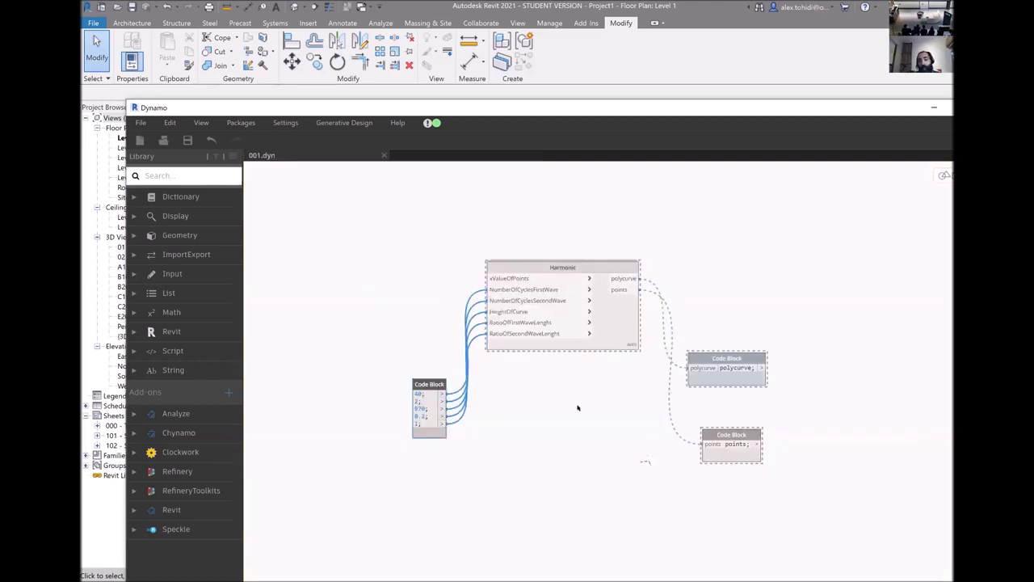
drag(429, 385, 409, 279)
drag(767, 378, 790, 298)
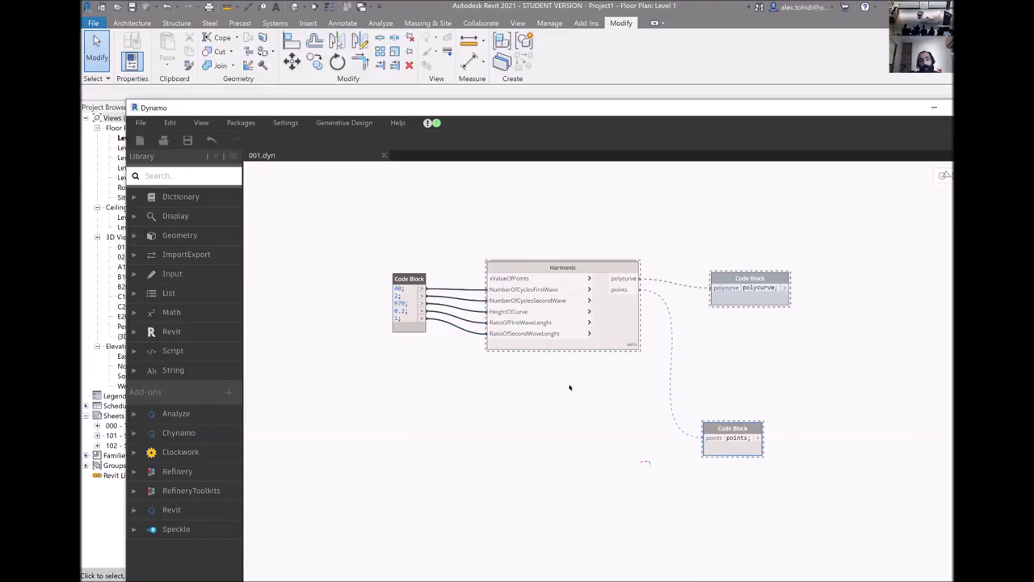
right_click(491, 400)
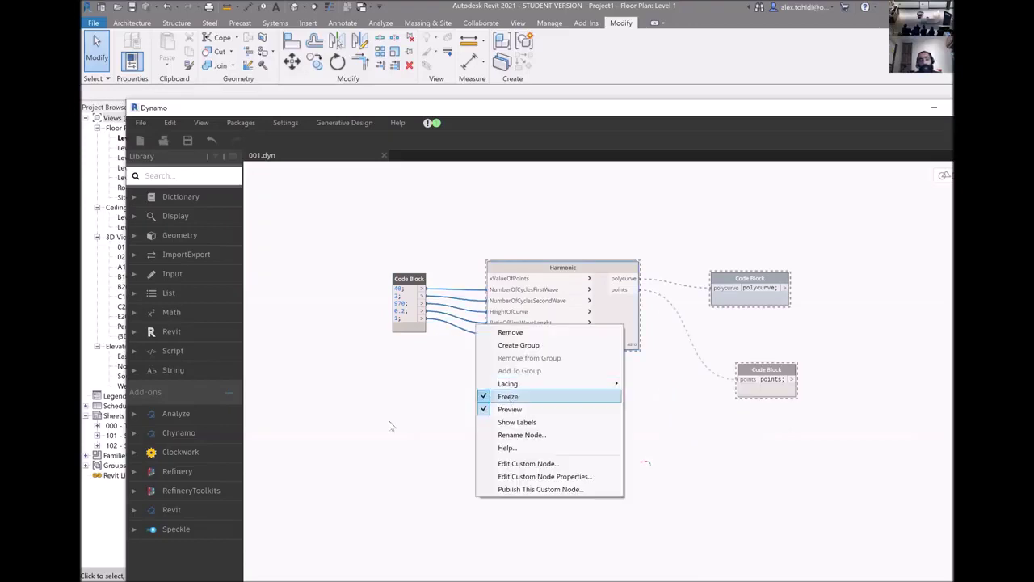
click(304, 181)
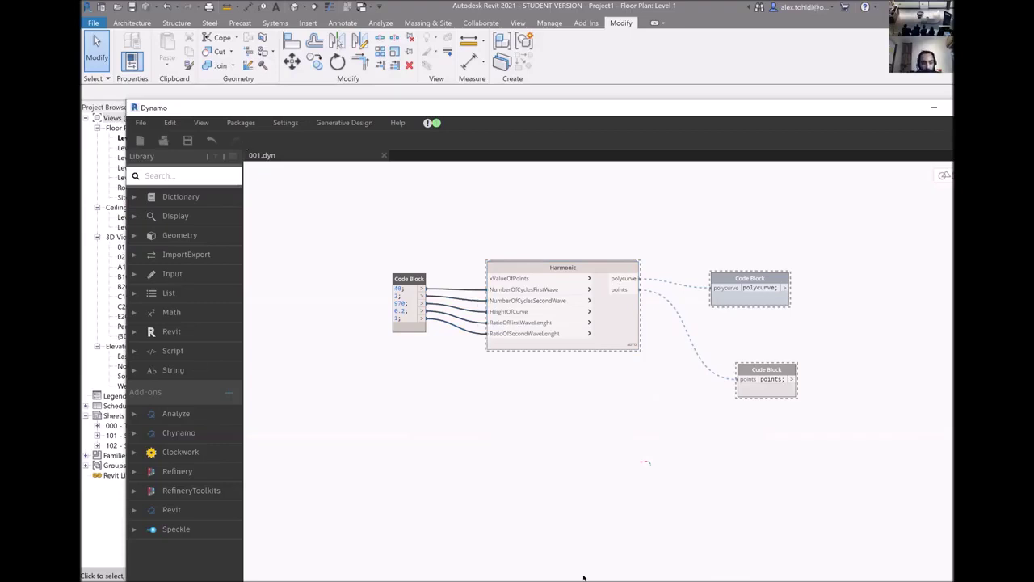
Open 002.dyn from the 02 LAB FILES folder.
click(140, 122)
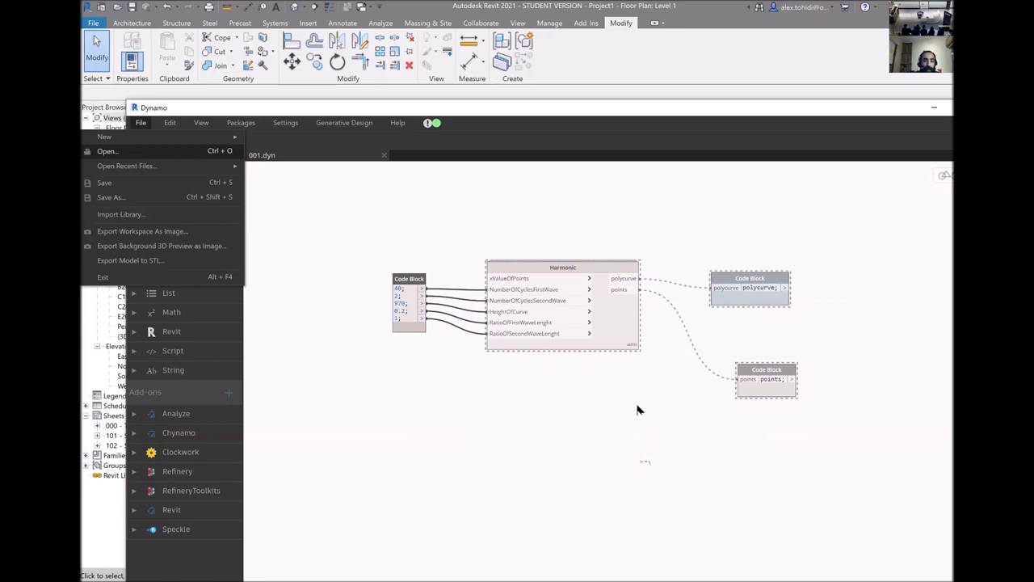
key(ctrl+o)
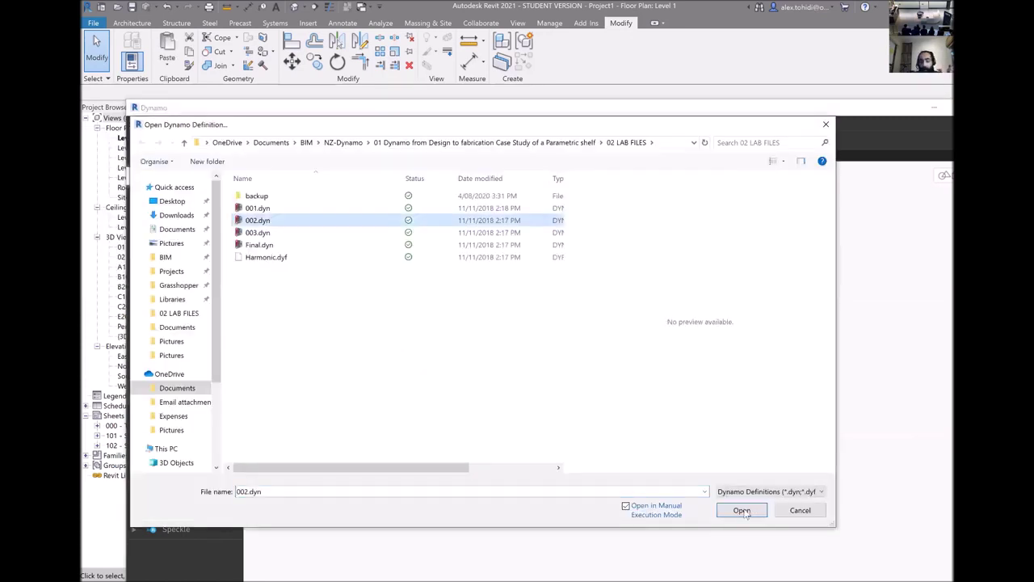
click(742, 511)
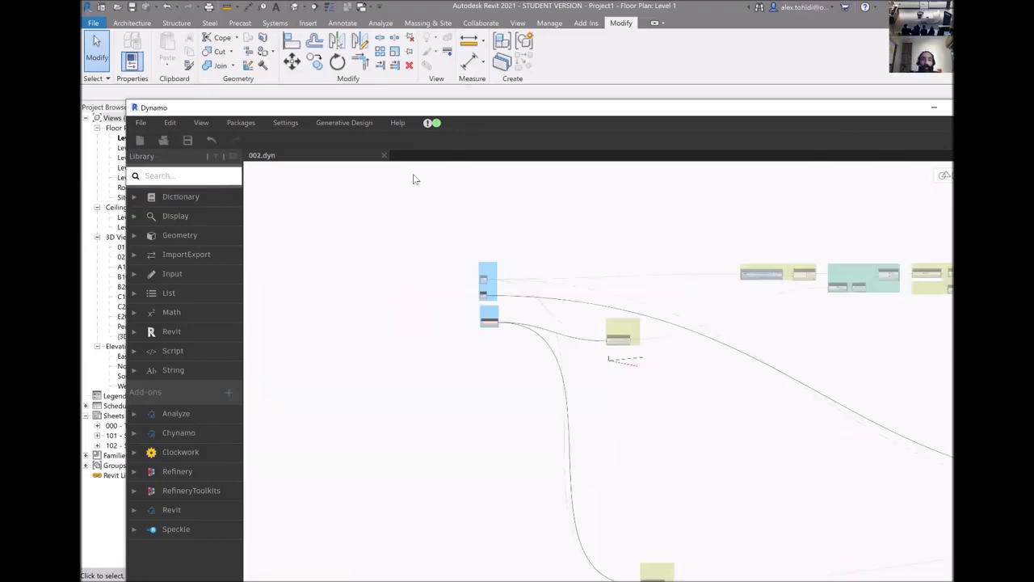
Maximize the Dynamo window and unfreeze the Lenght node so the shelf geometry previews.
key(super+Up)
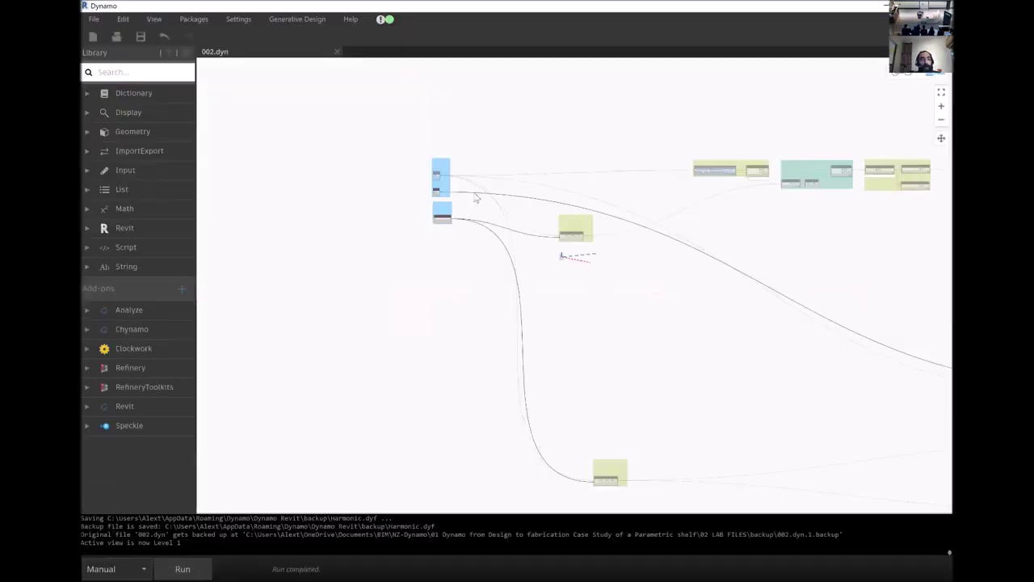
scroll(411, 189, up, 3)
scroll(411, 189, up, 5)
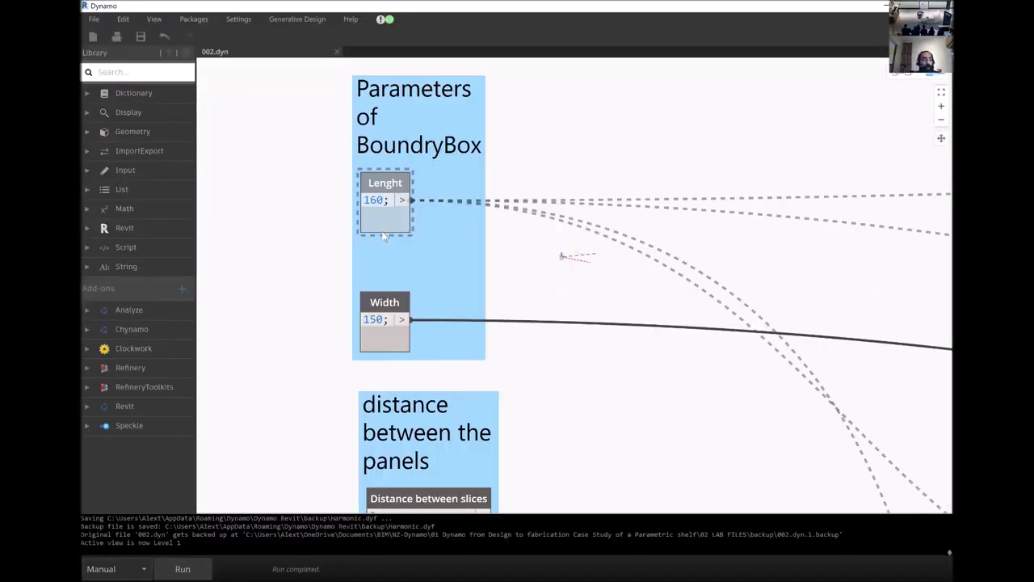
right_click(391, 223)
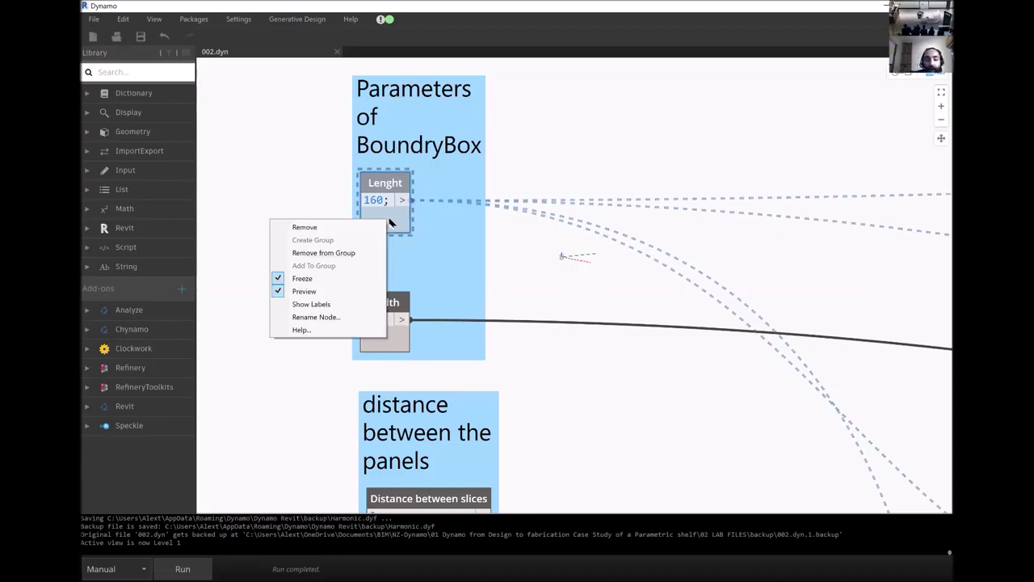
click(324, 280)
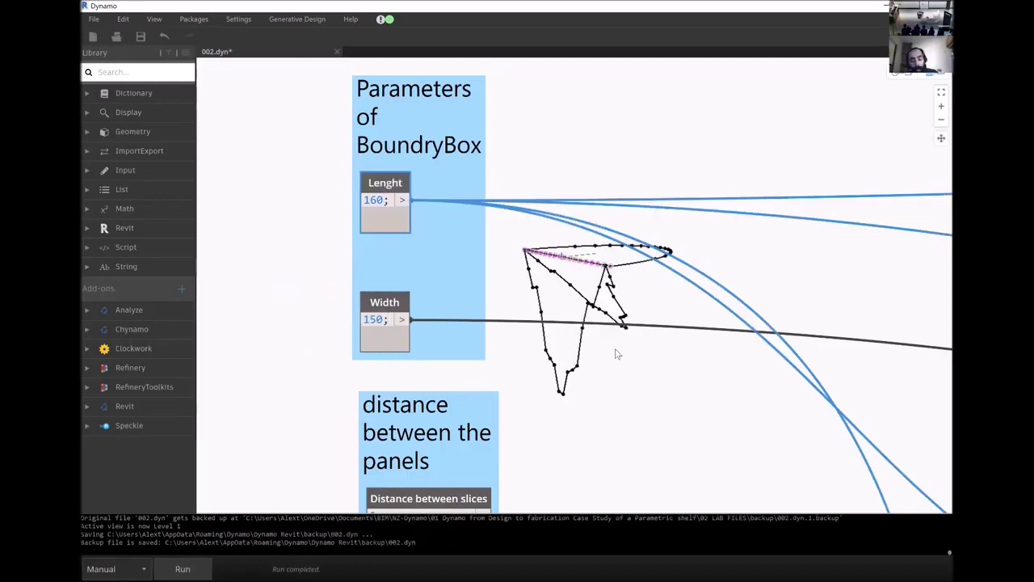
key(ctrl+b)
right_drag(647, 391, 577, 383)
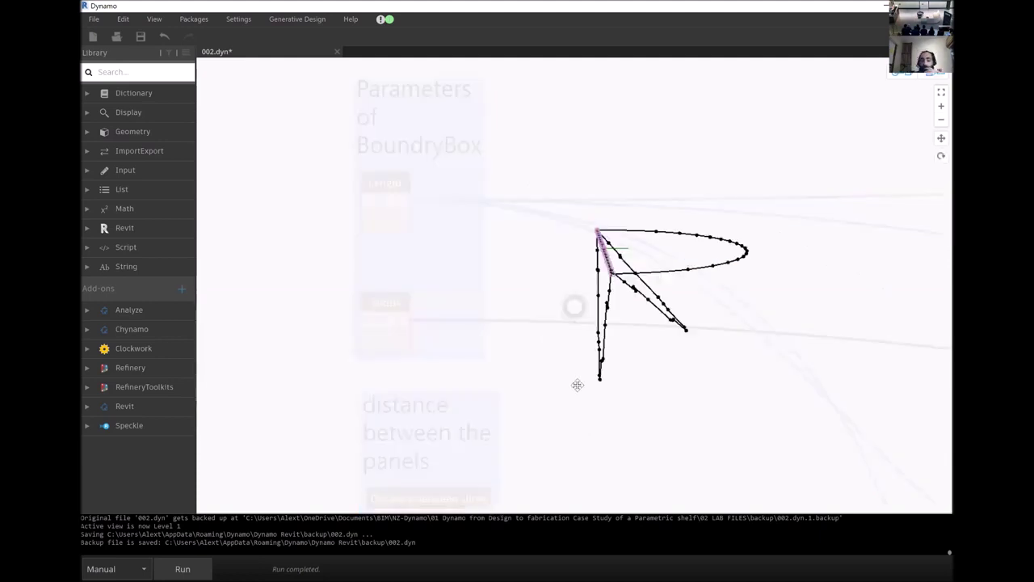
right_drag(530, 340, 557, 343)
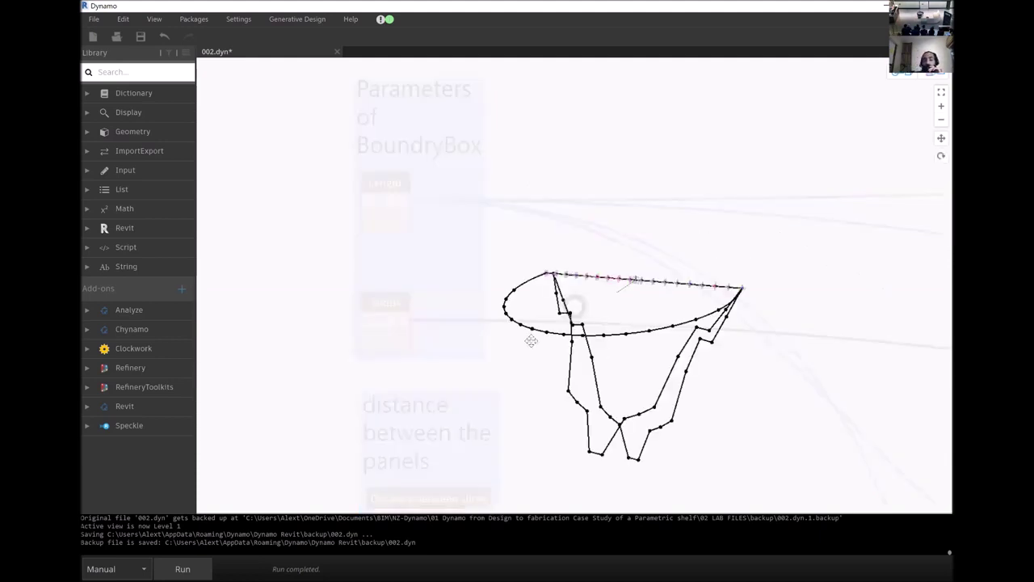
right_drag(620, 354, 622, 388)
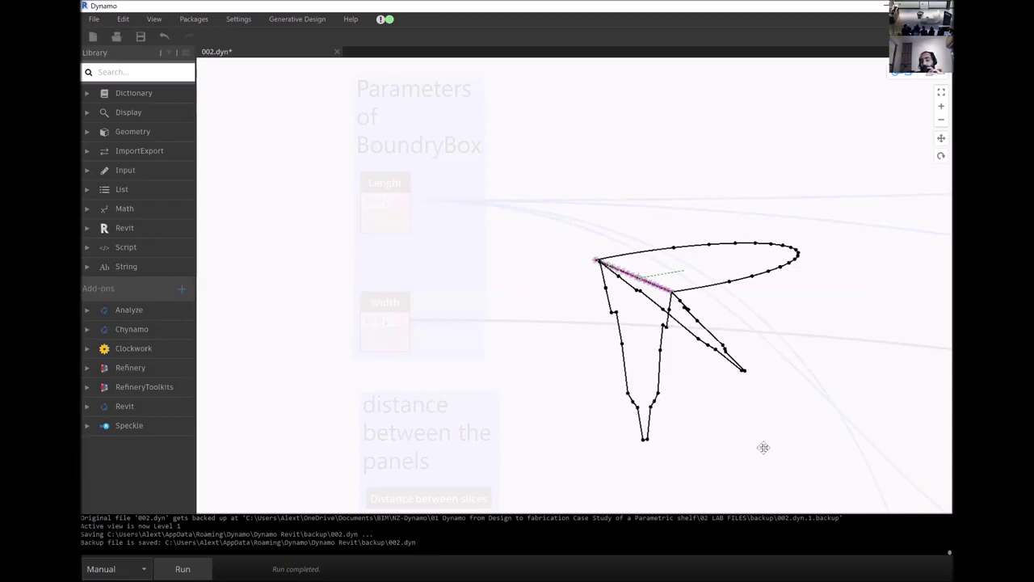
right_drag(728, 445, 575, 445)
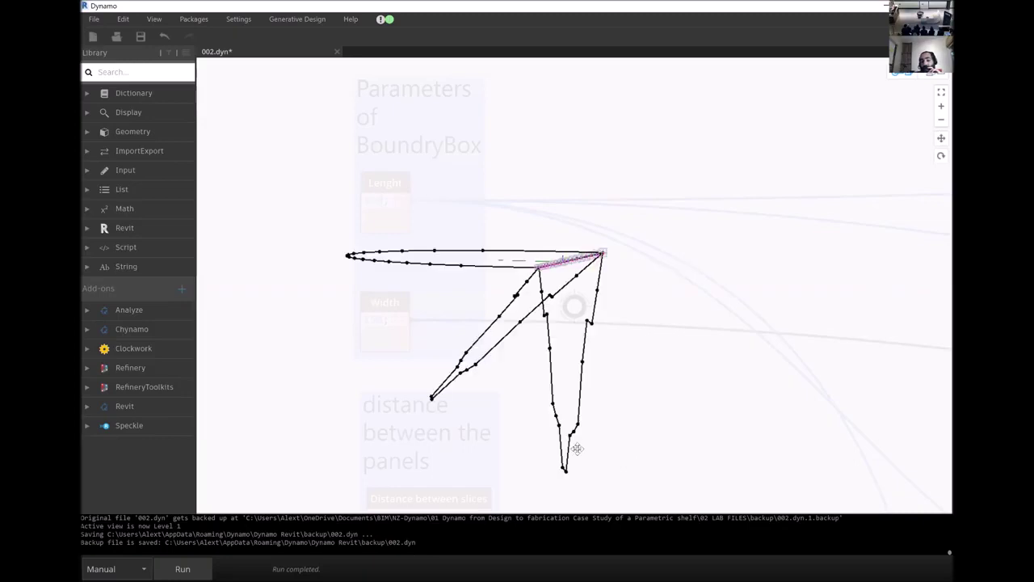
right_drag(391, 335, 388, 328)
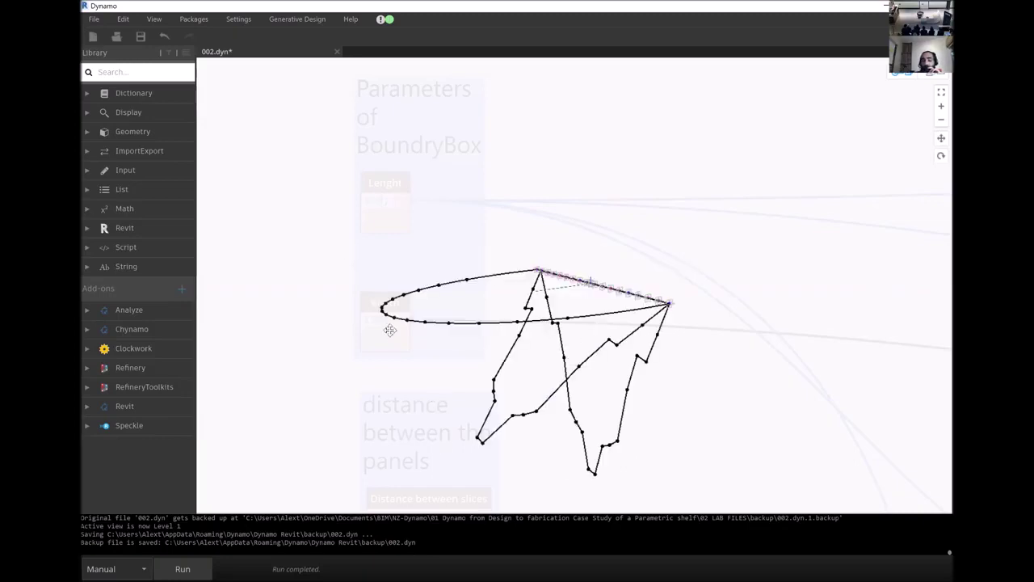
right_drag(488, 353, 487, 351)
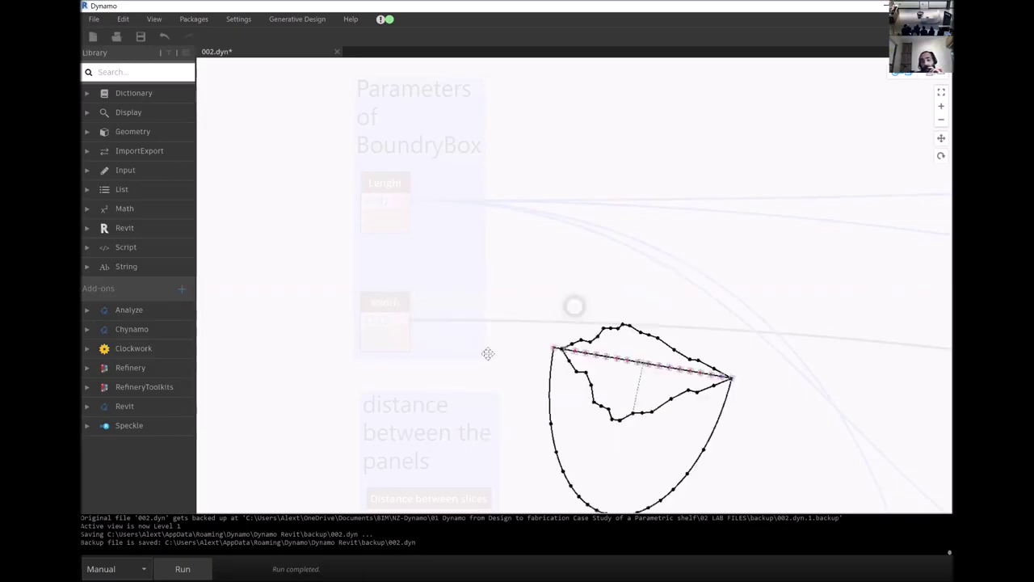
right_drag(529, 397, 633, 307)
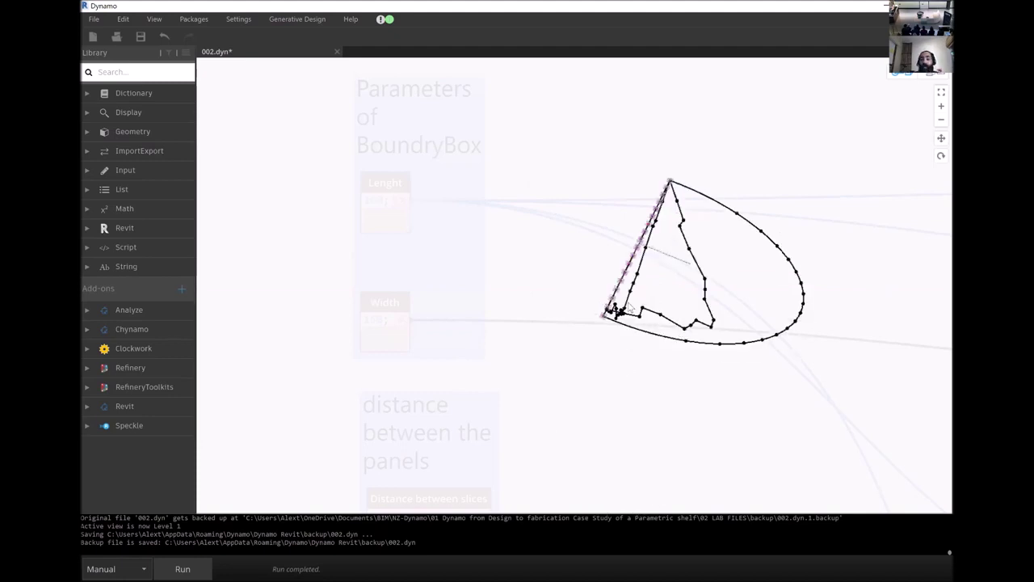
scroll(670, 297, up, 3)
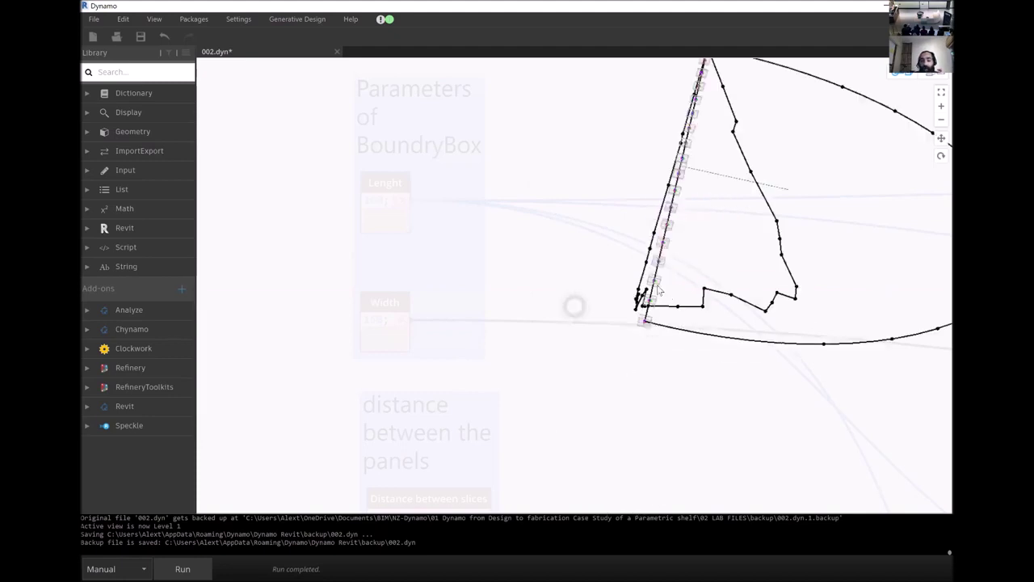
right_drag(669, 297, 709, 438)
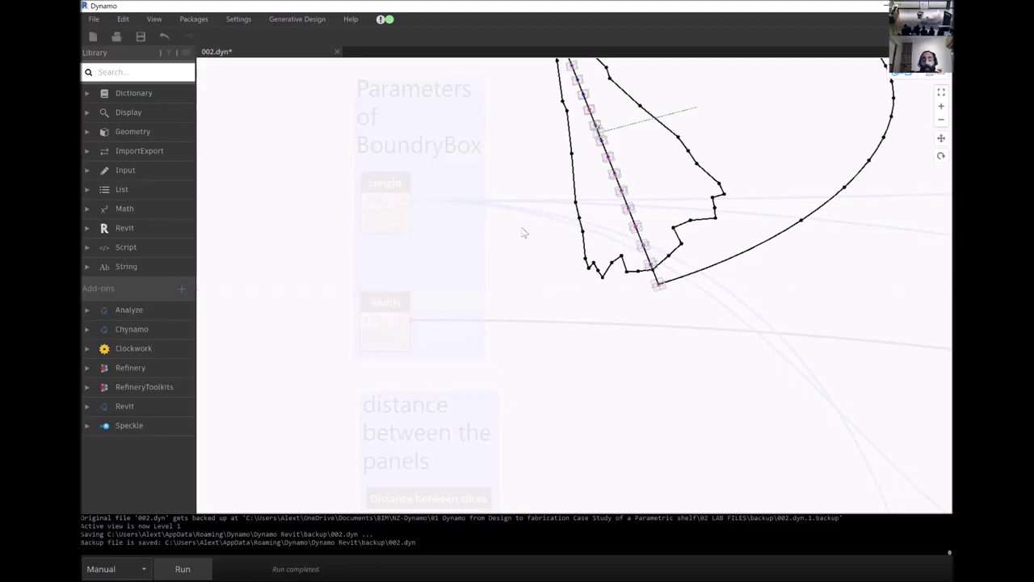
scroll(522, 231, down, 3)
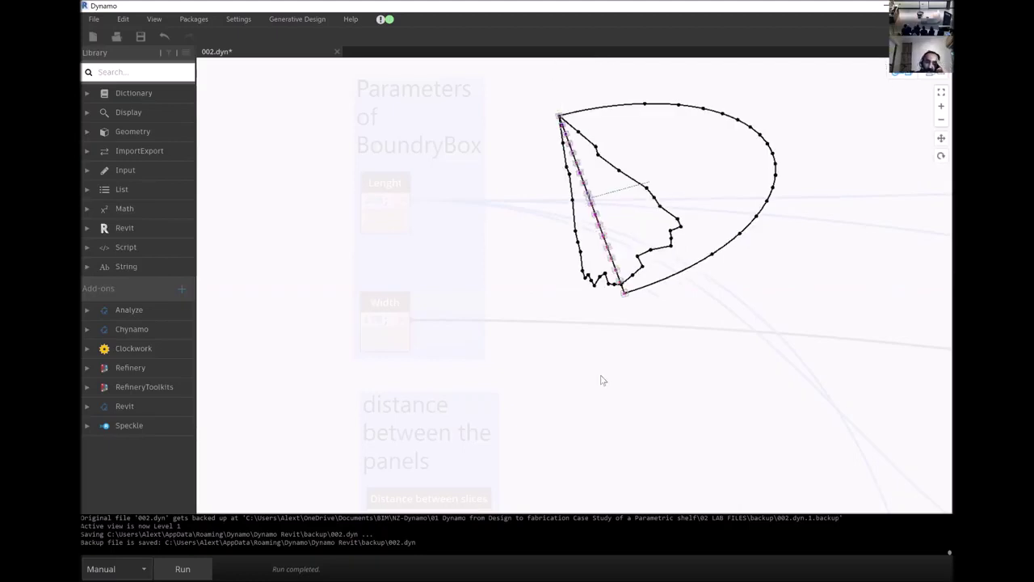
right_drag(603, 377, 368, 259)
right_drag(808, 318, 377, 251)
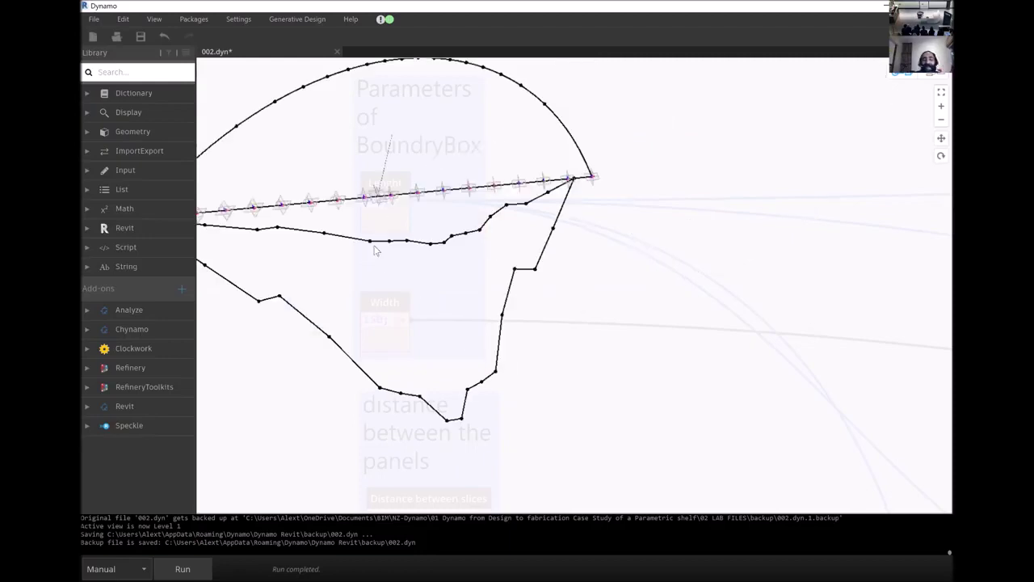
right_drag(377, 292, 426, 230)
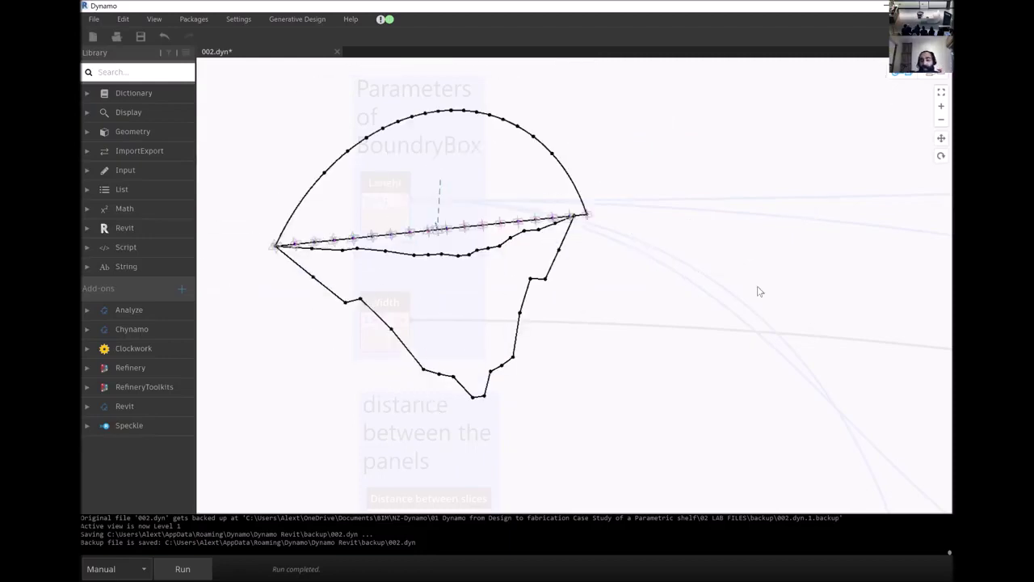
right_drag(580, 260, 386, 212)
key(ctrl+b)
Set Distance between slices to 2 and run the graph.
scroll(340, 348, up, 5)
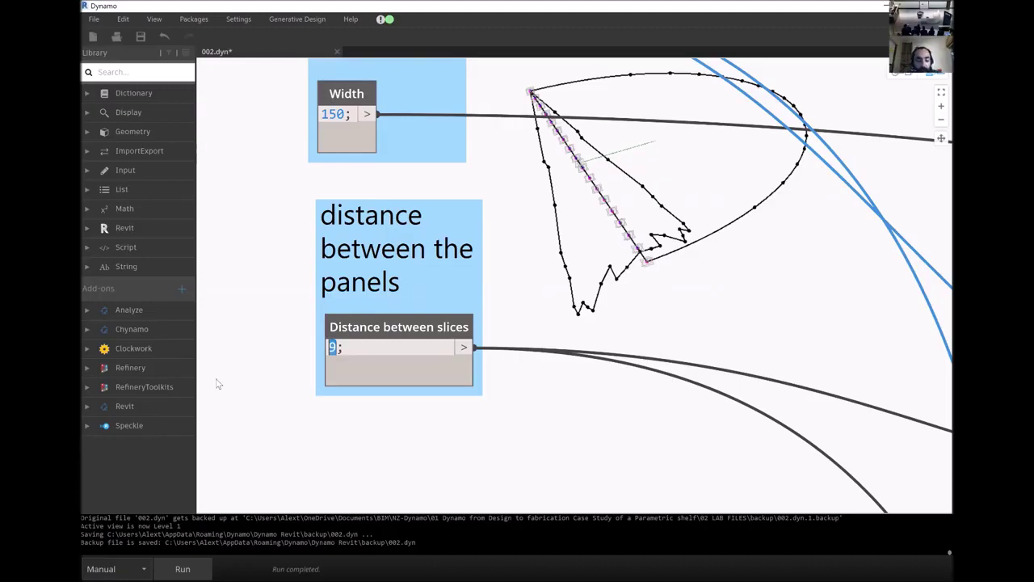
text(2)
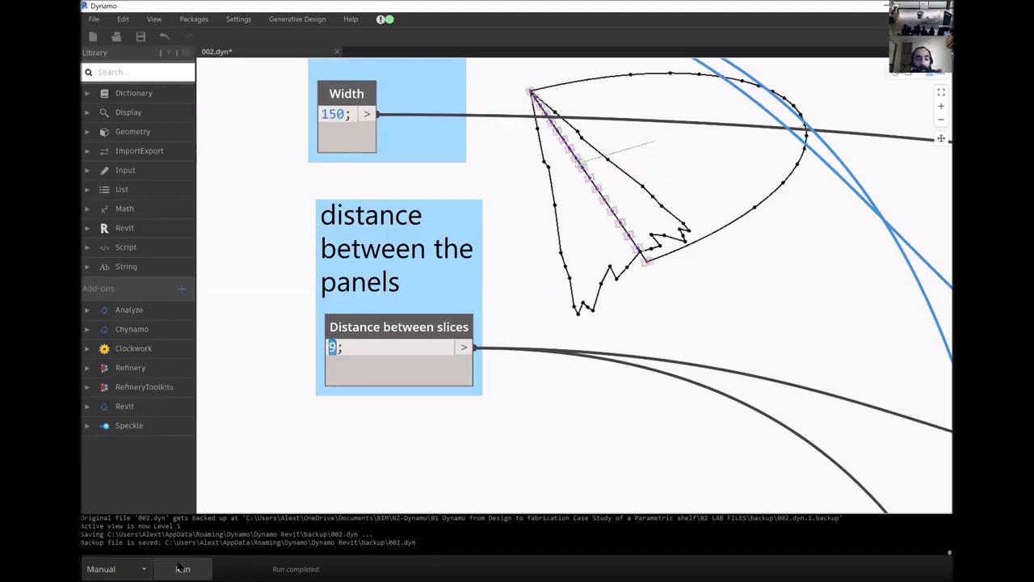
click(521, 352)
key(F5)
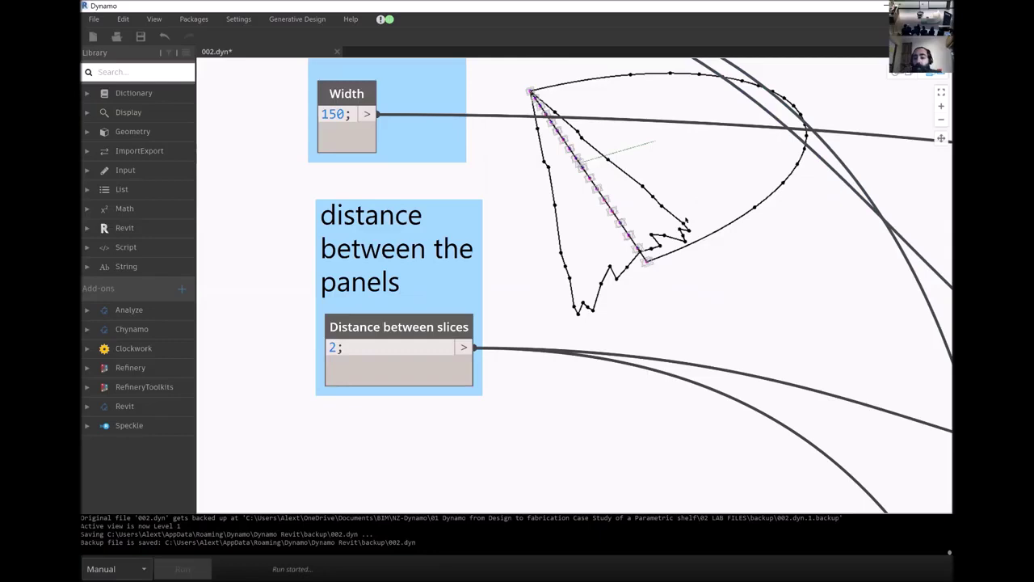
Change Distance between slices to 10.
drag(338, 347, 323, 349)
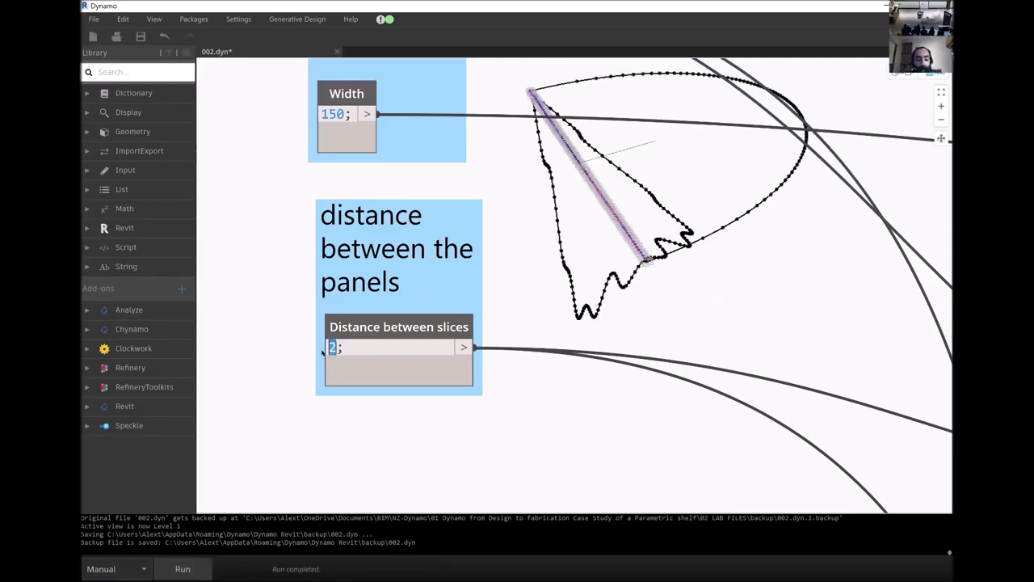
text(10)
click(616, 327)
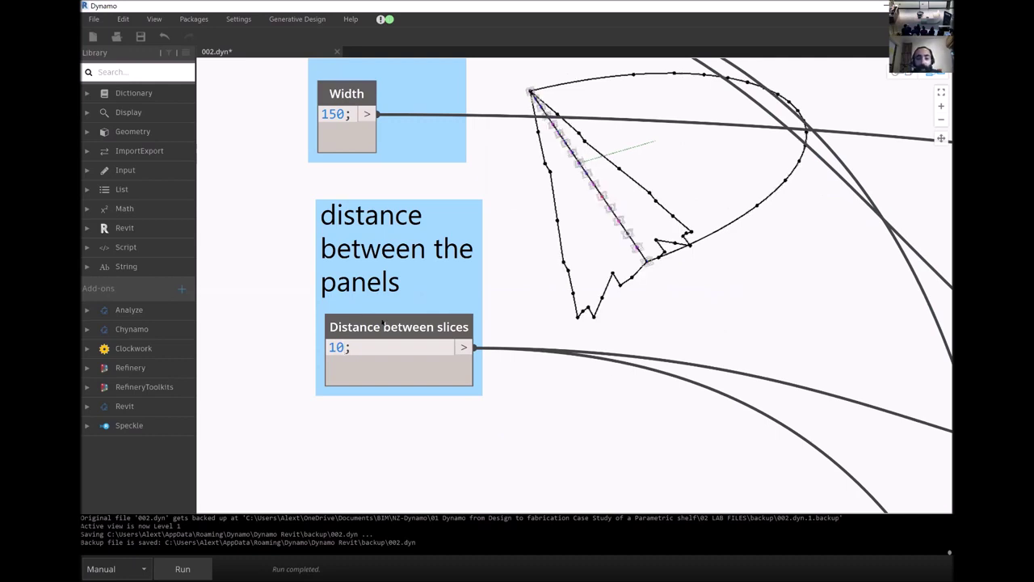
Place the list-of-numbers Code Block group beside the Parameters and distance groups.
scroll(351, 323, down, 5)
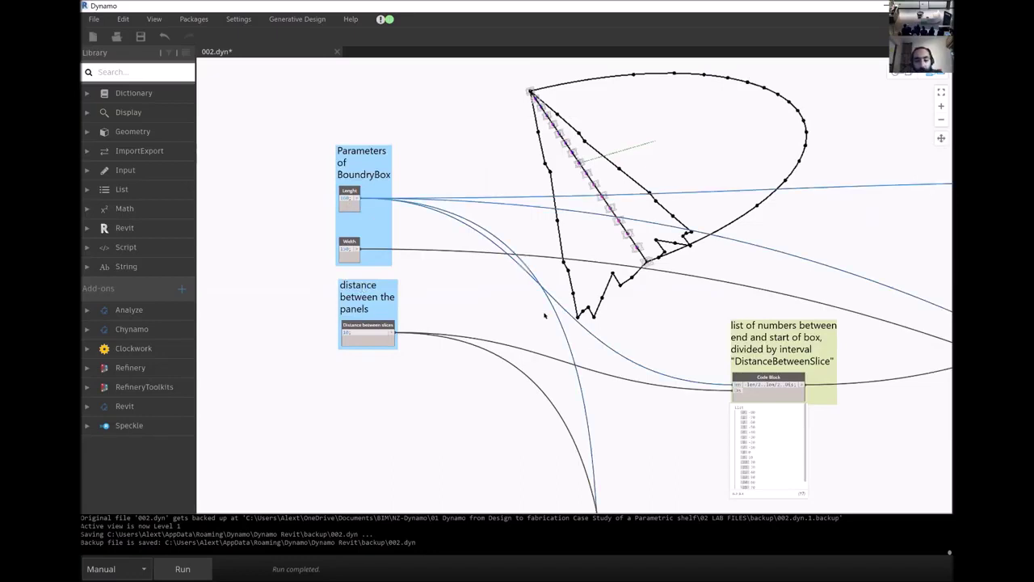
drag(784, 339, 493, 258)
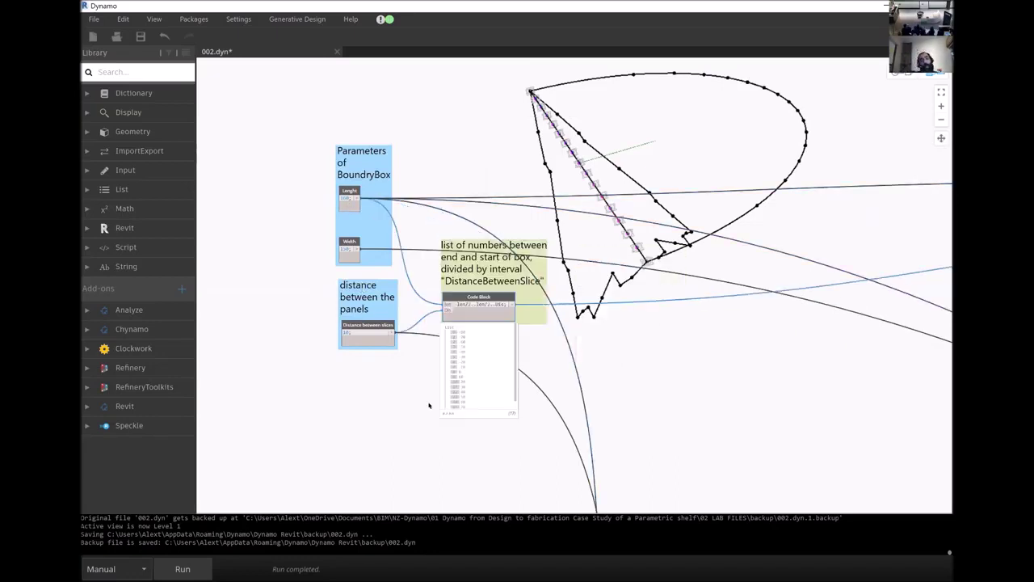
scroll(540, 356, up, 3)
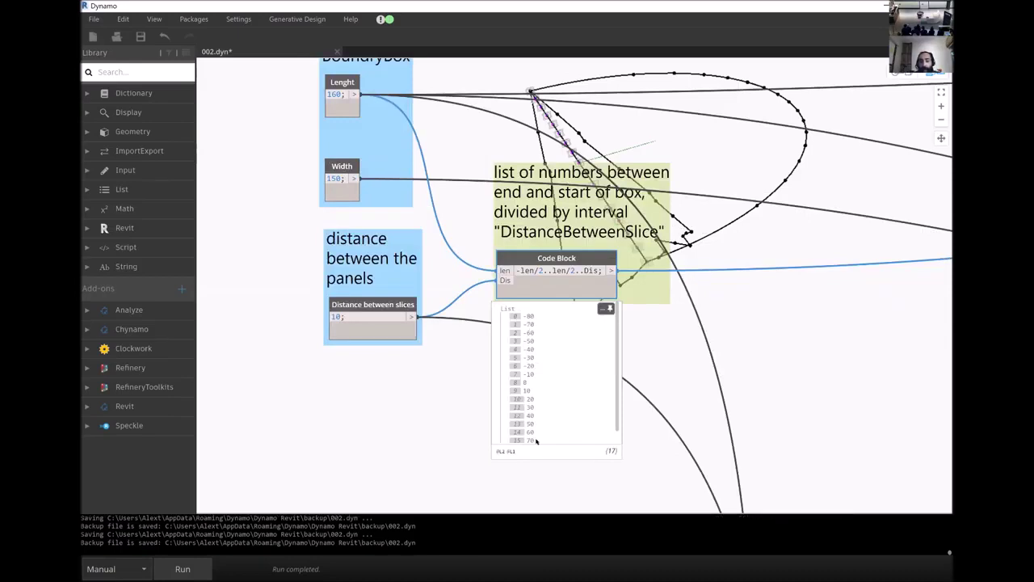
scroll(558, 372, down, 1)
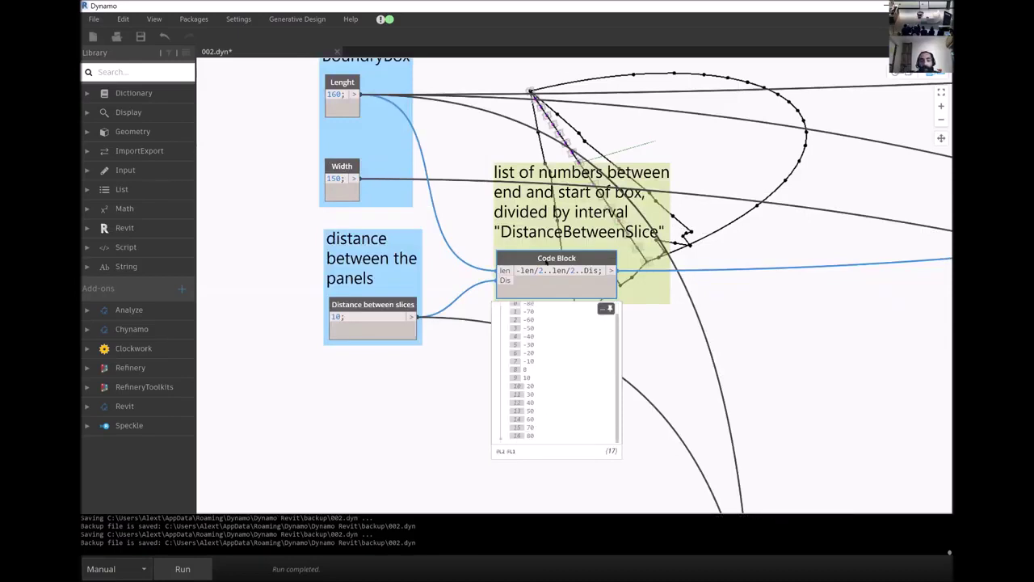
drag(515, 239, 513, 239)
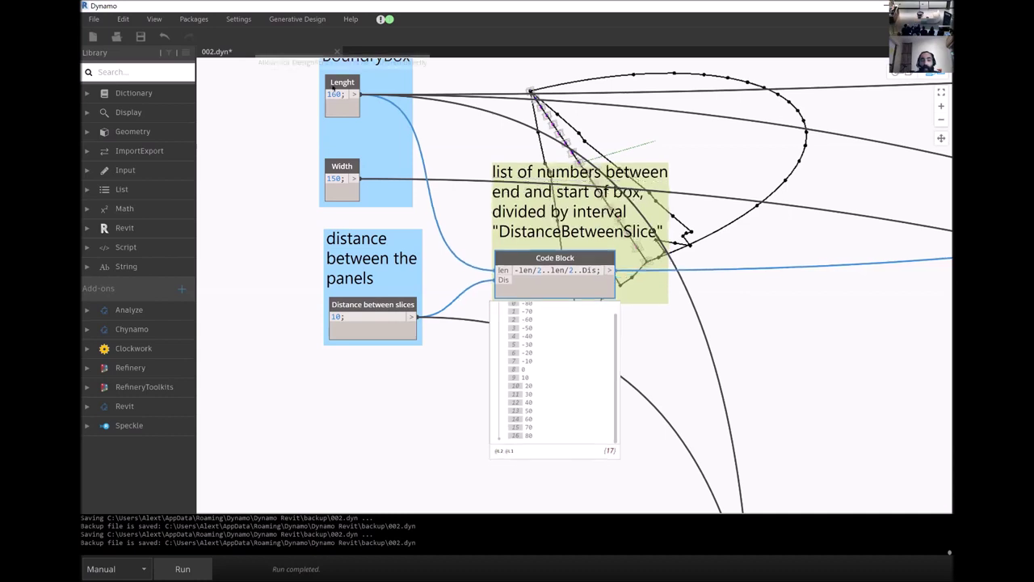
key(ctrl+z)
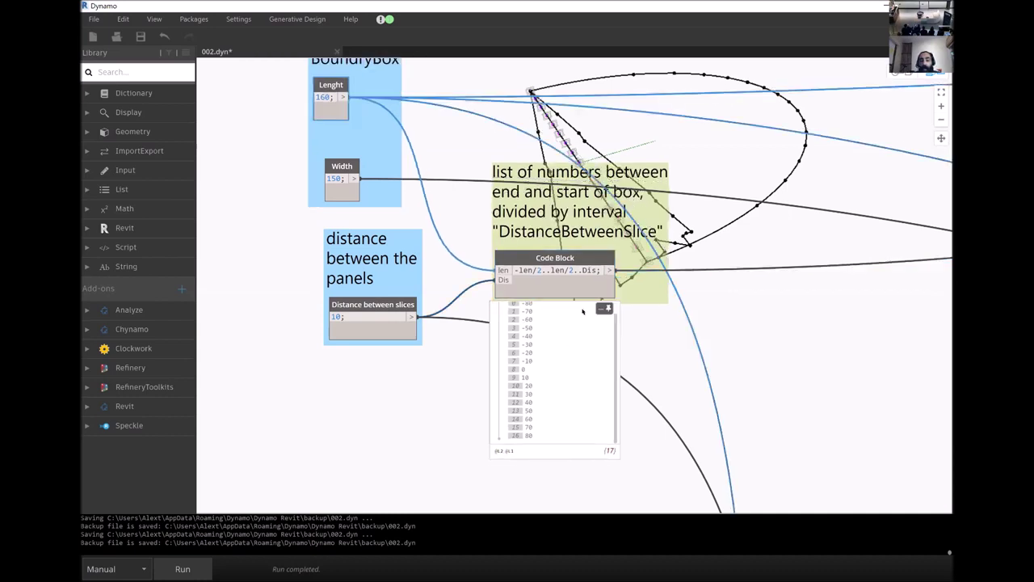
key(ctrl+z)
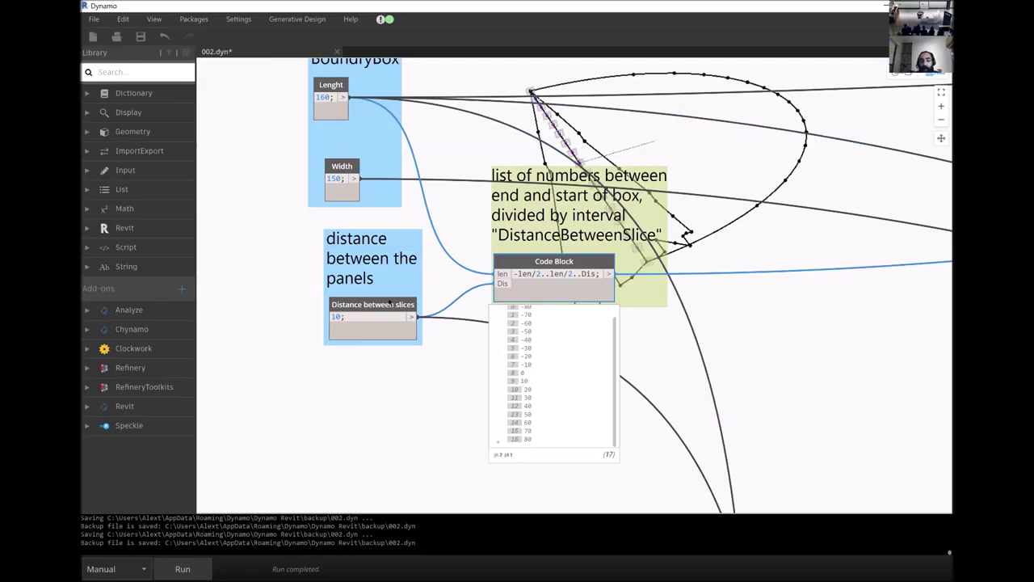
key(ctrl+z)
key(ctrl+z)
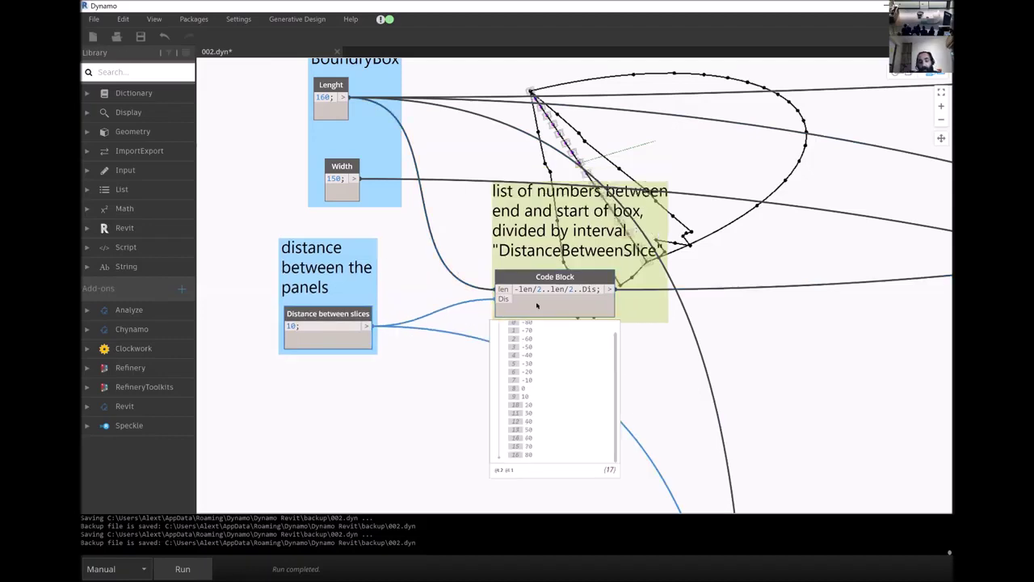
key(ctrl+z)
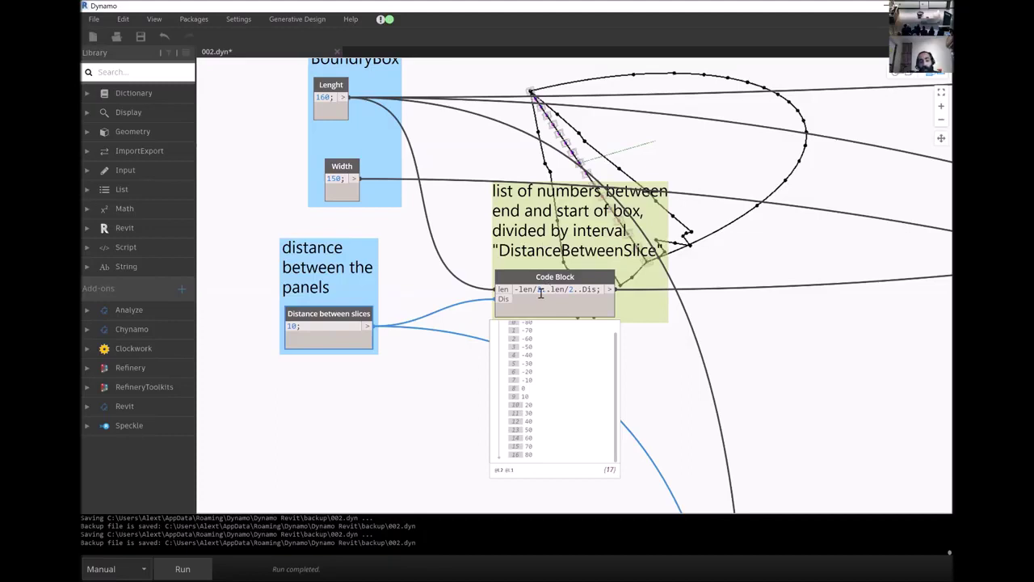
Inspect the Code Block range from -len/2 to its end expression with step Dis.
drag(514, 288, 542, 288)
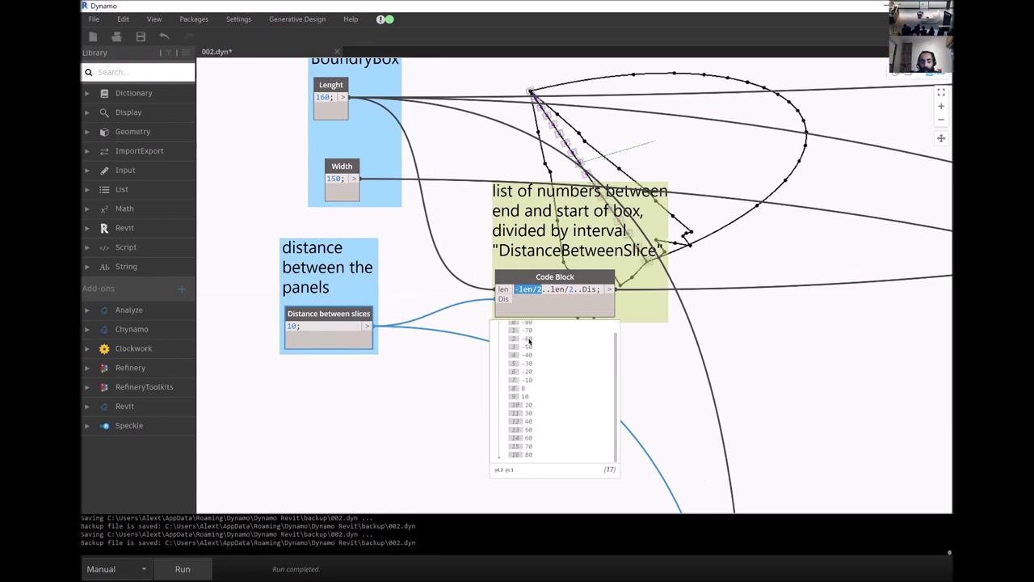
scroll(529, 342, up, 1)
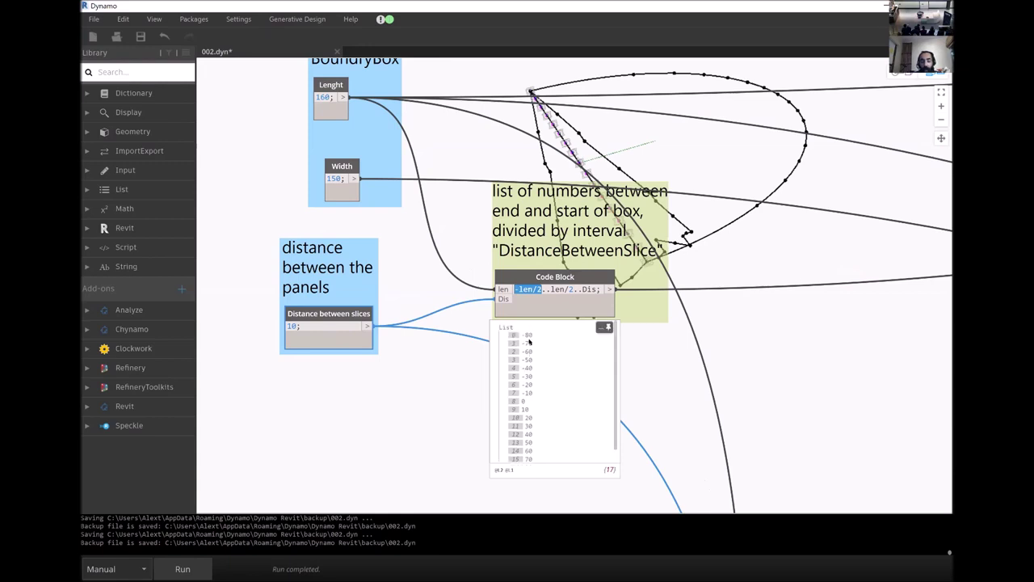
click(595, 290)
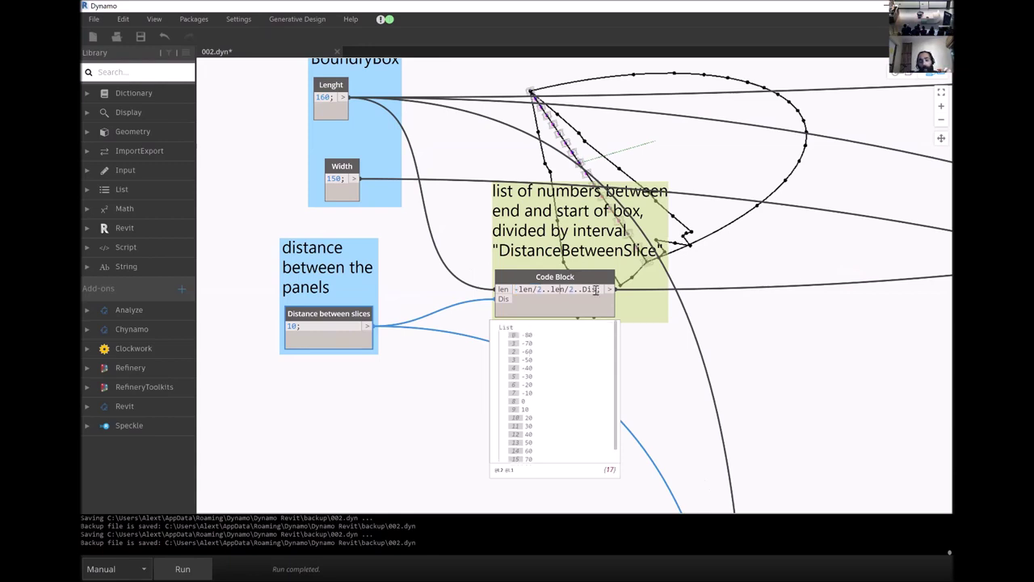
drag(551, 290, 569, 343)
key(ctrl+shift+Right)
scroll(484, 377, down, 1)
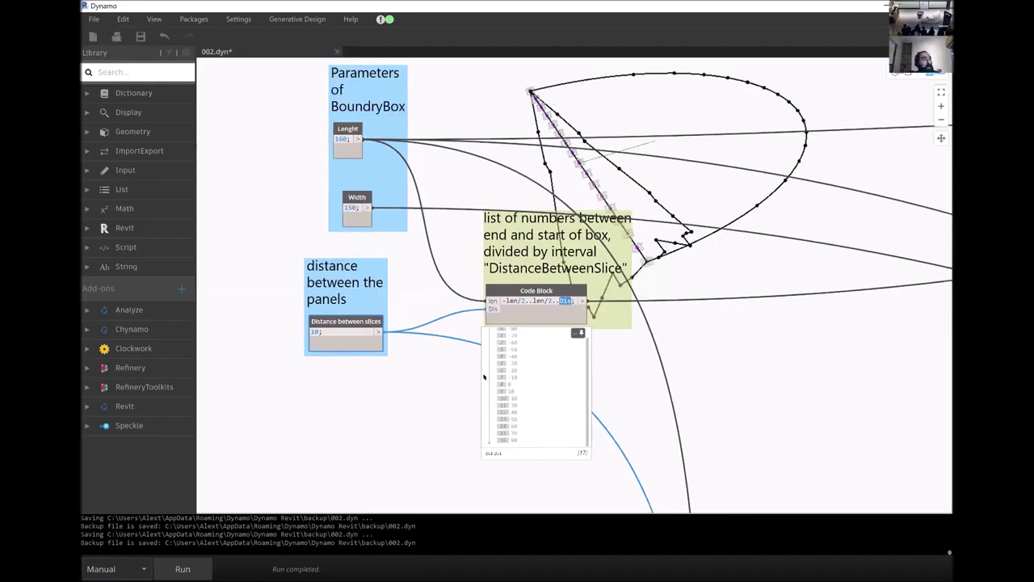
scroll(376, 356, down, 1)
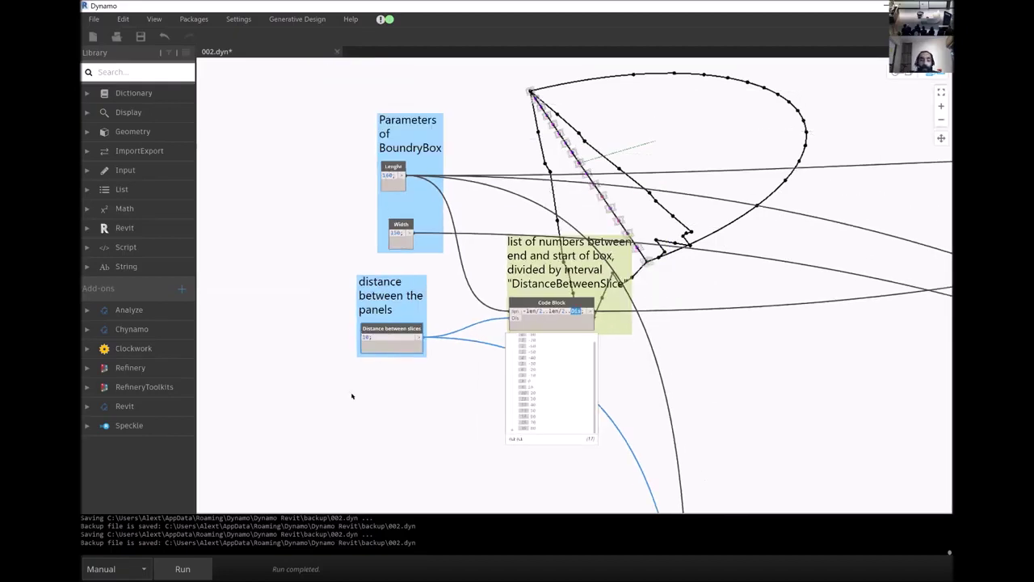
right_click(351, 396)
click(301, 284)
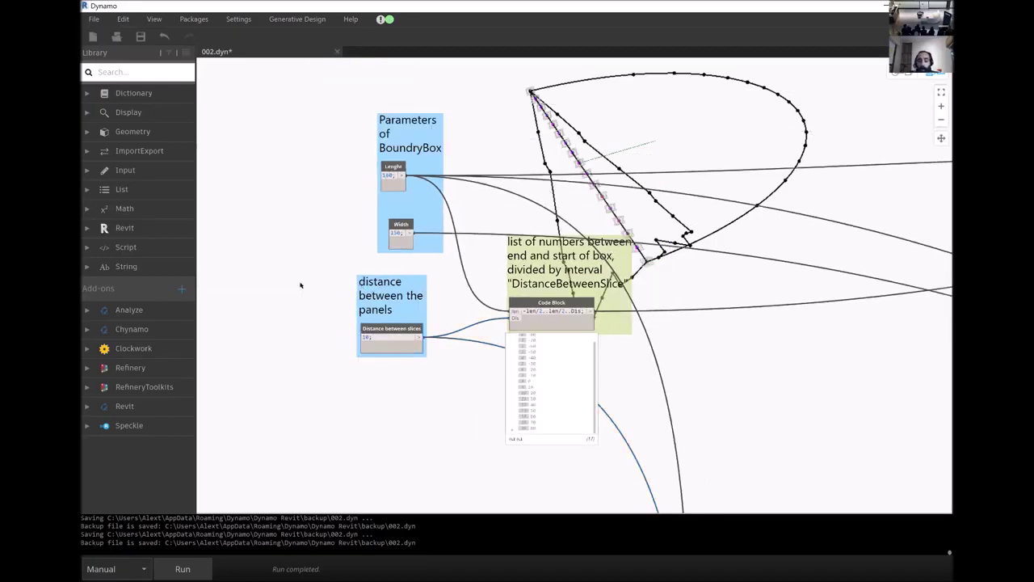
scroll(876, 249, down, 2)
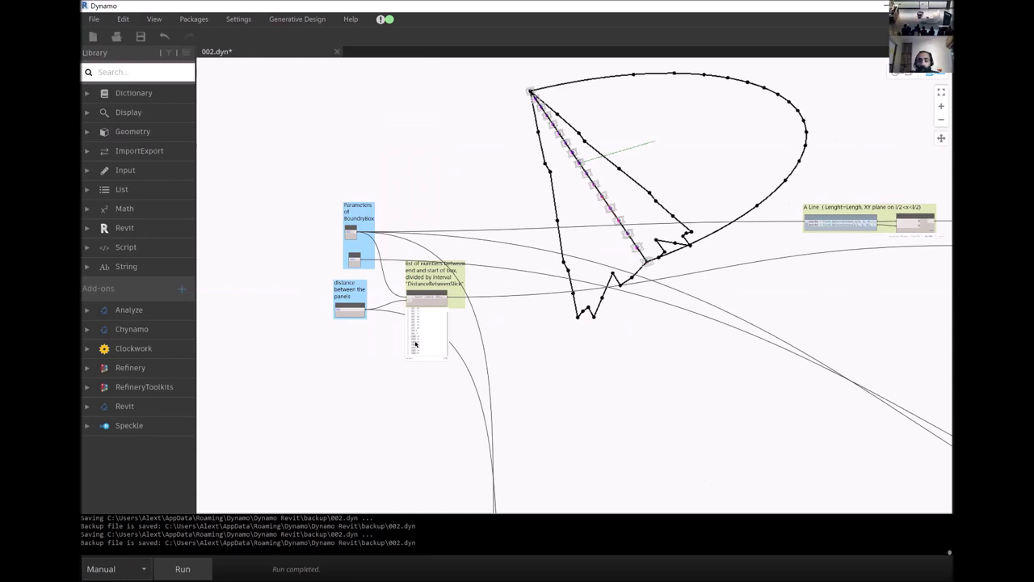
scroll(913, 210, up, 3)
scroll(716, 422, right, 5)
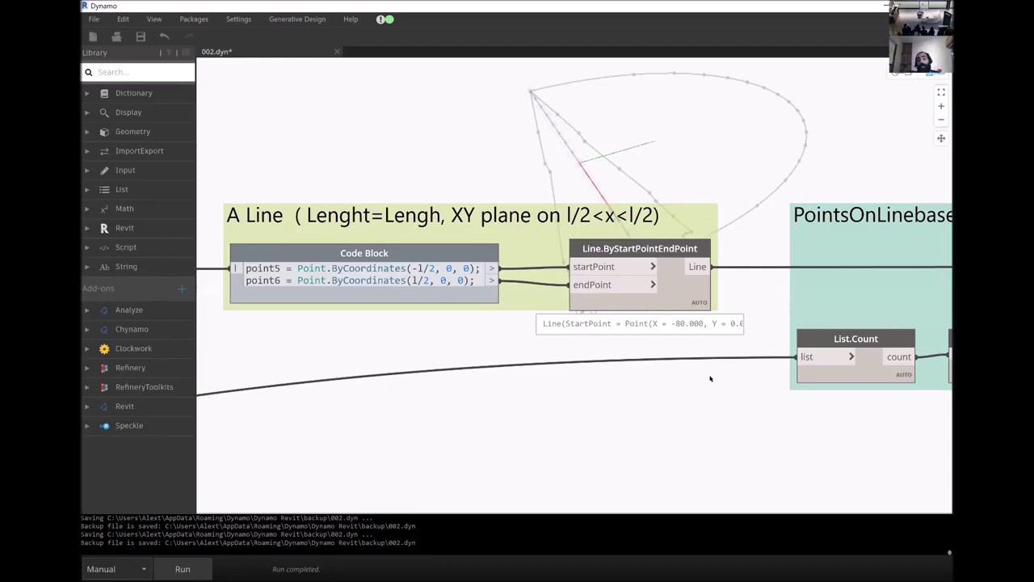
click(639, 248)
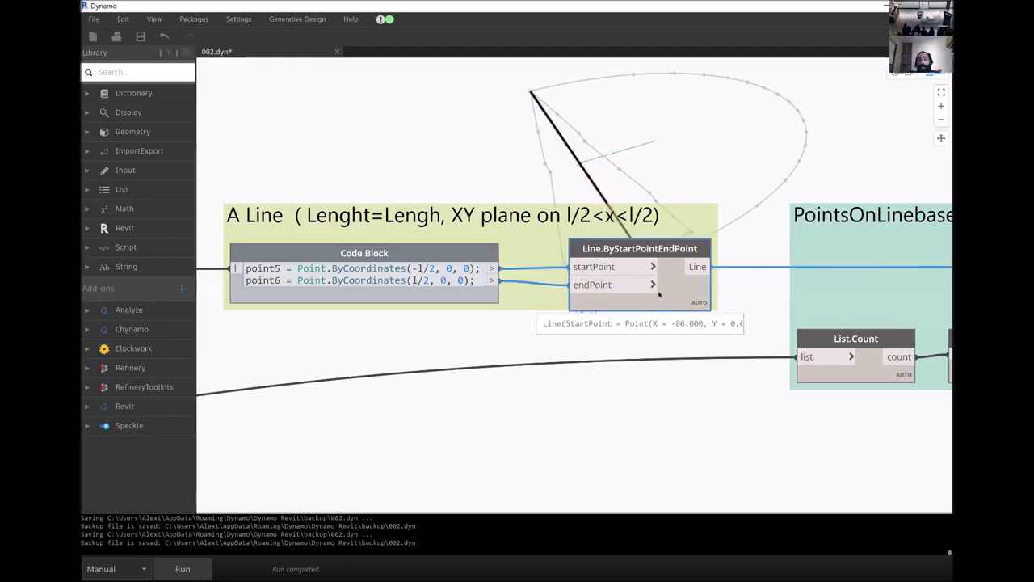
drag(639, 248, 629, 262)
drag(452, 220, 413, 458)
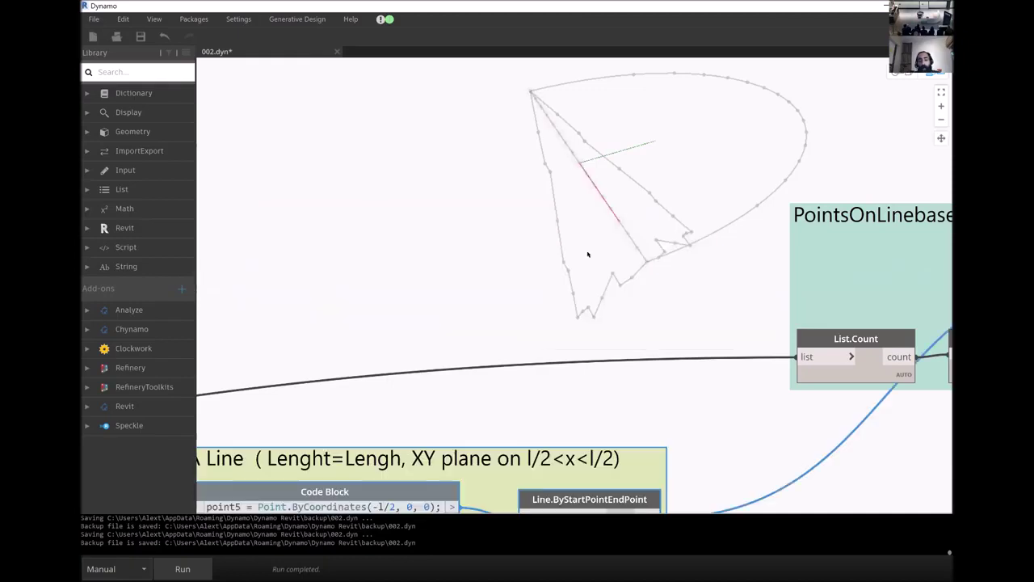
key(ctrl+z)
drag(637, 235, 649, 433)
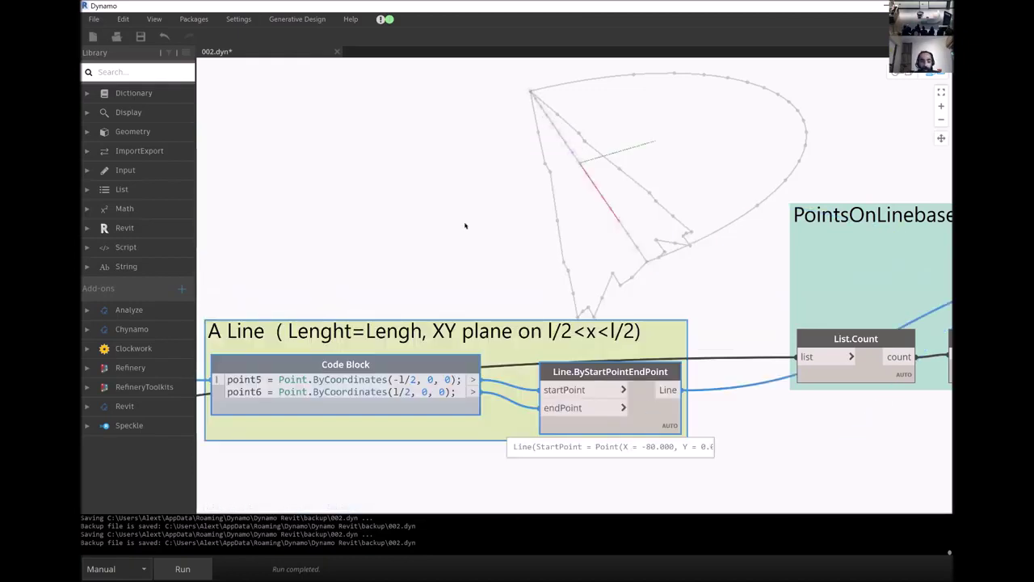
scroll(609, 366, up, 1)
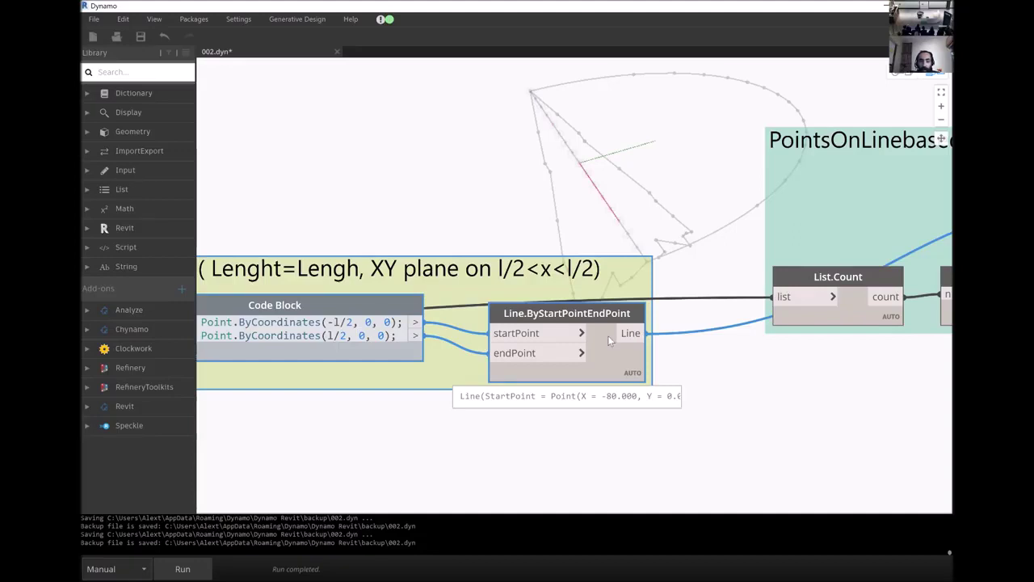
click(695, 390)
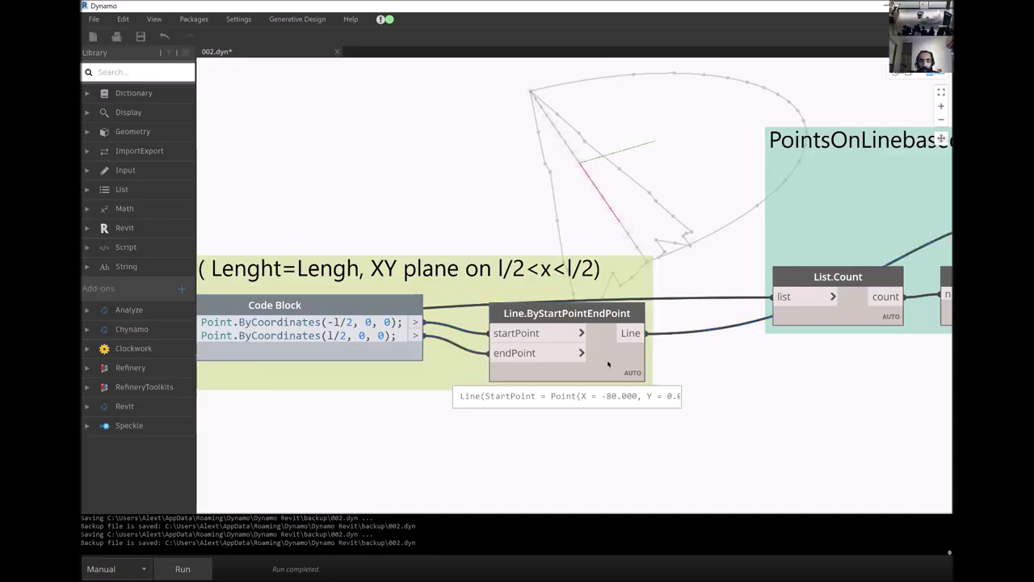
click(609, 364)
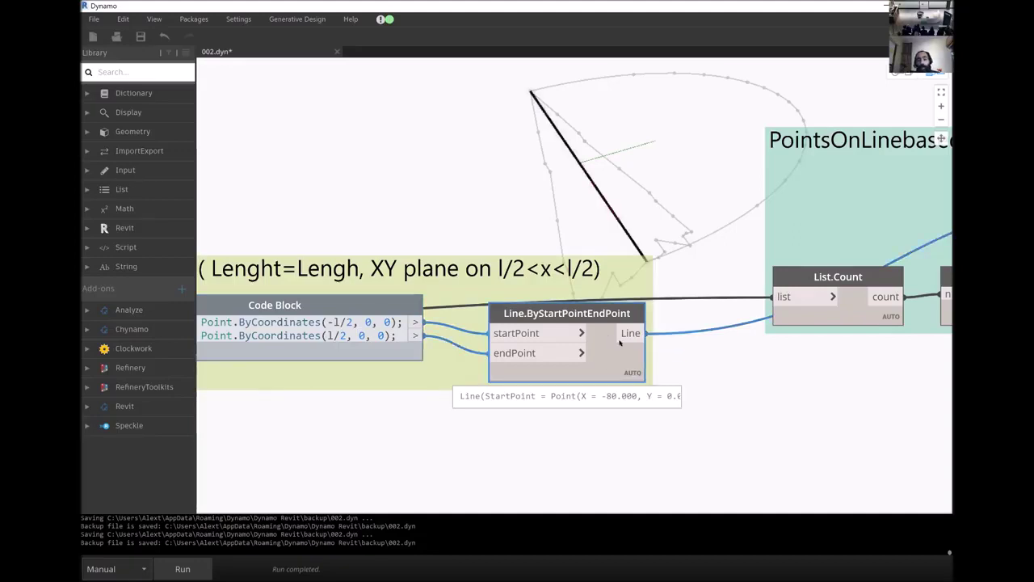
scroll(509, 392, down, 2)
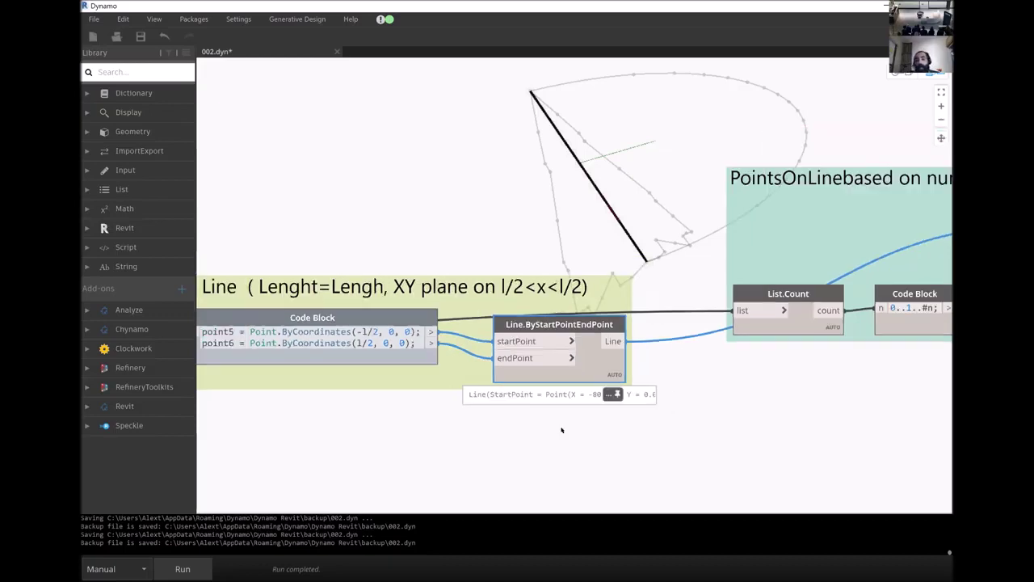
scroll(437, 312, down, 2)
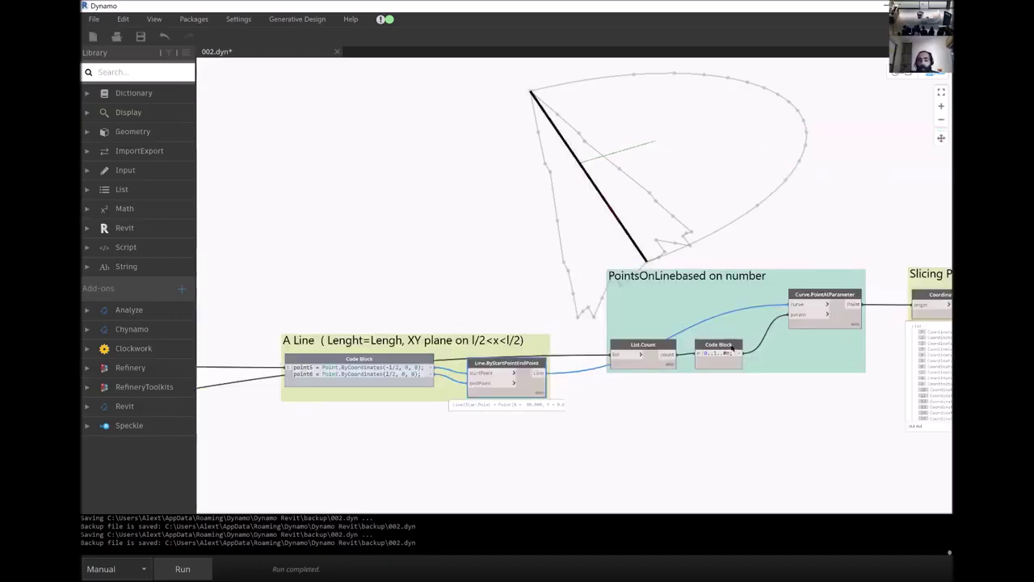
Preview the CoordinateSystem.ByOrigin points and nudge YZPlane to show its planes along the line.
scroll(420, 339, down, 3)
scroll(719, 339, up, 5)
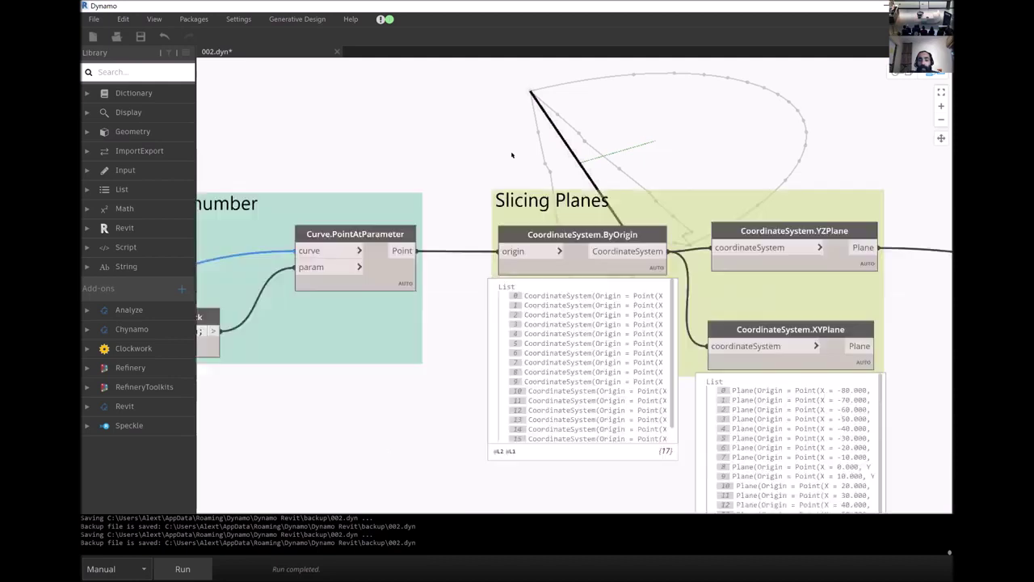
click(582, 234)
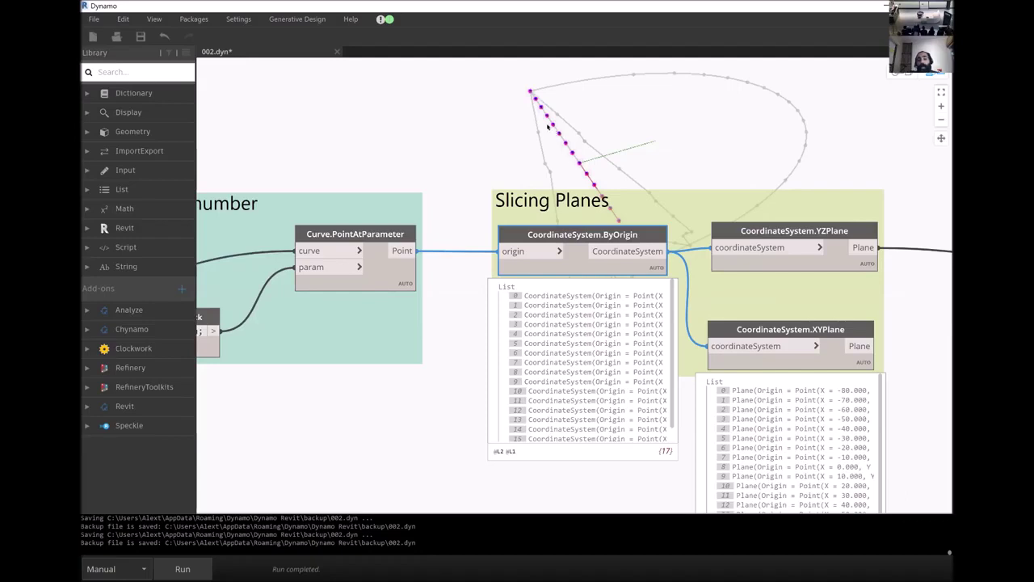
mouse_move(701, 271)
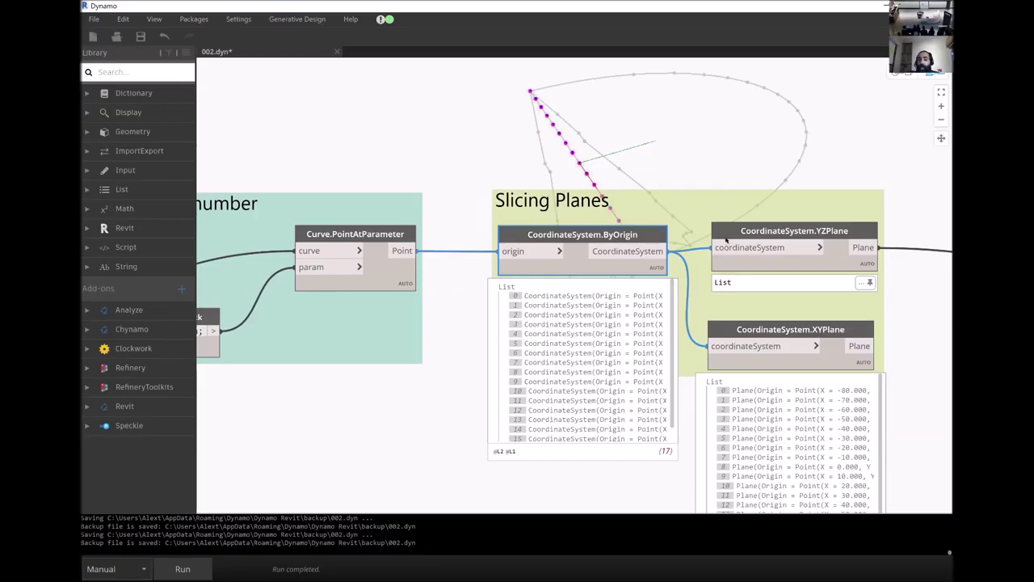
scroll(723, 253, up, 1)
drag(724, 238, 714, 247)
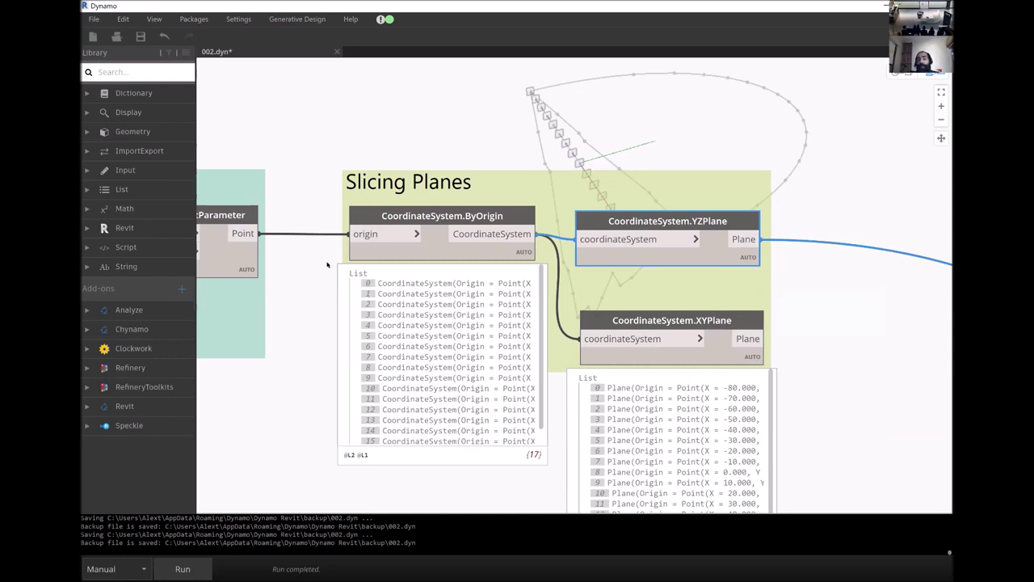
scroll(501, 275, down, 1)
Highlight the half-ellipse arc and nudge Geometry.Intersect to preview its 17 intersection points.
scroll(669, 376, down, 5)
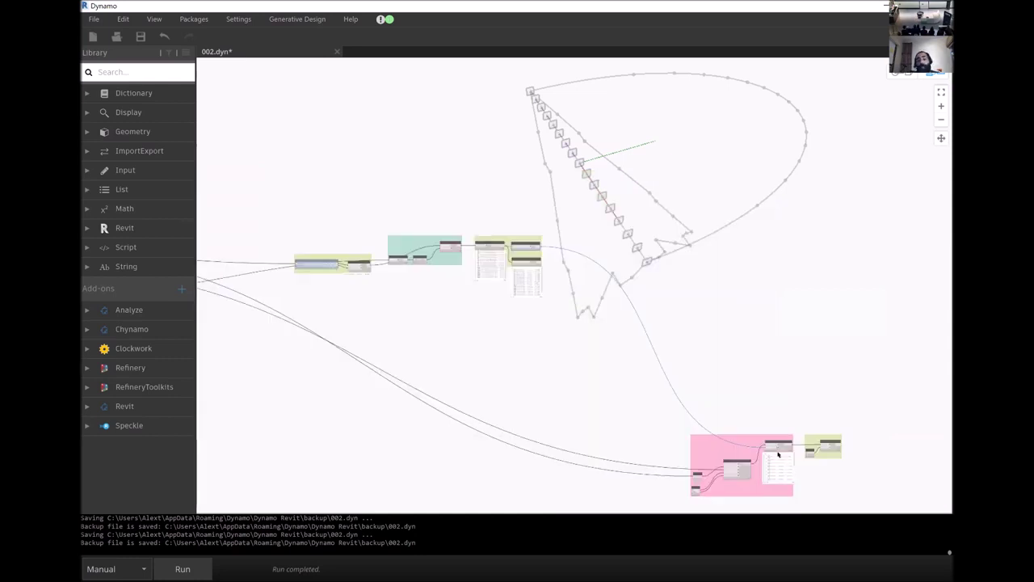
scroll(765, 418, up, 4)
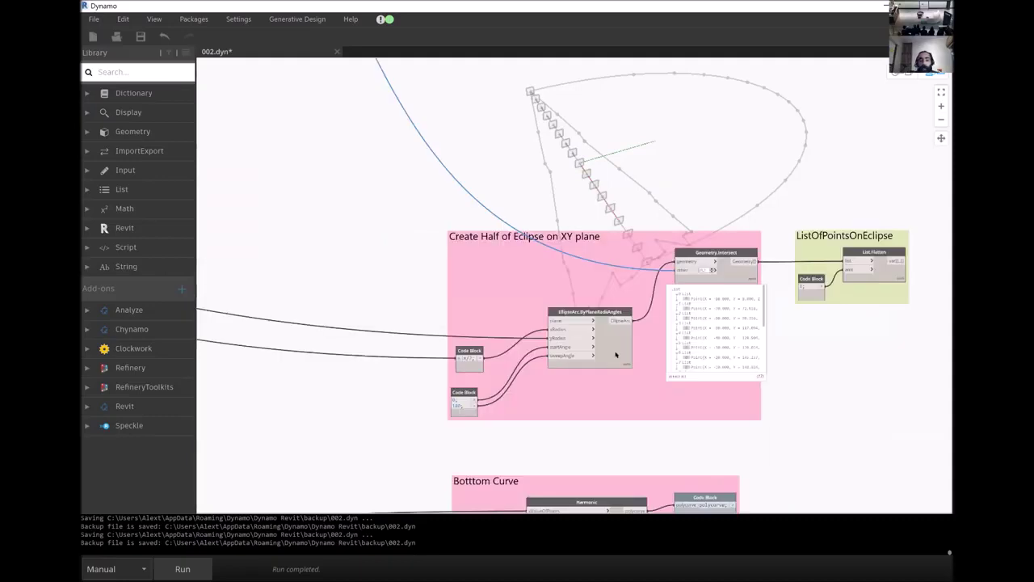
click(569, 321)
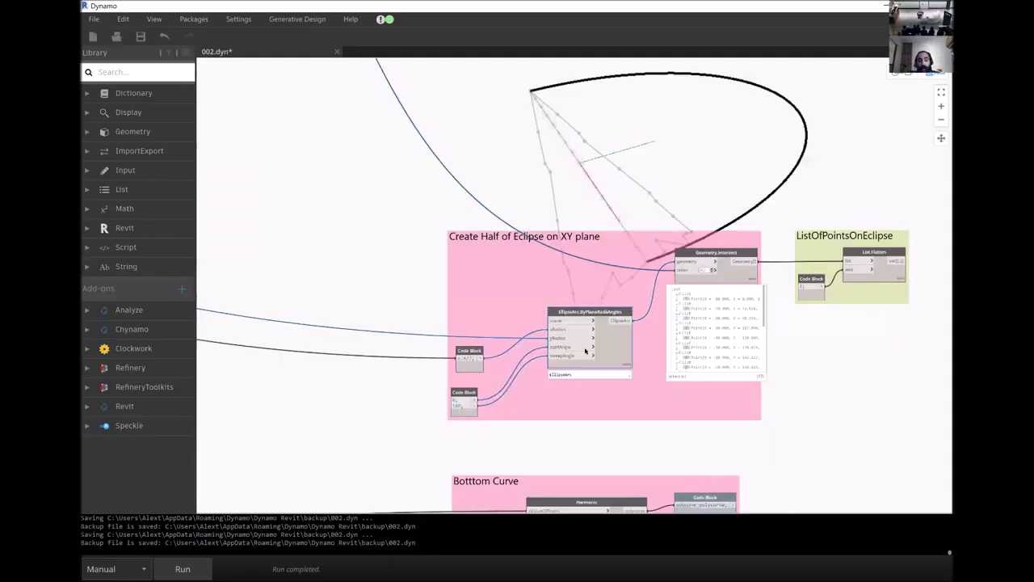
scroll(530, 310, up, 5)
scroll(526, 307, down, 4)
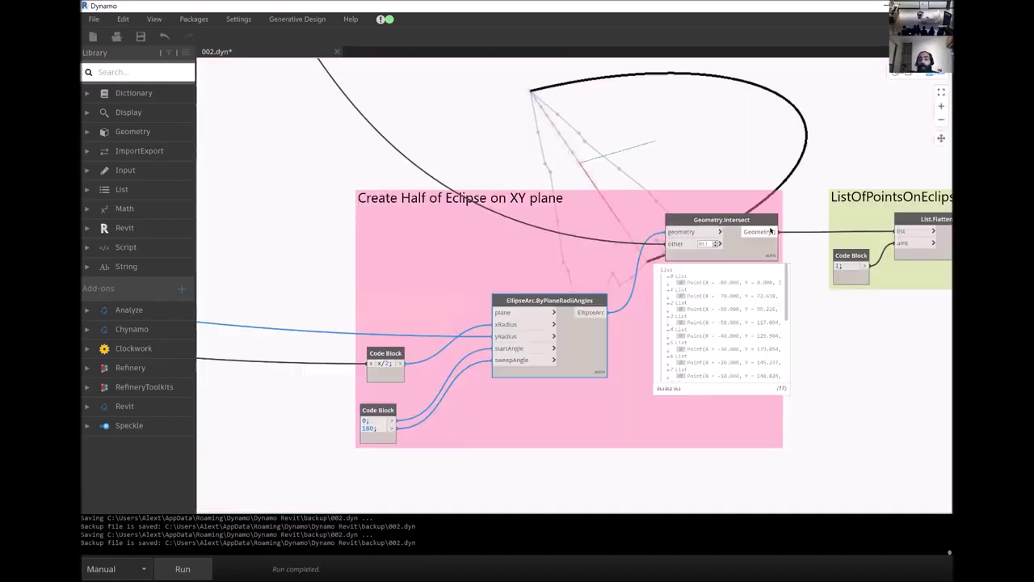
drag(750, 260, 719, 274)
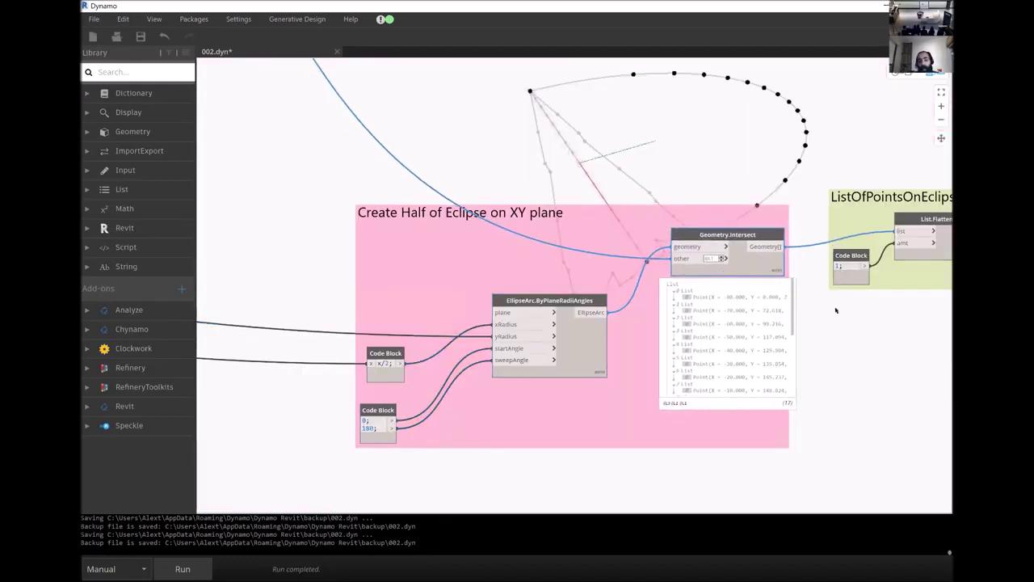
scroll(479, 144, down, 4)
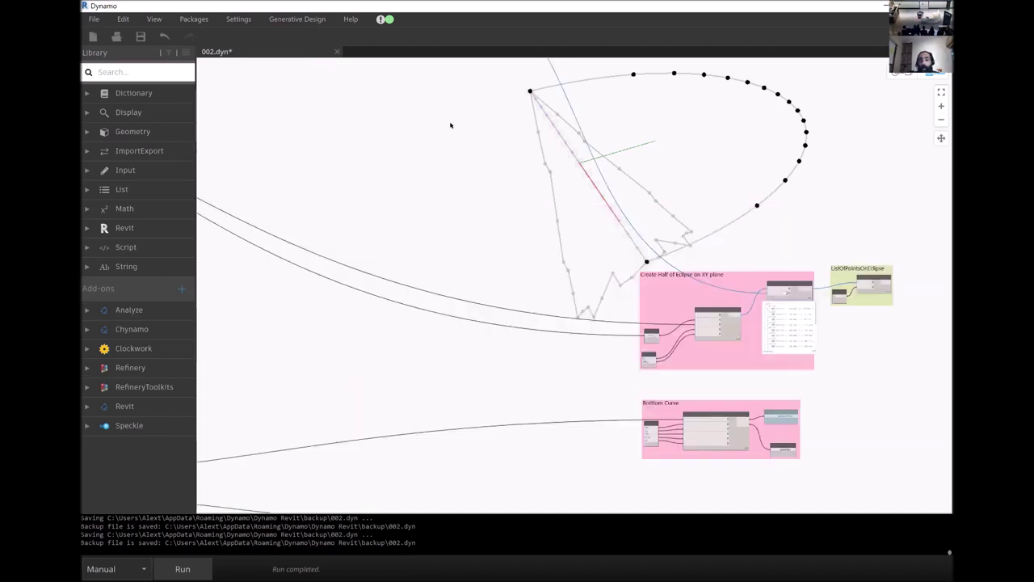
scroll(600, 381, down, 3)
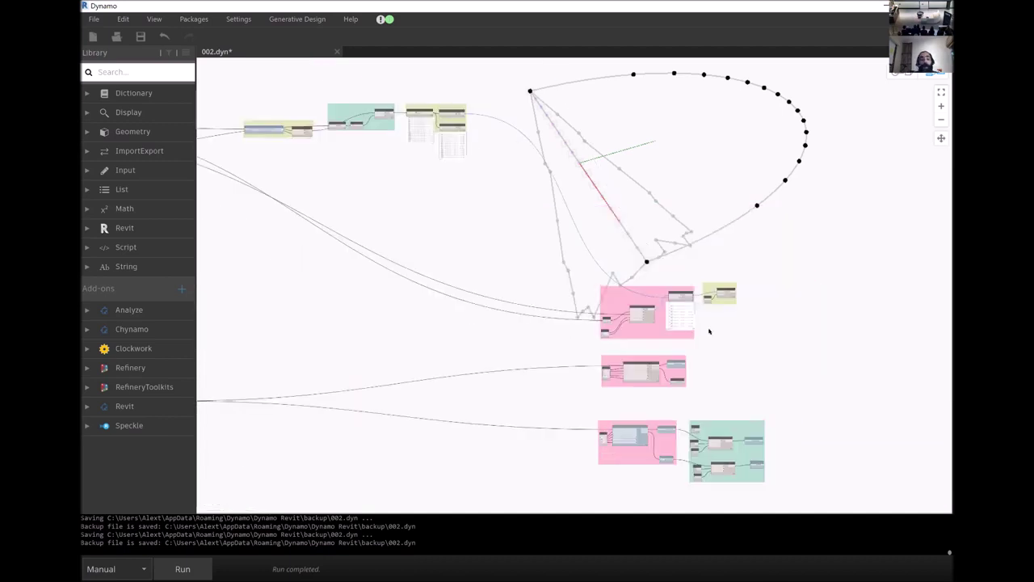
scroll(689, 402, up, 4)
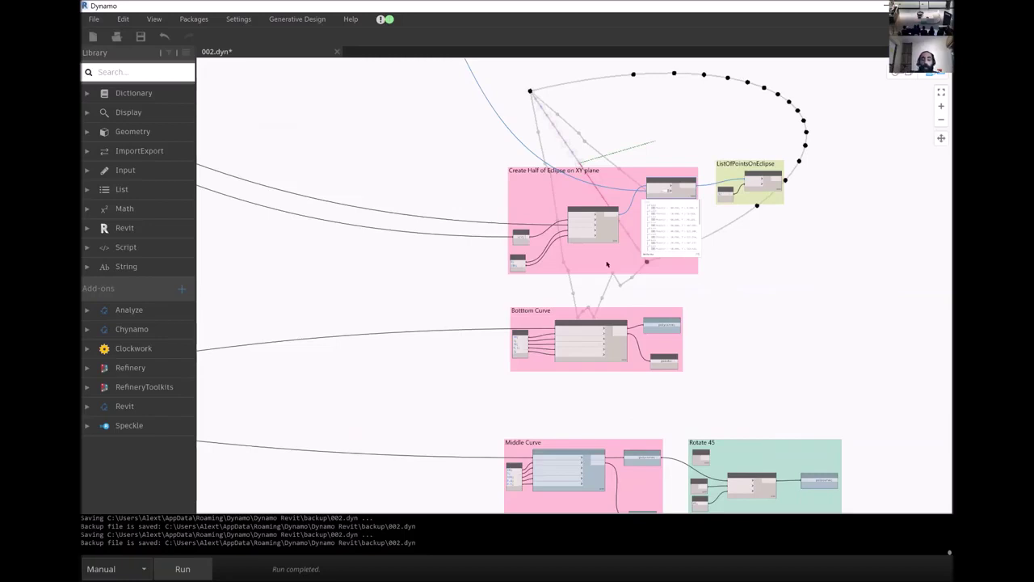
Move the Harmonic node lower in Bottom Curve and bring up File Explorer with the lab files.
scroll(623, 396, up, 4)
click(602, 310)
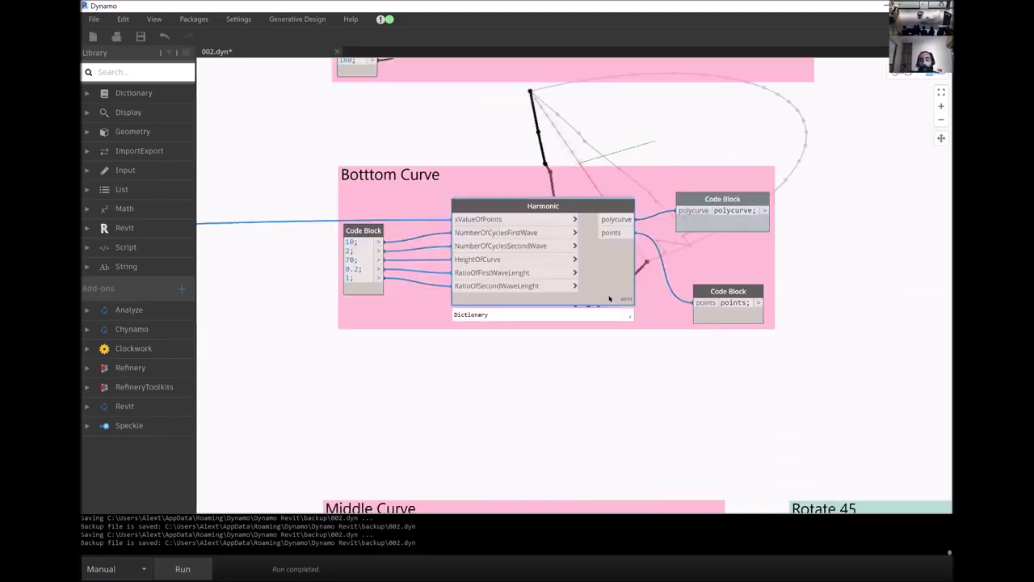
drag(602, 312, 589, 371)
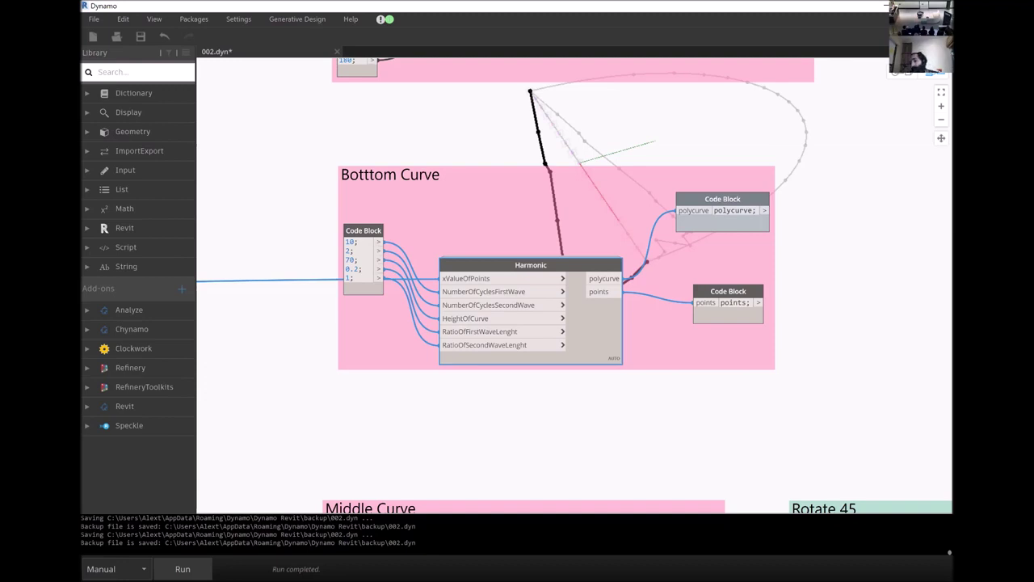
key(alt+Tab)
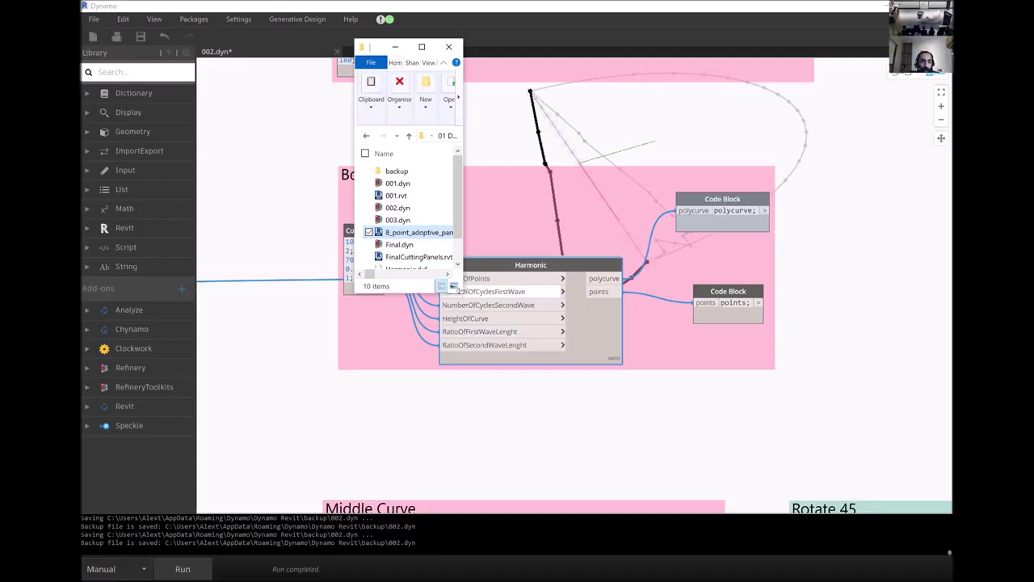
Widen the File Explorer window to view 02 LAB FILES, then close it.
drag(455, 289, 595, 291)
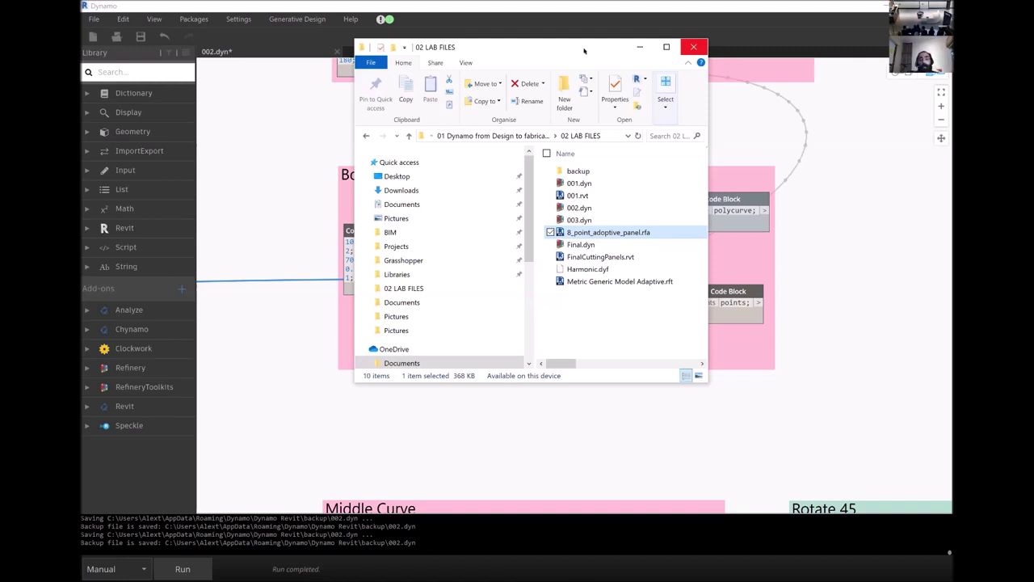
key(alt+F4)
scroll(614, 380, down, 3)
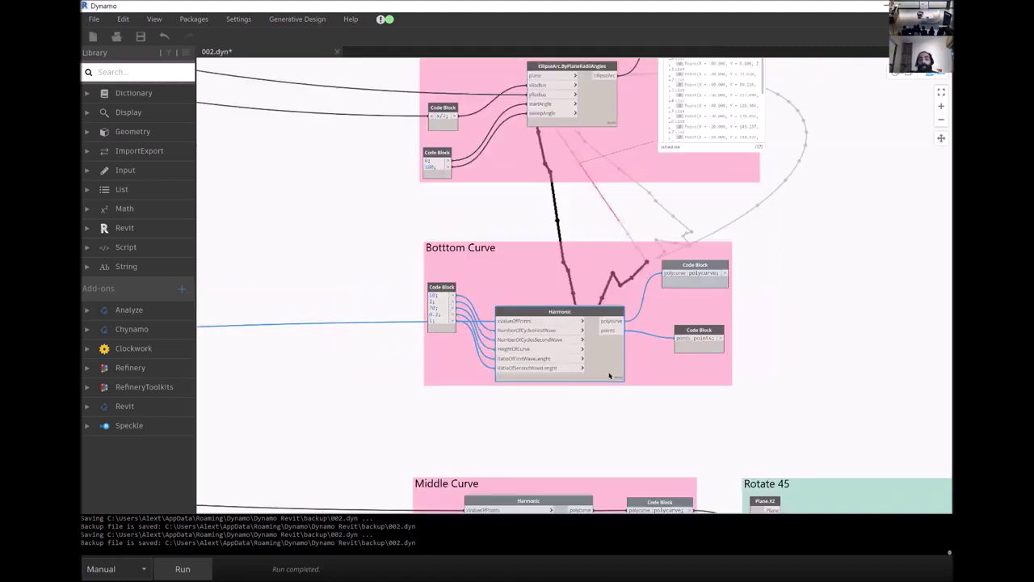
scroll(687, 176, down, 2)
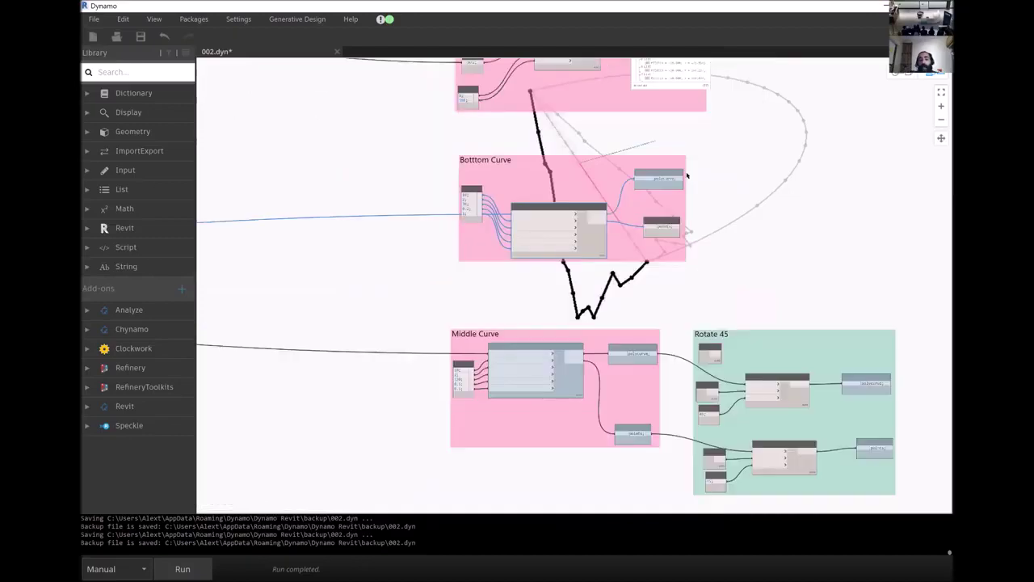
scroll(660, 299, up, 1)
scroll(536, 173, up, 5)
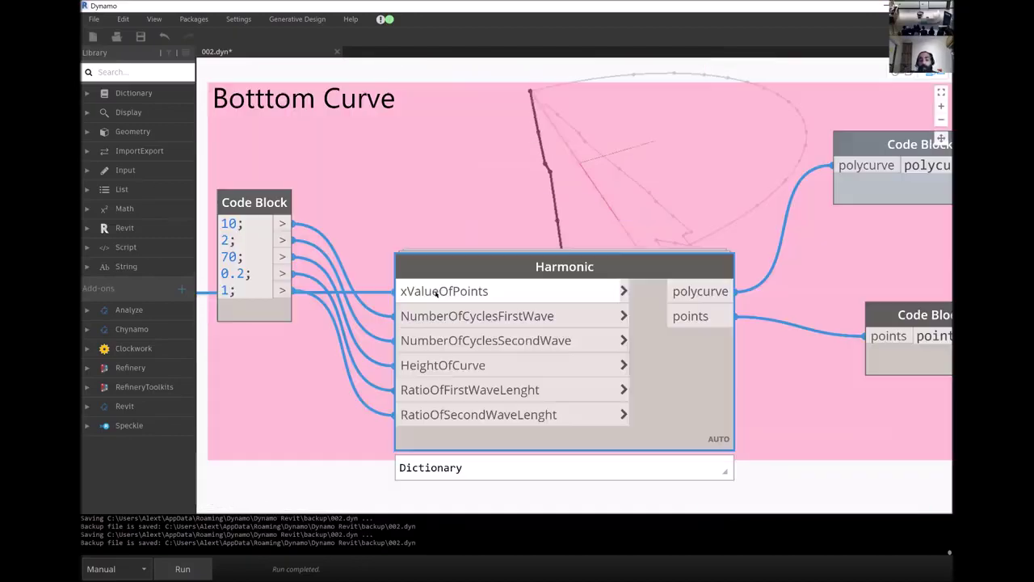
scroll(474, 201, down, 5)
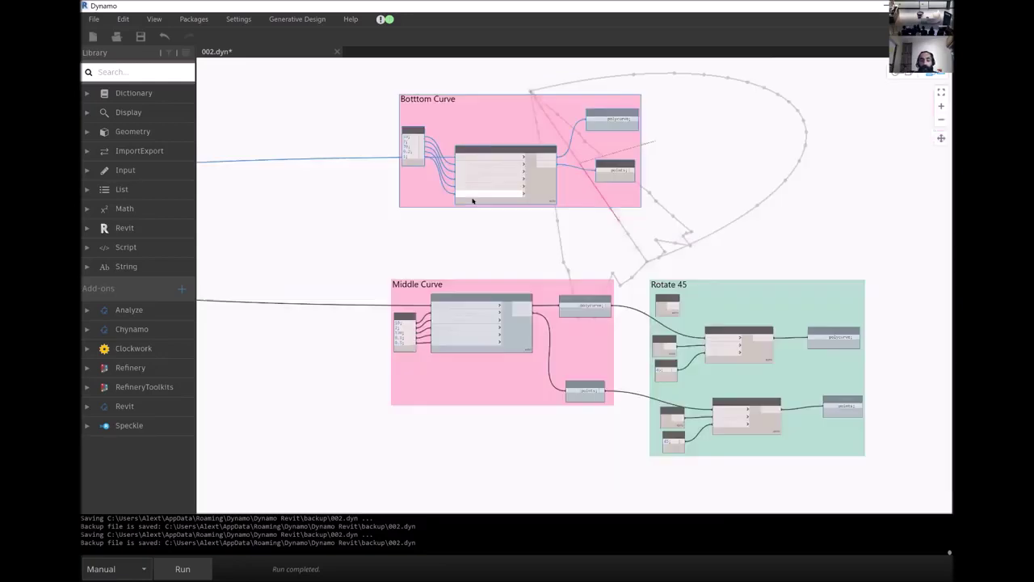
scroll(355, 159, down, 1)
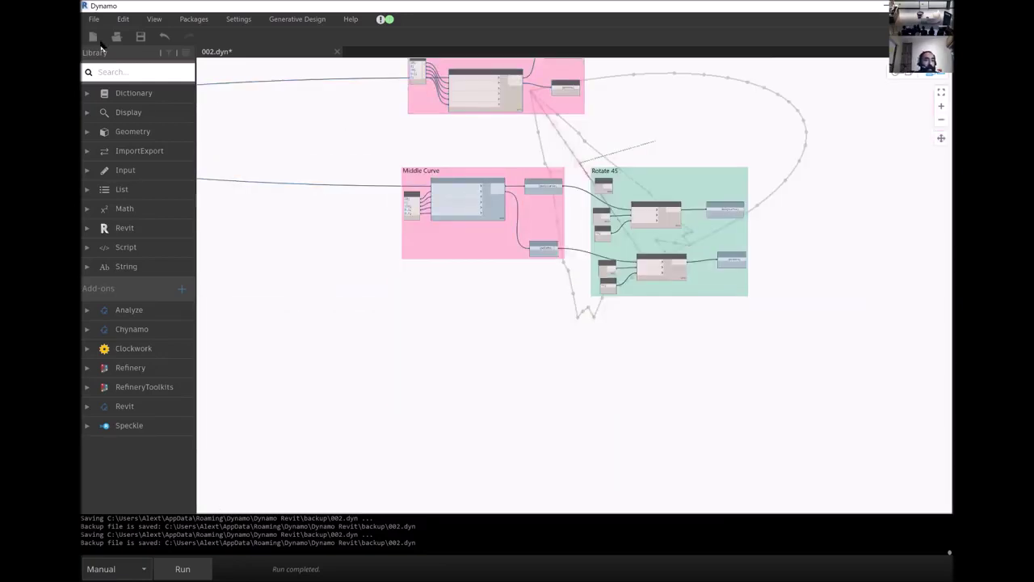
Open 003.dyn from 02 LAB FILES, discarding the unsaved changes to 002.dyn.
click(93, 19)
key(alt+F4)
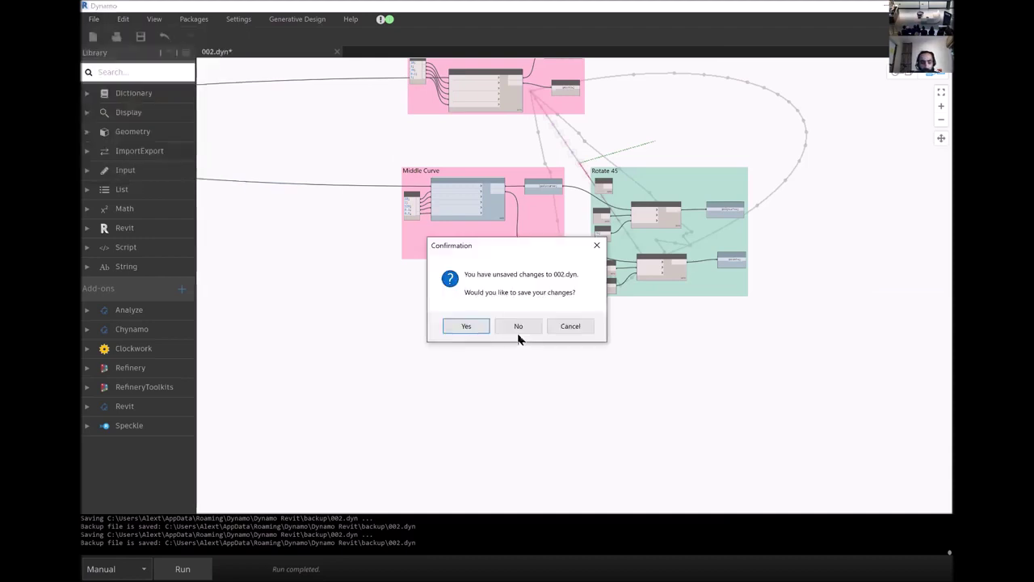
key(n)
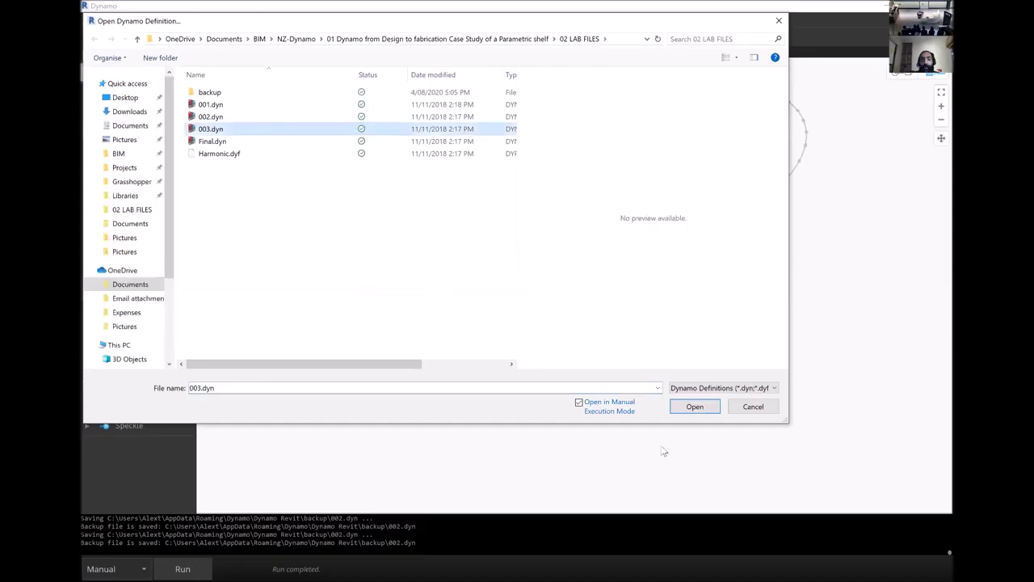
key(Return)
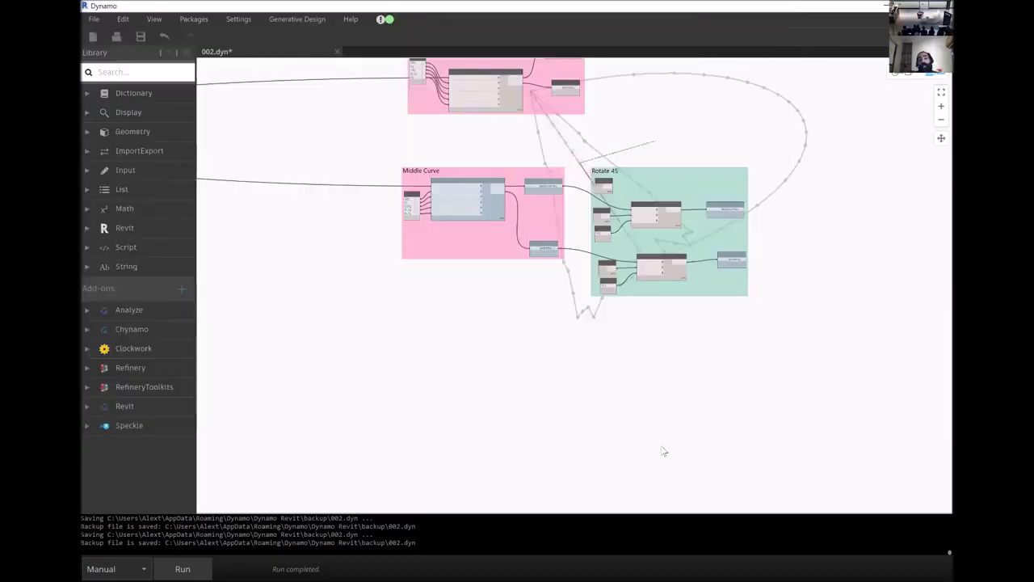
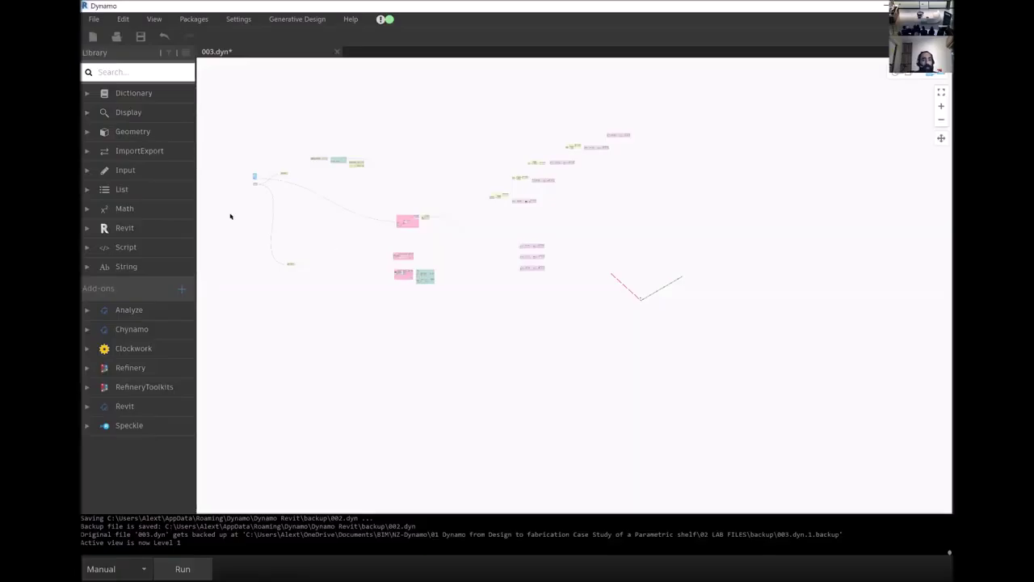
Unfreeze the Lenght input node and run the graph to regenerate the shelf wireframe.
scroll(318, 249, up, 5)
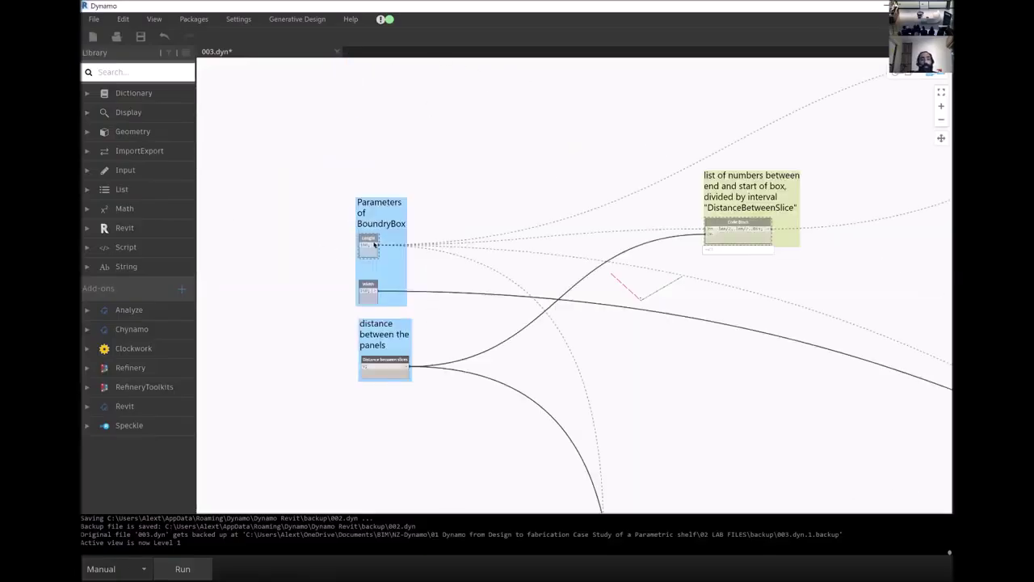
right_click(254, 240)
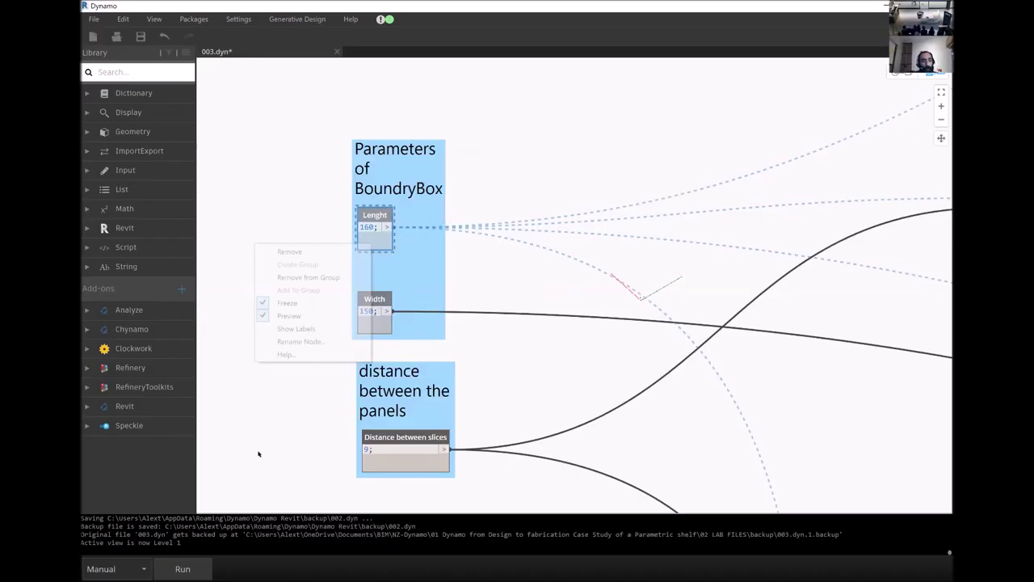
click(278, 315)
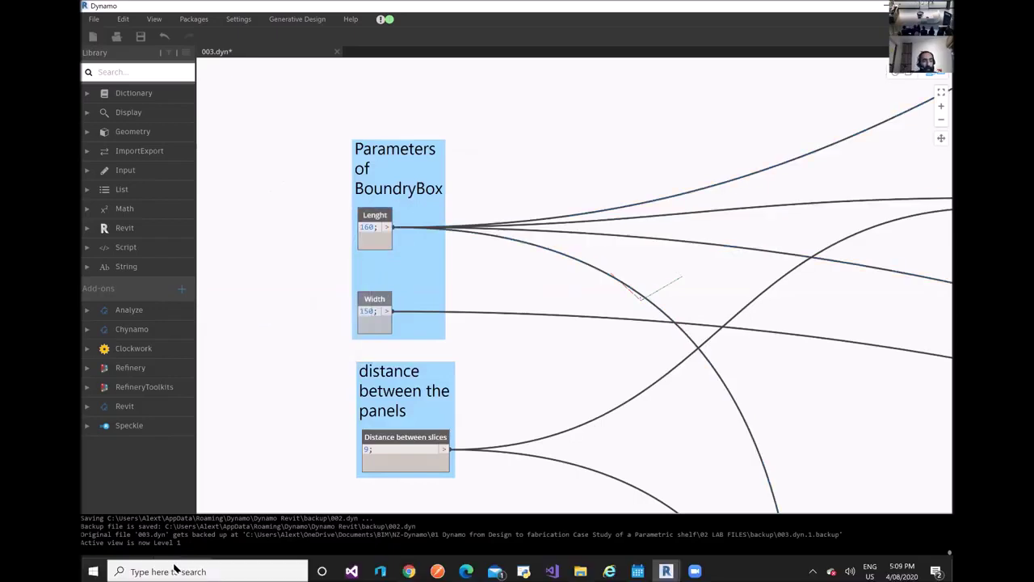
click(183, 569)
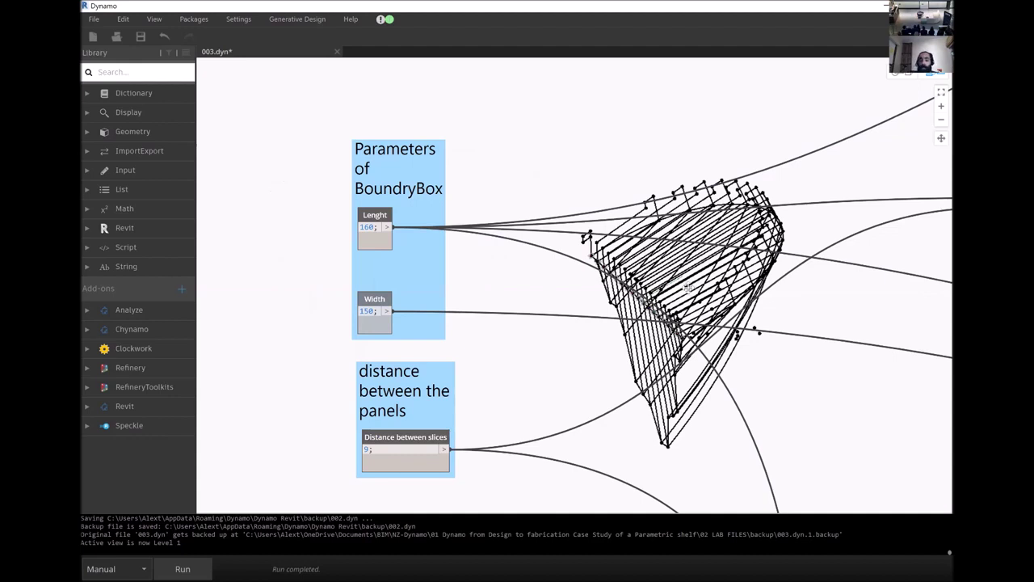
key(ctrl+b)
right_drag(659, 173, 778, 238)
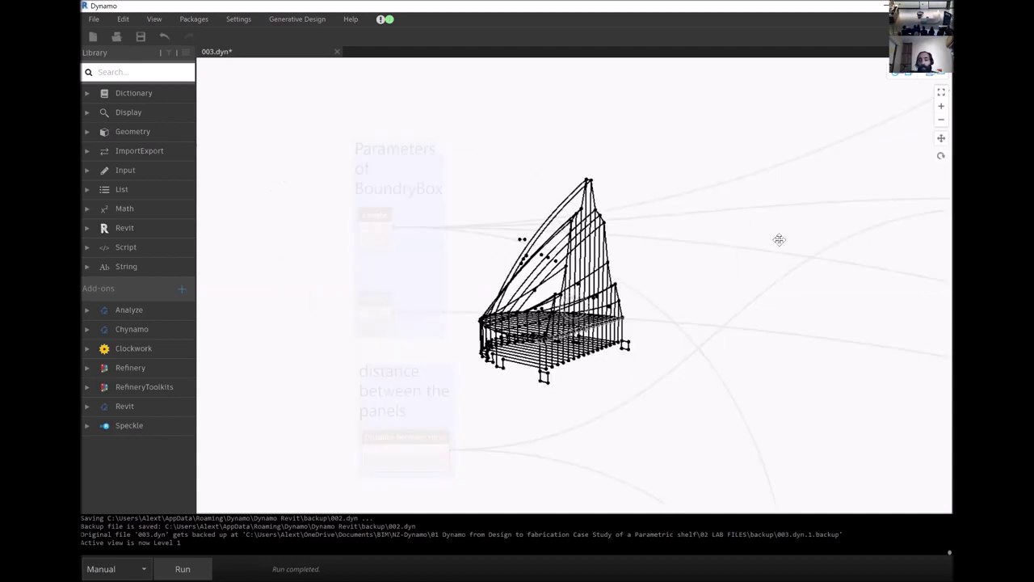
right_drag(752, 347, 773, 367)
right_drag(573, 305, 639, 355)
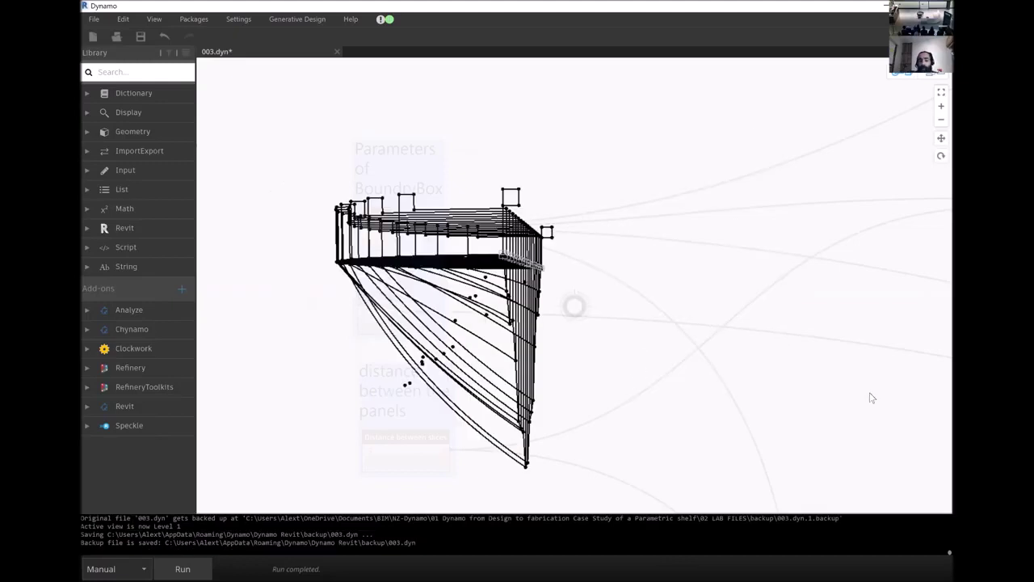
right_drag(841, 401, 843, 397)
key(ctrl+b)
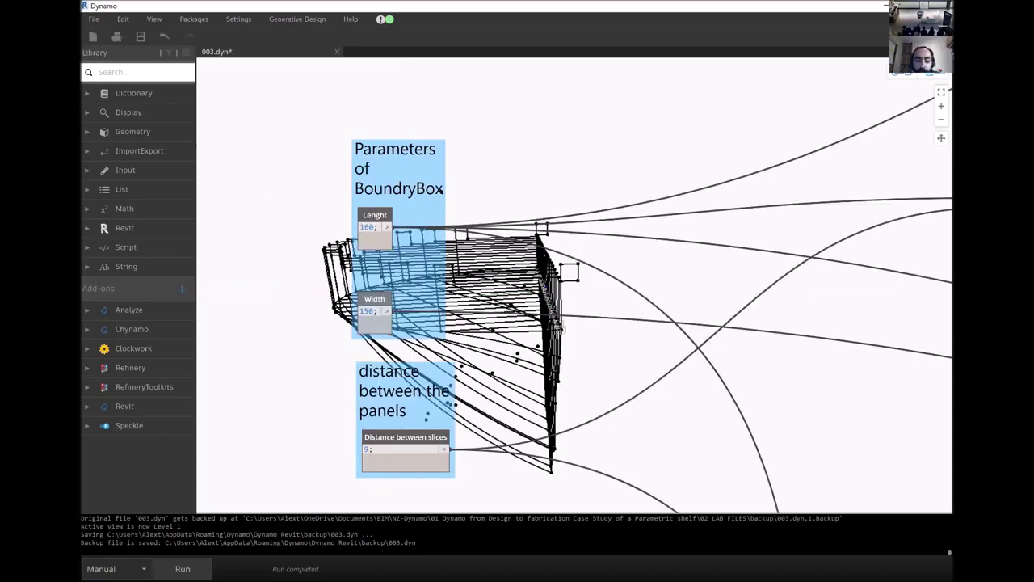
scroll(455, 209, down, 5)
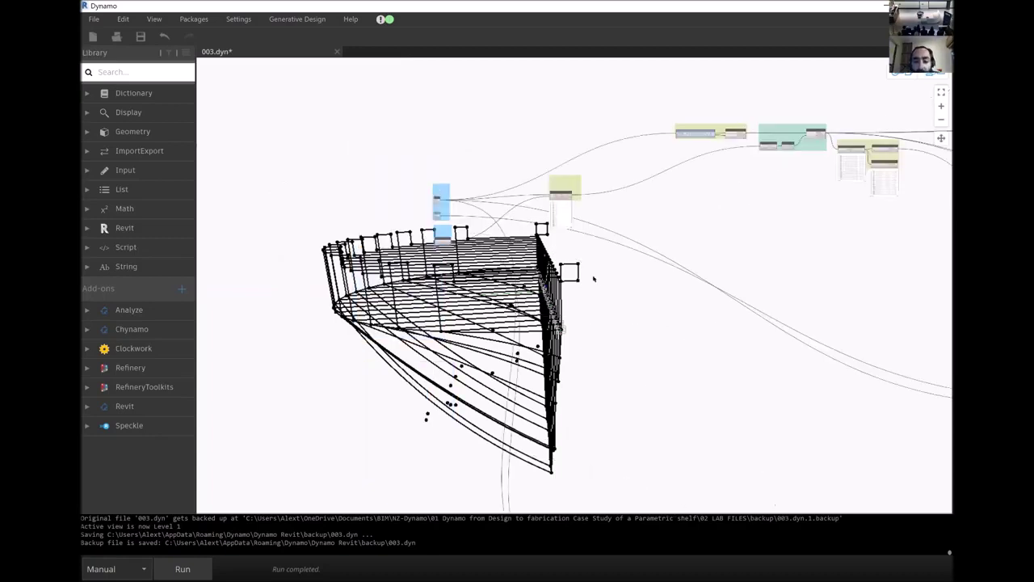
scroll(695, 230, down, 5)
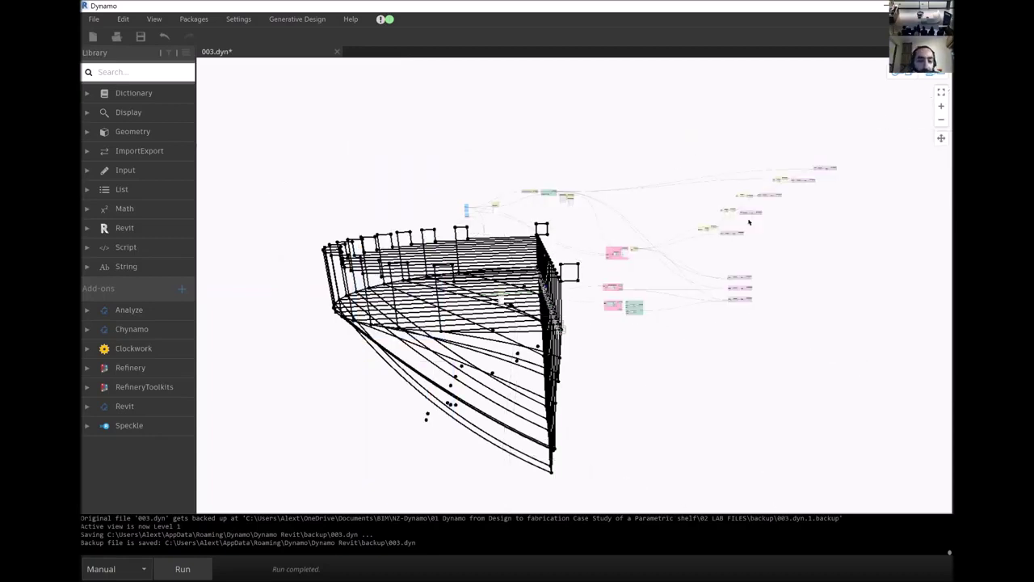
scroll(537, 349, up, 5)
scroll(502, 228, down, 5)
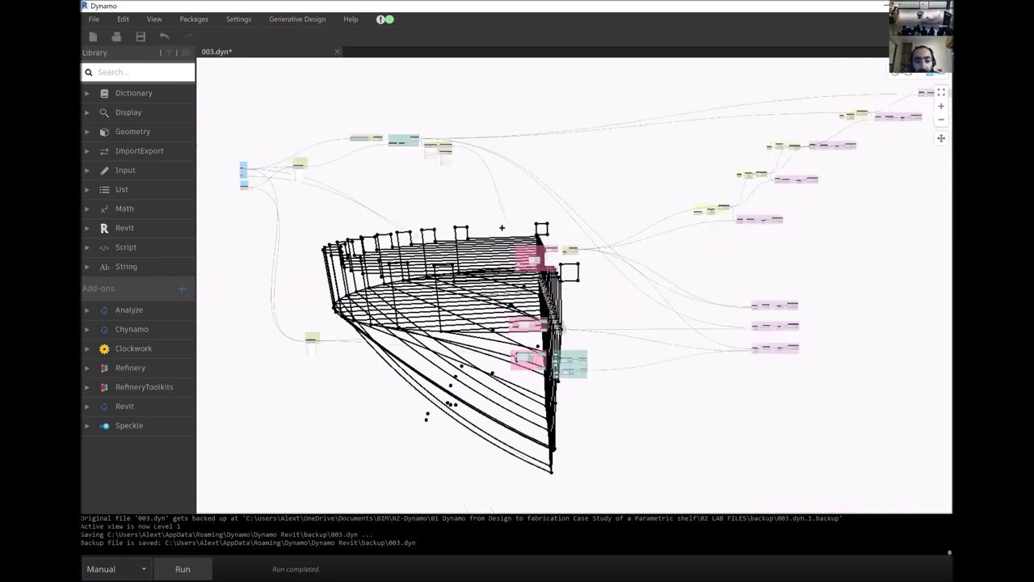
drag(502, 228, 684, 449)
scroll(583, 385, up, 5)
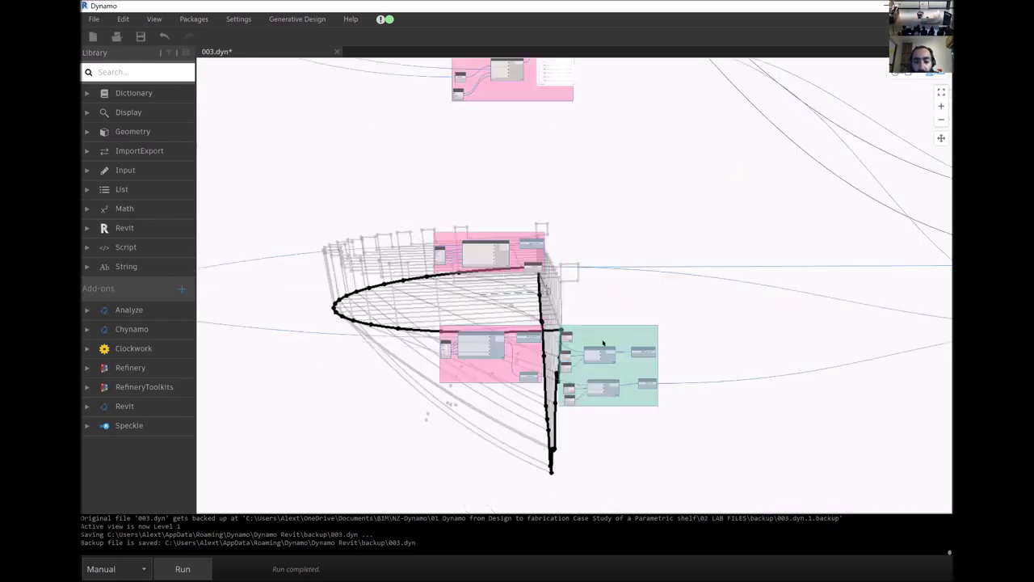
scroll(485, 292, up, 3)
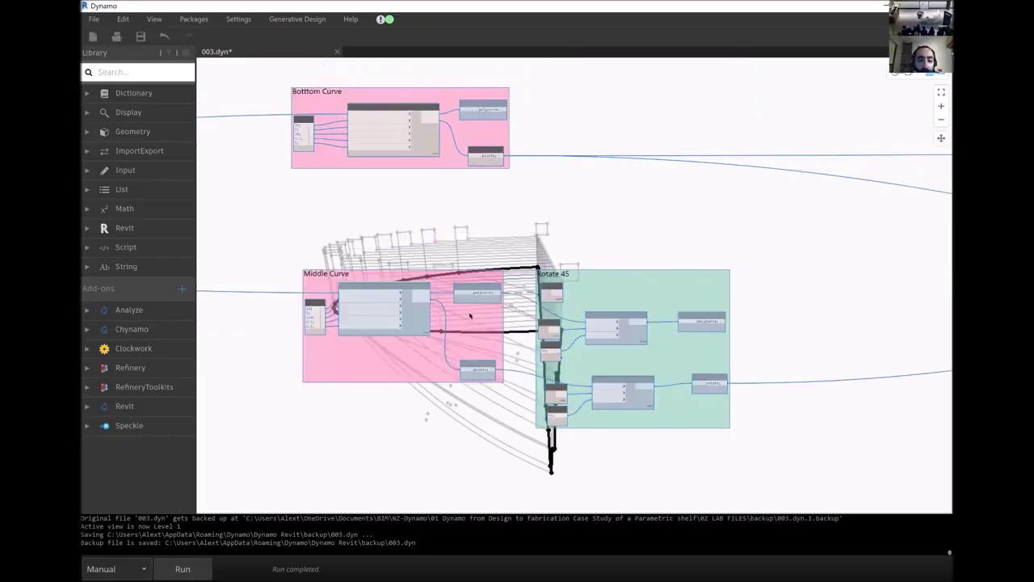
scroll(511, 288, up, 2)
Inspect the context options of the Middle Curve and Geometry.Rotate nodes.
right_click(509, 286)
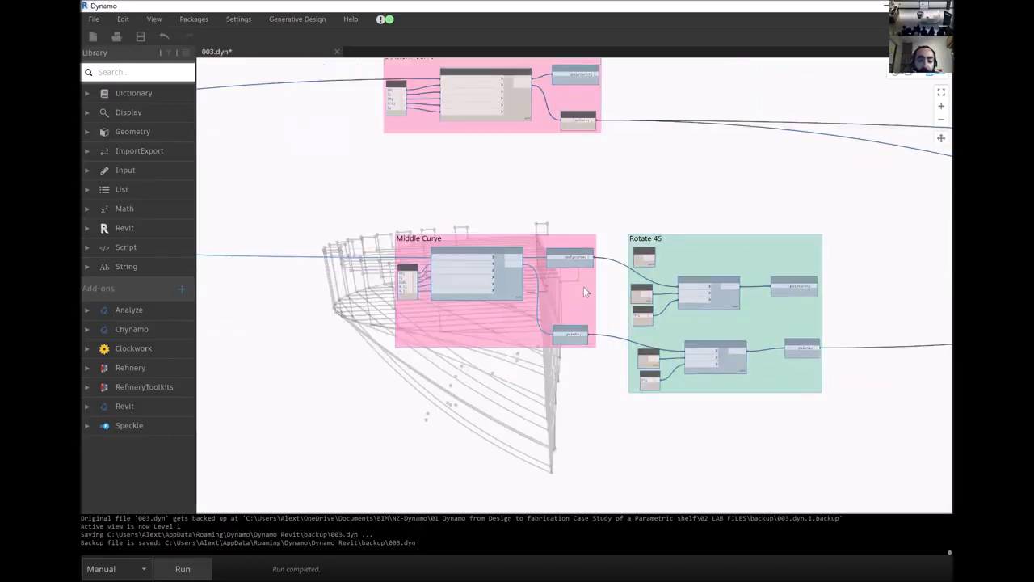
scroll(727, 304, up, 2)
right_click(721, 301)
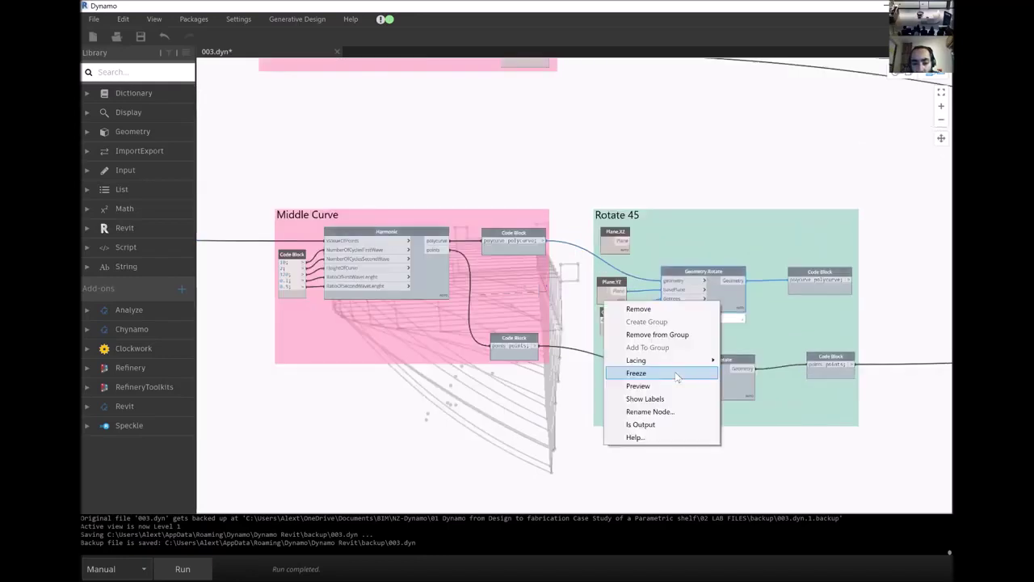
click(676, 385)
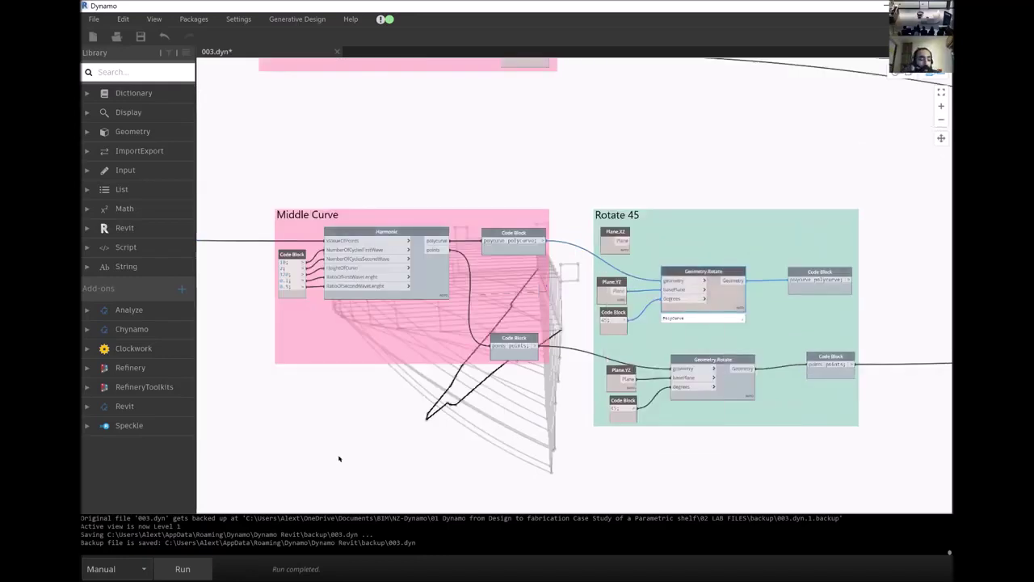
click(415, 393)
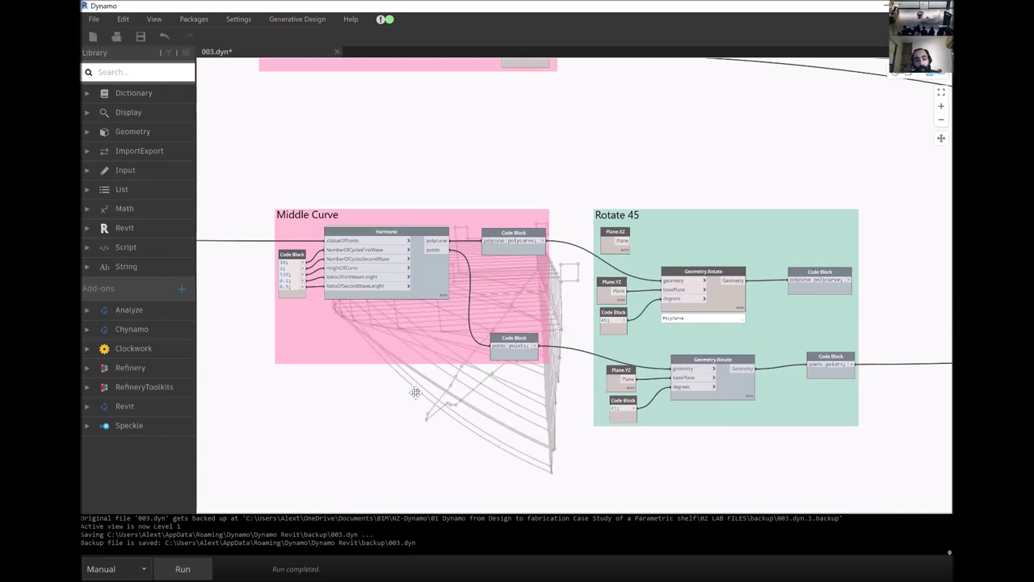
Orbit the shelf preview, then move the Rotate 45 group up-right beside Middle Curve.
key(ctrl+b)
right_drag(358, 393, 592, 414)
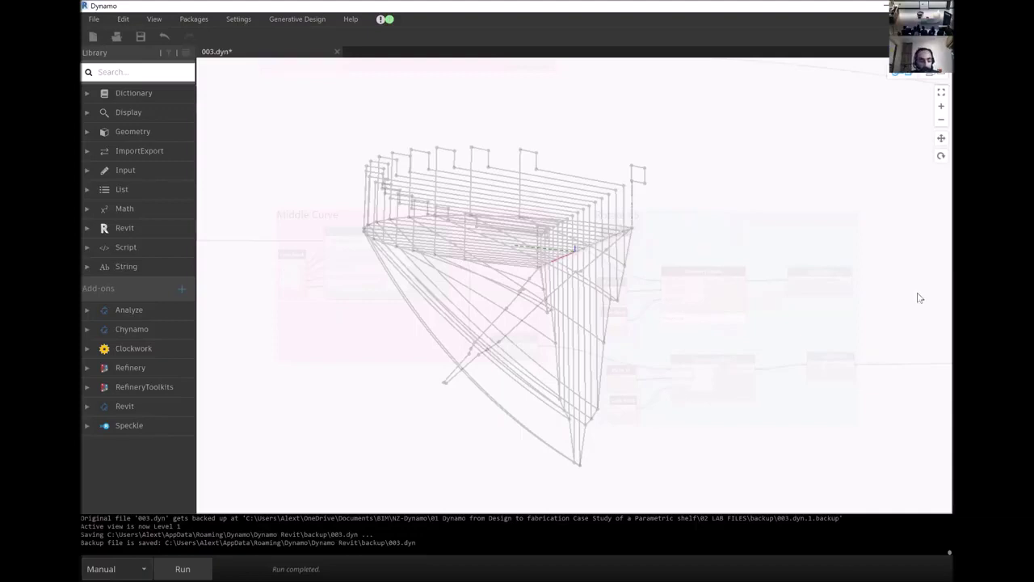
key(ctrl+b)
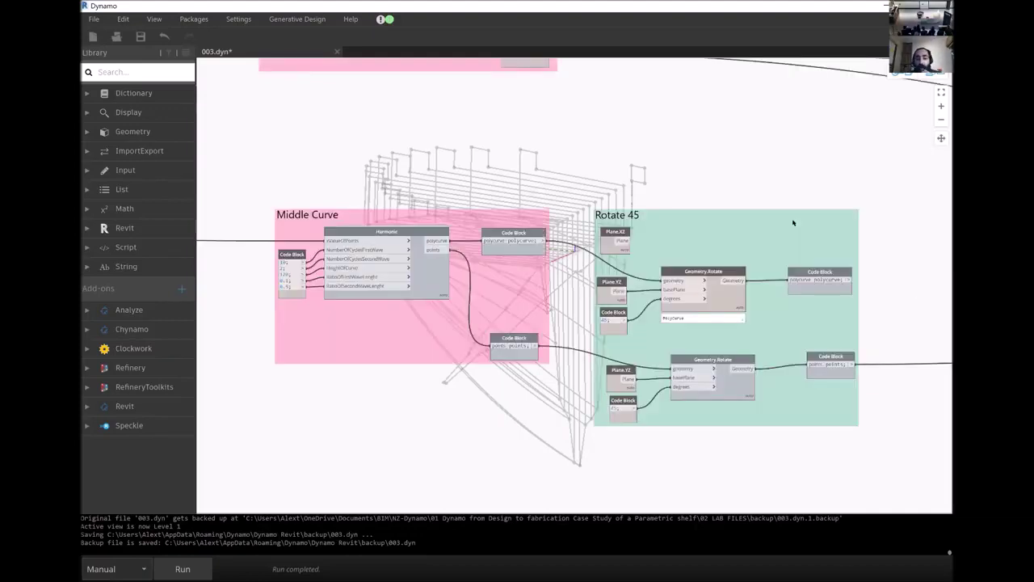
drag(803, 215, 846, 180)
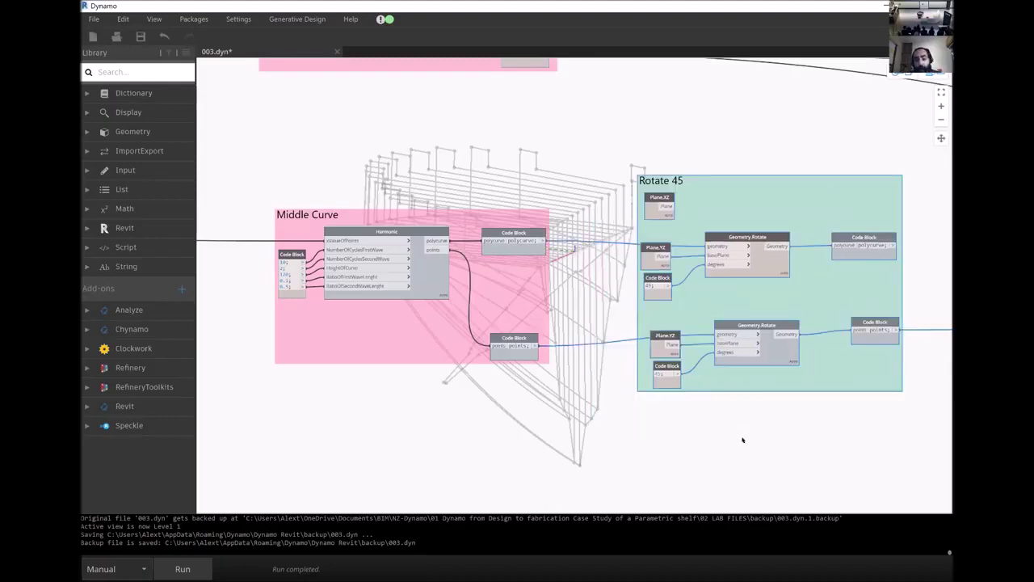
click(517, 437)
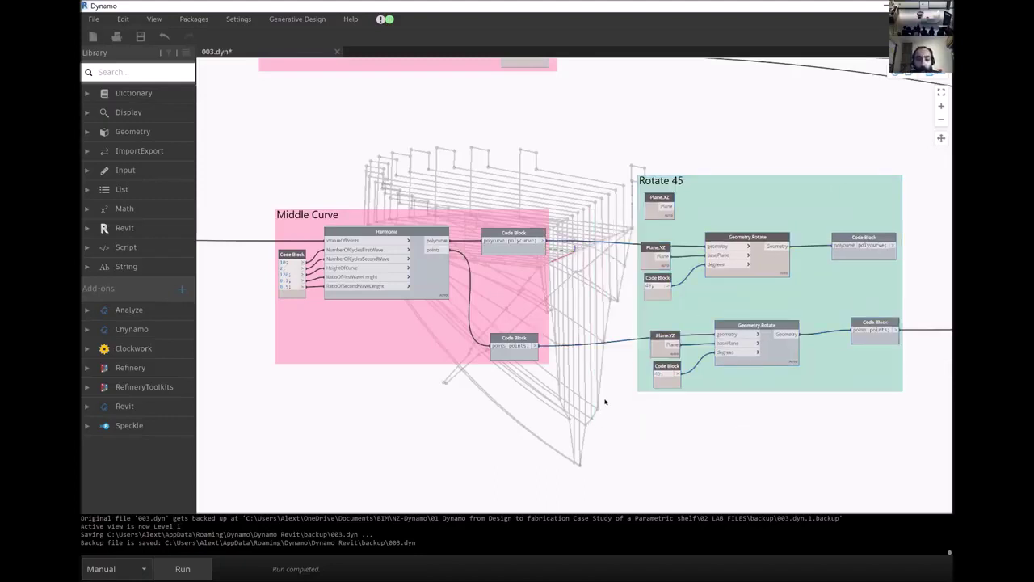
scroll(528, 431, down, 2)
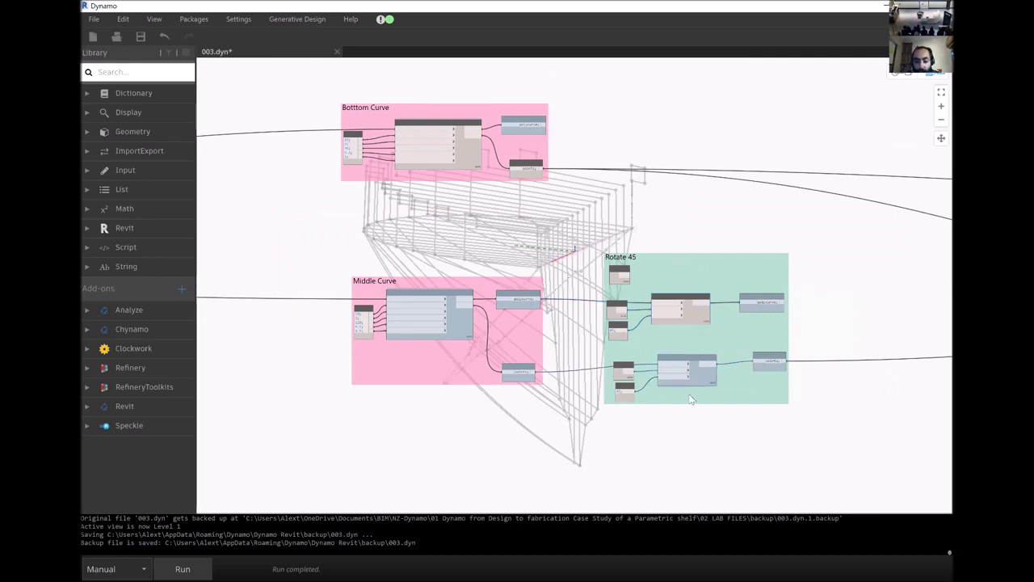
Nudge the Front Curves List.Create node slightly to the right.
right_click(642, 462)
click(727, 413)
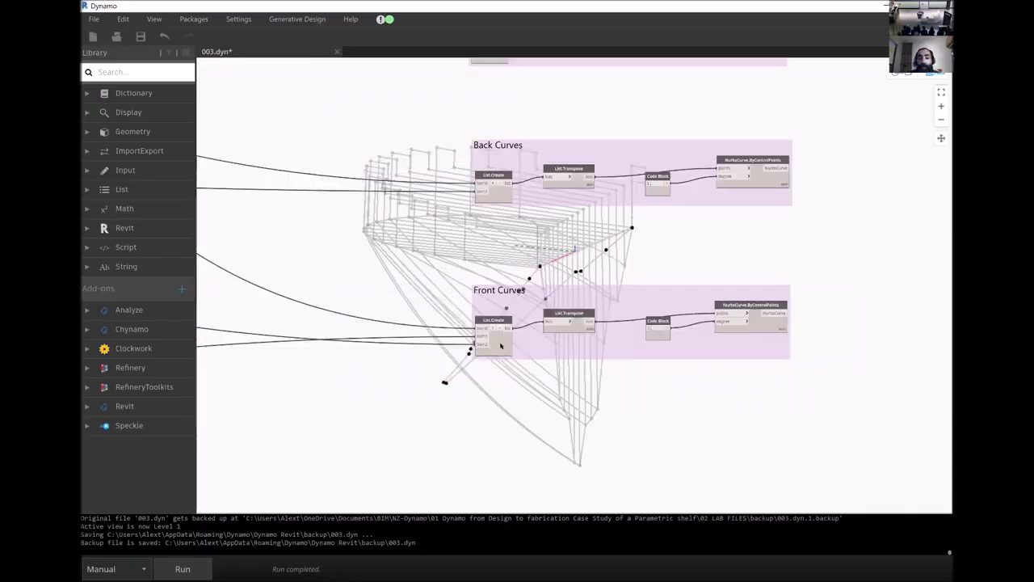
click(501, 346)
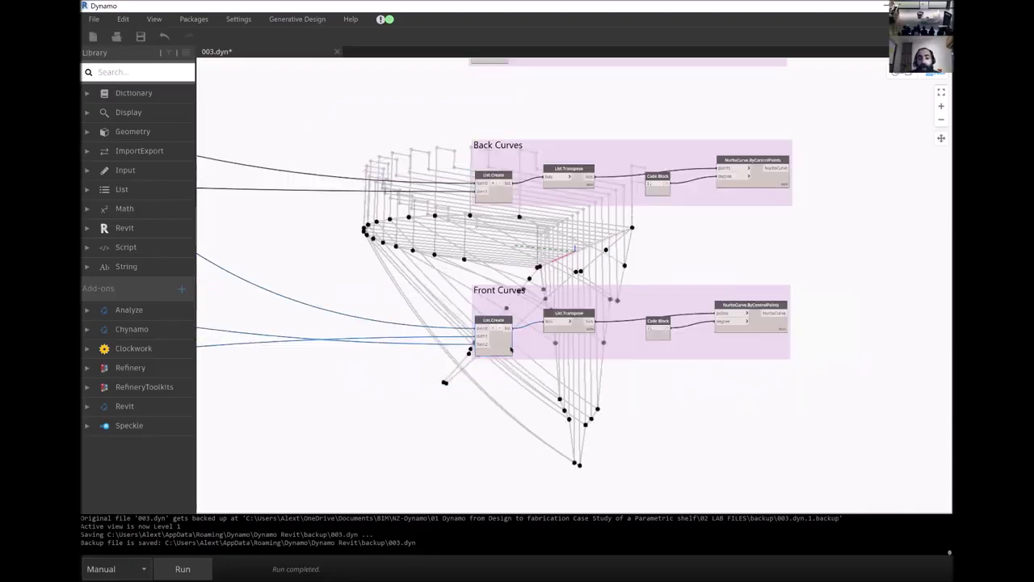
scroll(495, 352, up, 4)
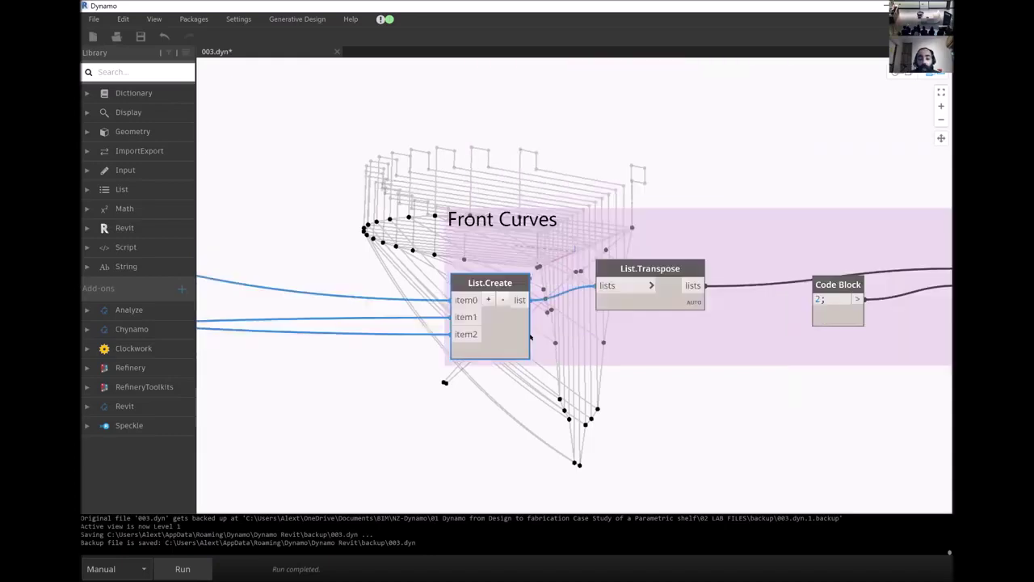
drag(486, 293, 506, 293)
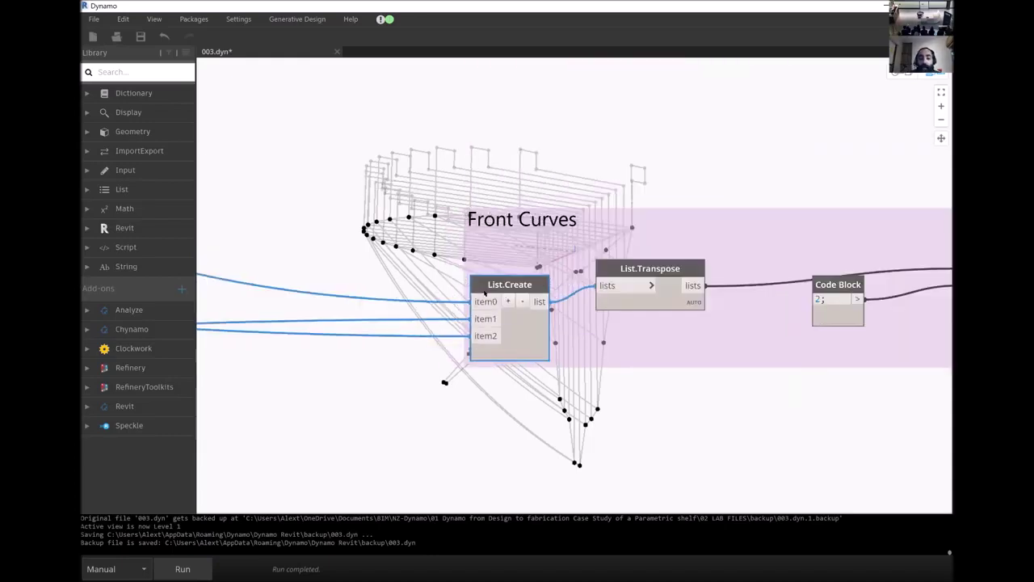
scroll(541, 352, down, 2)
scroll(330, 236, down, 5)
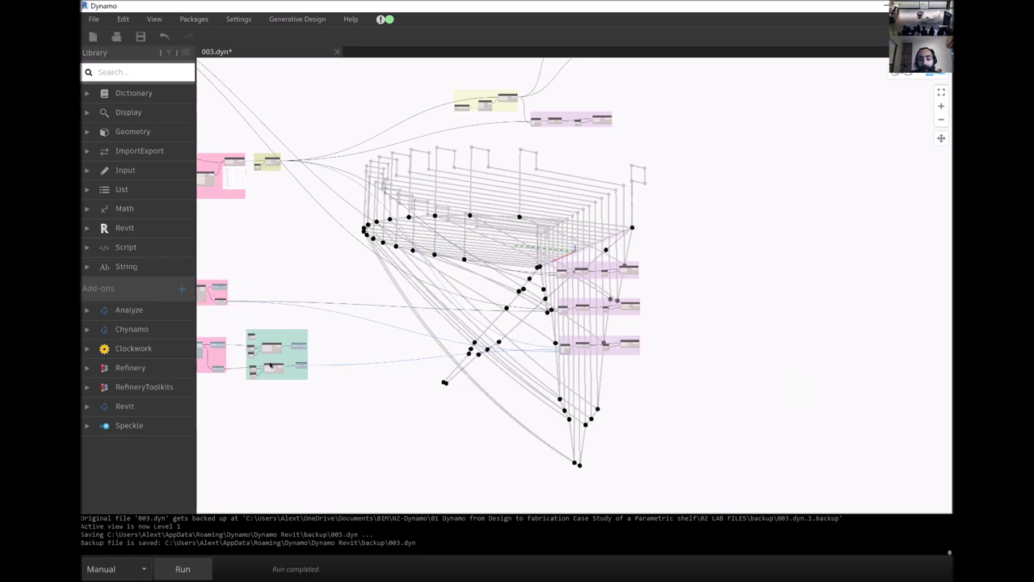
scroll(566, 318, up, 5)
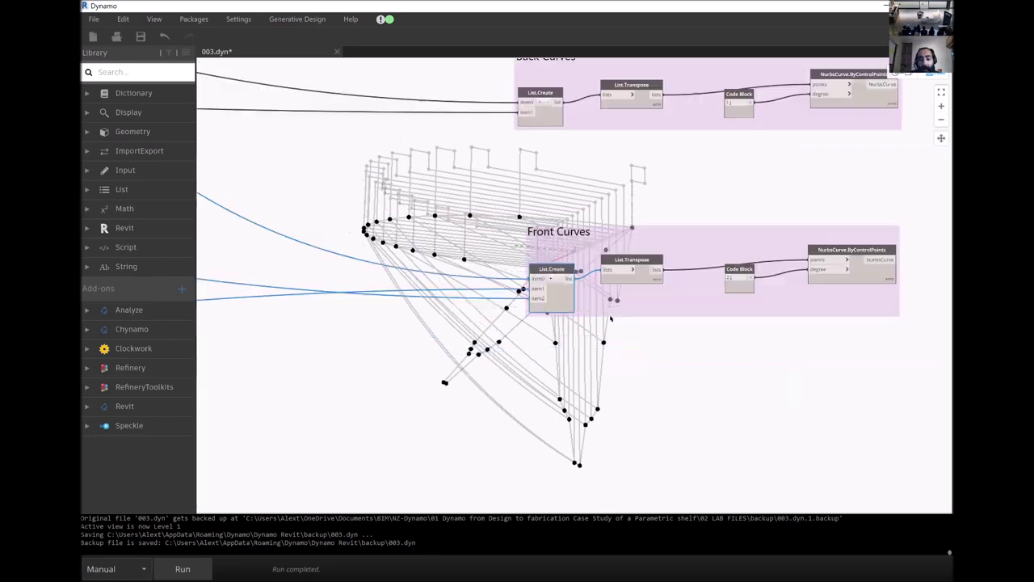
key(ctrl+z)
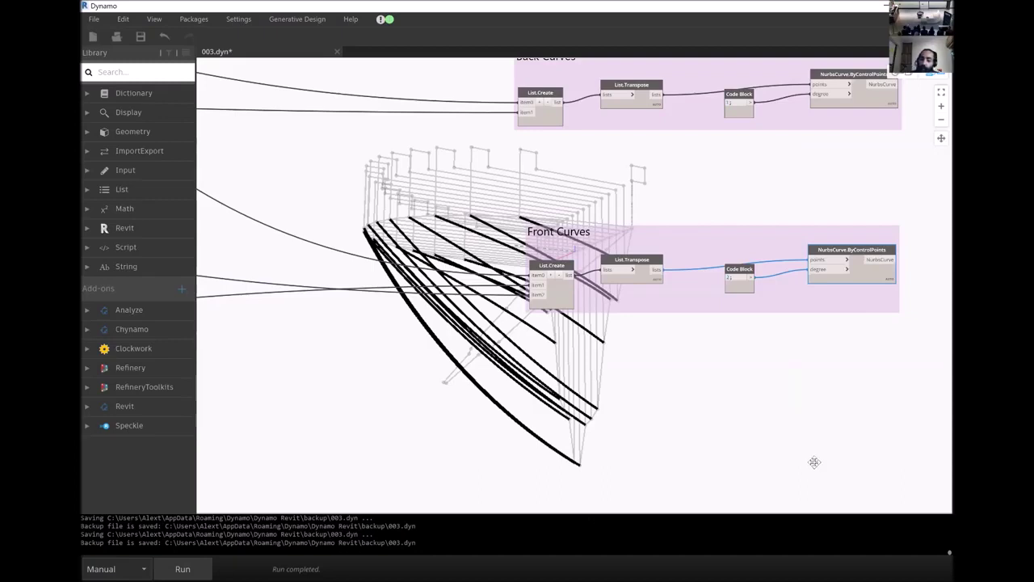
Highlight the Back Curves curves and orbit the shelf to an oblique top view.
key(ctrl+b)
right_drag(722, 464, 674, 457)
key(ctrl+b)
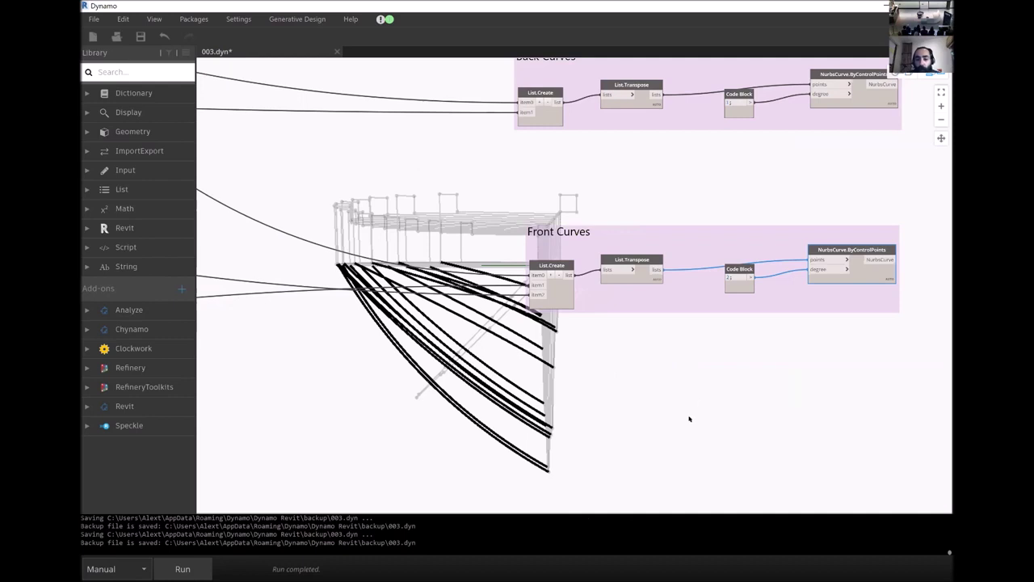
scroll(816, 208, down, 3)
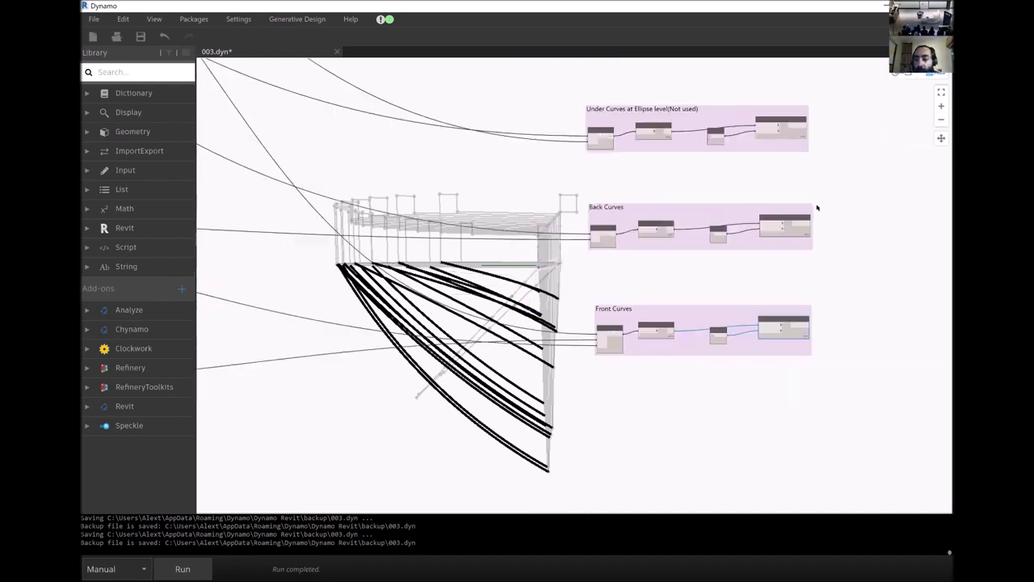
scroll(916, 210, up, 3)
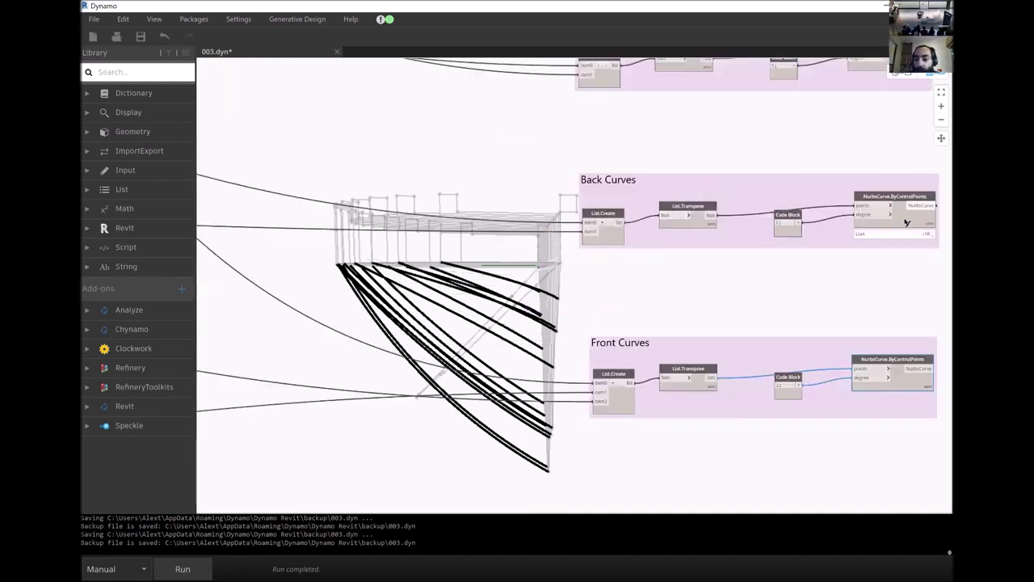
click(917, 213)
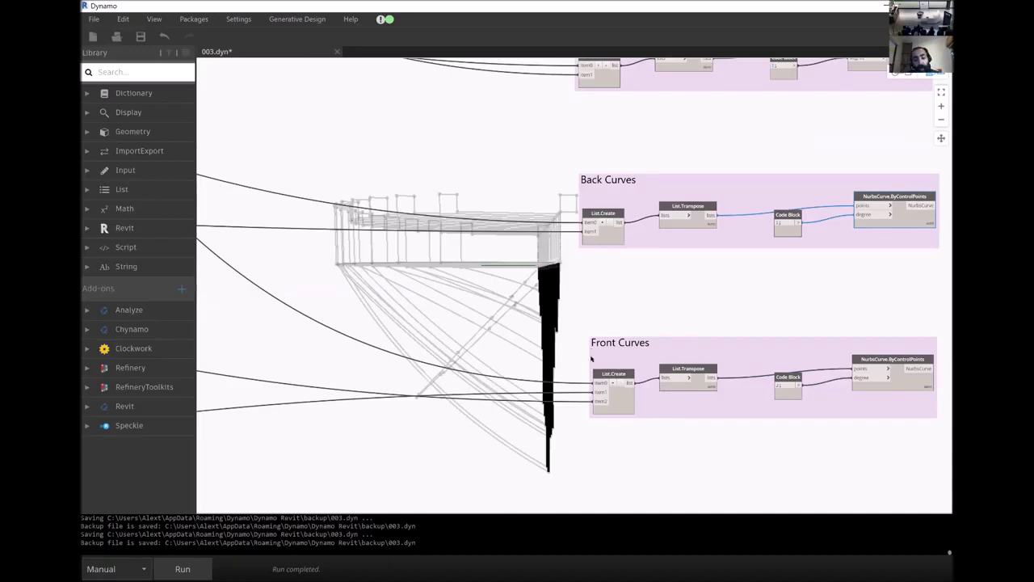
key(ctrl+b)
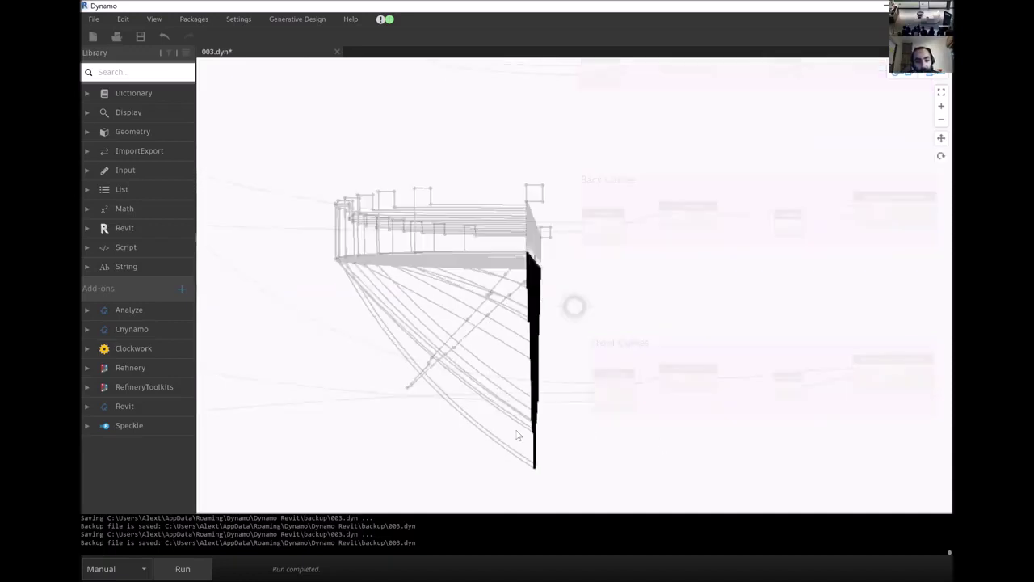
right_drag(468, 398, 472, 403)
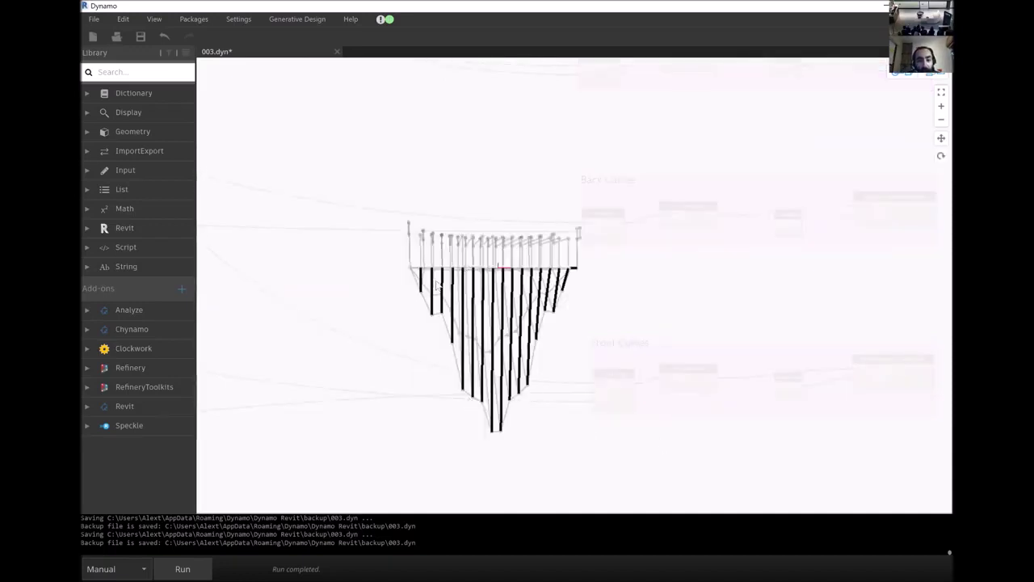
right_drag(433, 299, 808, 307)
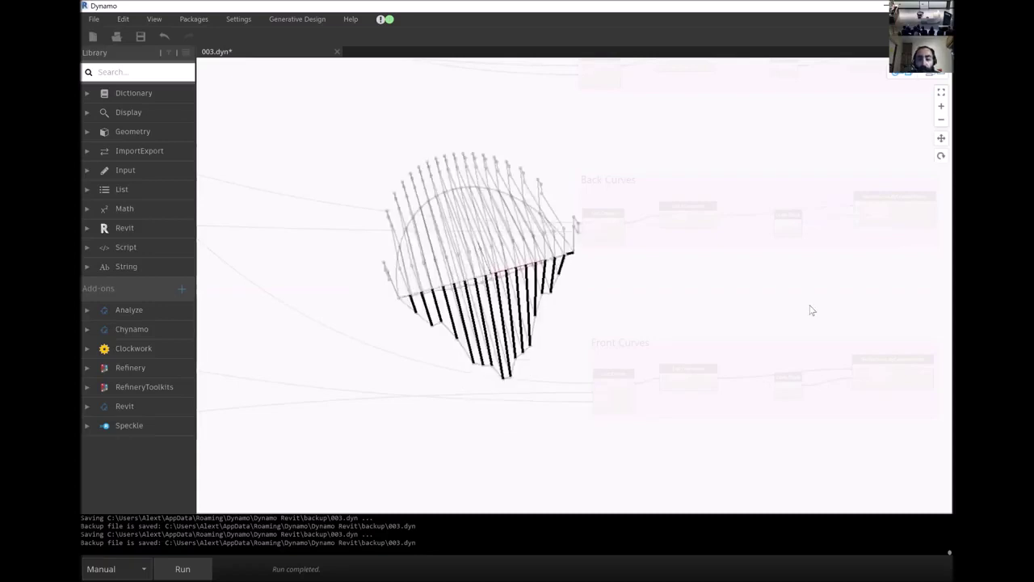
key(ctrl+b)
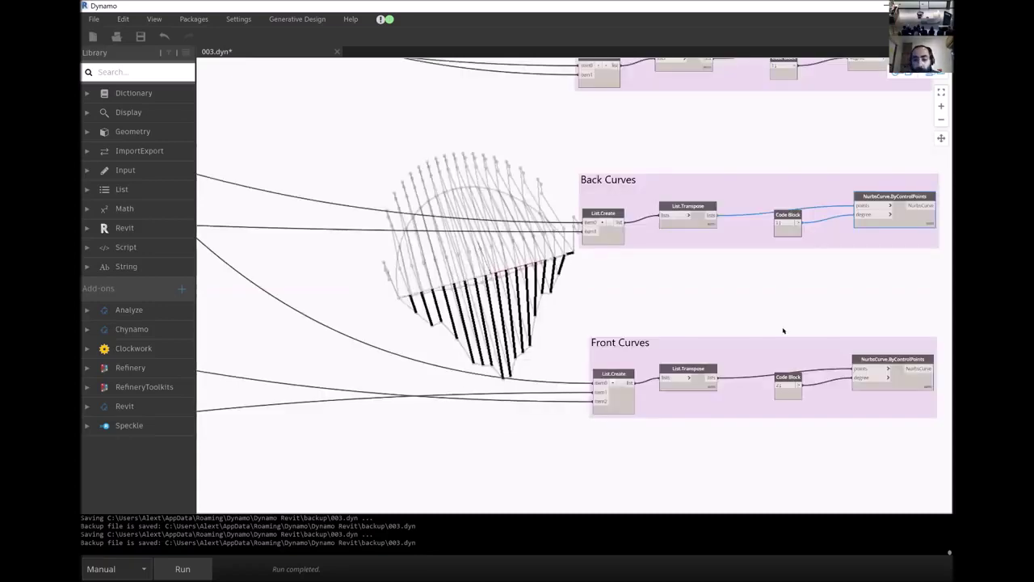
Highlight the Back Curves input points and nudge their List.Create node slightly.
click(613, 238)
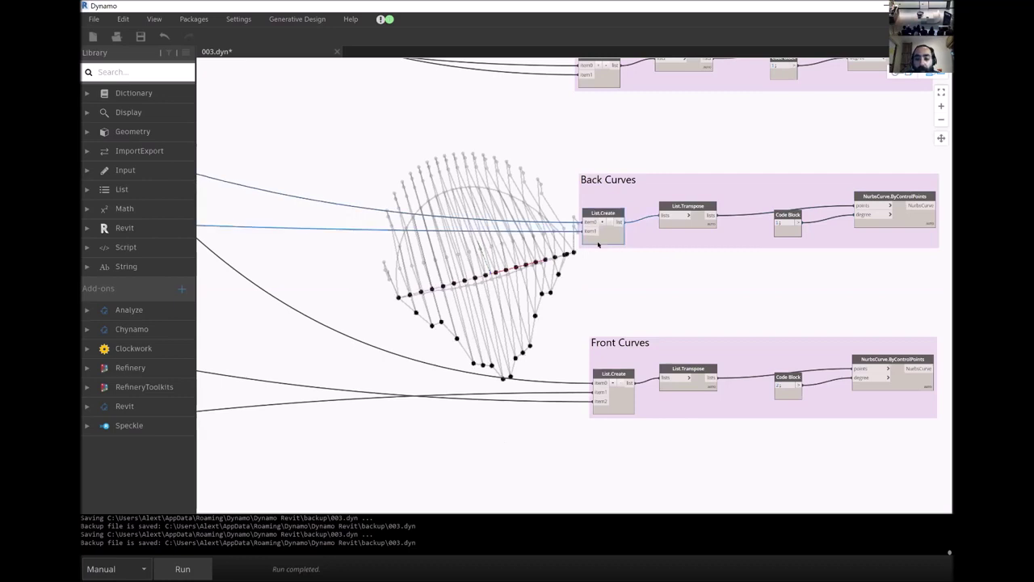
drag(611, 228, 617, 221)
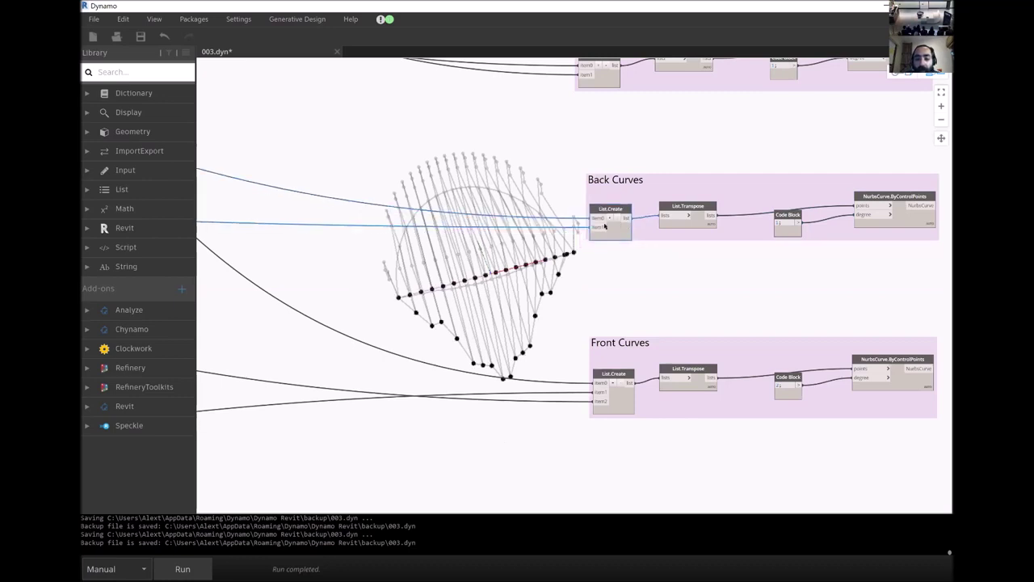
scroll(706, 255, down, 2)
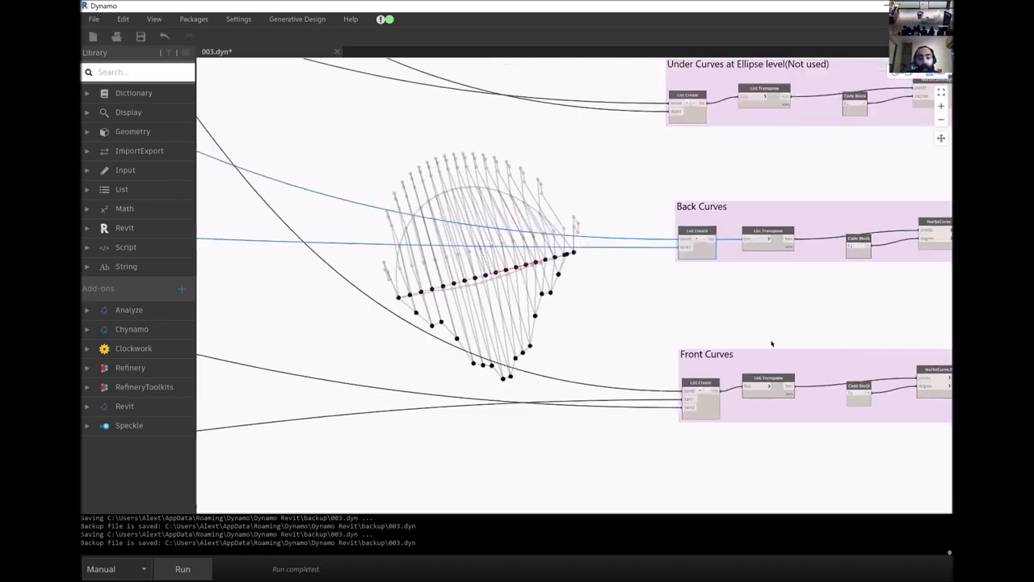
scroll(691, 247, down, 3)
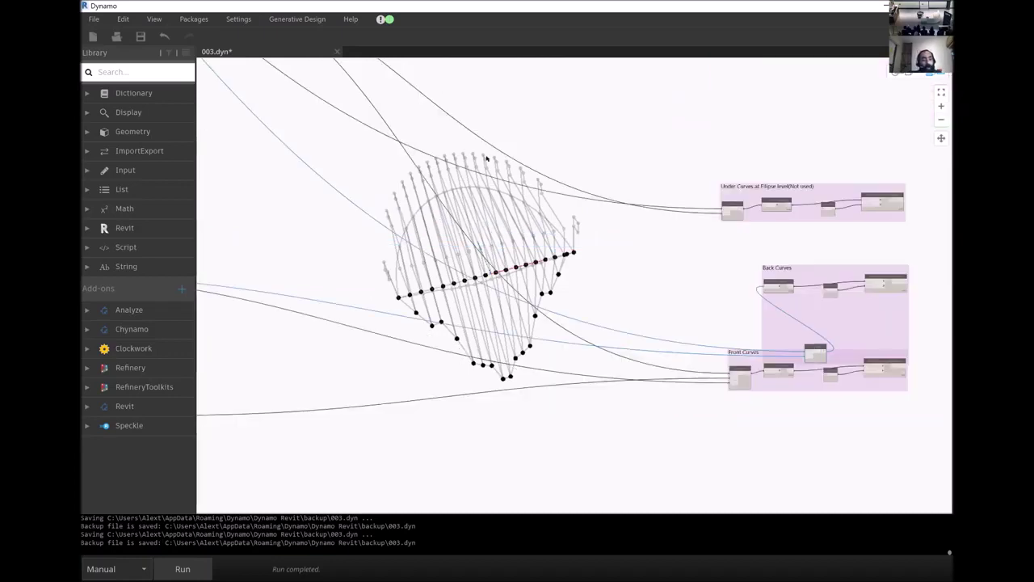
scroll(457, 131, down, 3)
scroll(738, 277, down, 3)
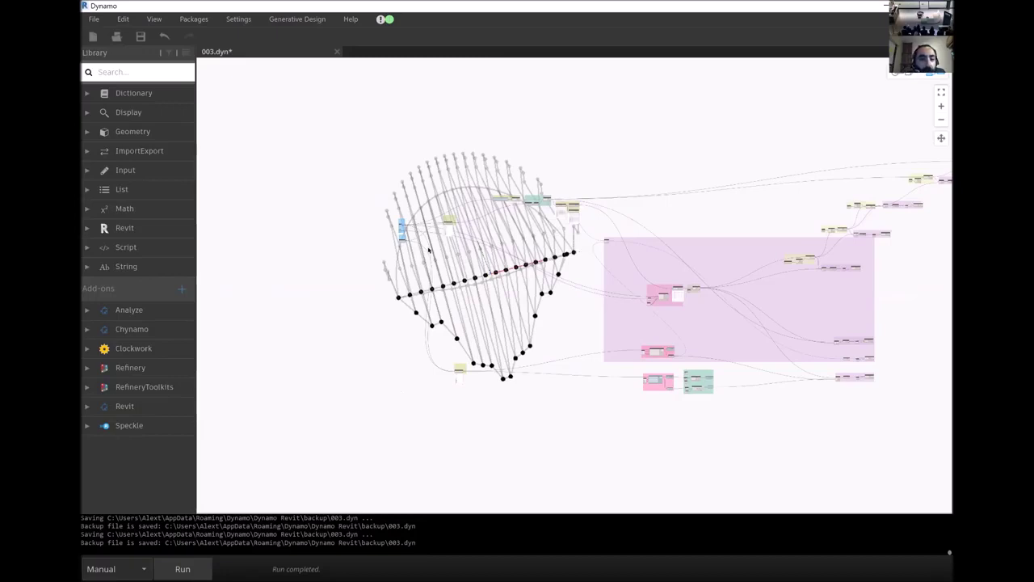
scroll(326, 217, up, 5)
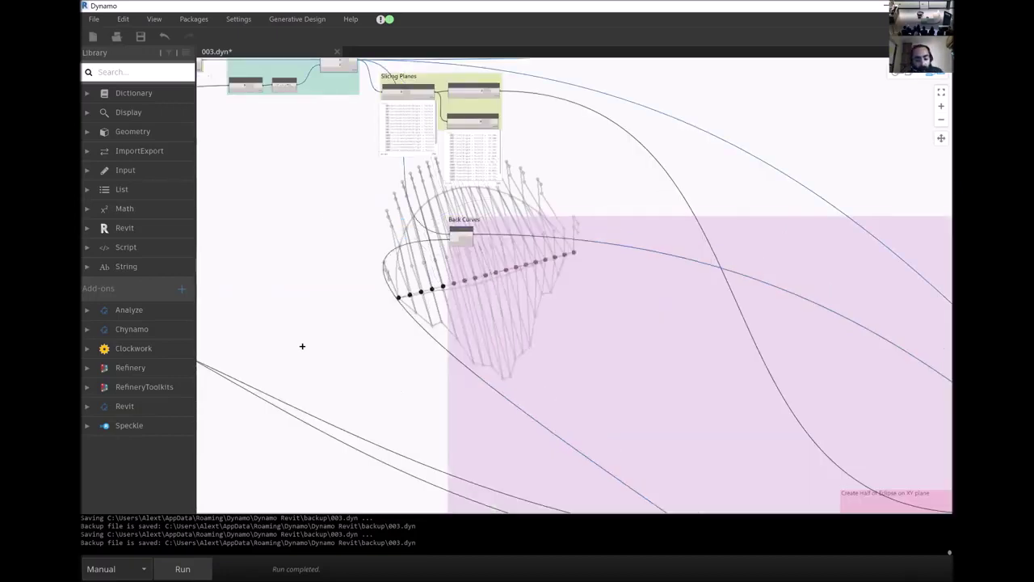
Inspect the Bottom Curve output frontally, then tidy the graph with Cleanup Node Layout.
key(ctrl+b)
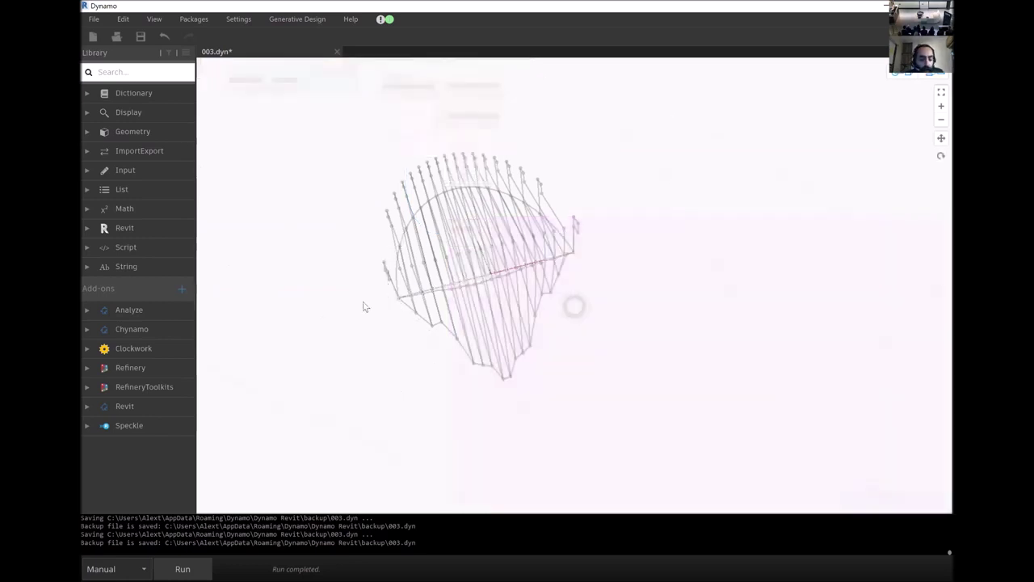
right_drag(363, 306, 419, 95)
key(ctrl+b)
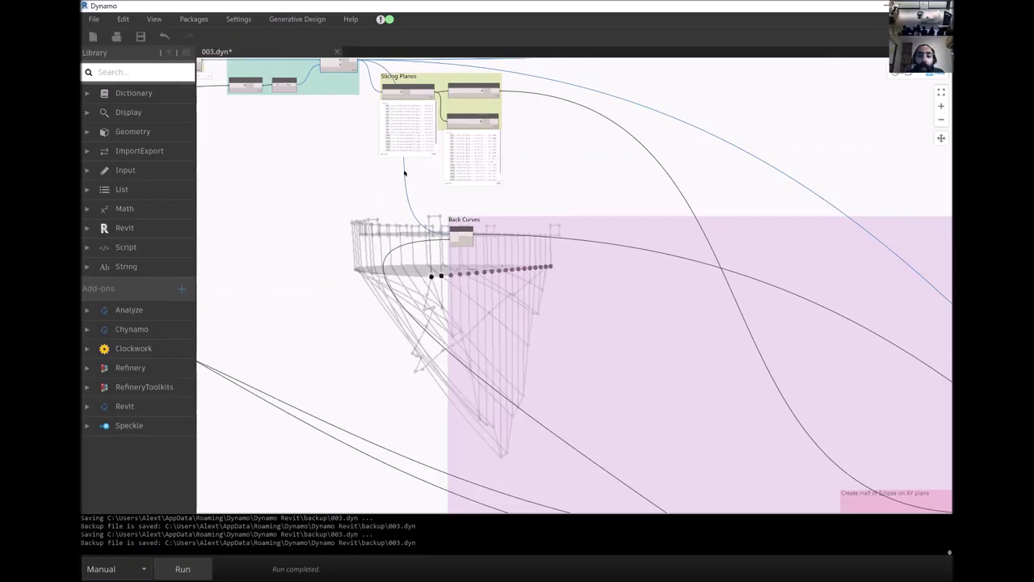
scroll(447, 213, down, 2)
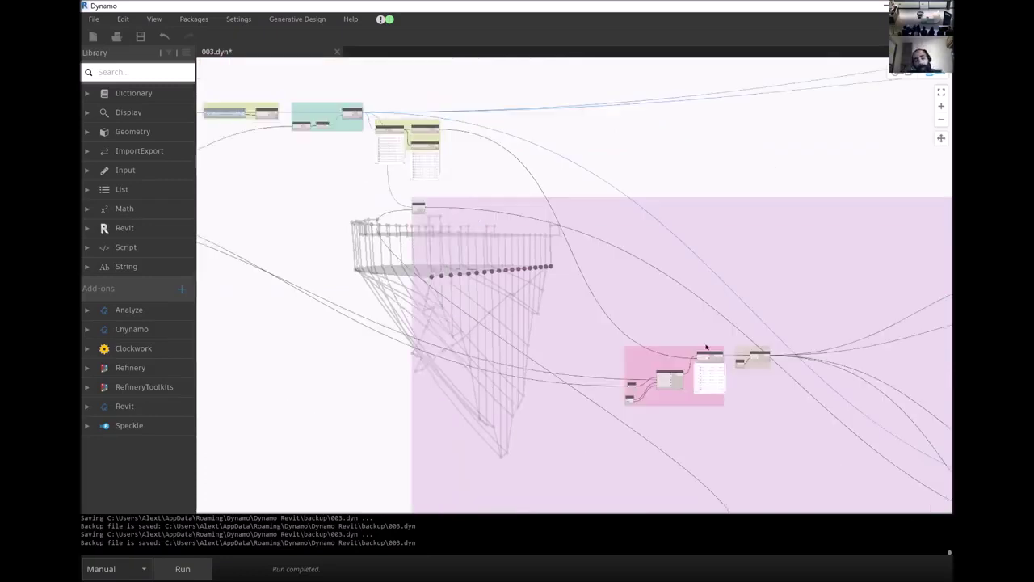
scroll(677, 306, down, 3)
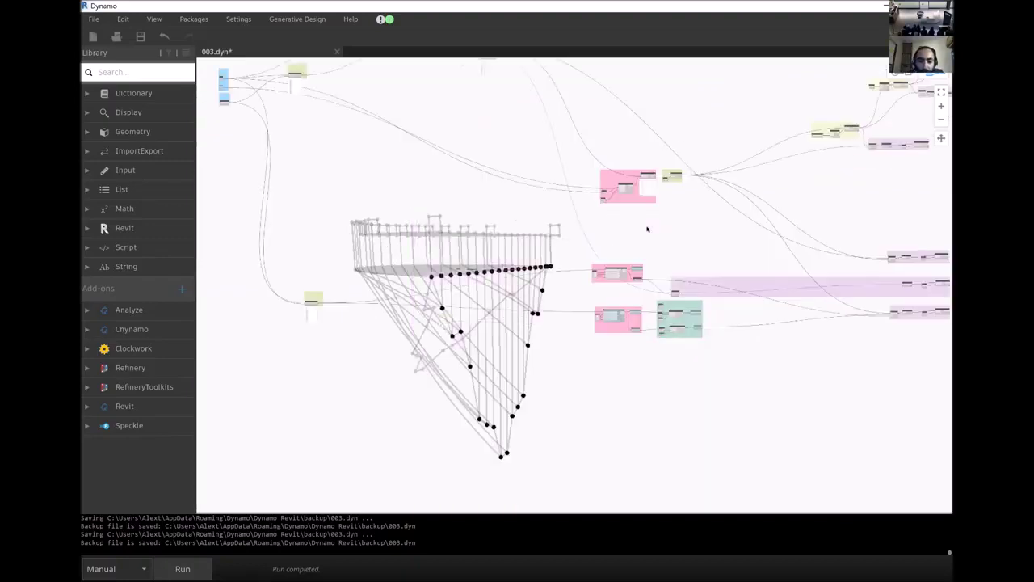
scroll(575, 279, up, 3)
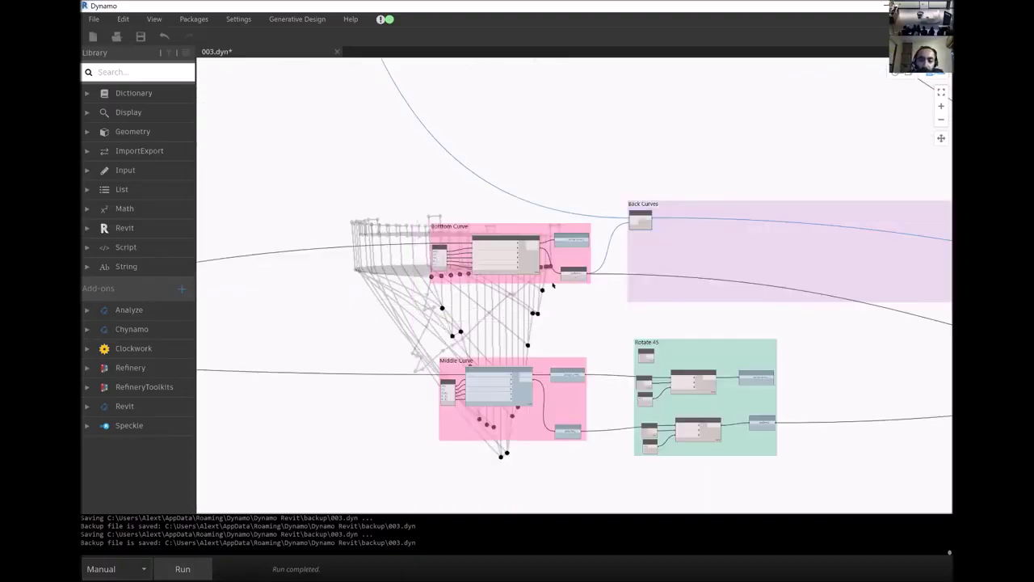
click(385, 381)
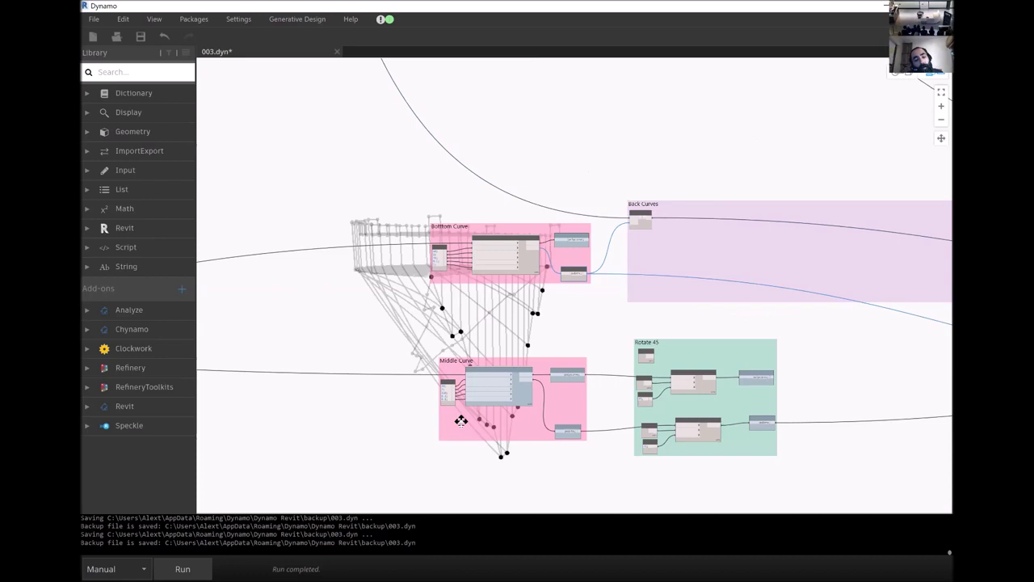
key(ctrl+b)
right_drag(571, 301, 529, 365)
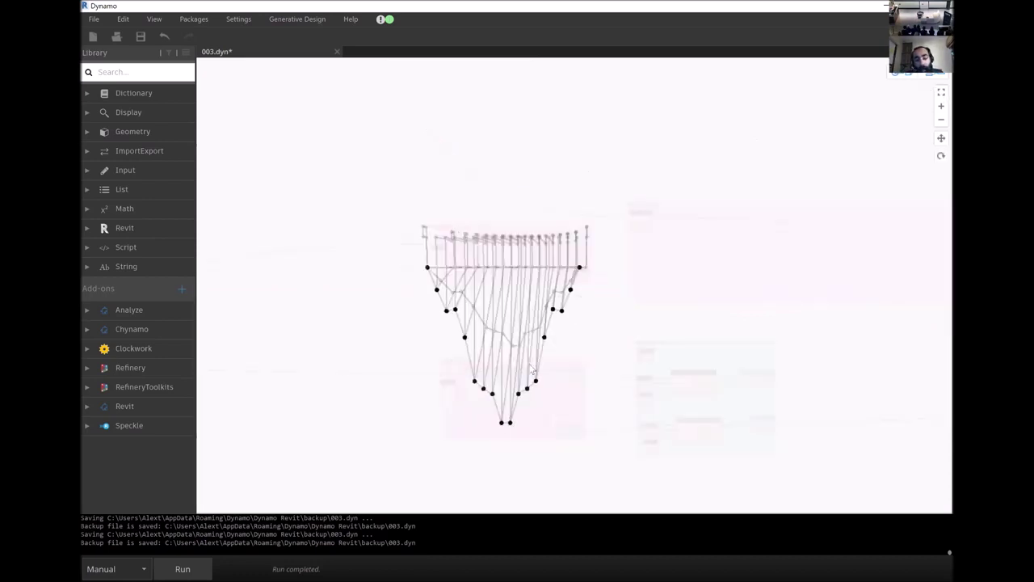
key(ctrl+b)
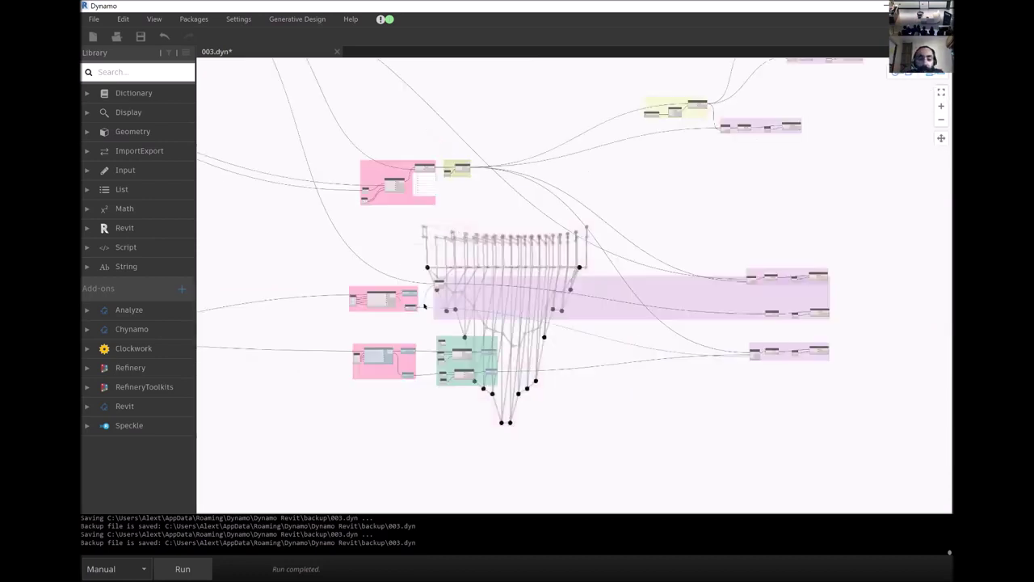
scroll(644, 325, up, 1)
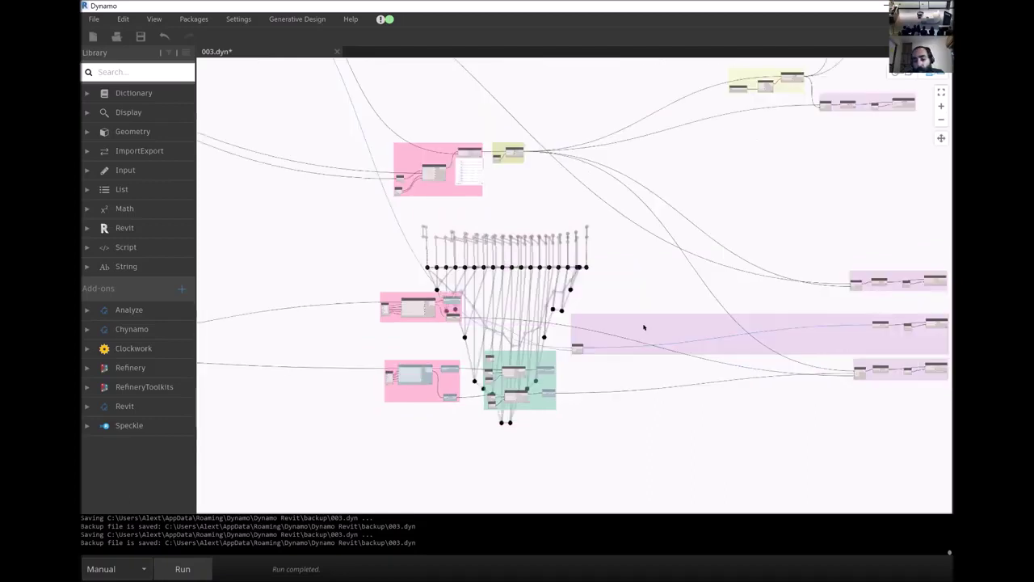
key(ctrl+l)
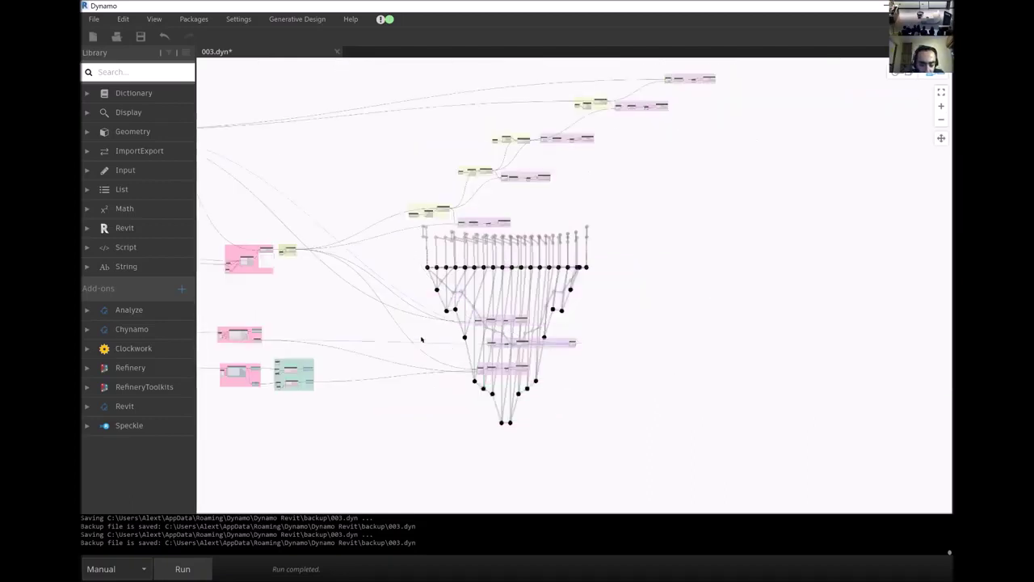
scroll(447, 358, up, 3)
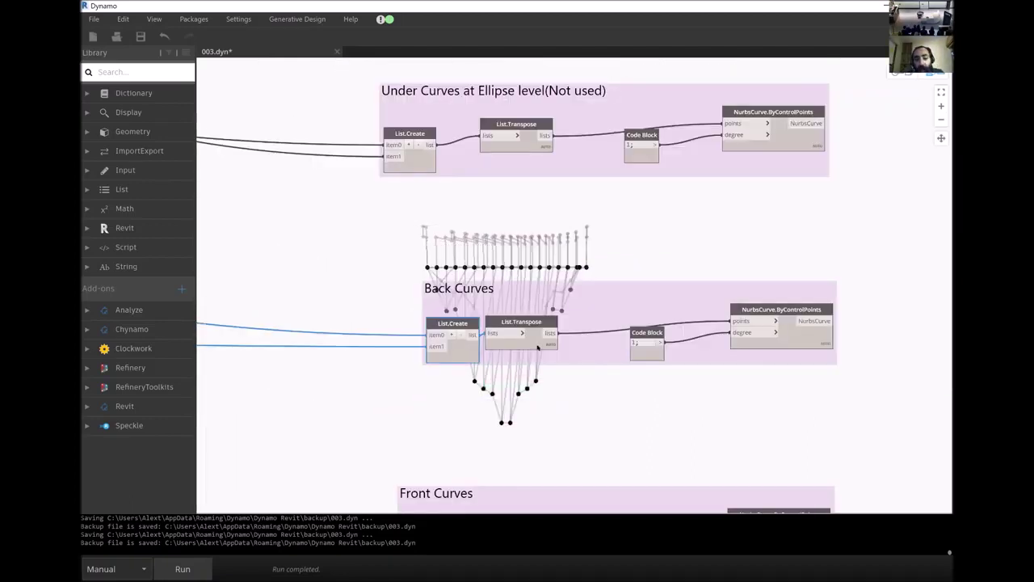
click(439, 327)
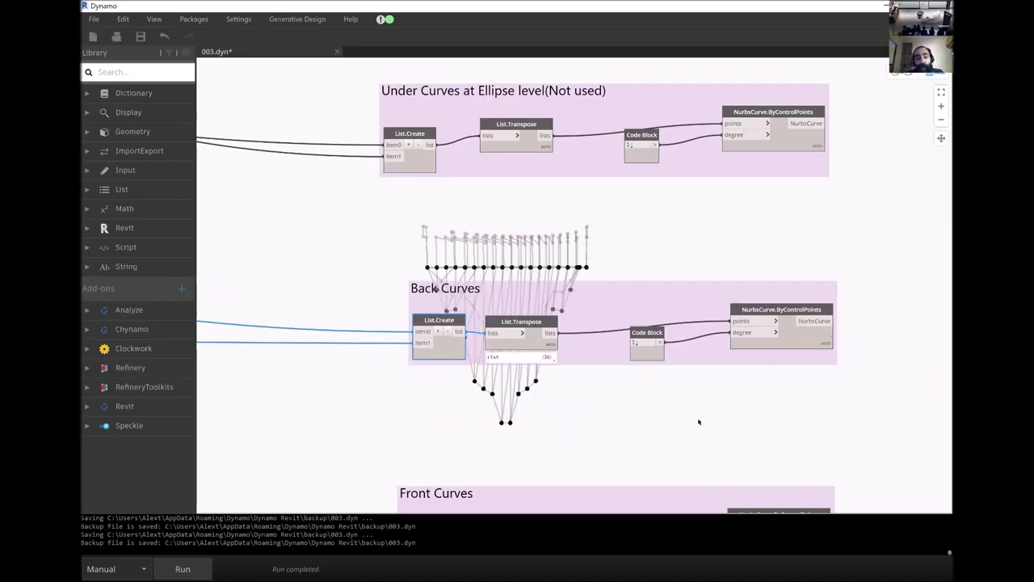
click(631, 469)
click(778, 335)
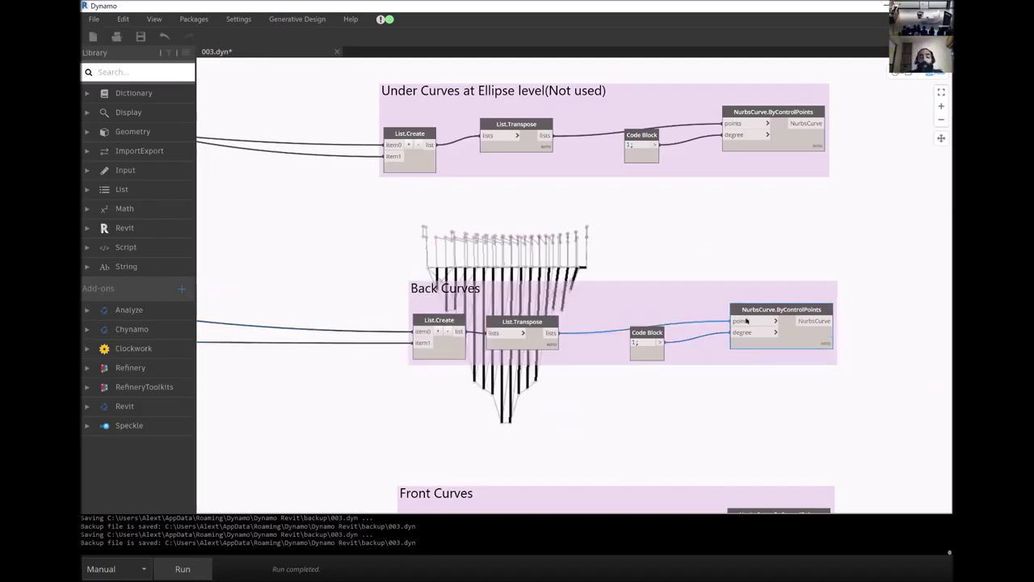
scroll(762, 385, down, 2)
scroll(762, 385, down, 2)
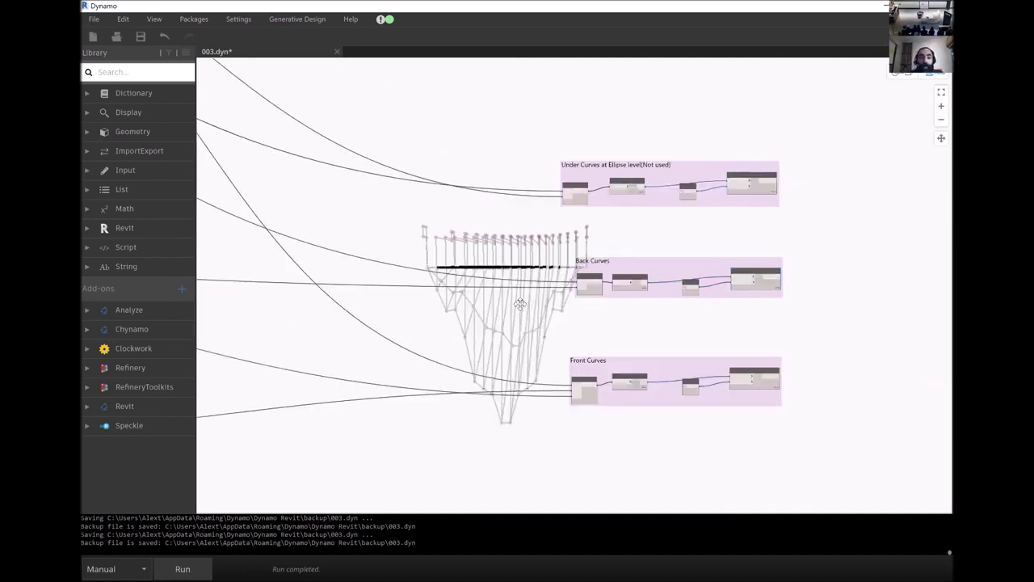
key(ctrl+b)
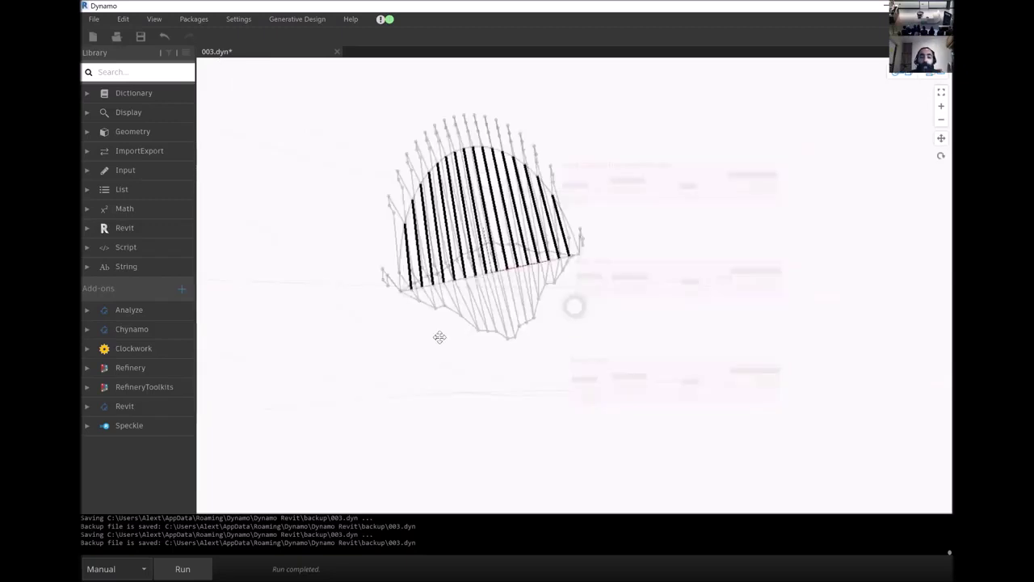
right_drag(362, 296, 600, 224)
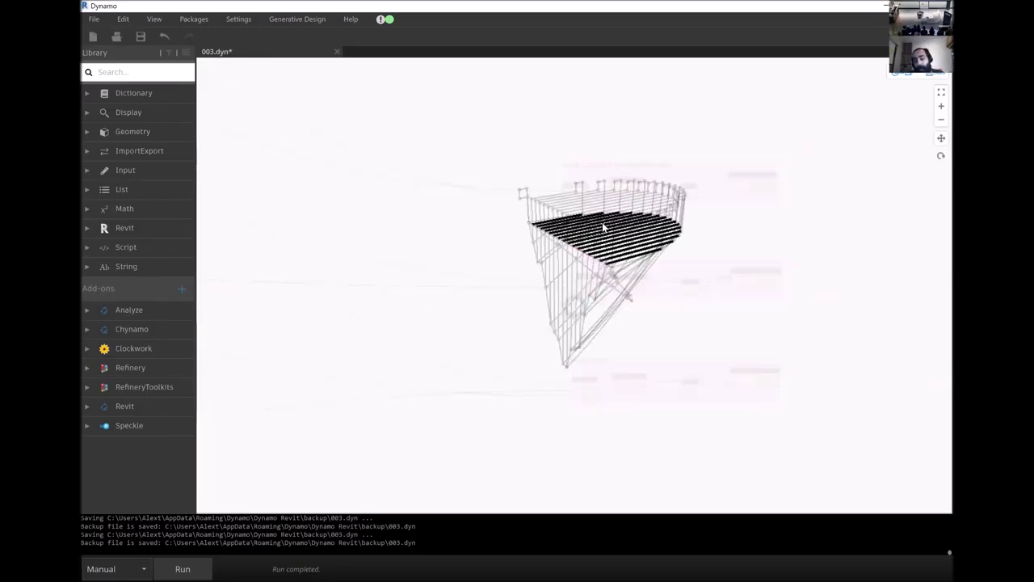
right_drag(670, 232, 666, 233)
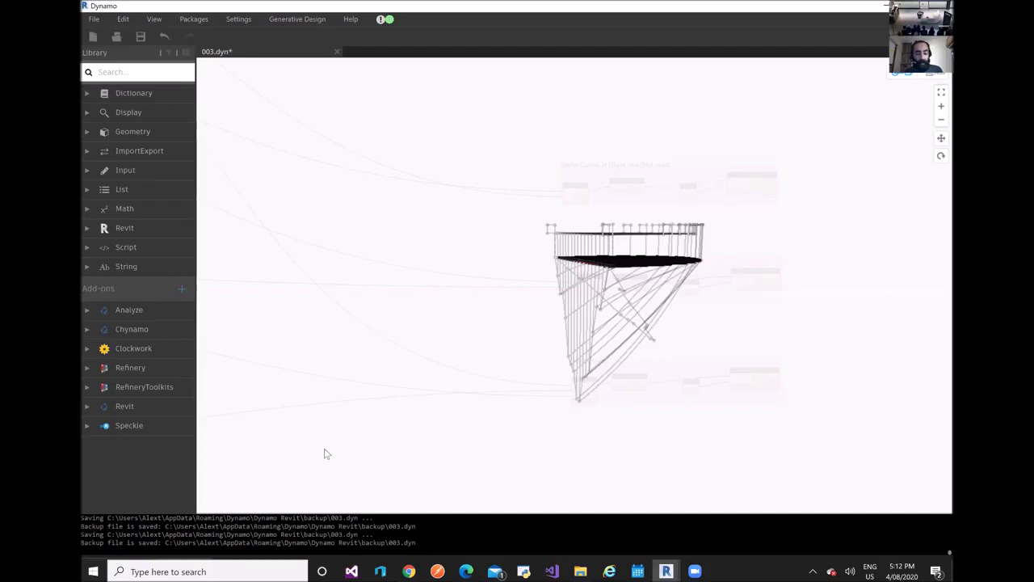
key(ctrl+b)
Change the Hob_Height+Balcony_Height code block value from 40 to 140.
scroll(667, 152, up, 5)
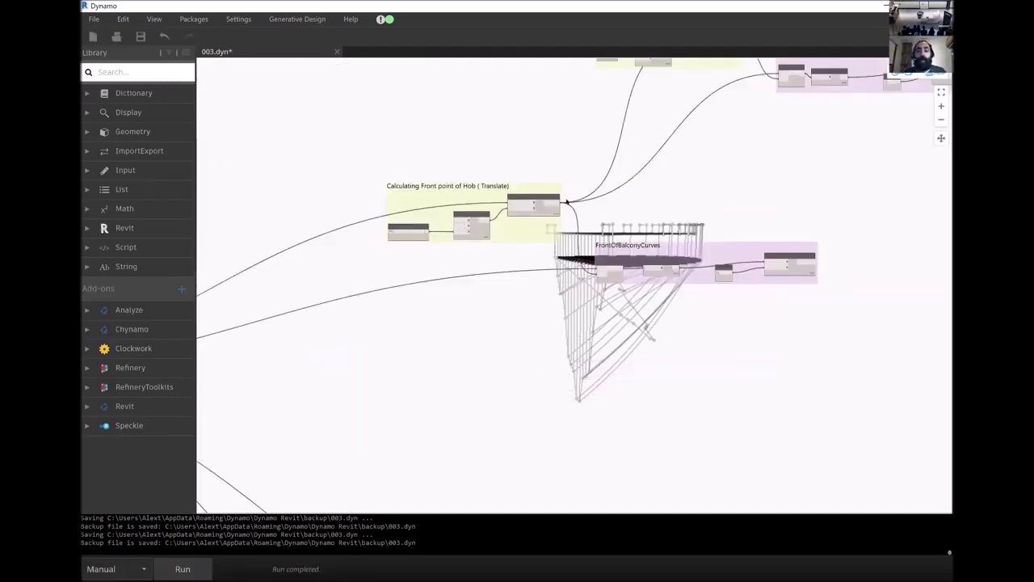
scroll(472, 202, up, 2)
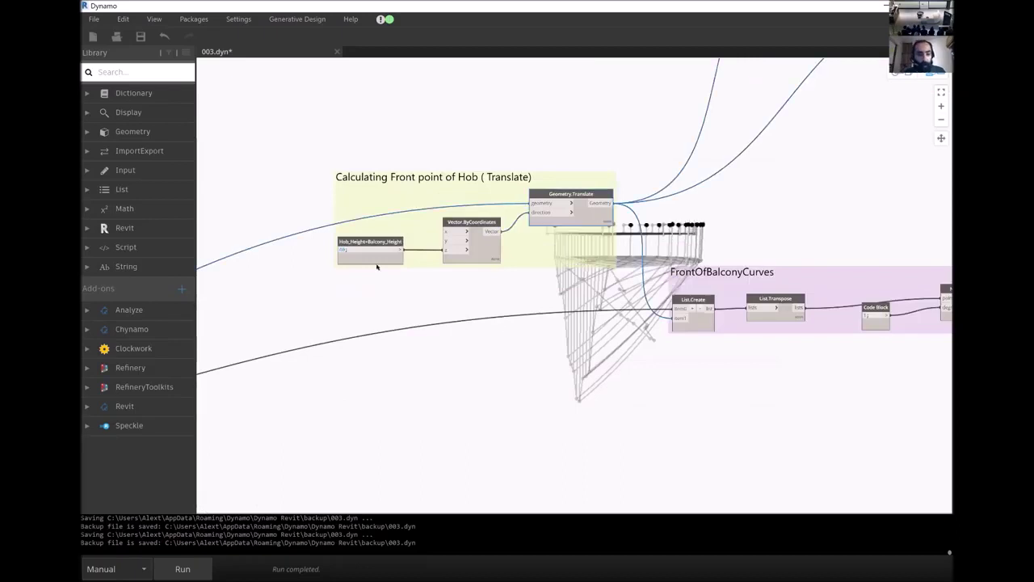
scroll(371, 257, up, 3)
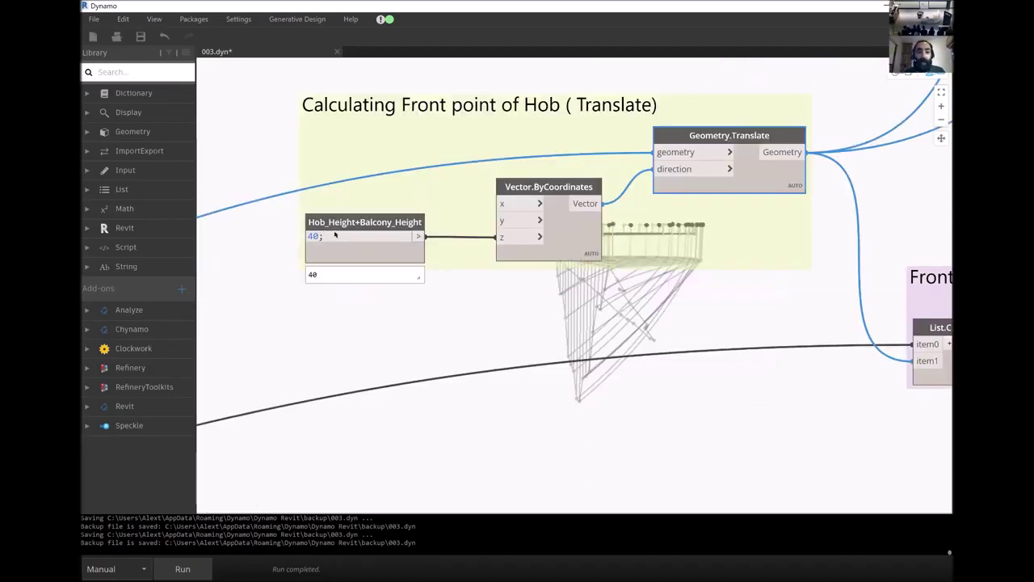
click(318, 238)
drag(314, 237, 308, 240)
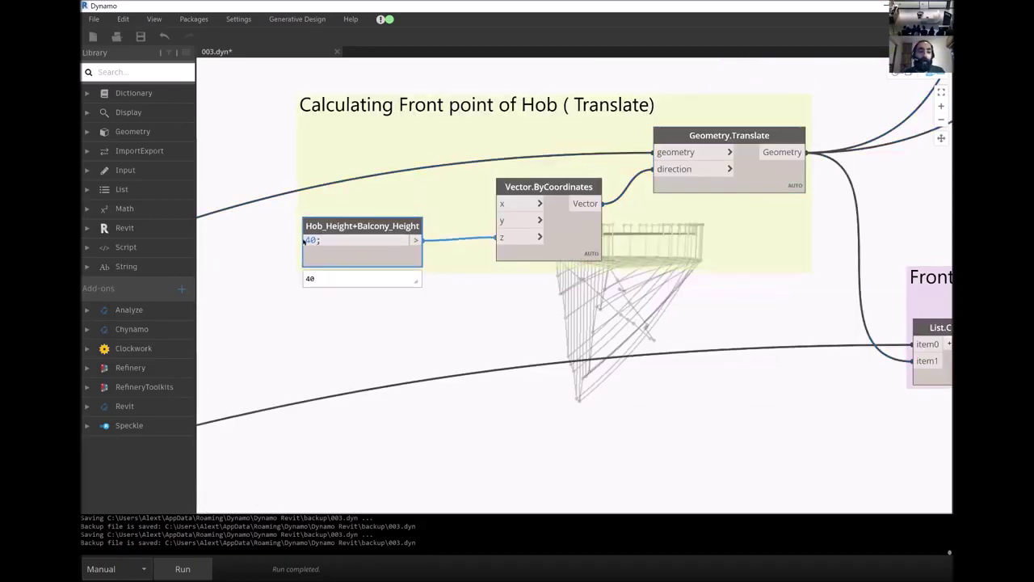
text(1)
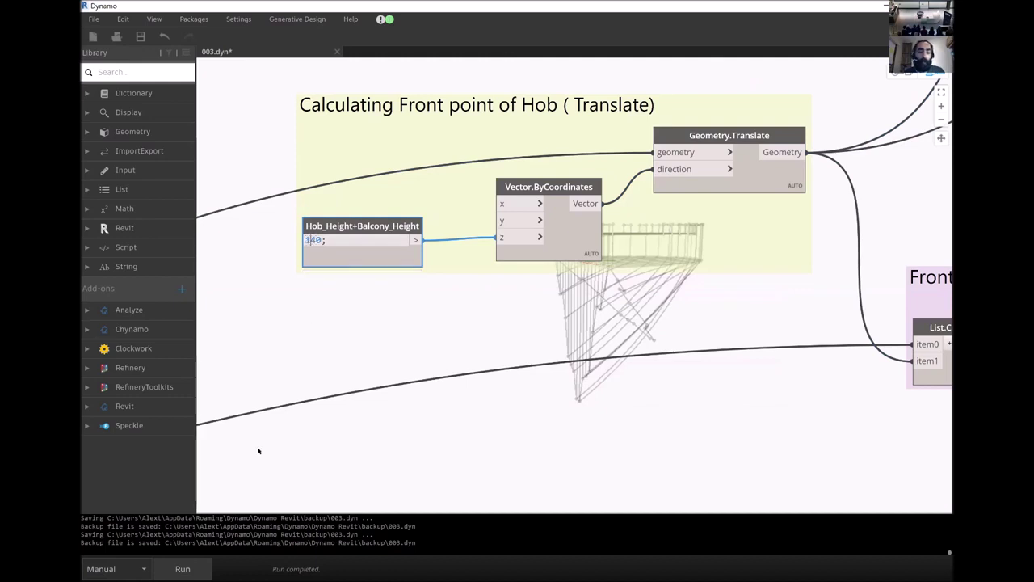
click(259, 451)
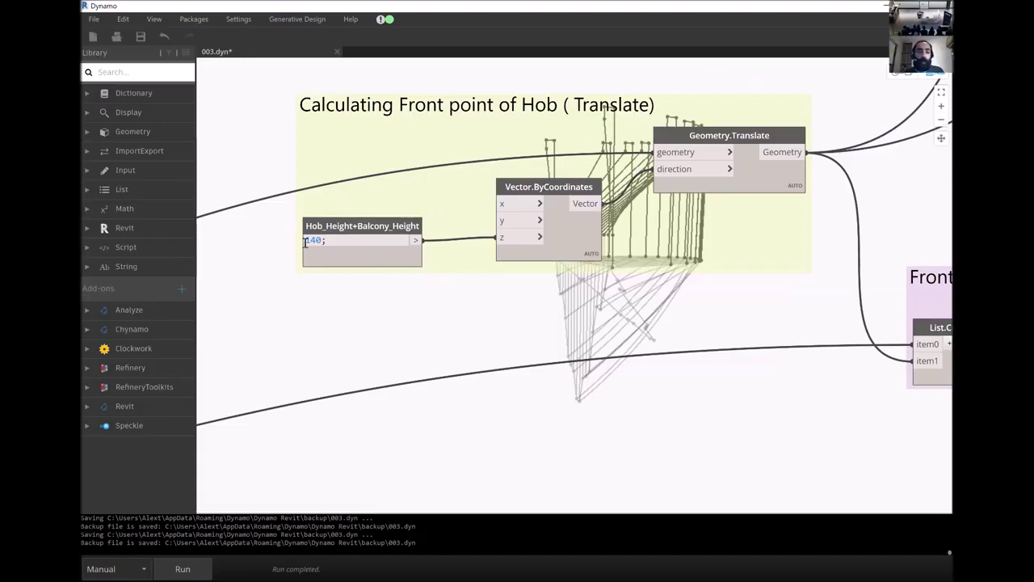
Revert the hob height code block back to 40.
scroll(517, 406, down, 3)
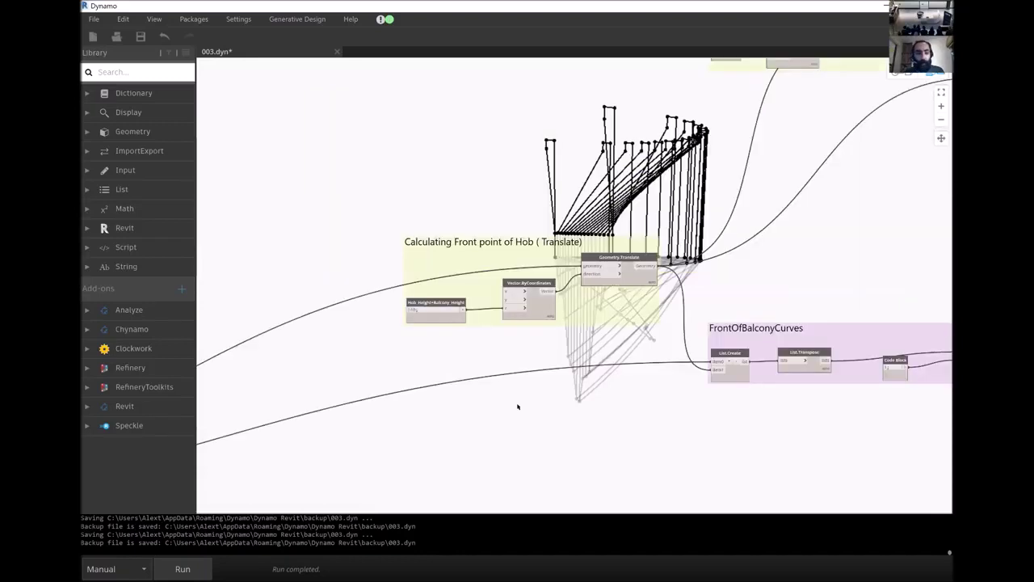
scroll(375, 278, up, 2)
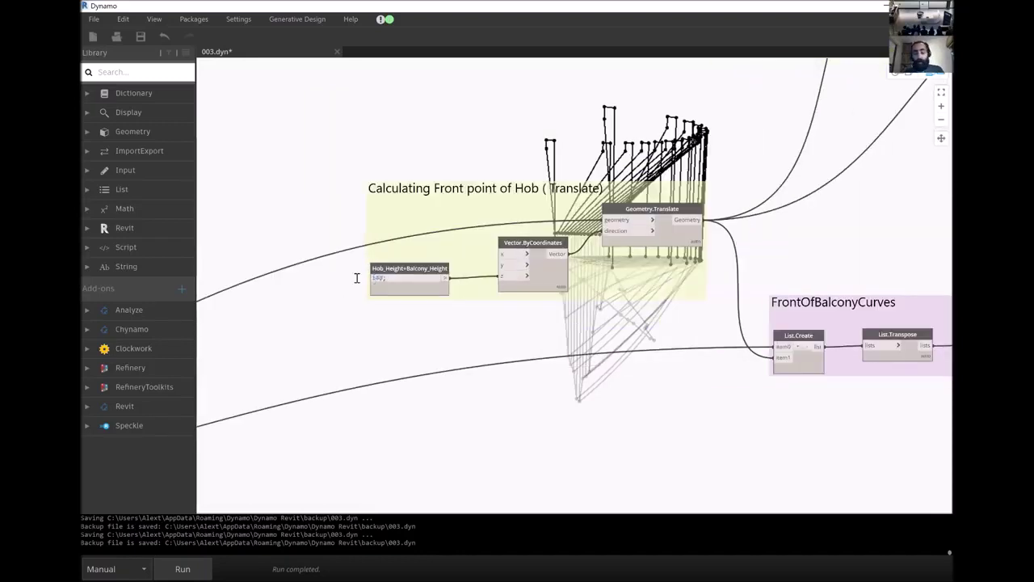
key(BackSpace)
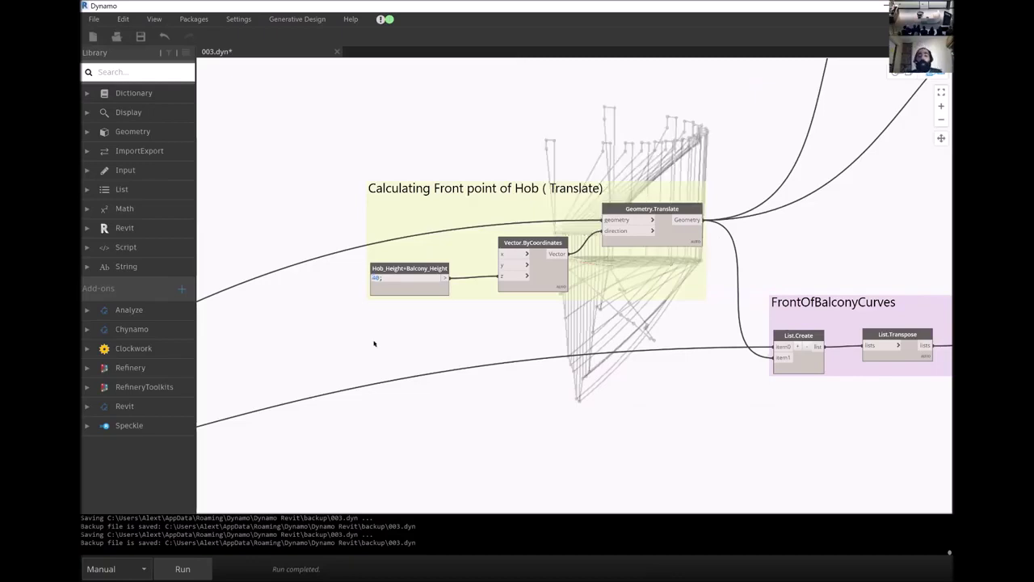
scroll(475, 373, down, 2)
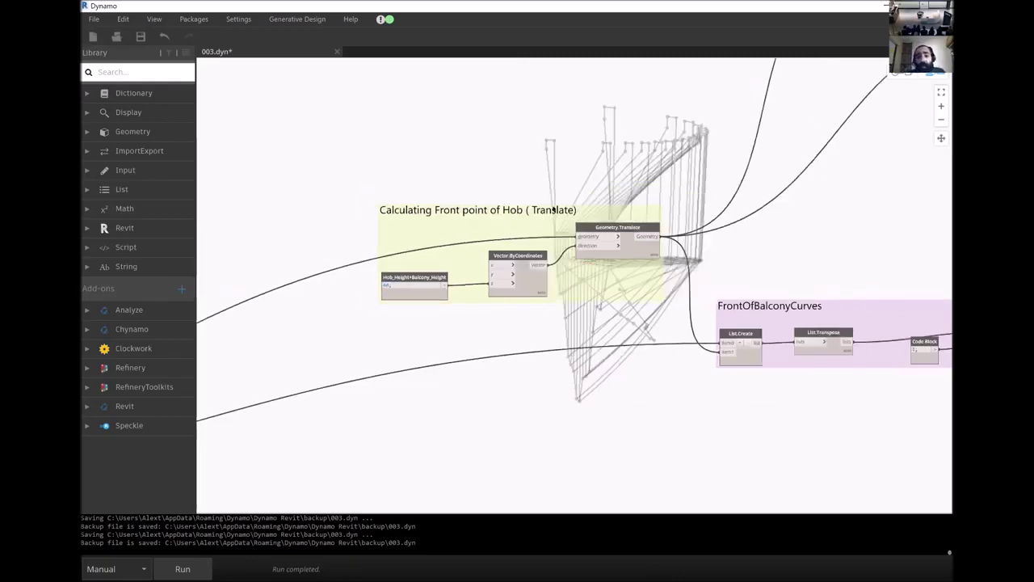
scroll(469, 401, down, 3)
scroll(399, 284, up, 5)
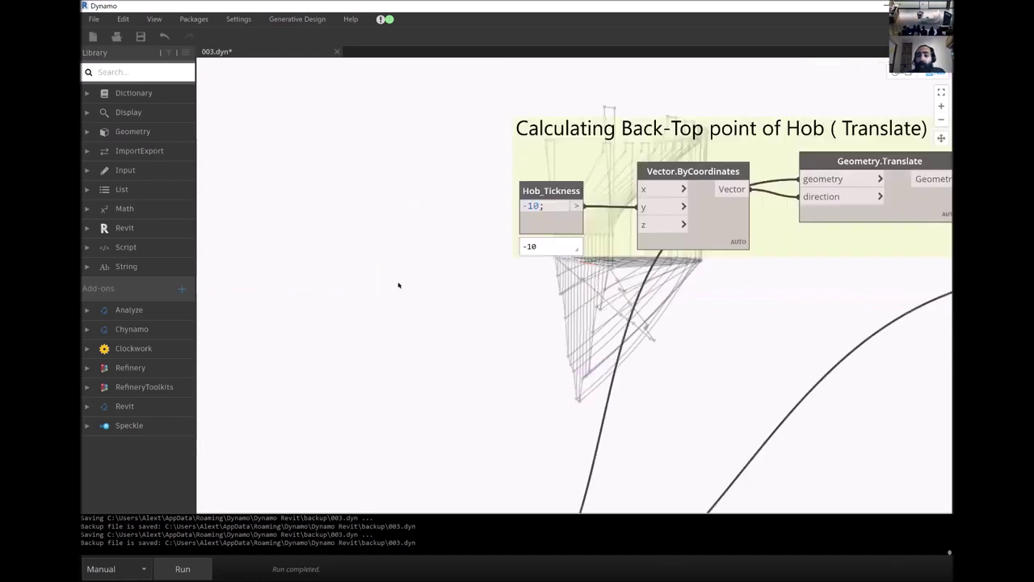
scroll(421, 288, down, 4)
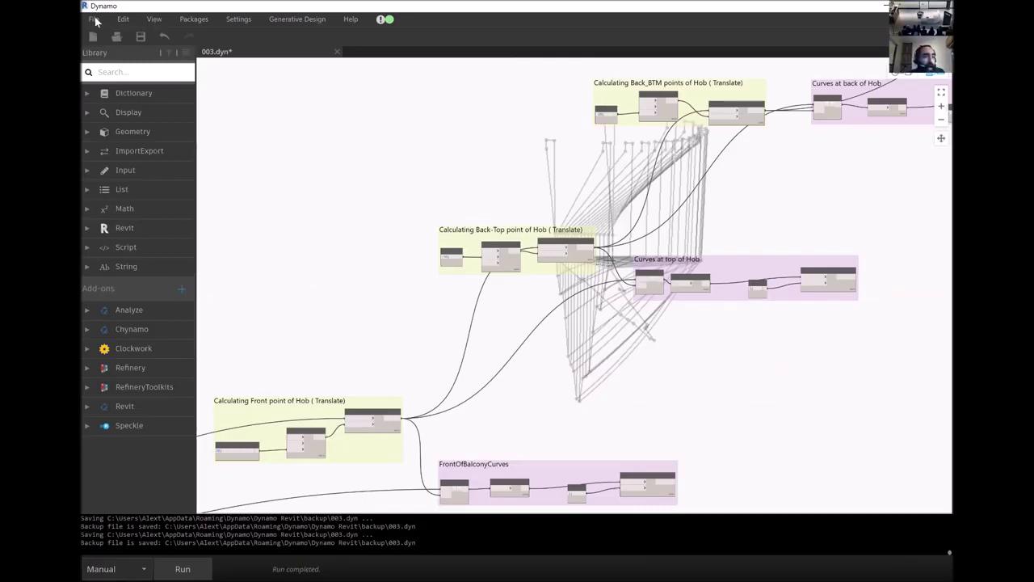
Open Final.dyn, discarding the unsaved changes to 003.dyn.
key(alt+f)
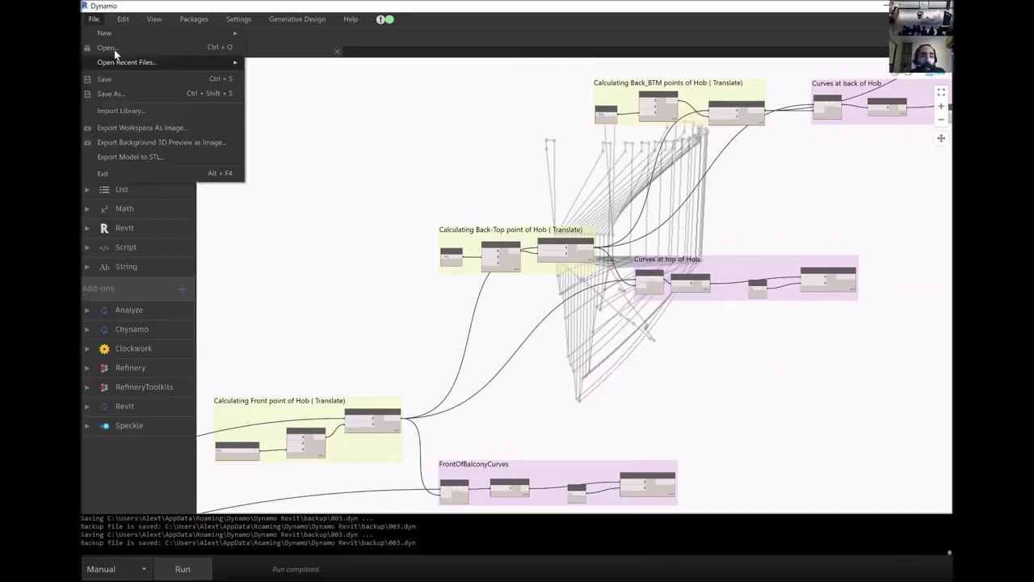
click(114, 49)
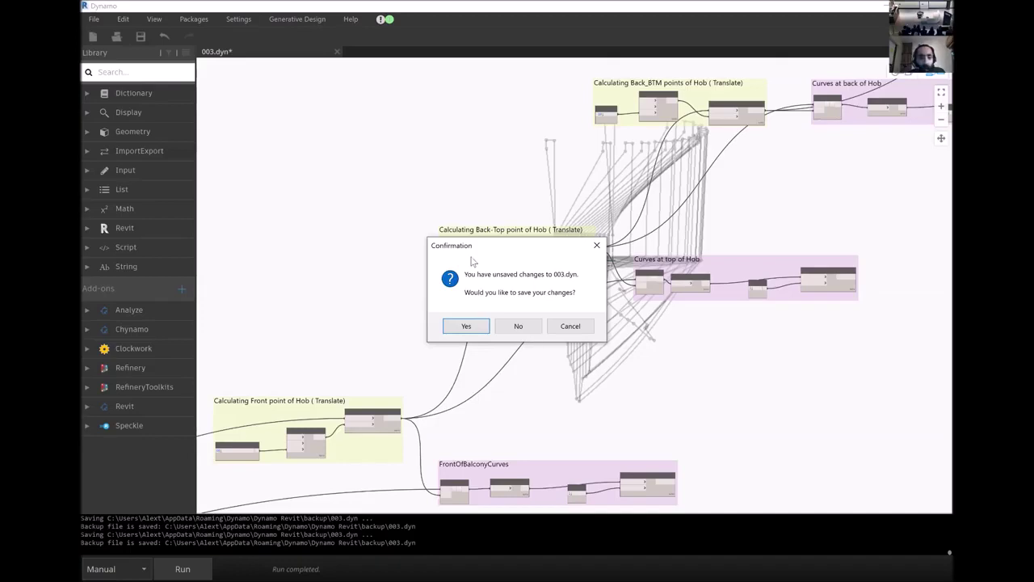
key(n)
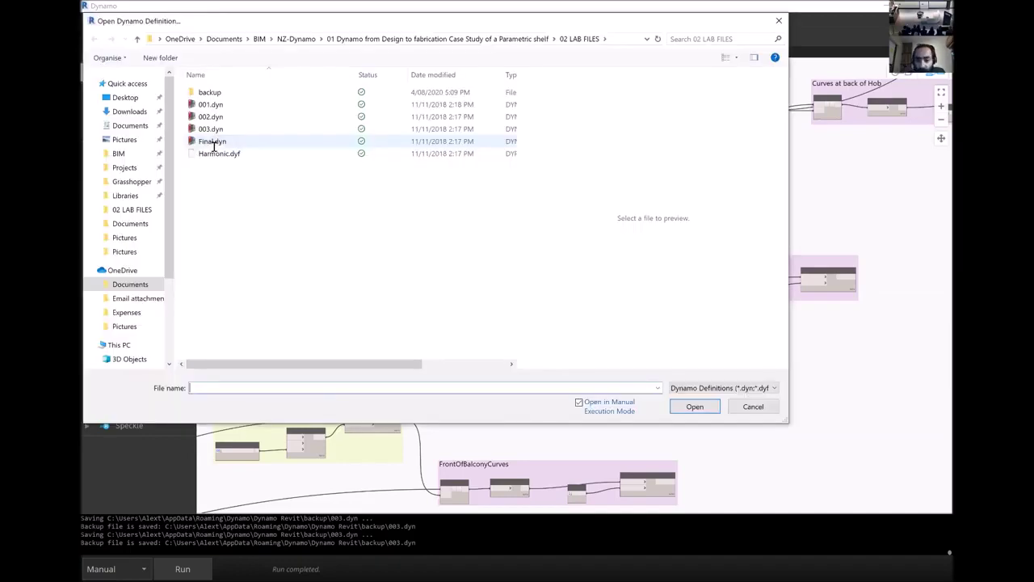
click(234, 142)
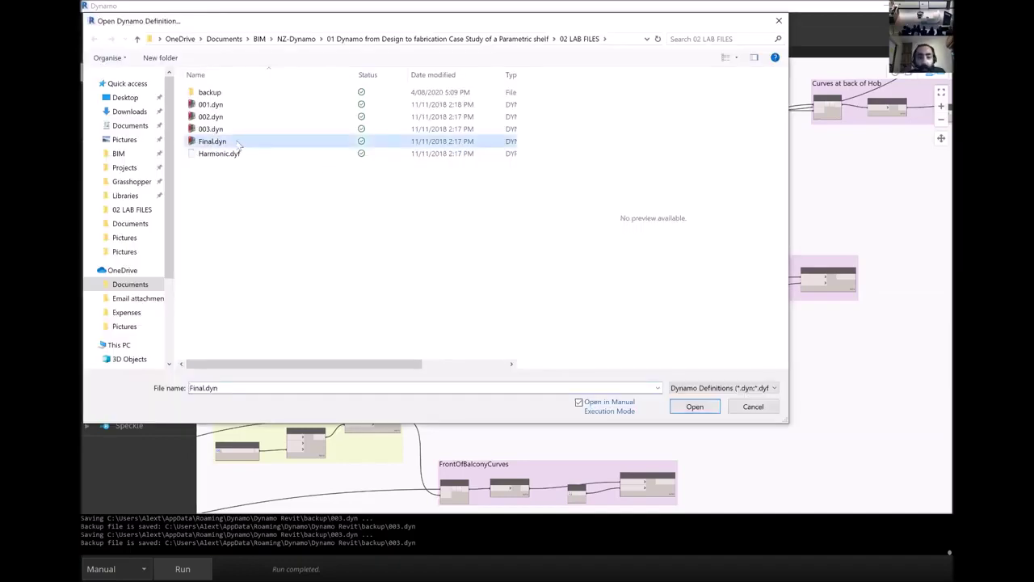
click(693, 408)
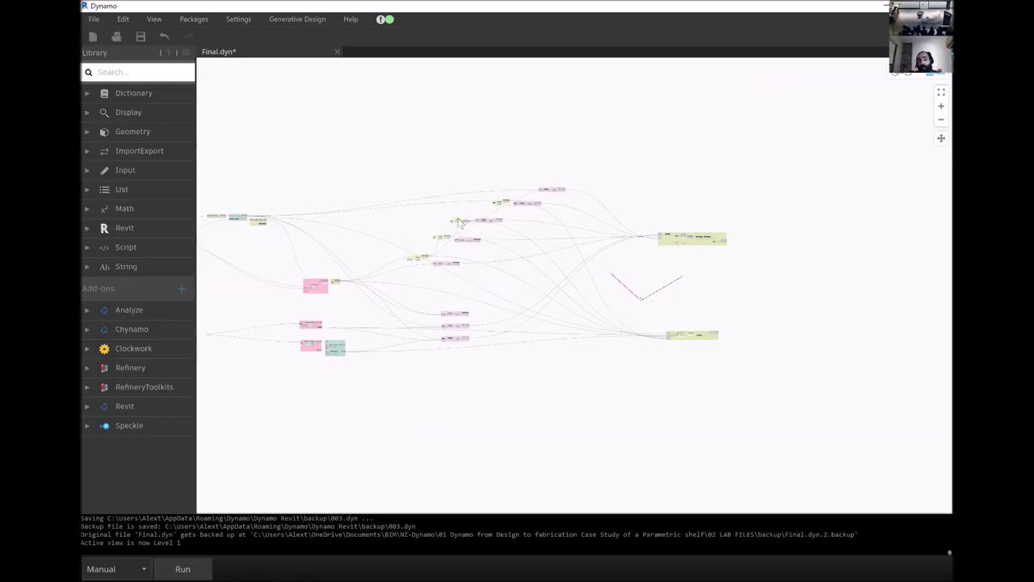
scroll(878, 386, down, 5)
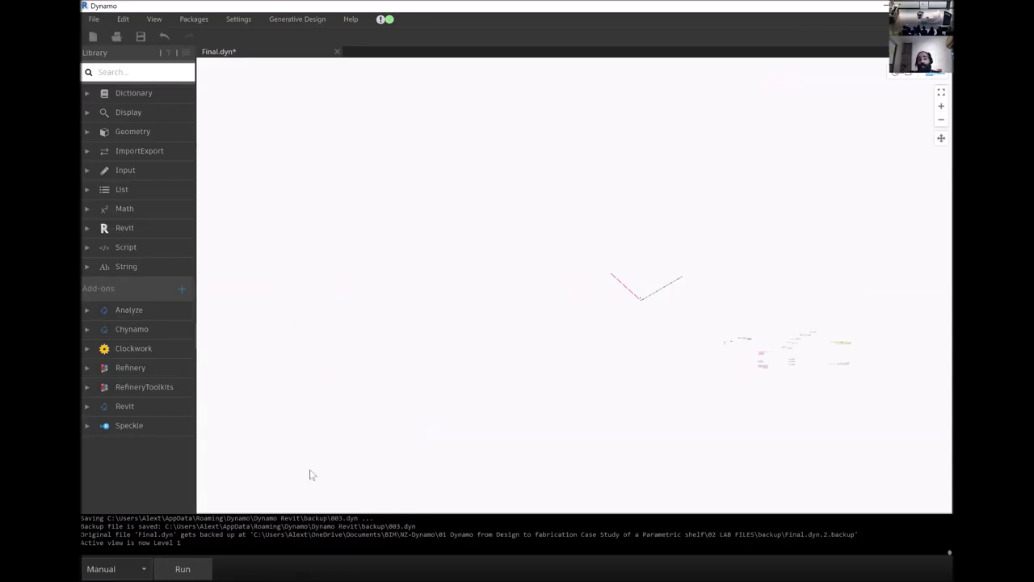
click(181, 569)
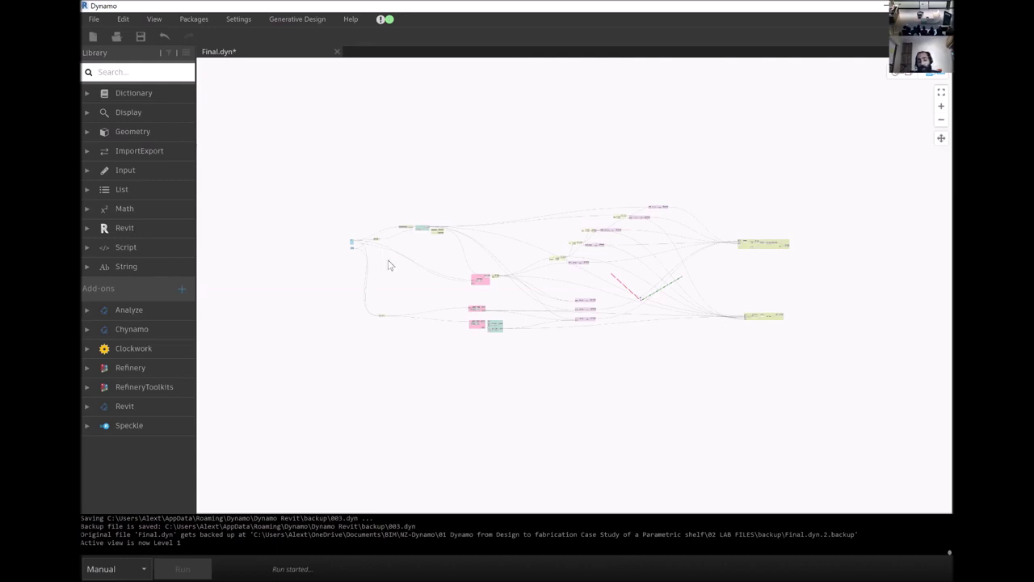
scroll(388, 265, up, 2)
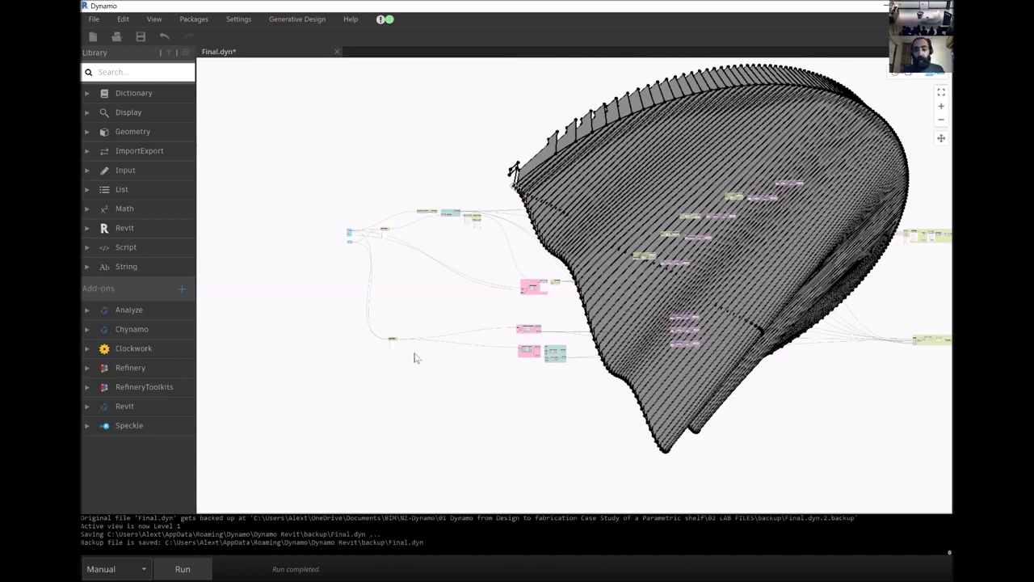
scroll(451, 373, down, 5)
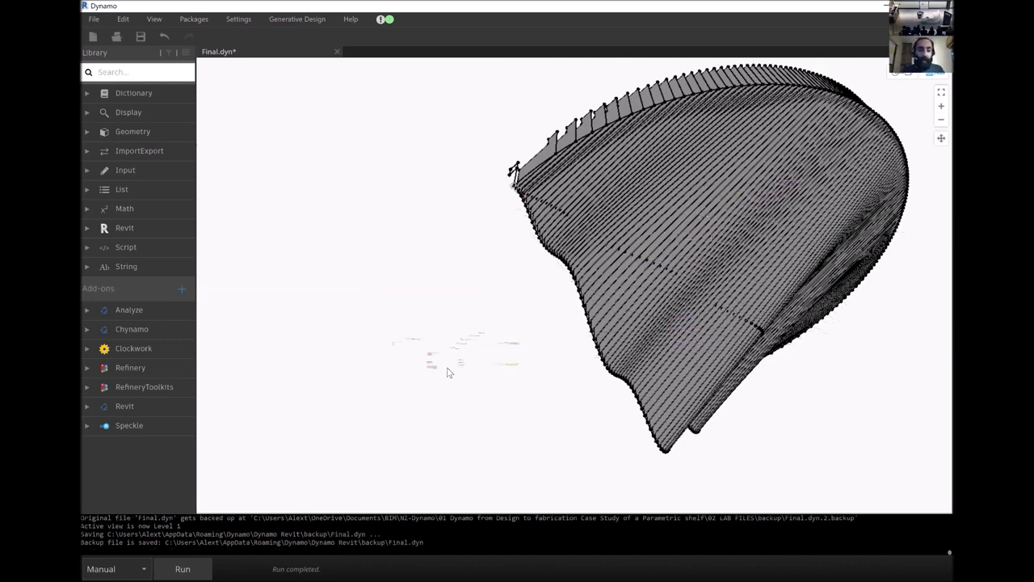
scroll(428, 353, up, 3)
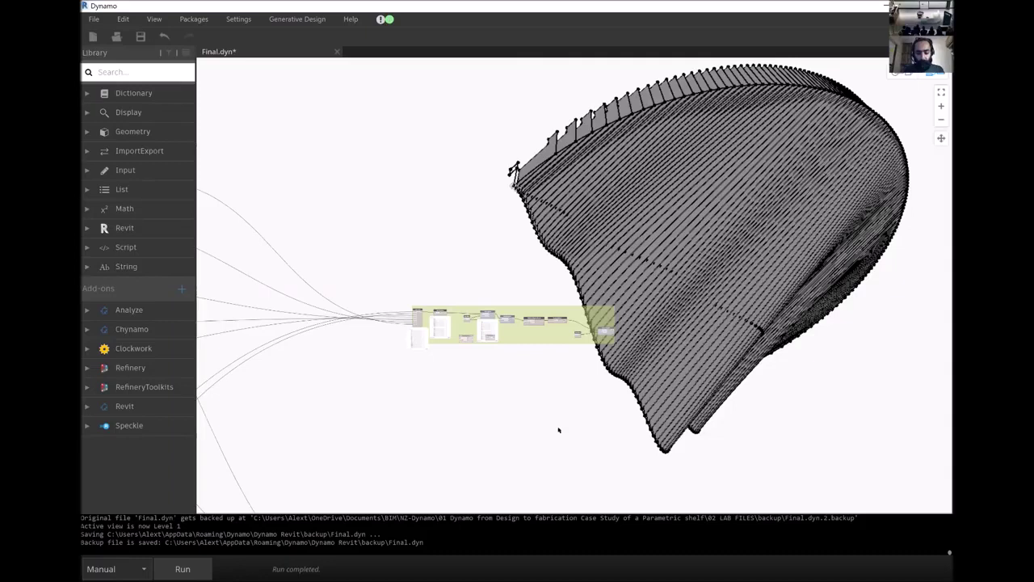
scroll(558, 430, up, 5)
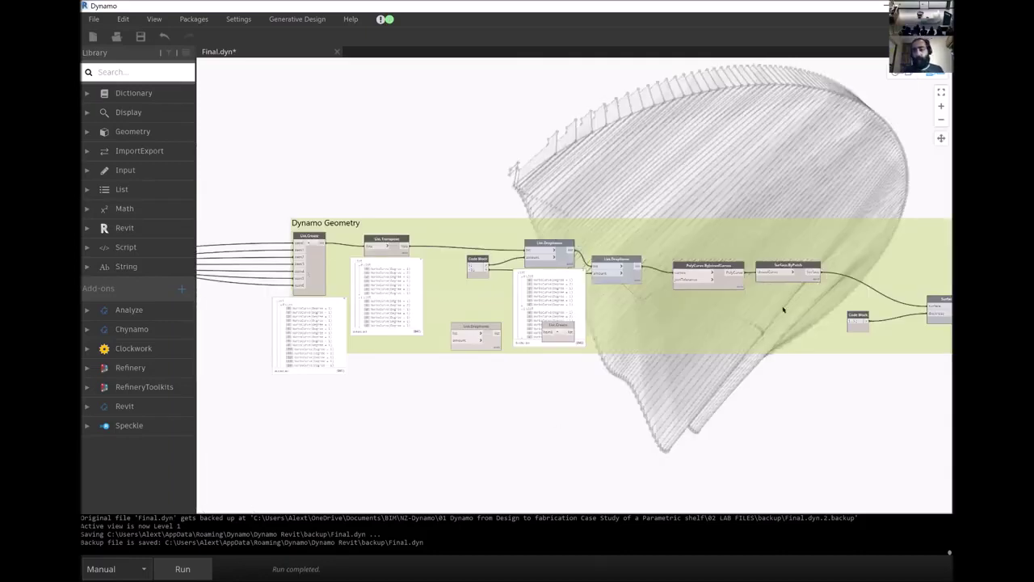
click(522, 349)
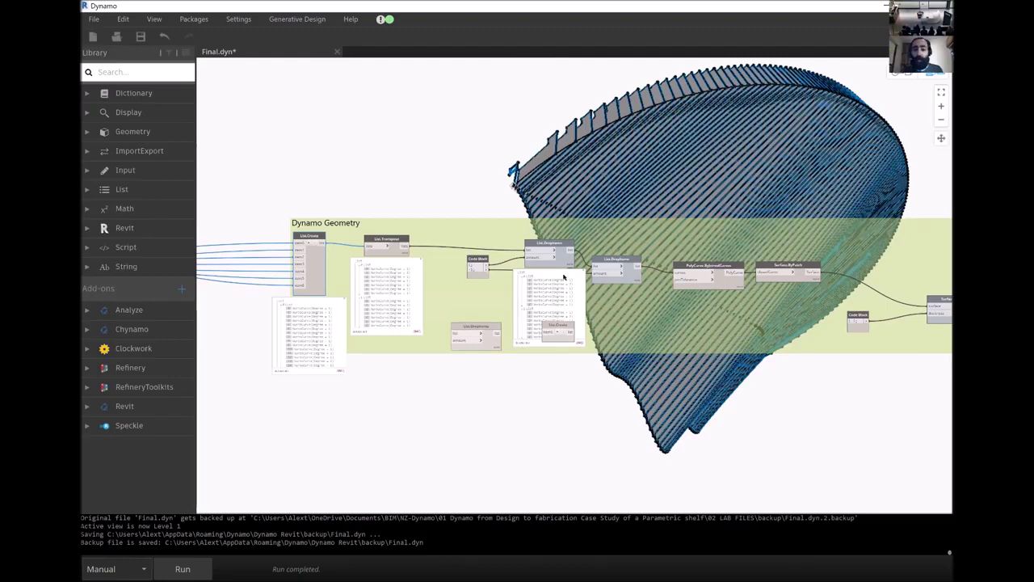
scroll(564, 277, down, 2)
middle_drag(538, 180, 527, 314)
click(527, 314)
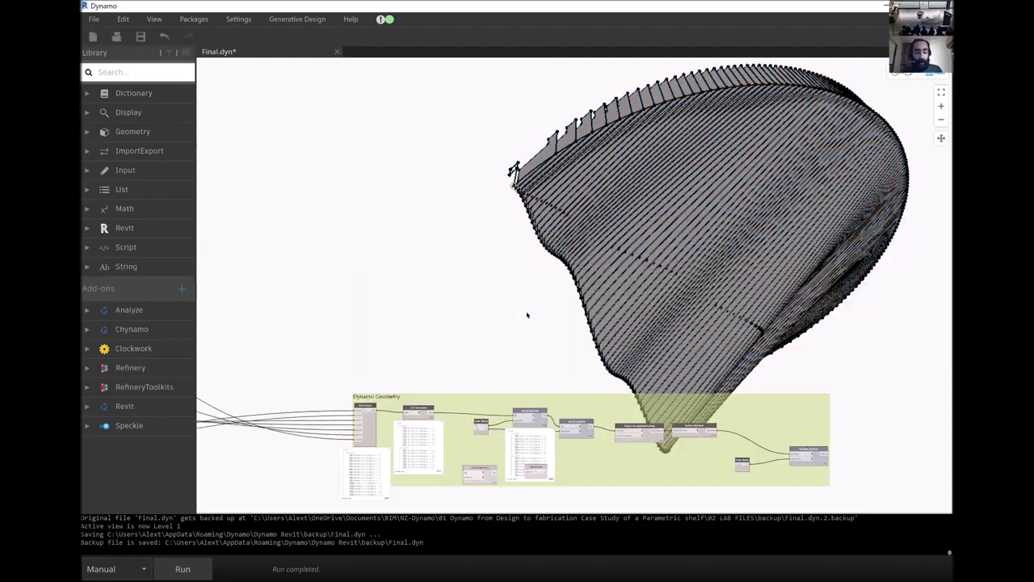
key(ctrl+b)
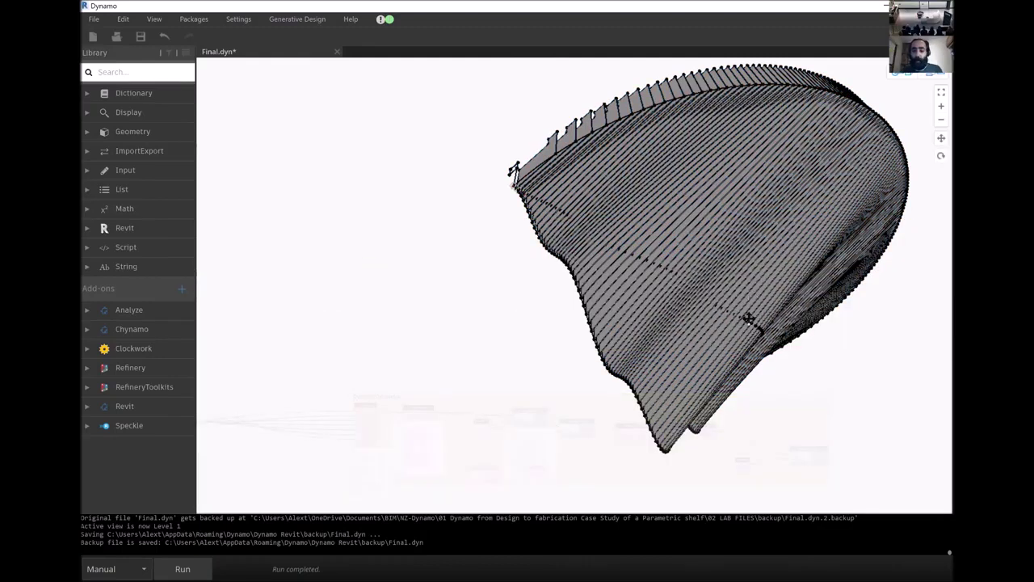
scroll(685, 325, up, 3)
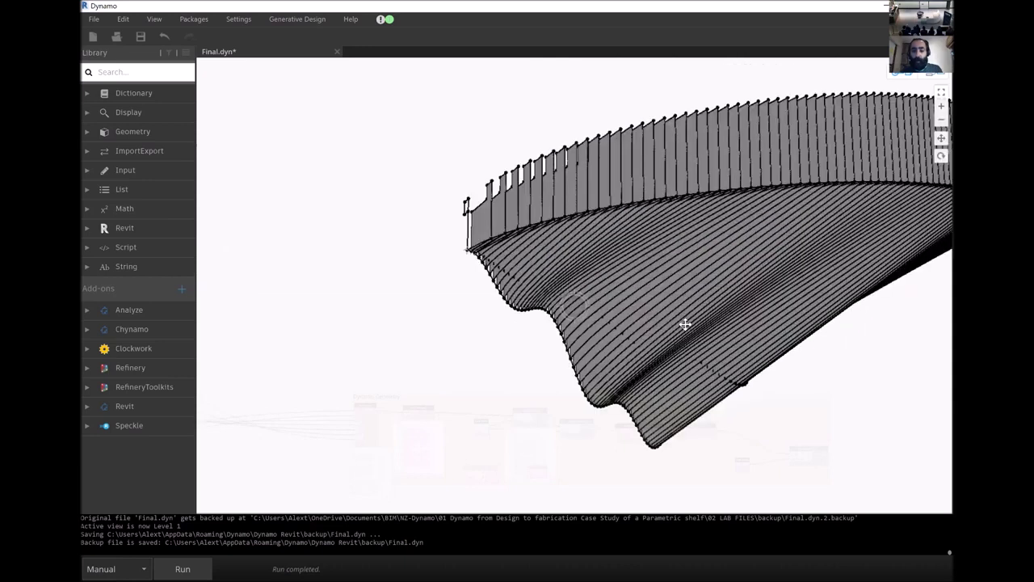
right_drag(724, 368, 706, 337)
scroll(734, 339, down, 10)
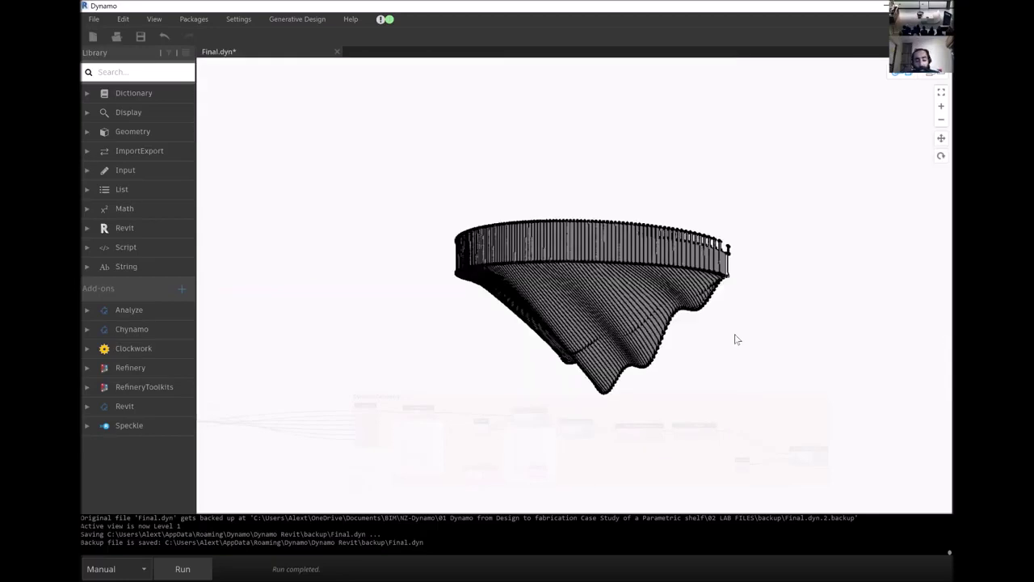
key(ctrl+b)
scroll(679, 417, up, 5)
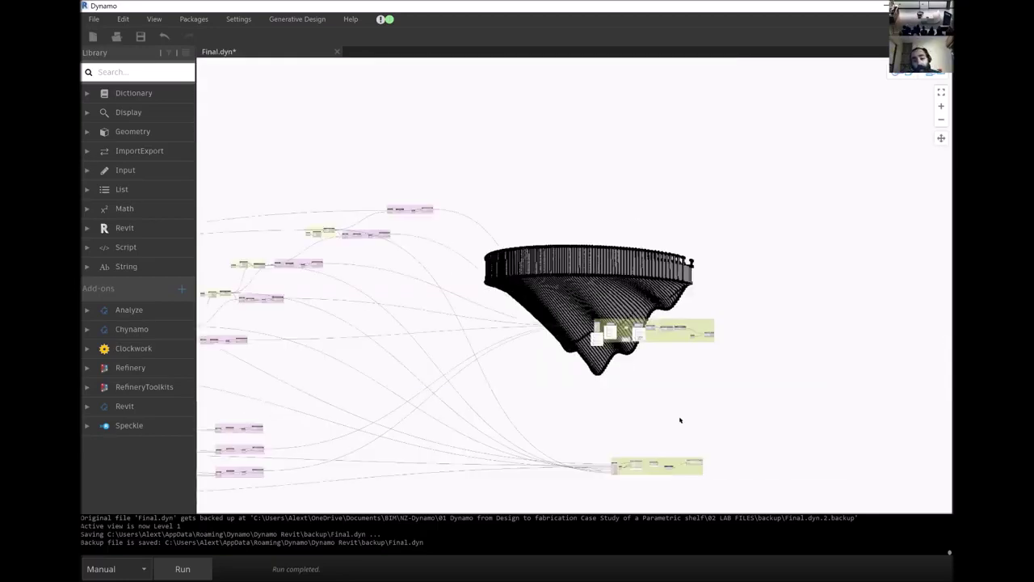
scroll(672, 351, up, 4)
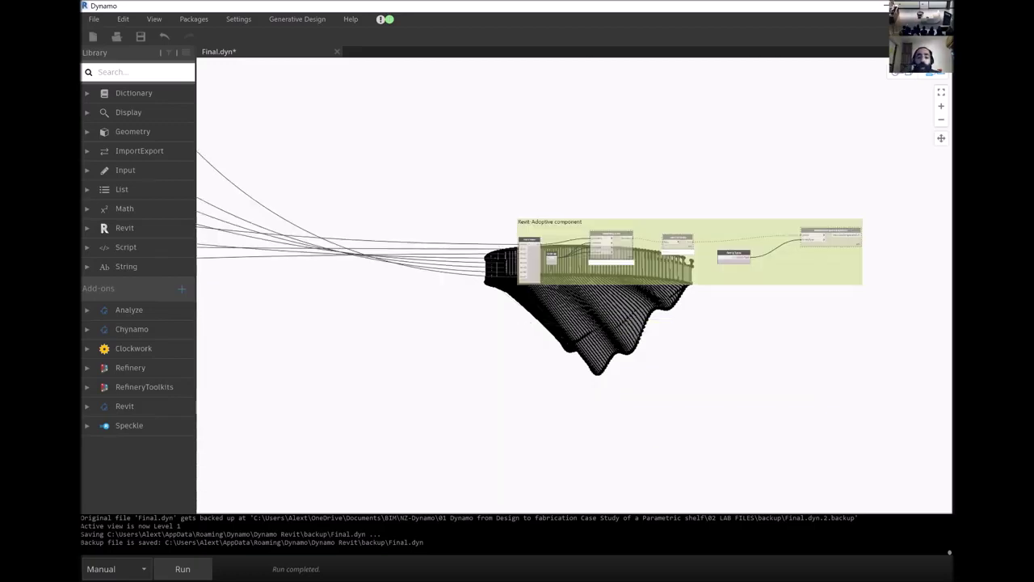
scroll(564, 262, up, 5)
scroll(491, 308, up, 1)
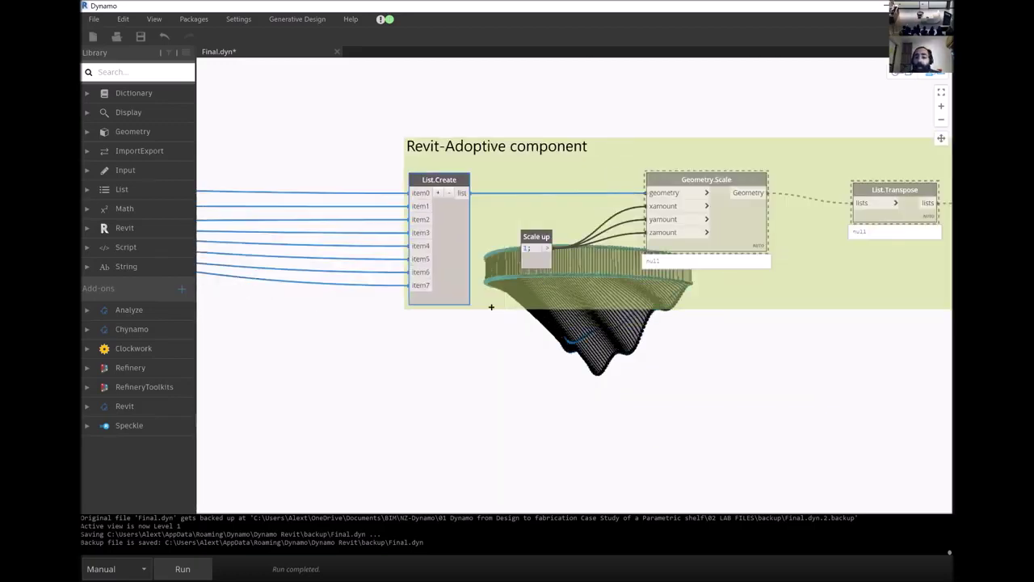
click(791, 426)
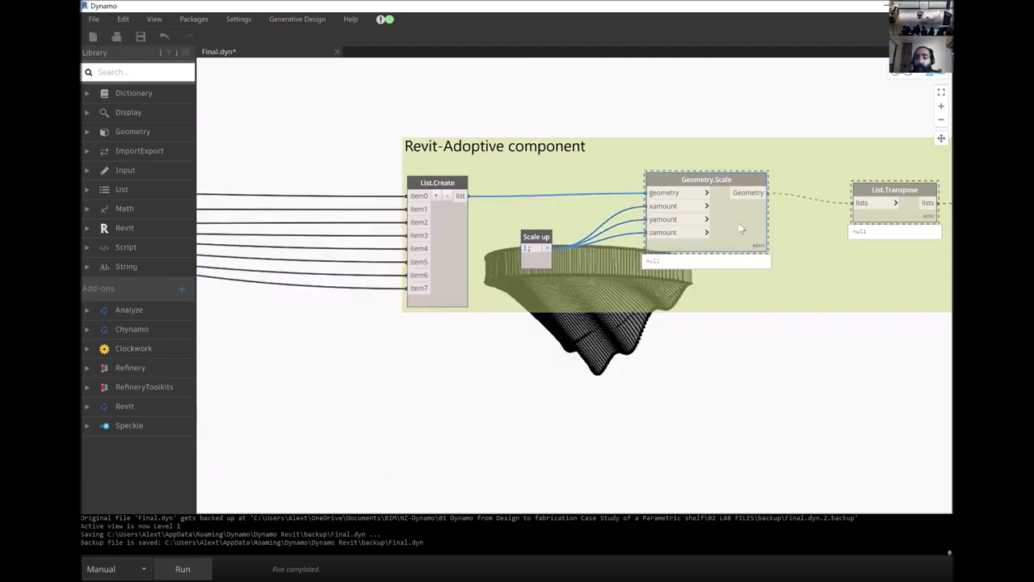
right_click(692, 295)
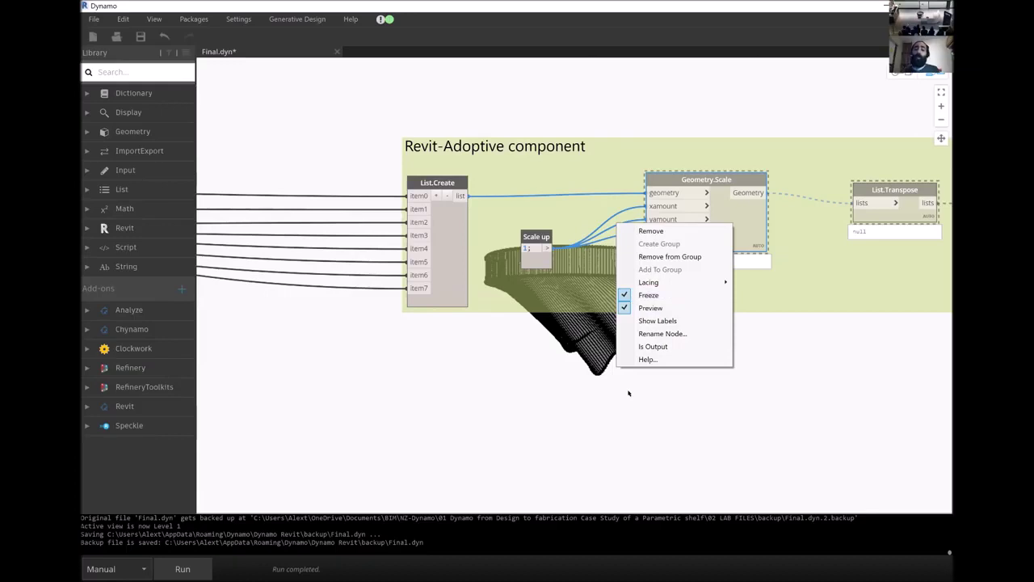
scroll(731, 347, down, 3)
Set the Bottom Curve first-wave cycles to 30, rerun, and orbit to inspect the fins.
scroll(444, 342, down, 5)
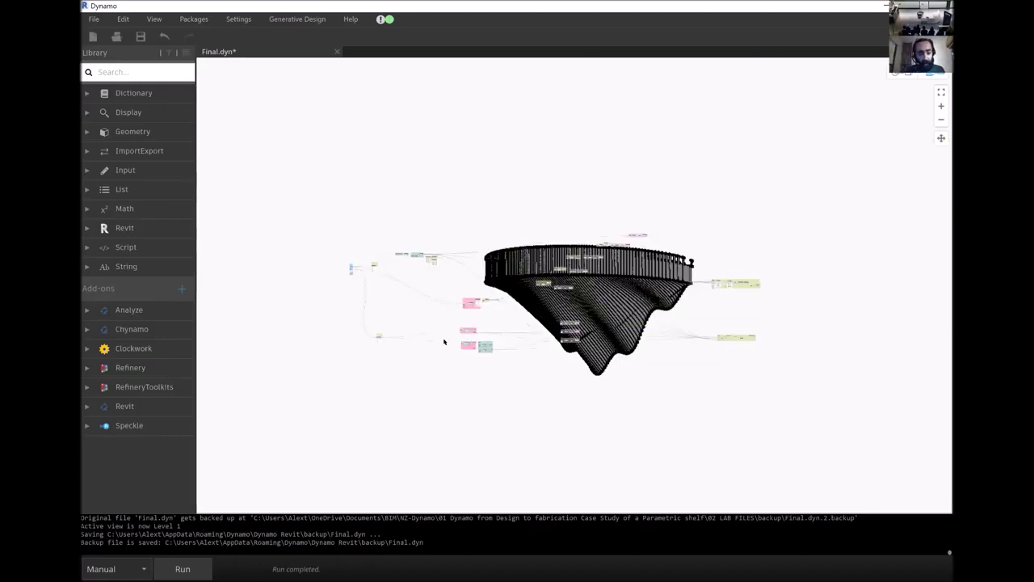
scroll(566, 214, up, 5)
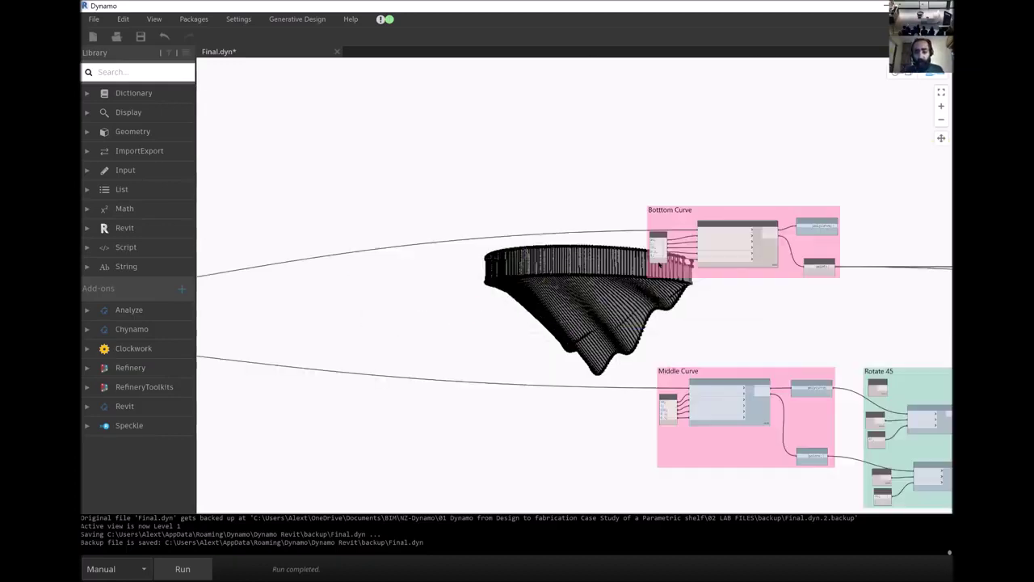
scroll(566, 214, up, 3)
scroll(565, 216, up, 1)
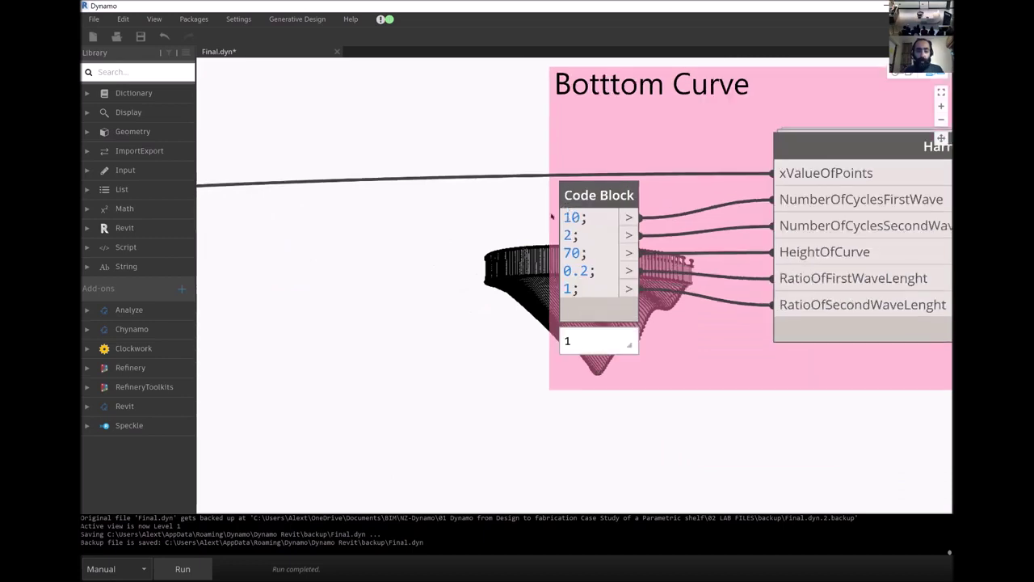
double_click(573, 218)
text(30)
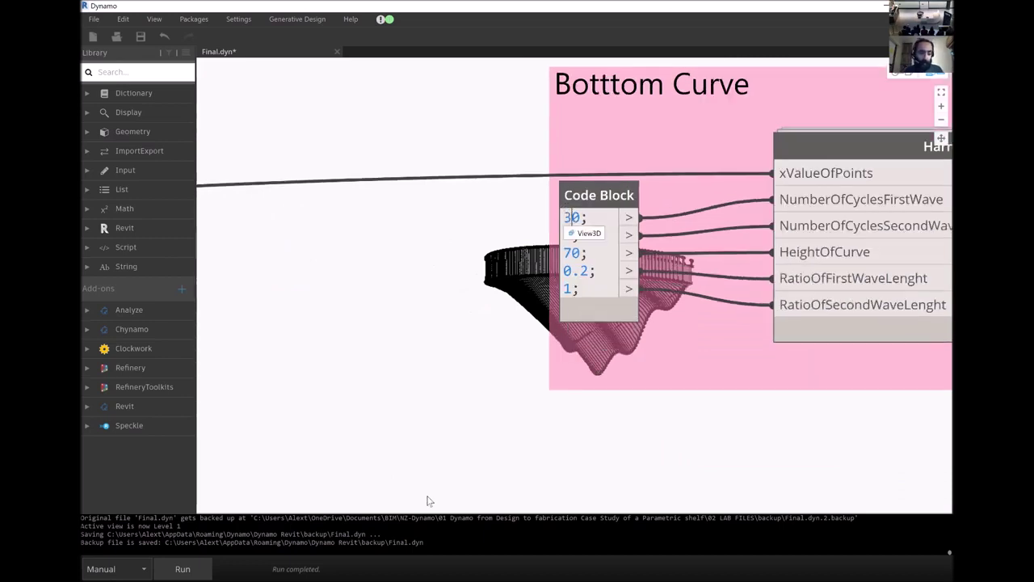
key(F5)
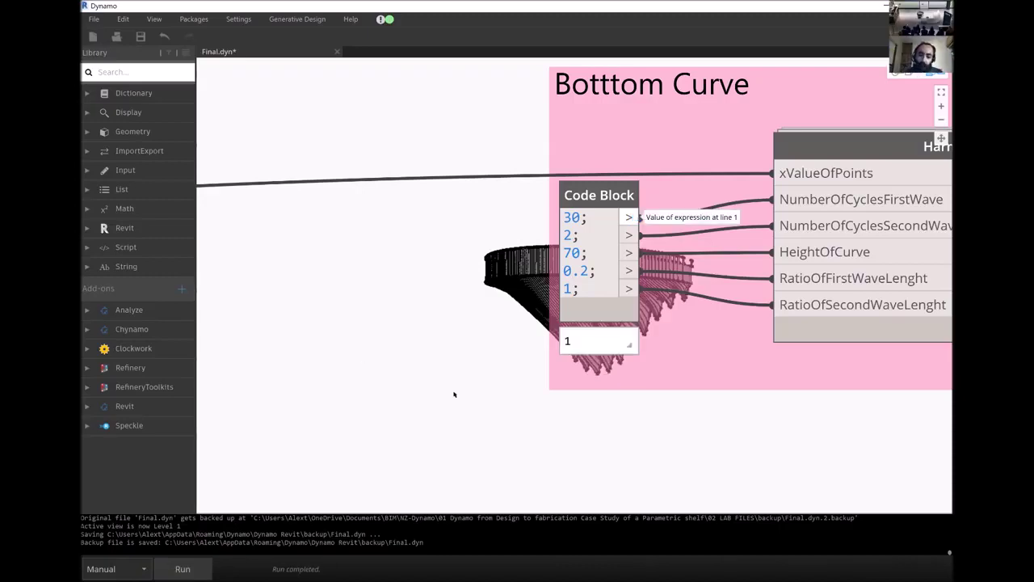
scroll(453, 396, down, 2)
key(ctrl+b)
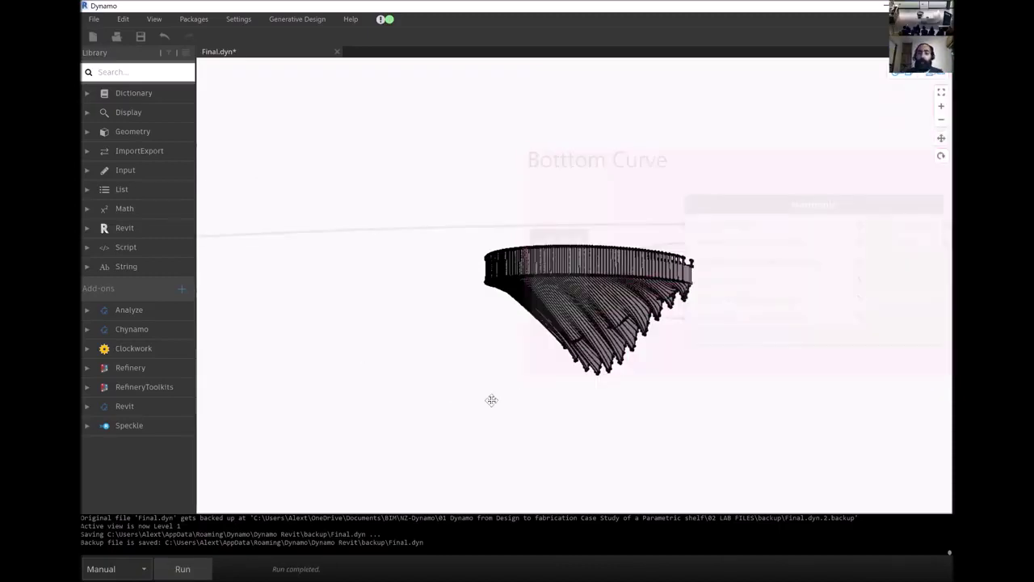
right_drag(491, 399, 491, 383)
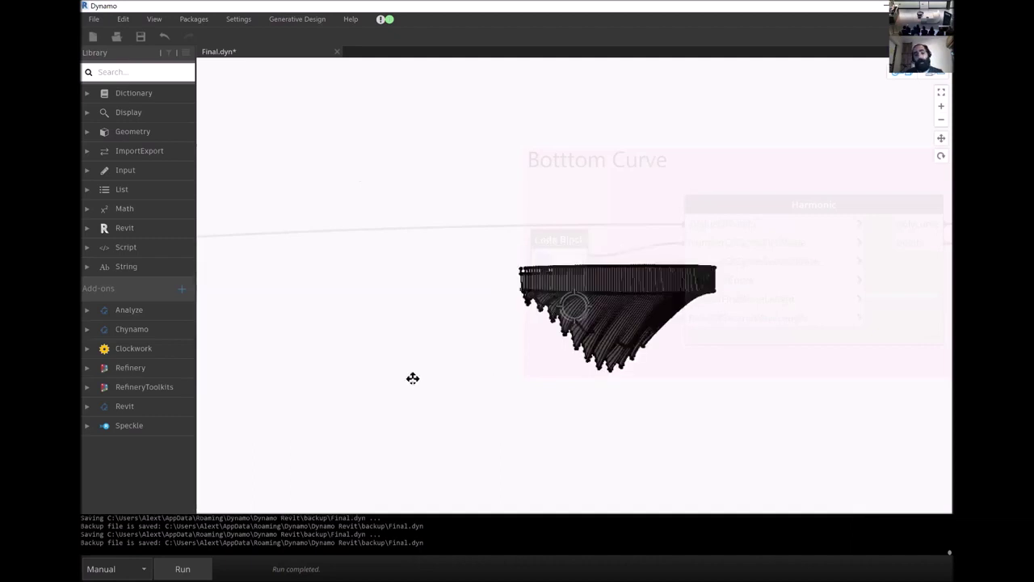
right_drag(413, 383, 596, 376)
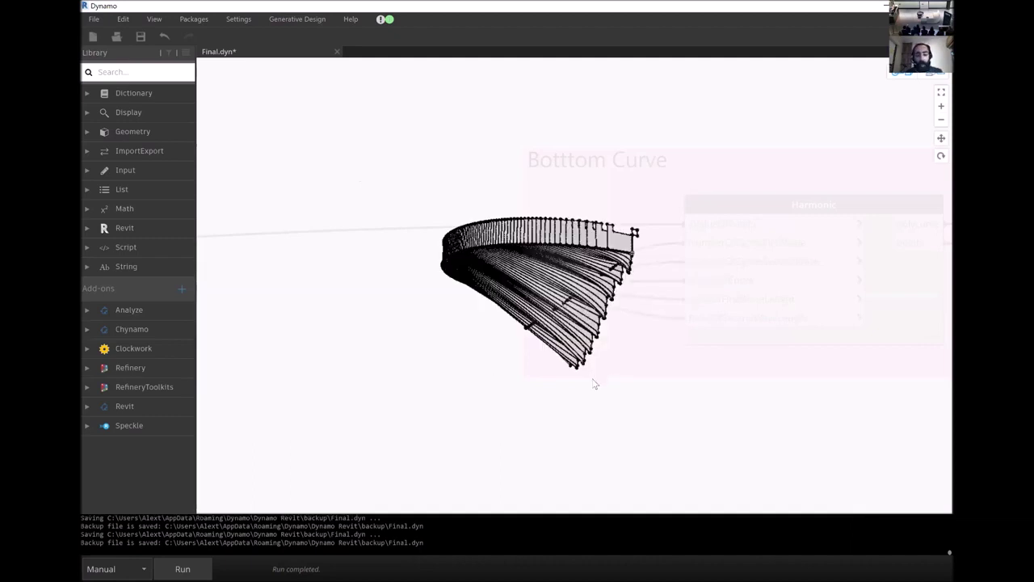
key(ctrl+b)
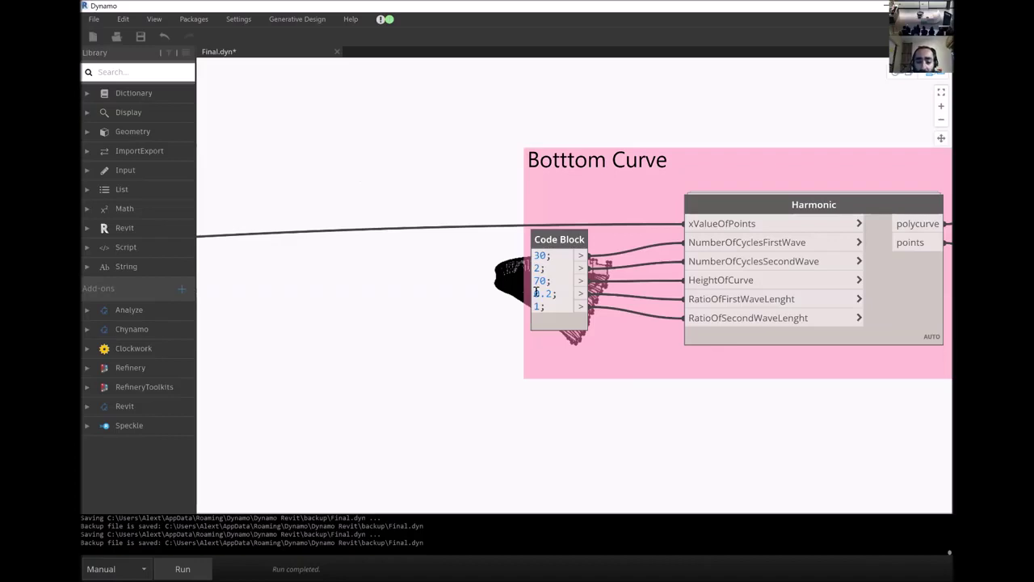
Raise the Bottom Curve height from 70 to 170, rerun, and view the shelf from above.
mouse_move(535, 281)
text(1)
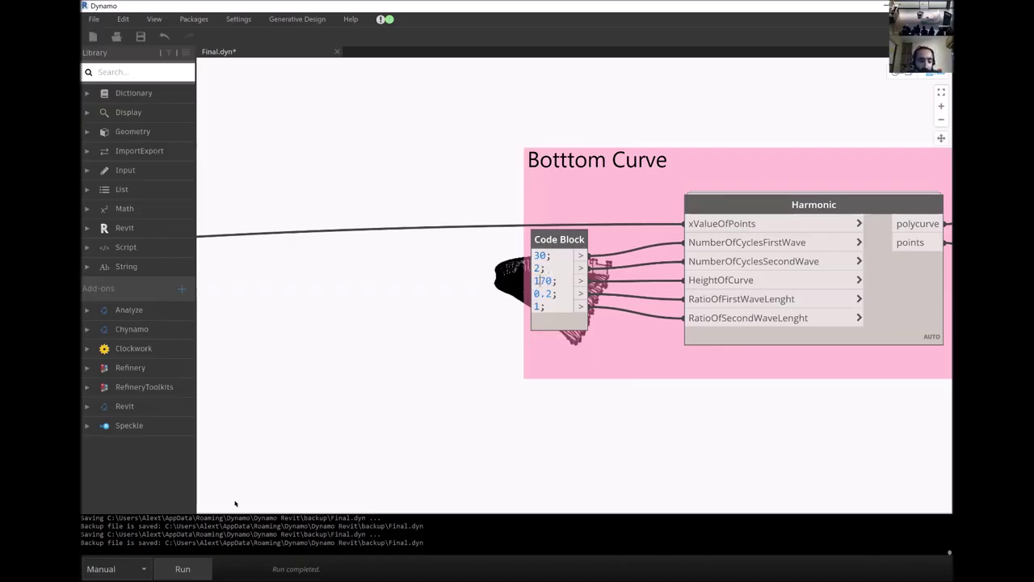
click(202, 570)
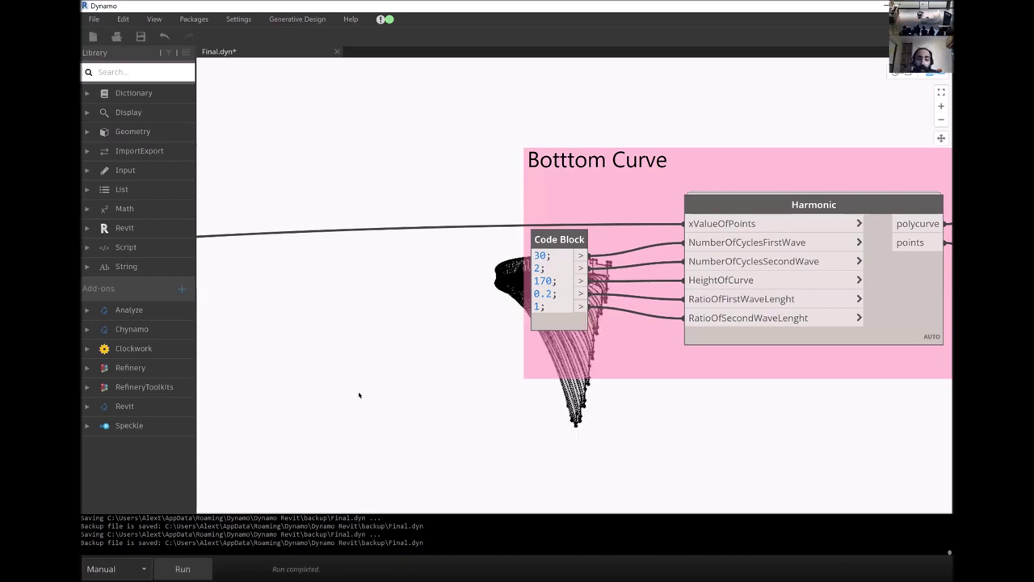
scroll(512, 334, down, 5)
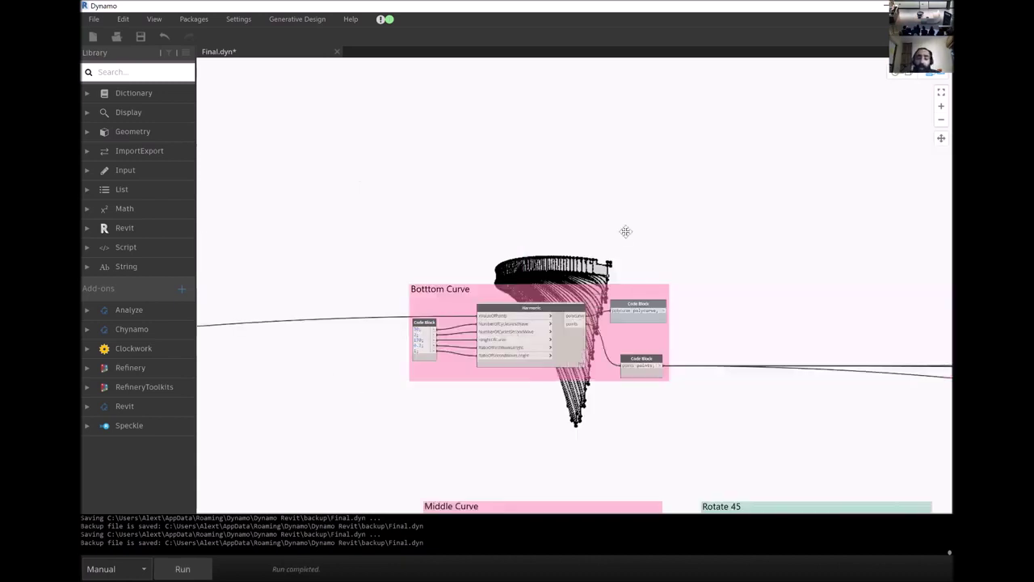
key(ctrl+b)
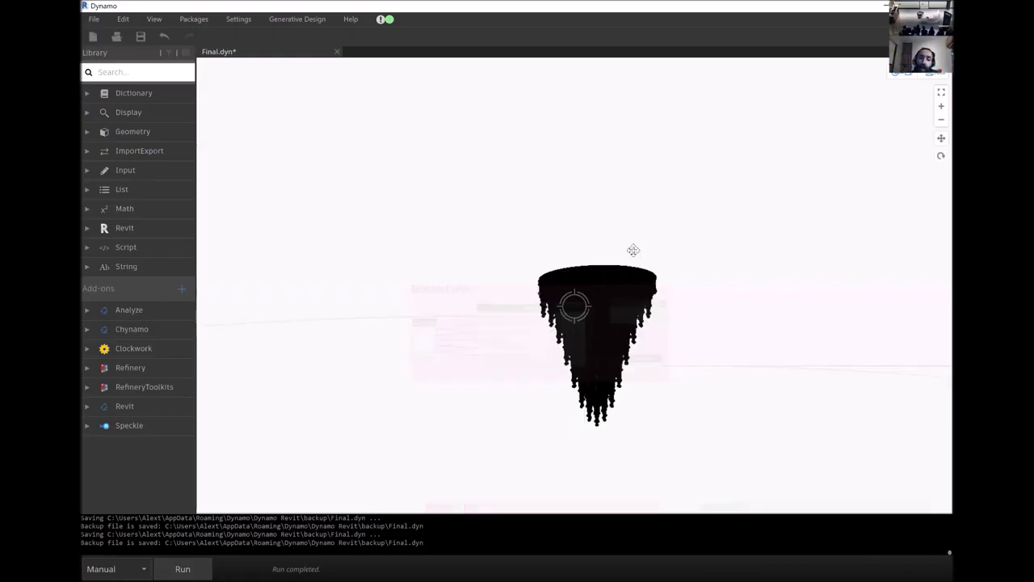
right_drag(633, 250, 586, 339)
scroll(586, 339, up, 3)
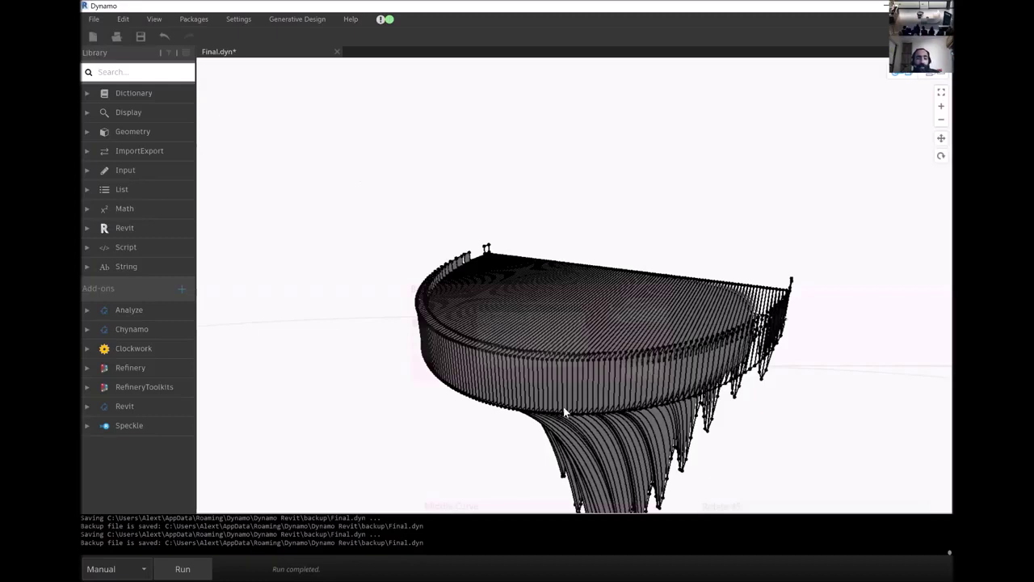
right_drag(547, 416, 501, 416)
key(ctrl+b)
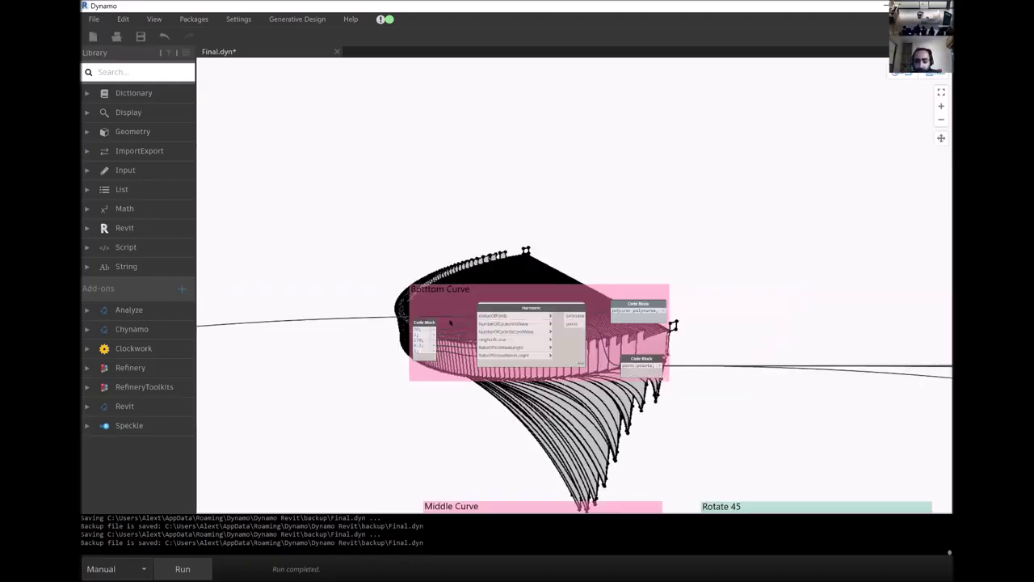
scroll(697, 376, down, 3)
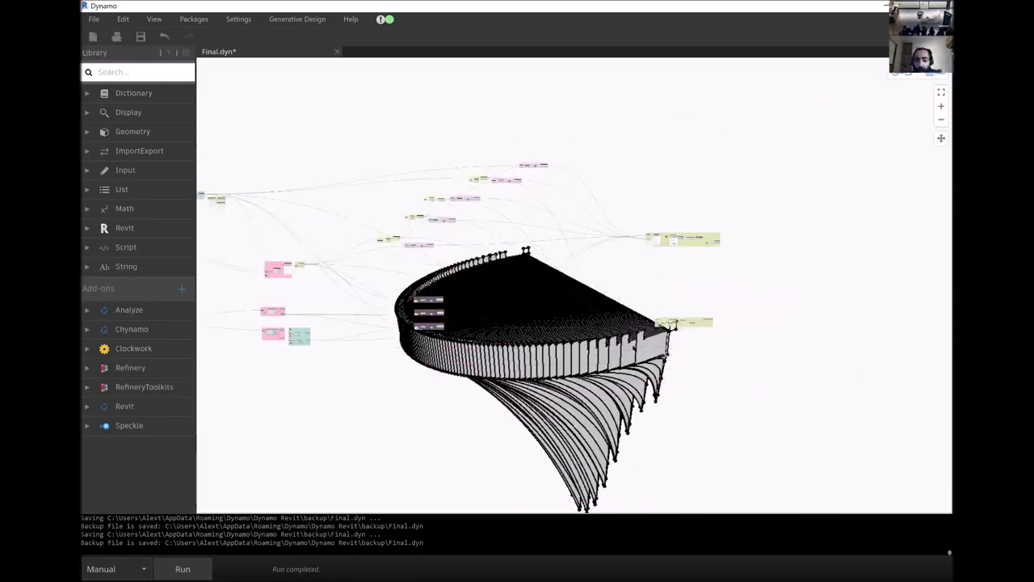
Check the Geometry.Scale node options and undo the last change.
scroll(666, 268, up, 5)
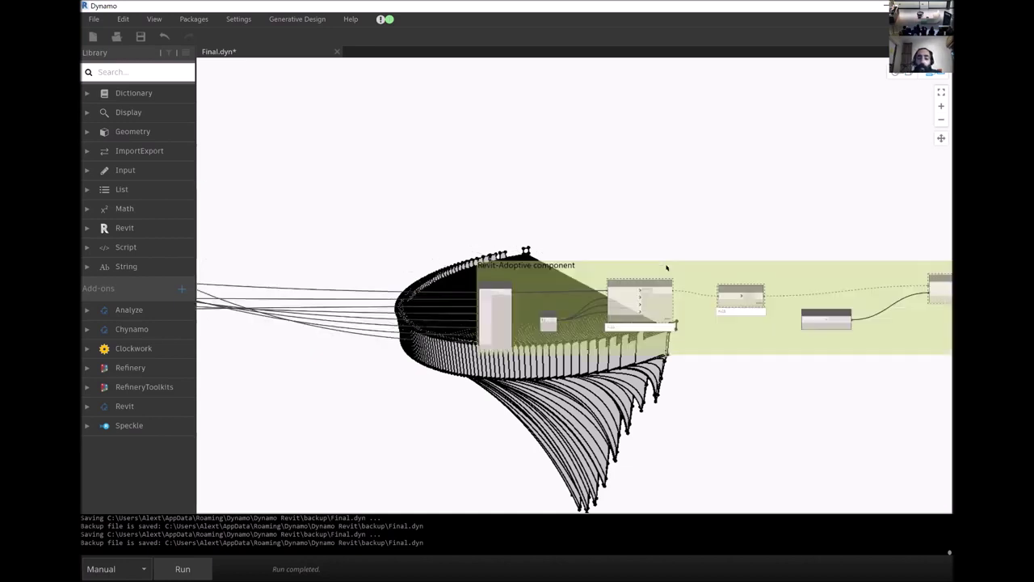
scroll(664, 298, up, 3)
right_click(546, 299)
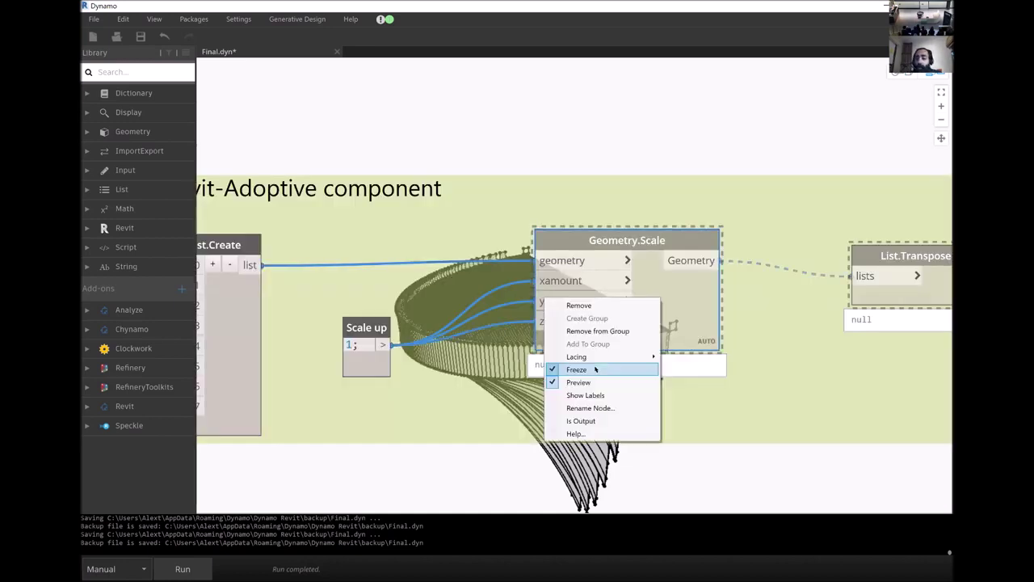
scroll(752, 272, down, 5)
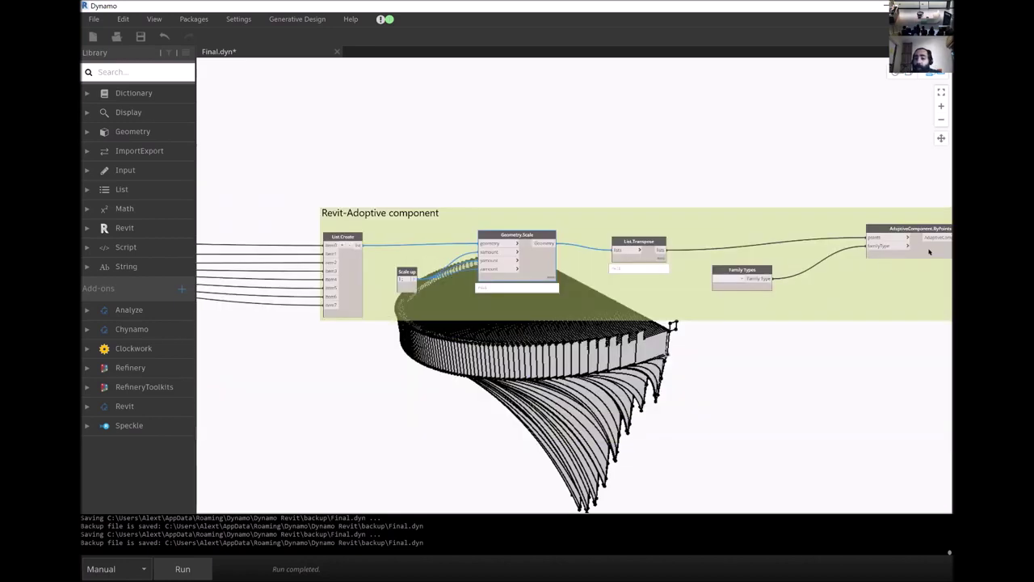
key(ctrl+z)
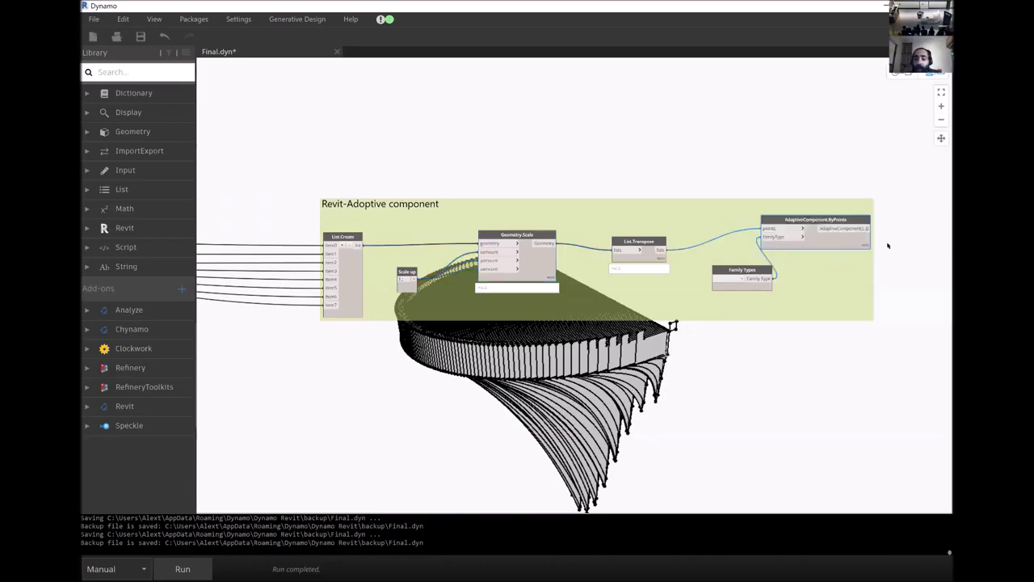
scroll(746, 234, up, 5)
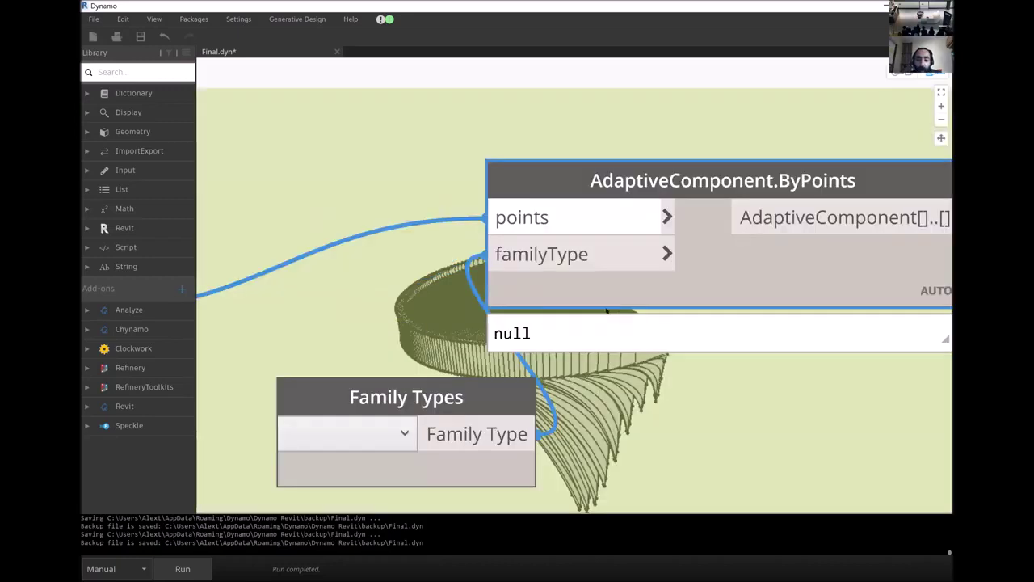
scroll(587, 340, down, 3)
Set the Family Types node to 8_point_adoptive_panel and restore down Dynamo to reveal Revit.
click(583, 310)
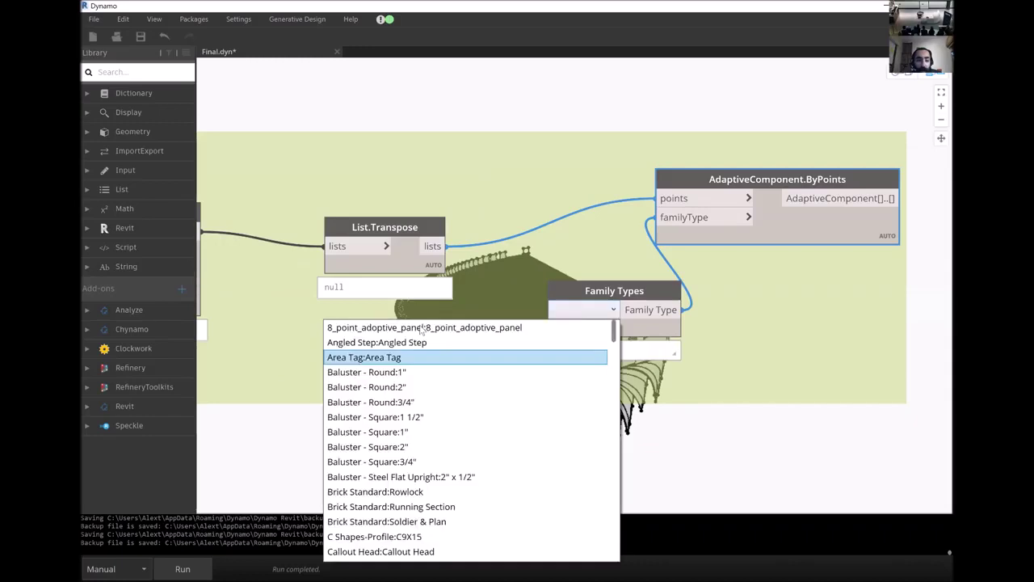
click(453, 326)
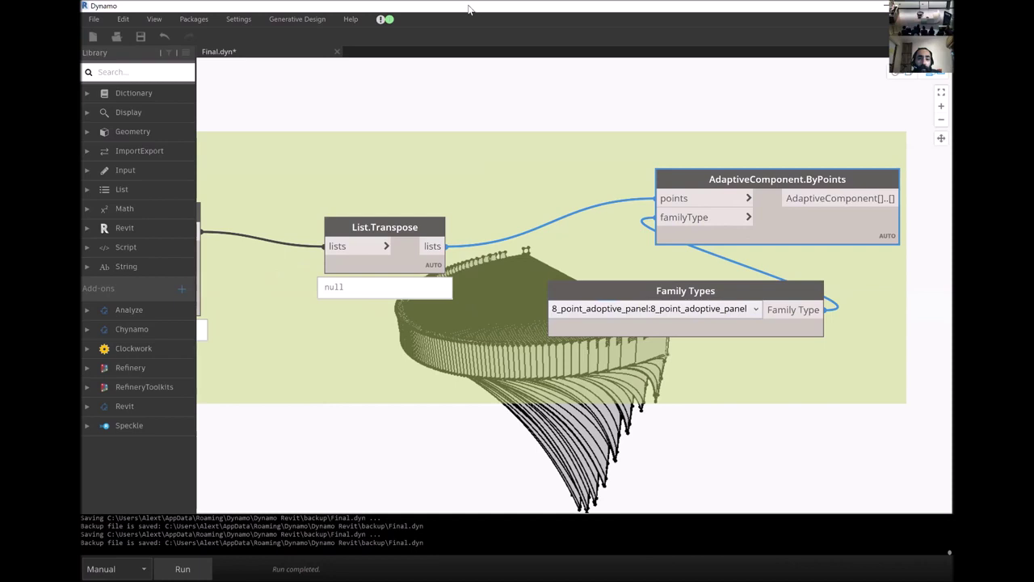
key(super+Down)
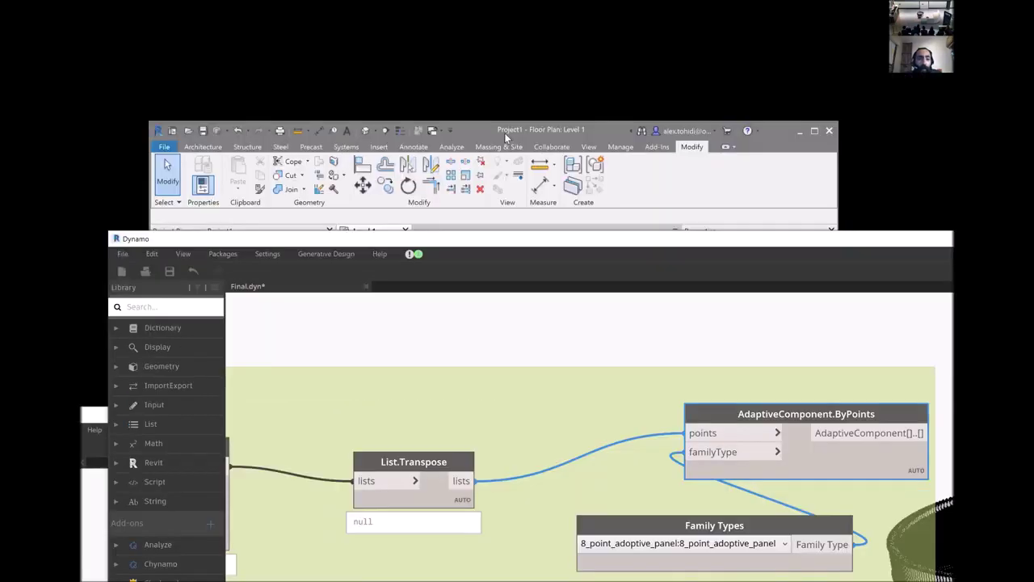
Maximize Revit, open the {3D} view and orbit the model.
drag(506, 137, 483, 4)
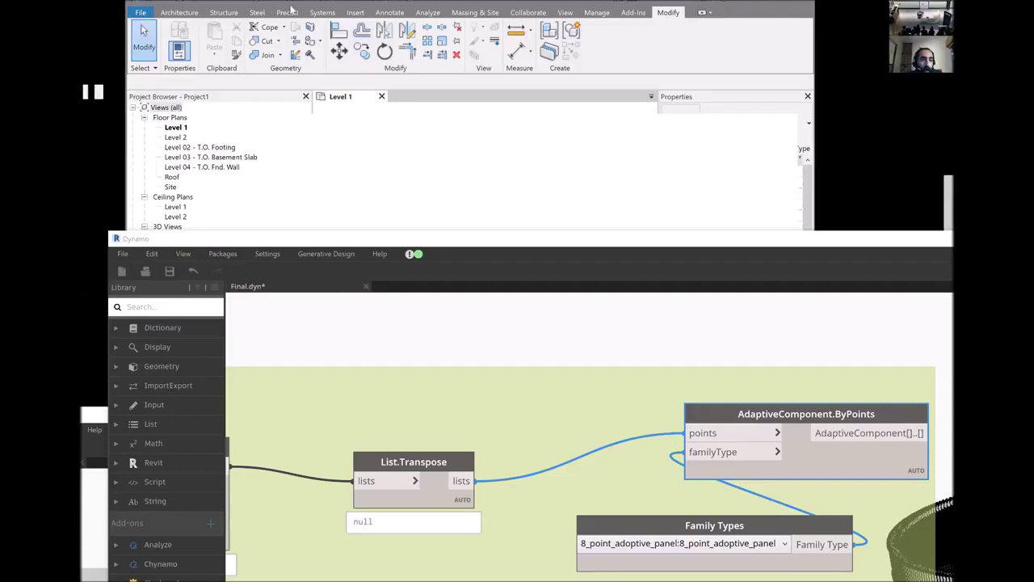
key(super+Up)
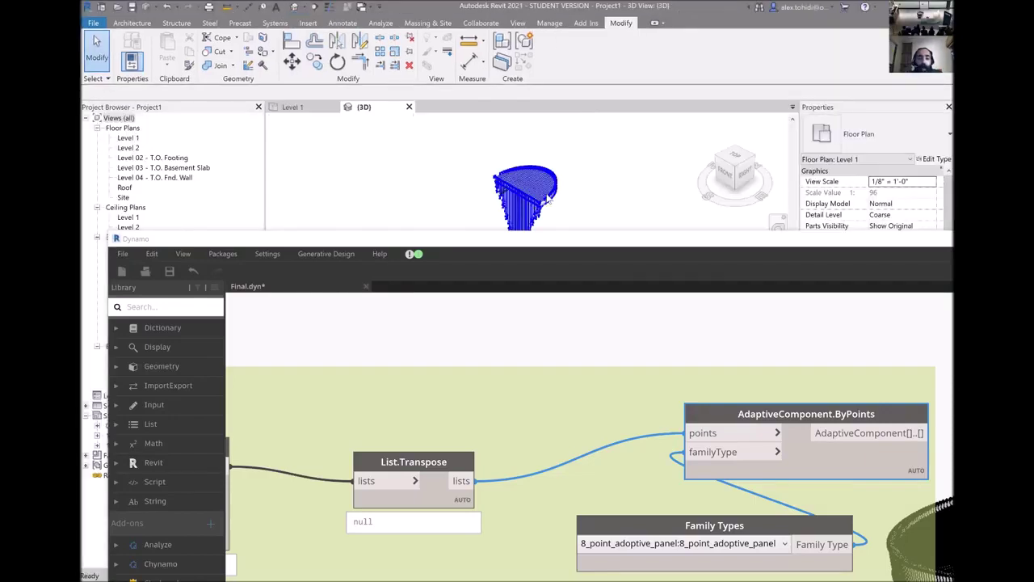
scroll(604, 198, up, 3)
scroll(628, 193, down, 5)
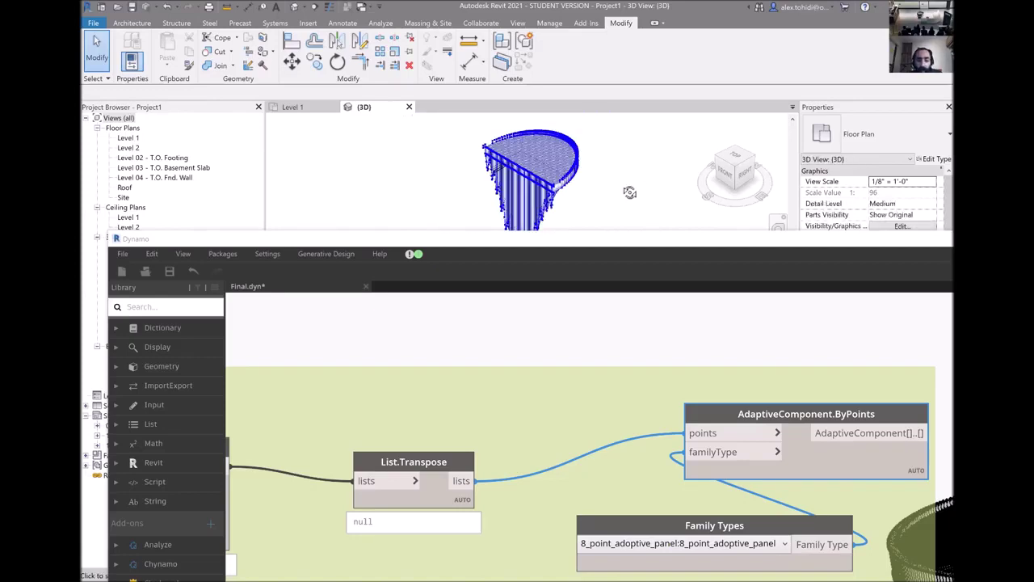
shift+middle_drag(500, 189, 499, 188)
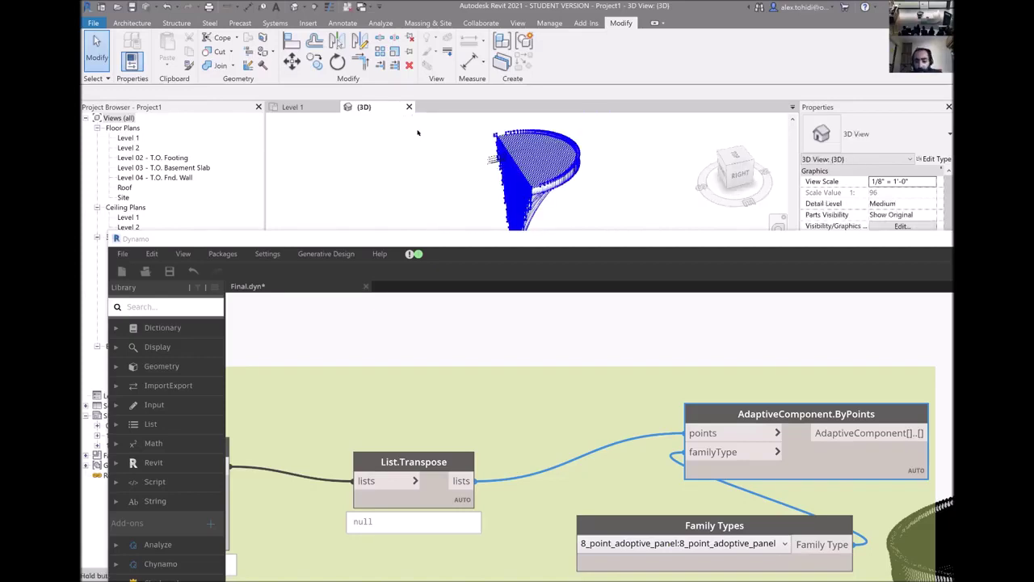
shift+middle_drag(426, 139, 350, 242)
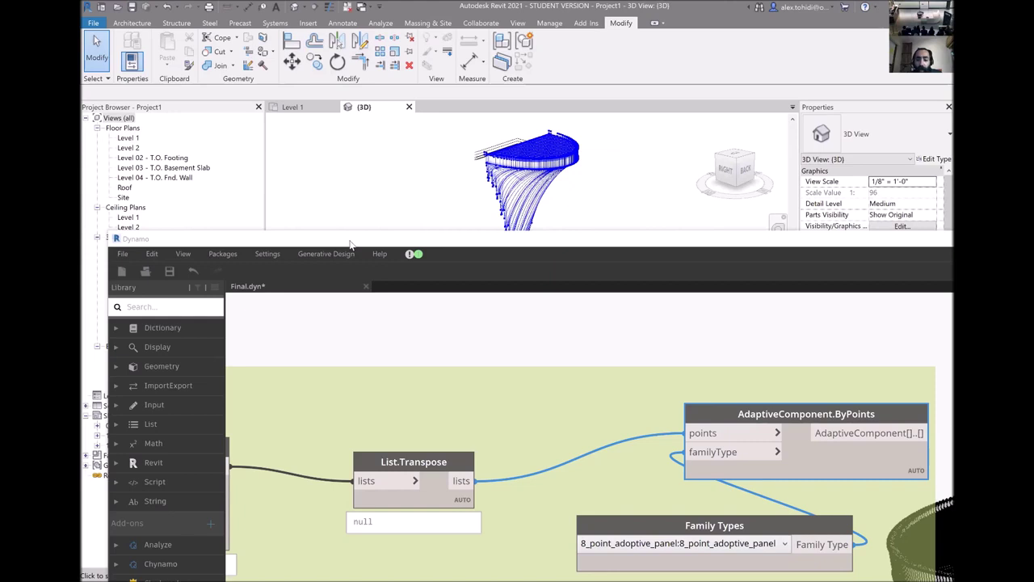
Run the Dynamo graph to place the adaptive panels, then orbit around the panel form.
drag(351, 240, 358, 129)
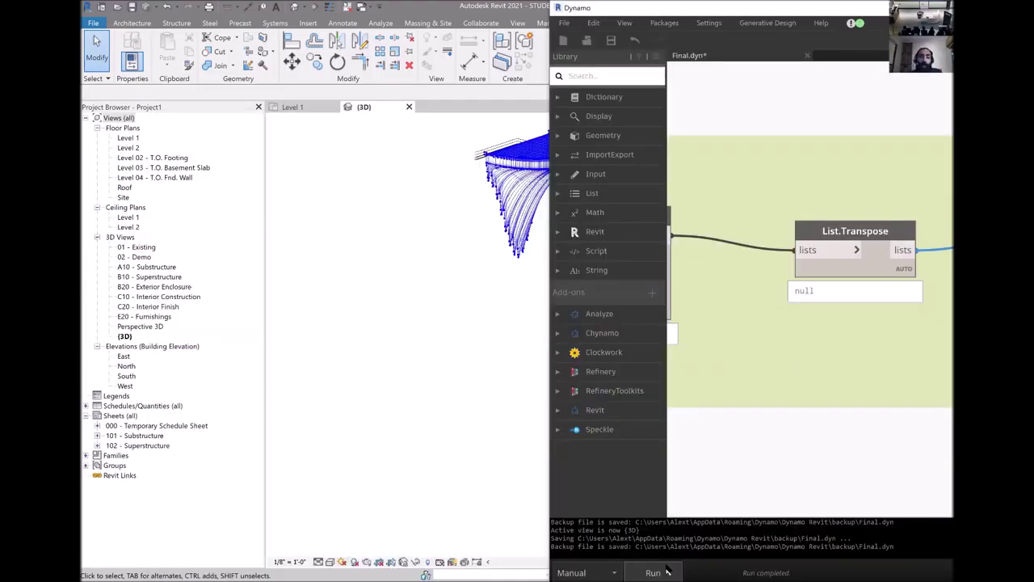
click(653, 572)
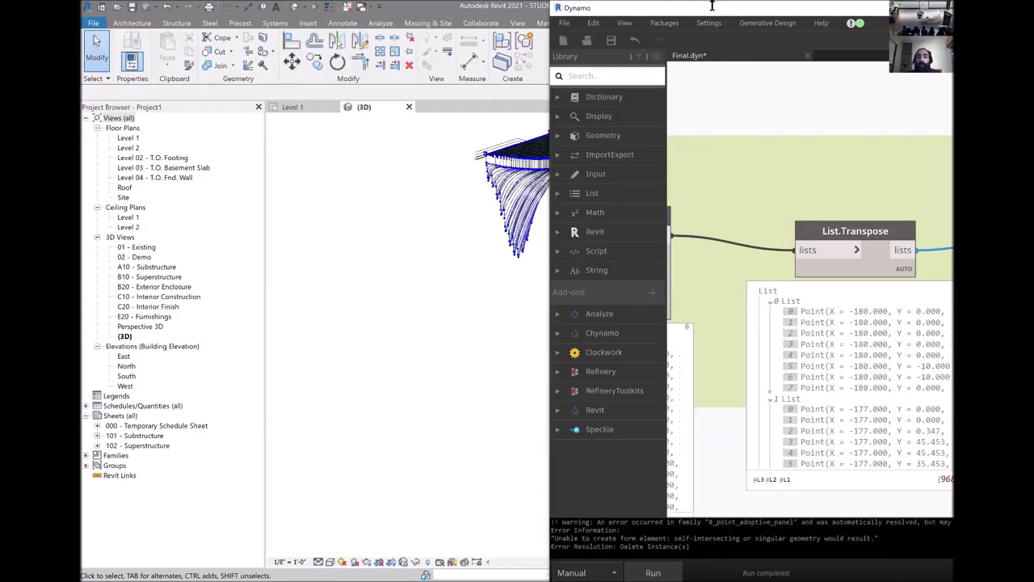
drag(712, 6, 1033, 6)
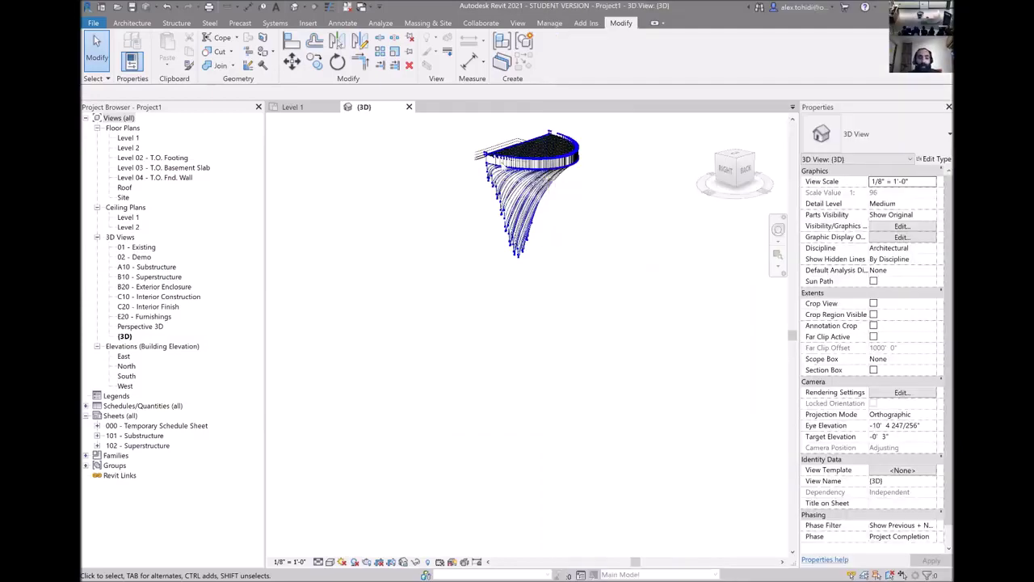
scroll(497, 277, up, 3)
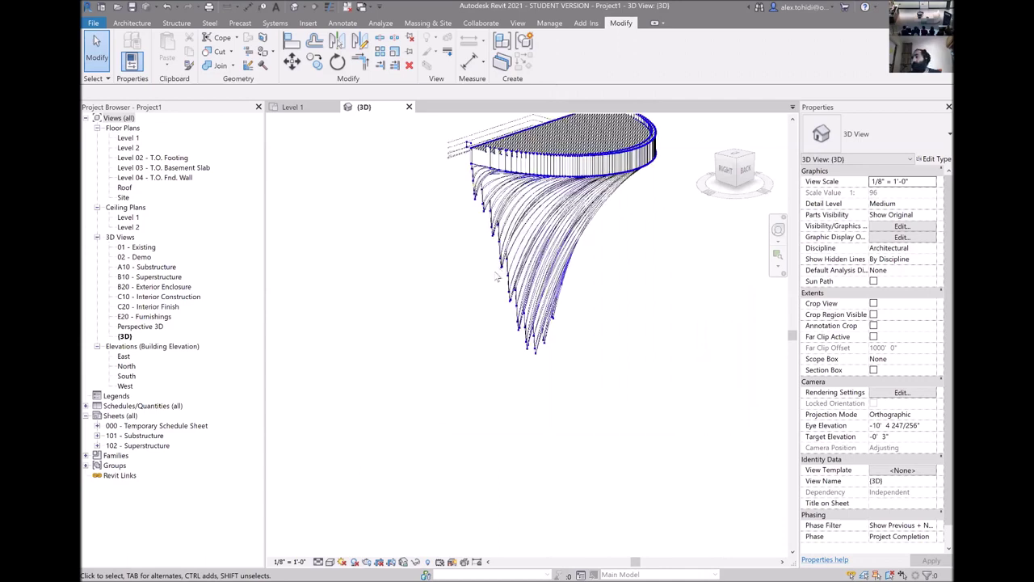
scroll(497, 277, up, 3)
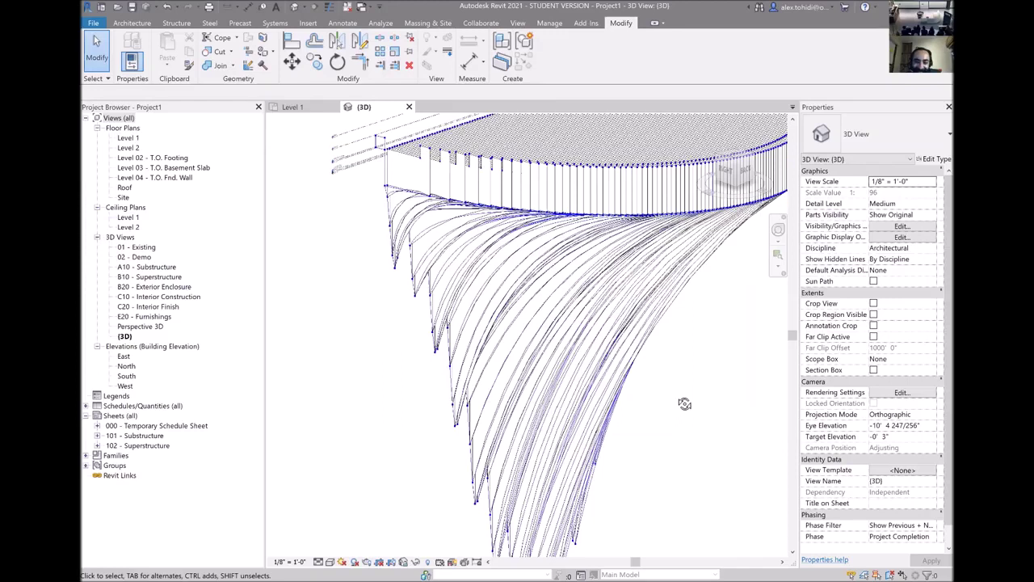
shift+middle_drag(590, 369, 342, 538)
Switch the 3D view to the Shaded visual style, orbit it and select one panel.
click(329, 562)
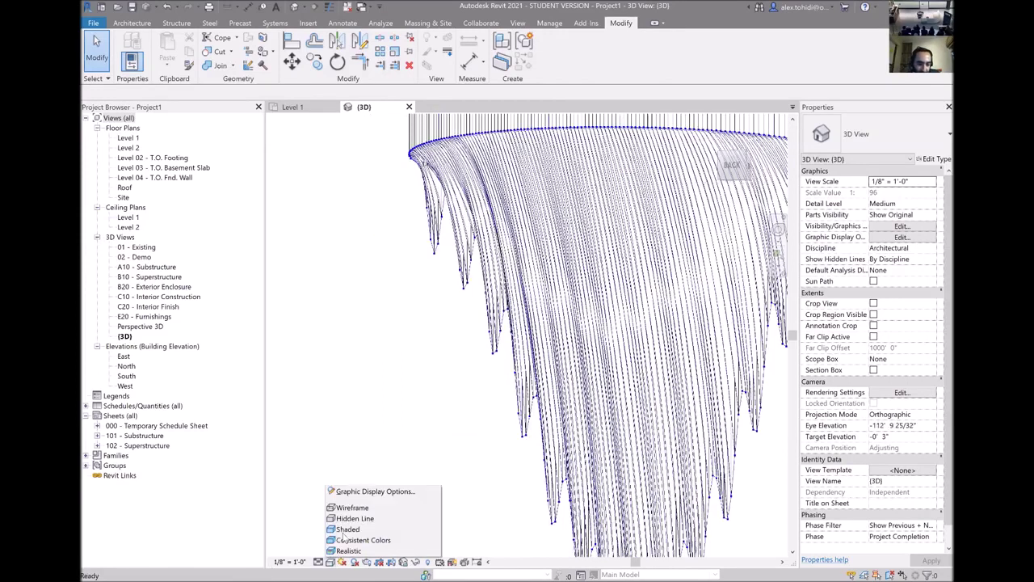
click(422, 423)
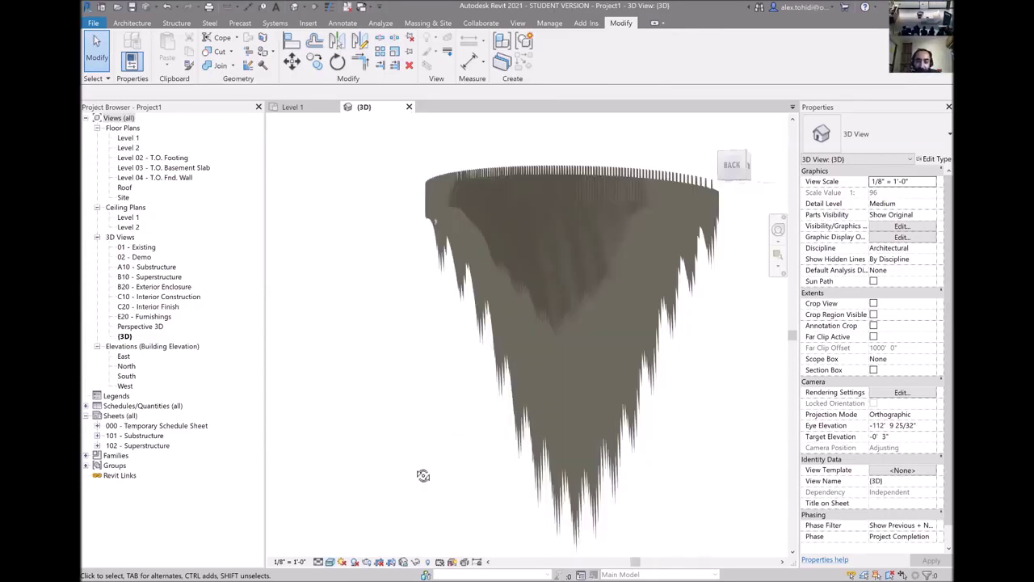
shift+middle_drag(420, 477, 594, 530)
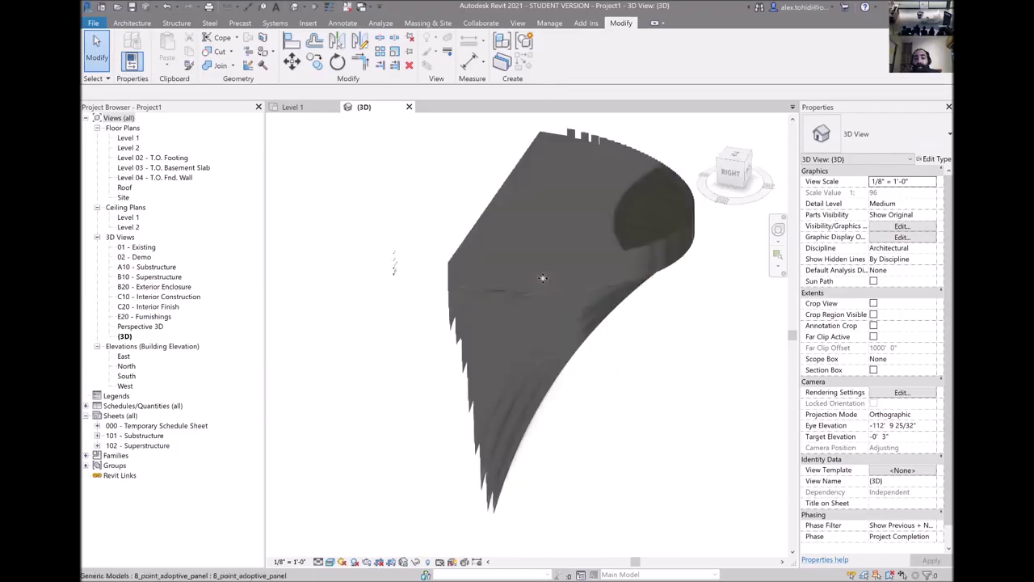
click(693, 333)
scroll(696, 338, up, 3)
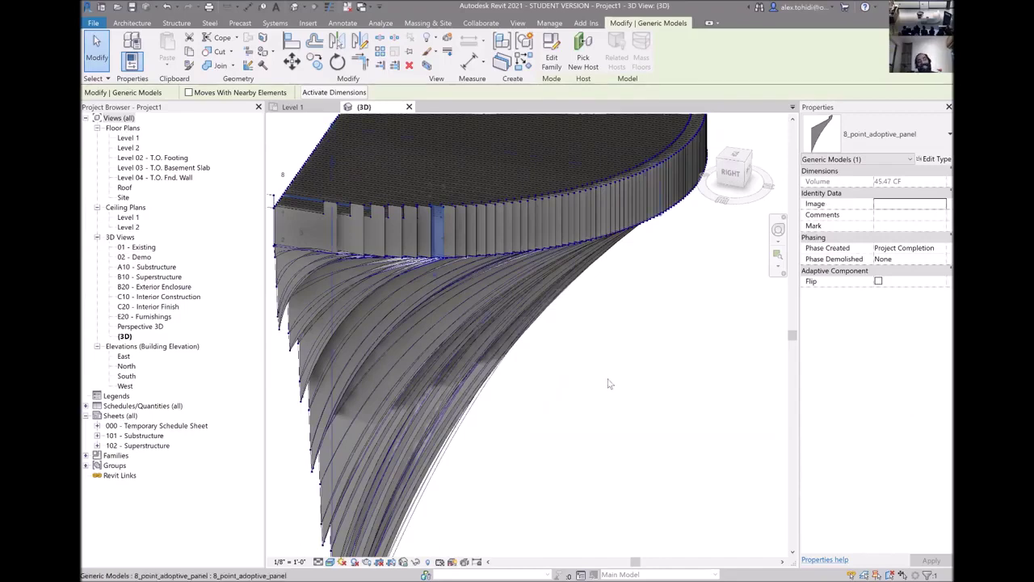
scroll(614, 351, down, 1)
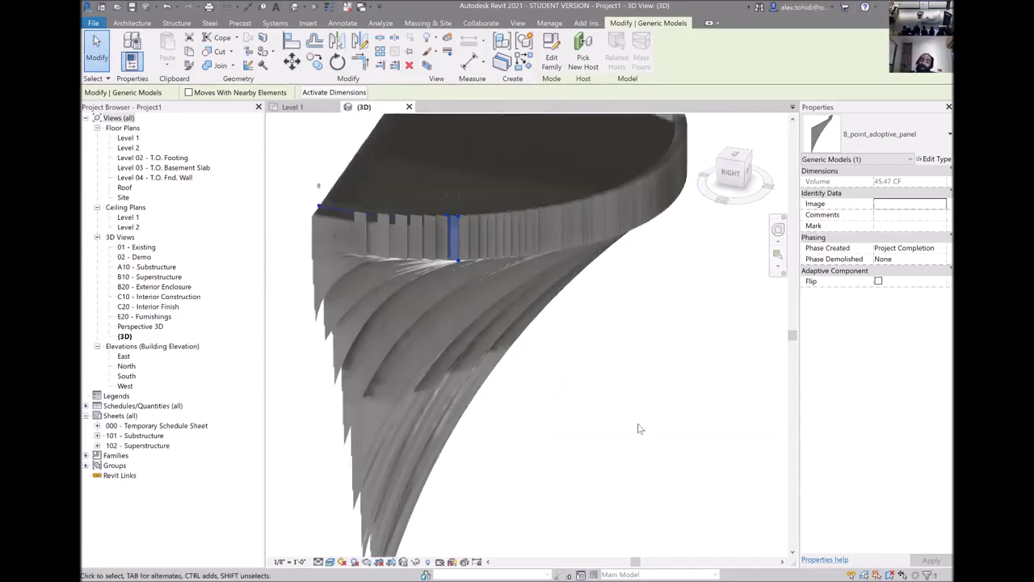
scroll(642, 432, down, 1)
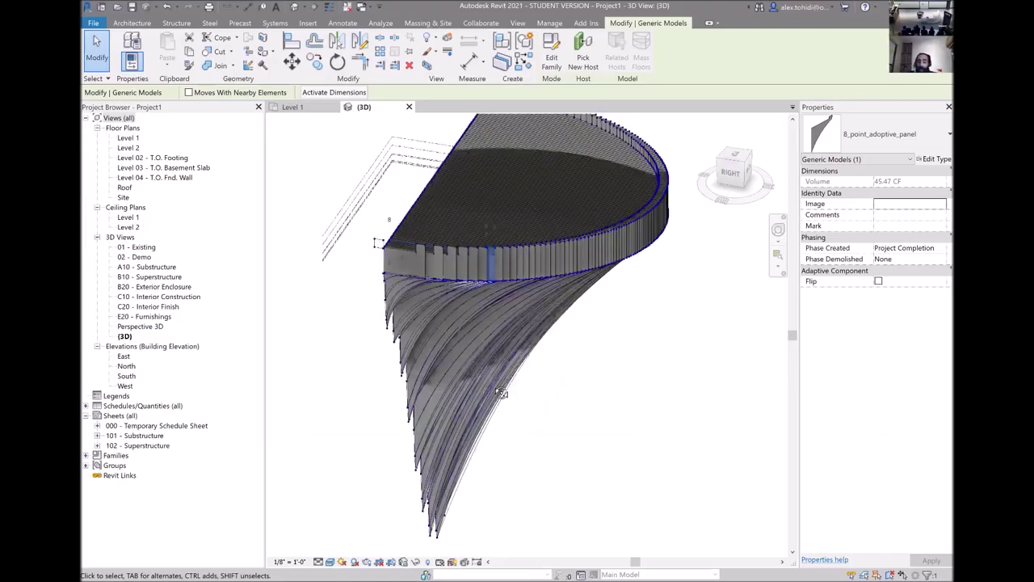
mouse_move(501, 392)
shift+middle_down()
mouse_move(461, 361)
mouse_move(577, 404)
mouse_move(570, 395)
shift+middle_up()
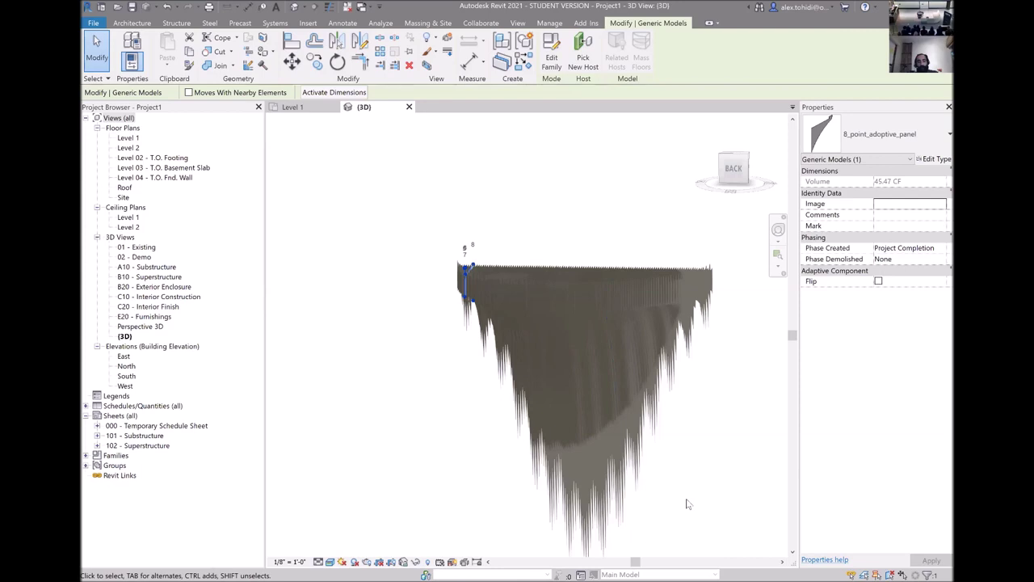
Deselect the panel in Revit, shrink the Revit window, and bring Dynamo's Final.dyn graph forward.
click(686, 505)
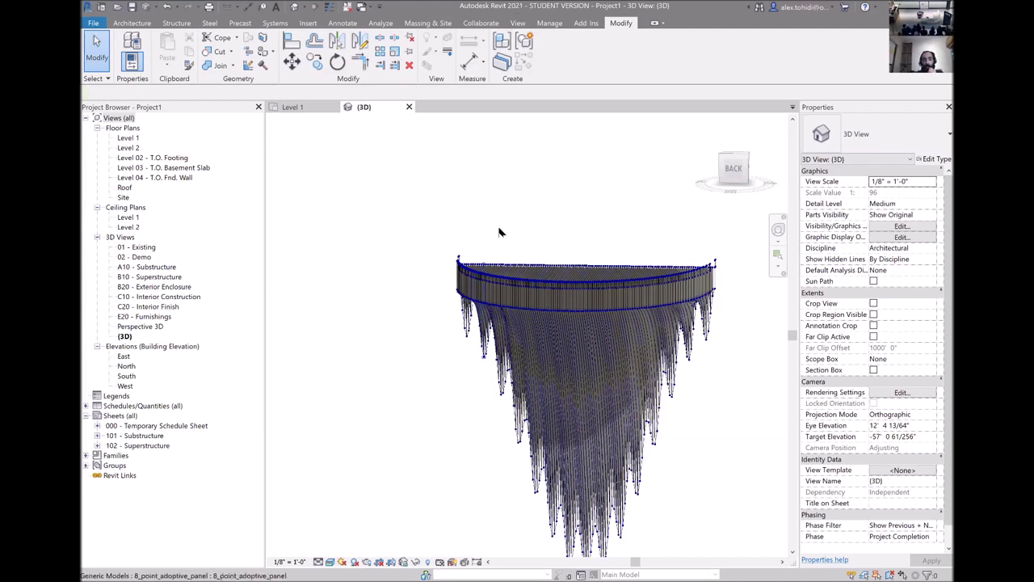
key(super+Down)
click(174, 419)
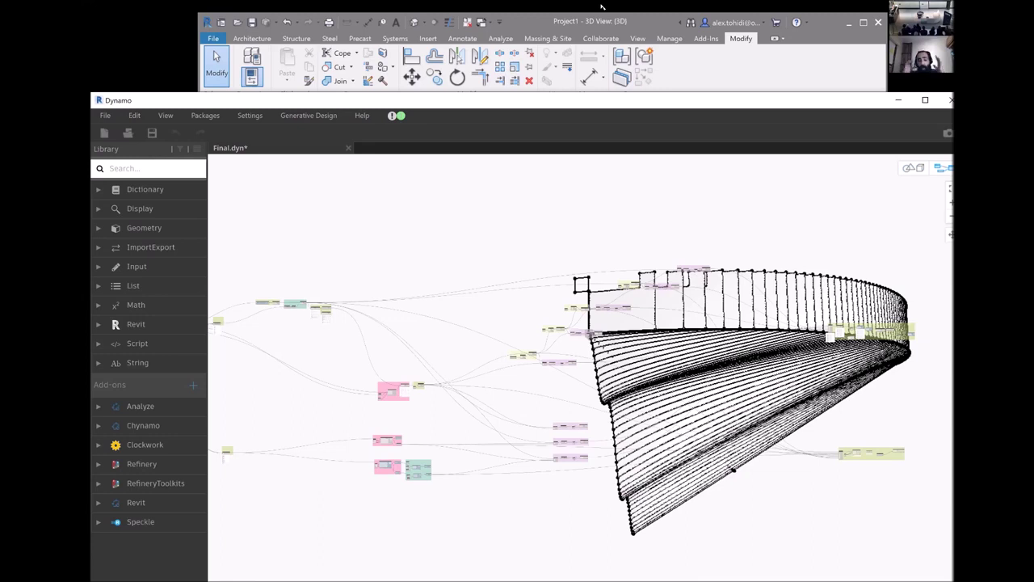
Maximize Dynamo and nudge the Middle Curve group up, level with the Rotate 45 group.
key(super+Up)
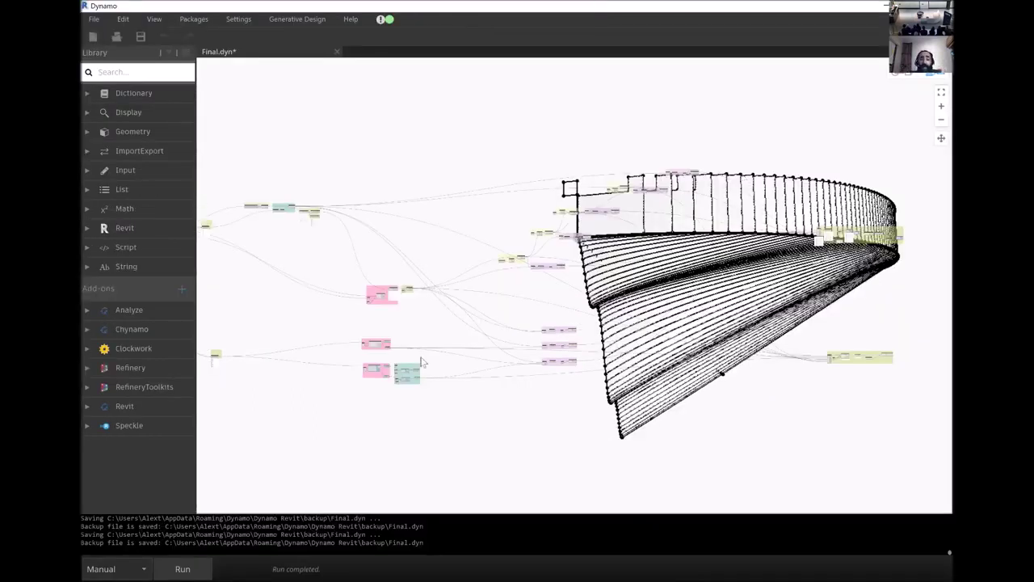
scroll(383, 388, up, 5)
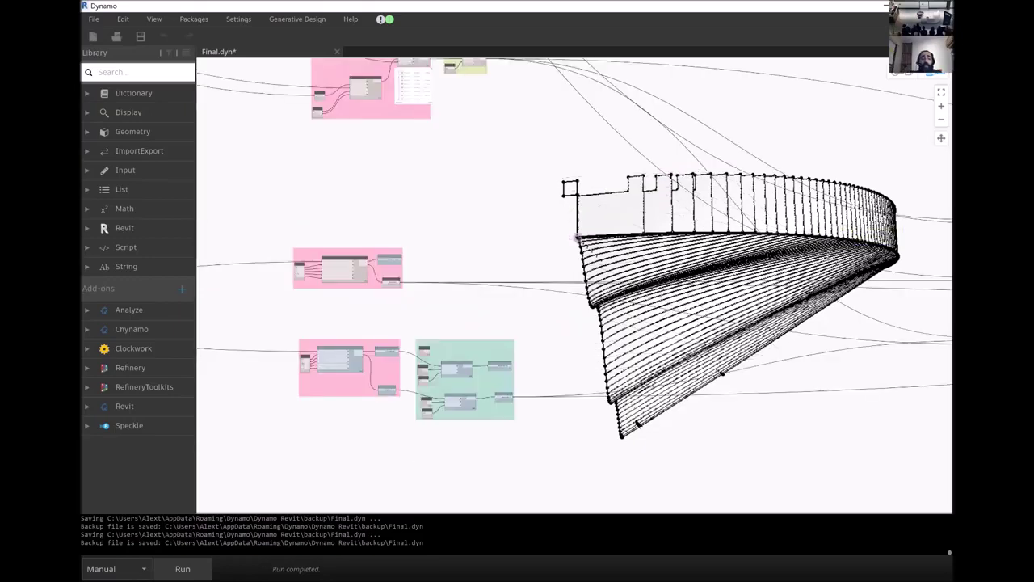
scroll(408, 462, up, 2)
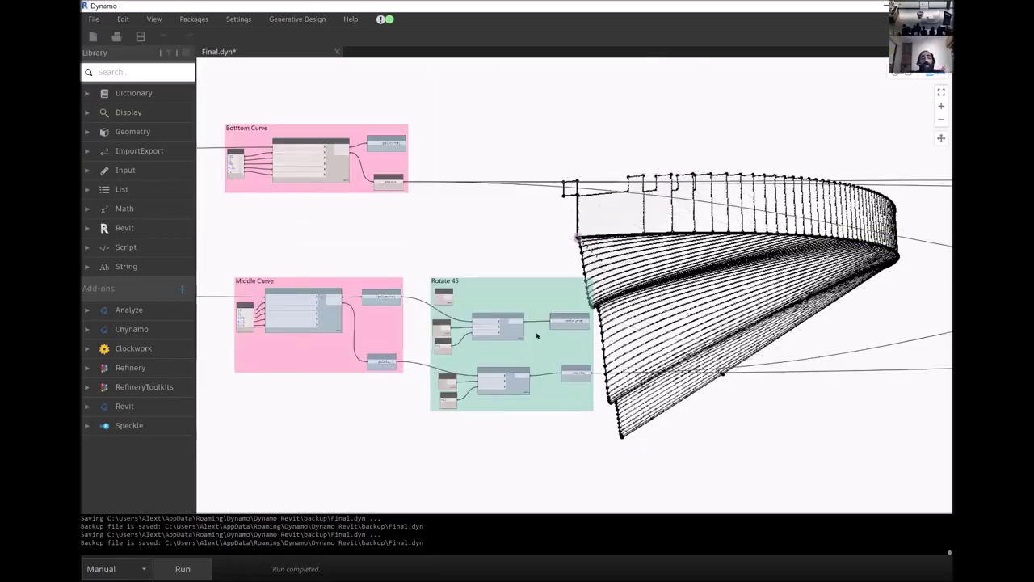
key(ctrl+l)
key(ctrl+z)
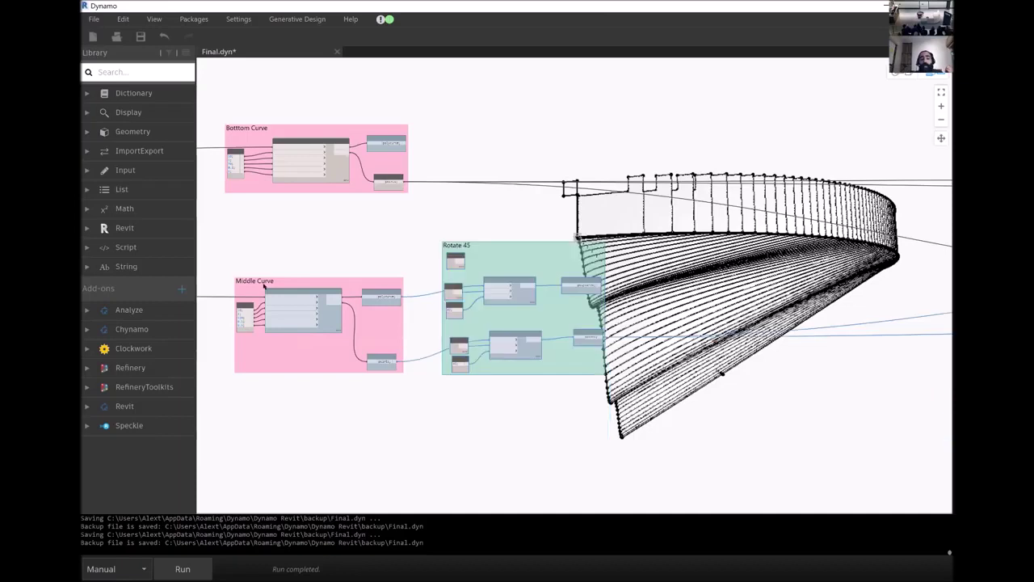
key(ctrl+z)
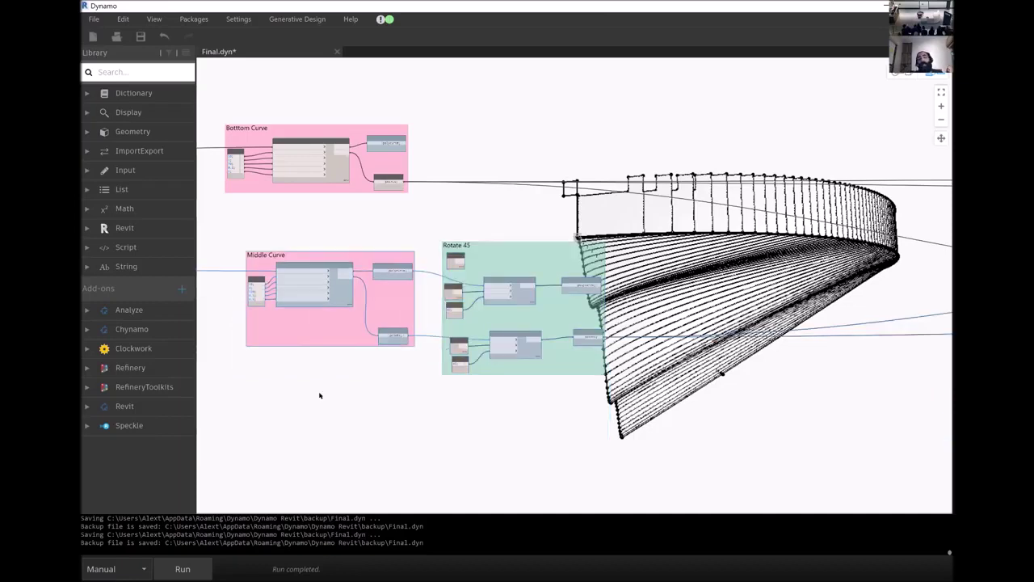
key(ctrl+t)
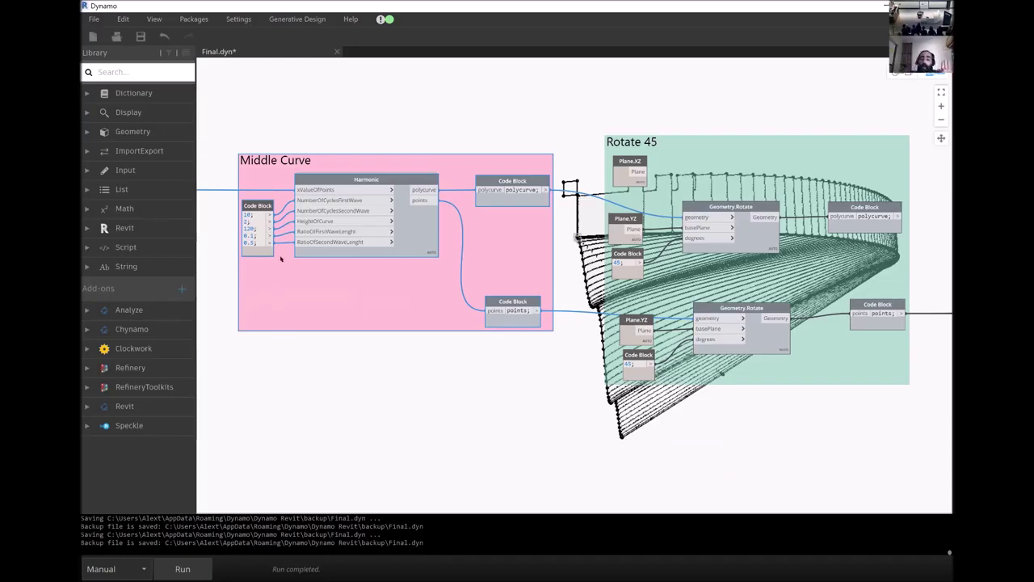
Shift the Middle Curve group down-left and drag the Rotate 45 group slightly lower.
key(ctrl+z)
key(ctrl+z)
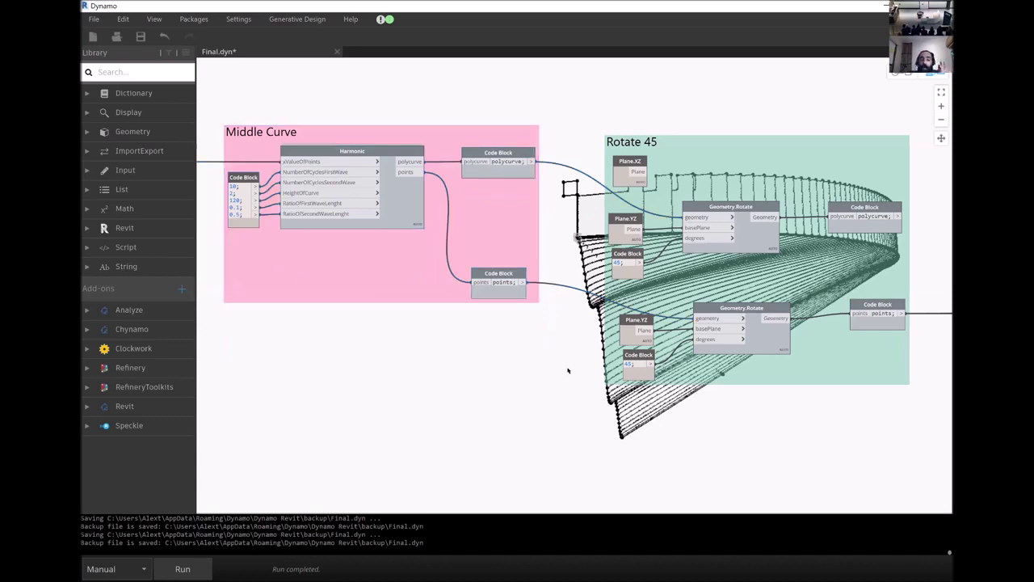
scroll(575, 256, down, 1)
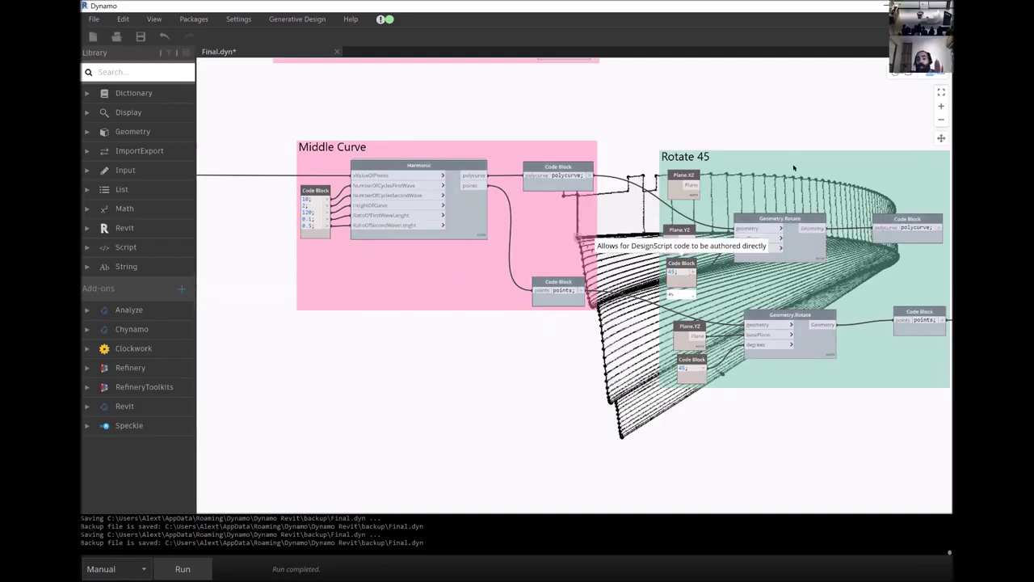
key(ctrl+z)
key(ctrl+z)
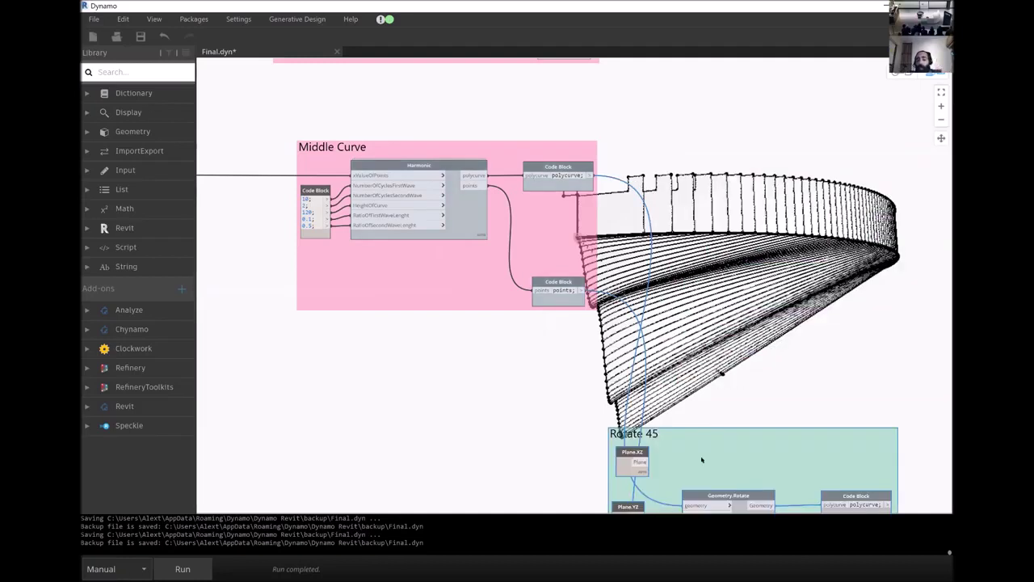
scroll(747, 464, up, 3)
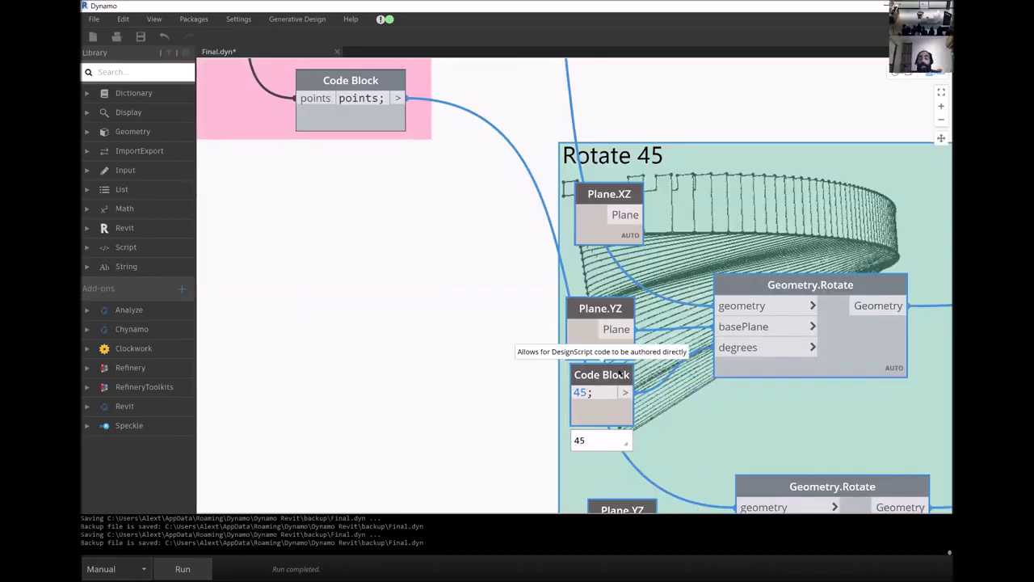
drag(676, 197, 671, 229)
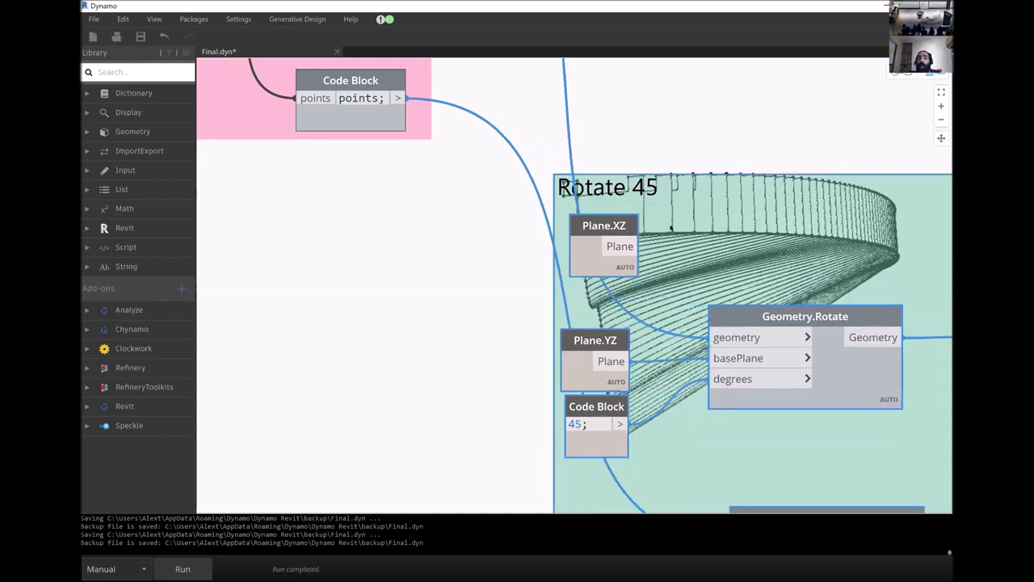
scroll(559, 166, down, 3)
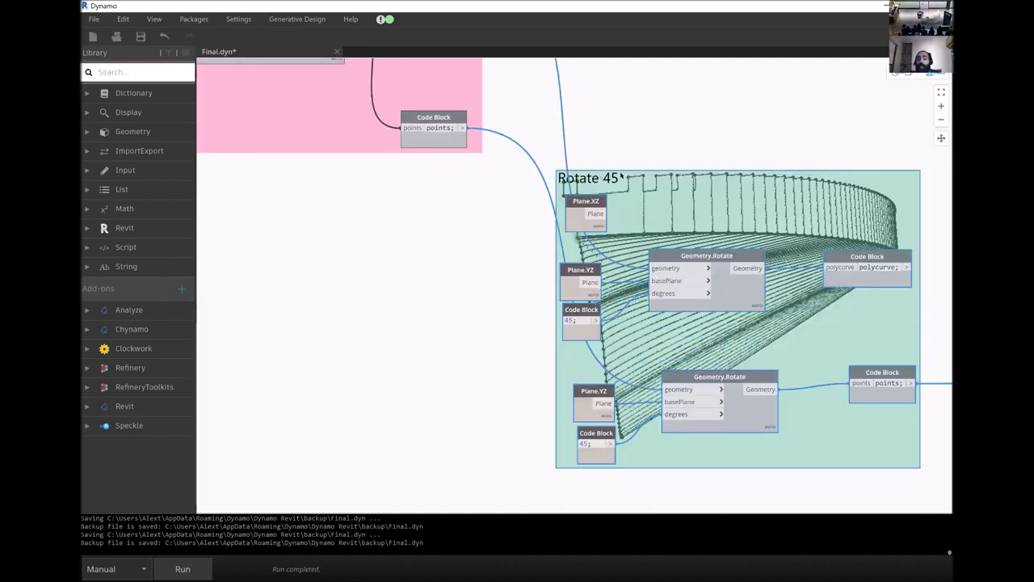
scroll(576, 327, up, 3)
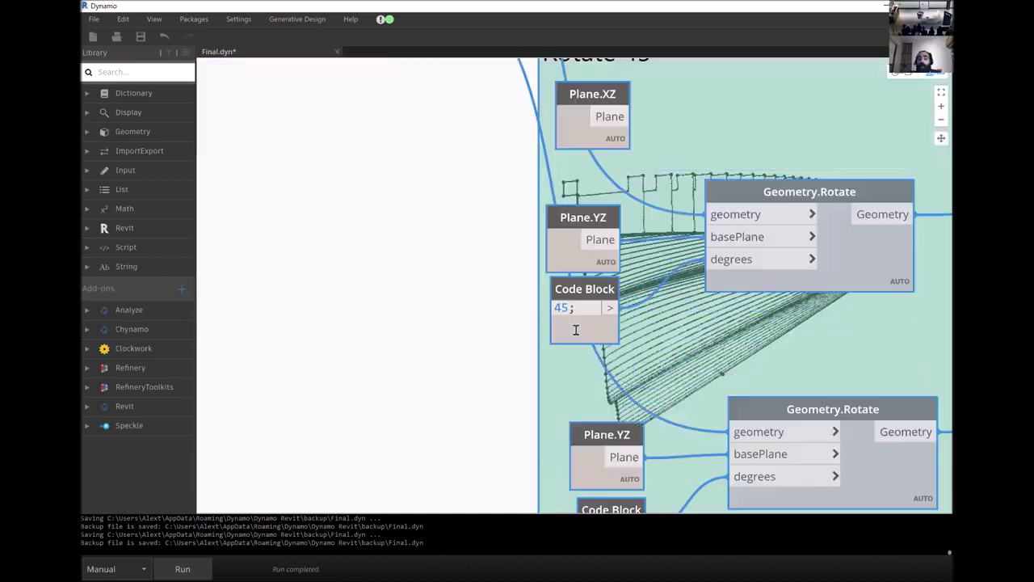
scroll(560, 307, down, 5)
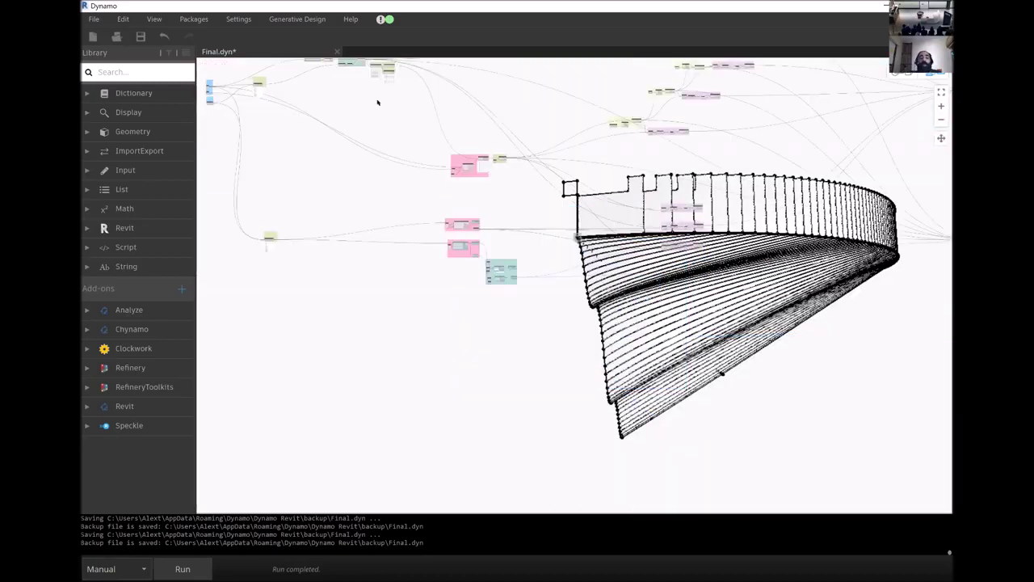
scroll(396, 85, up, 2)
scroll(368, 142, up, 5)
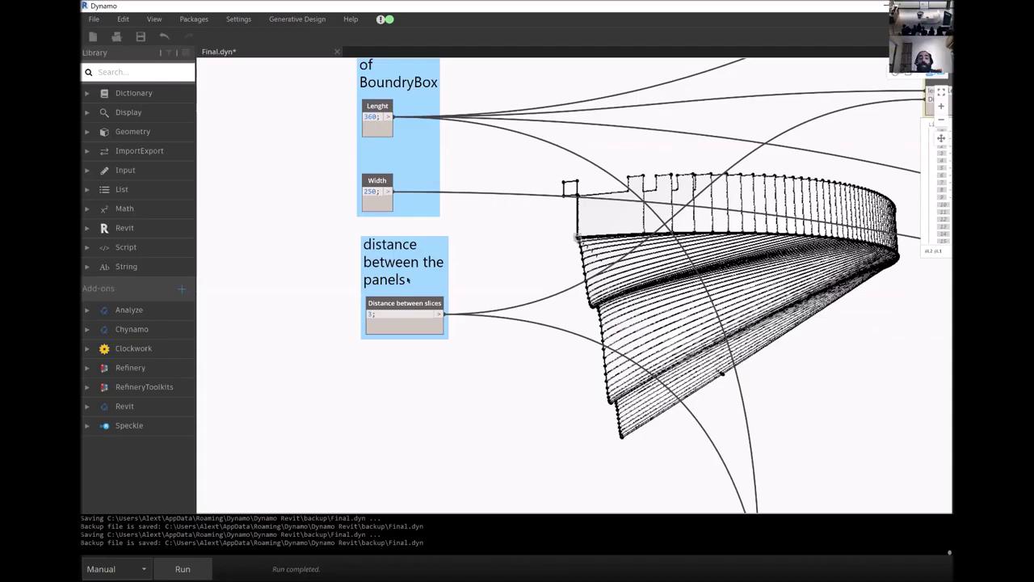
scroll(394, 331, down, 2)
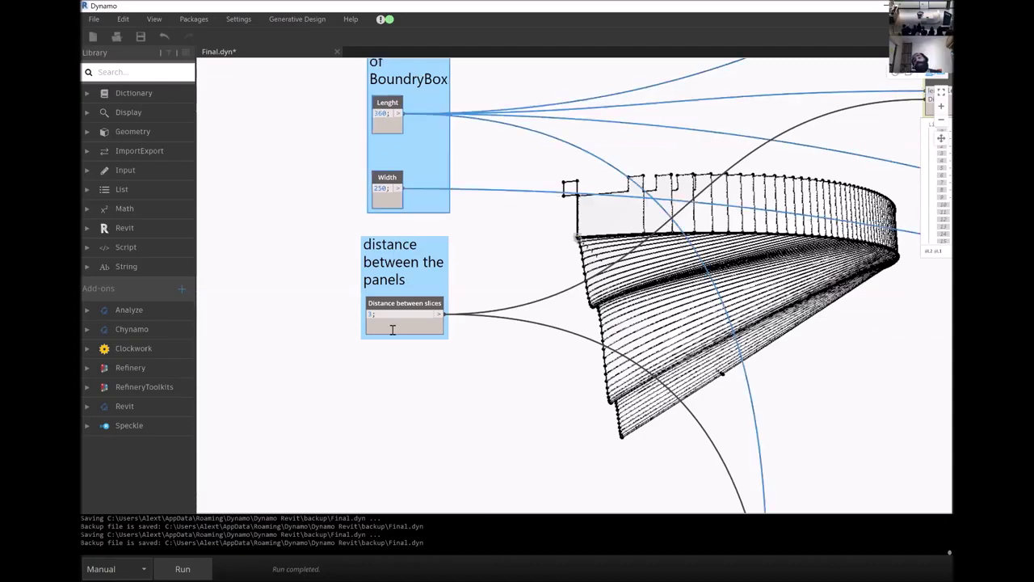
scroll(392, 332, down, 2)
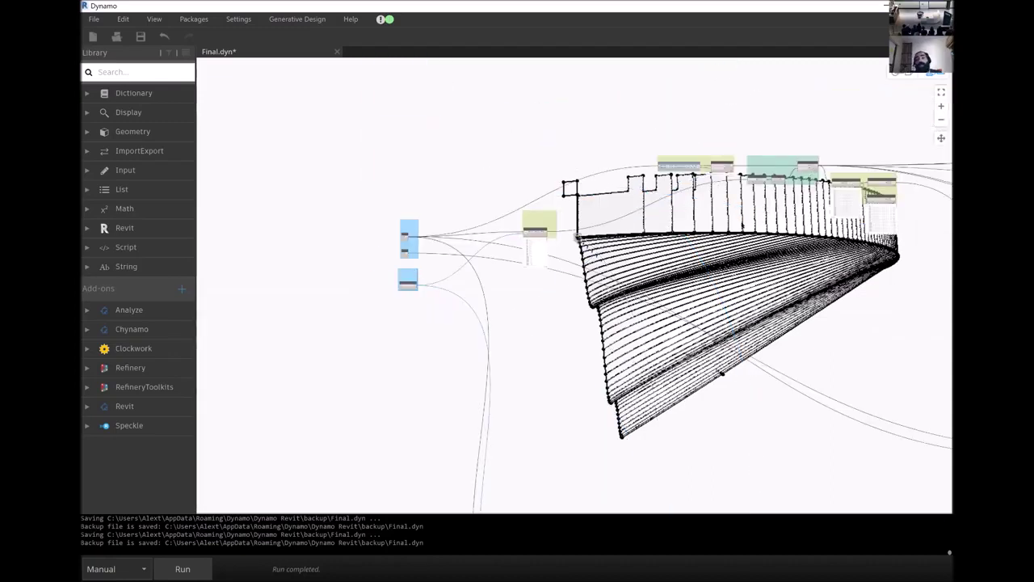
scroll(401, 129, up, 3)
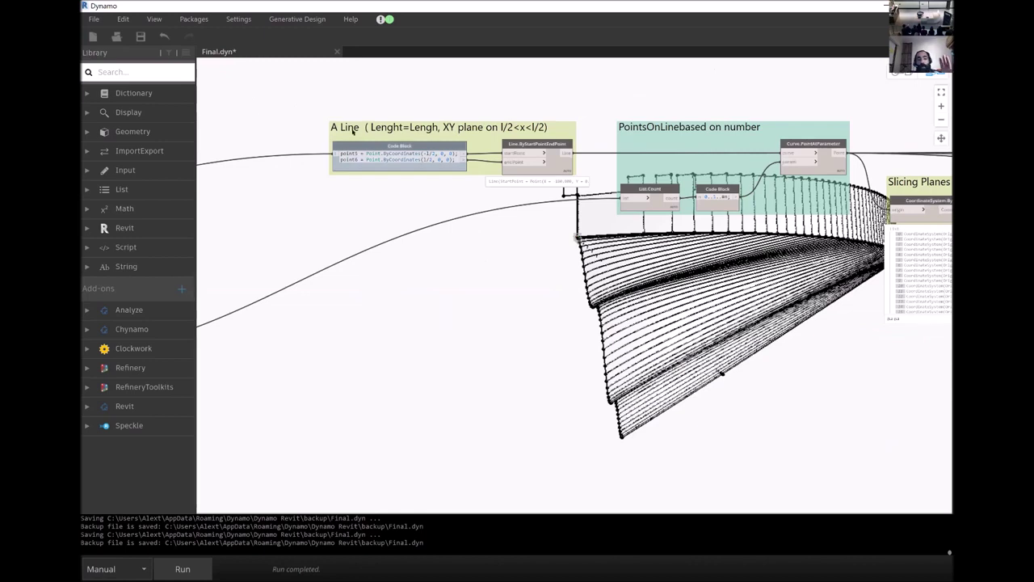
scroll(303, 131, up, 3)
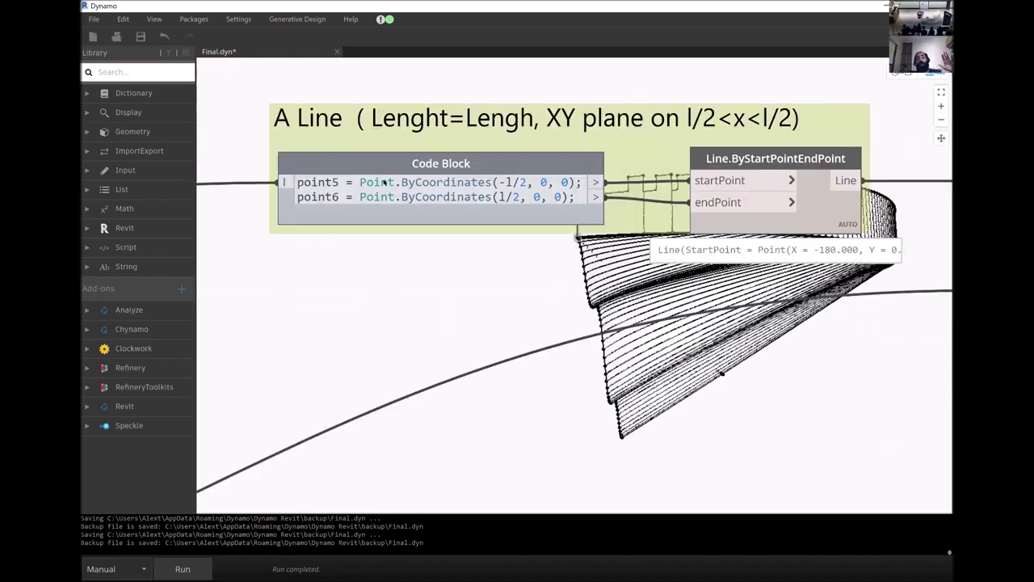
middle_drag(384, 145, 385, 182)
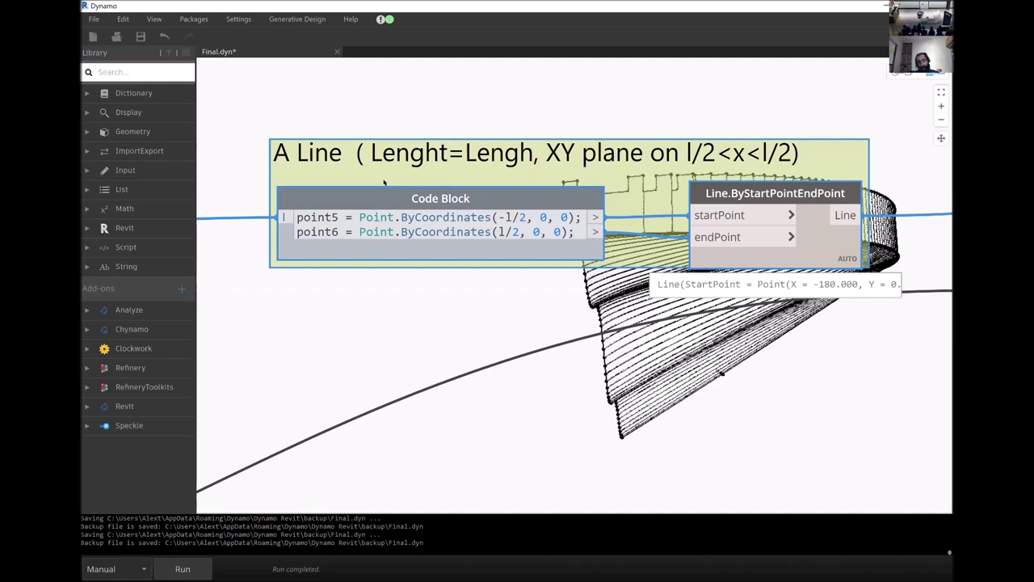
Search 'pyt' and place a Python Script node below the A Line group.
click(408, 330)
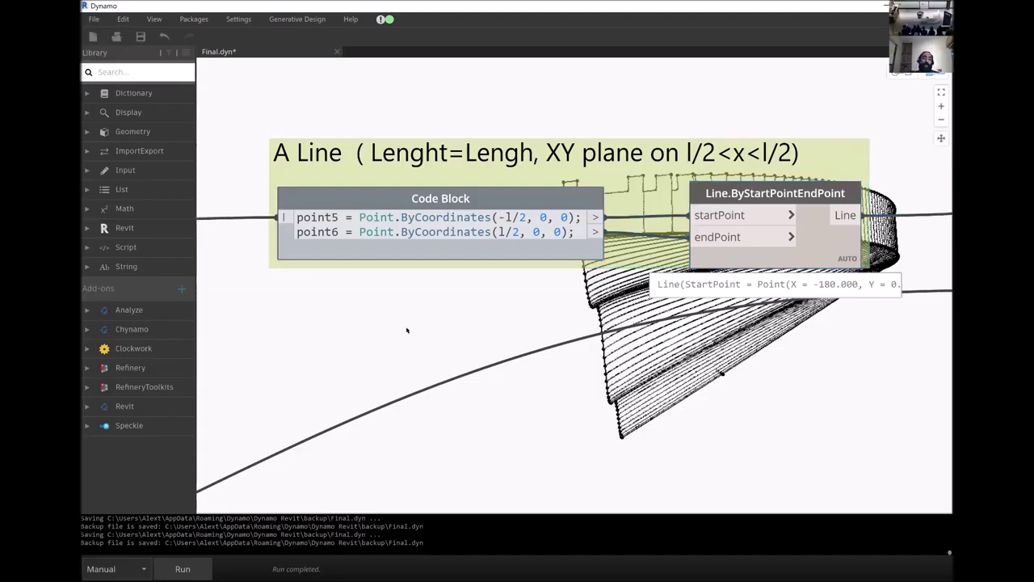
double_click(408, 329)
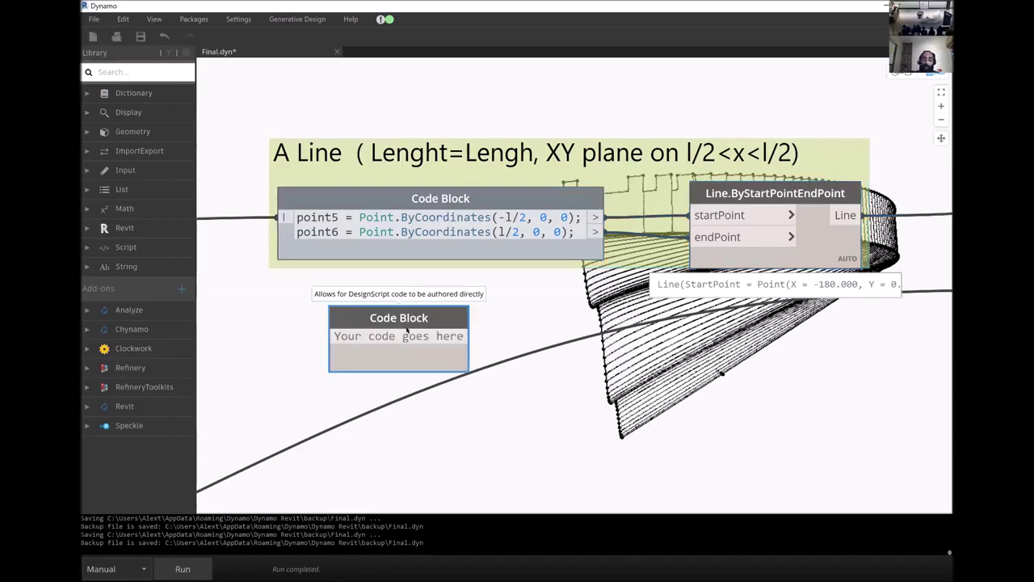
click(518, 442)
right_click(518, 442)
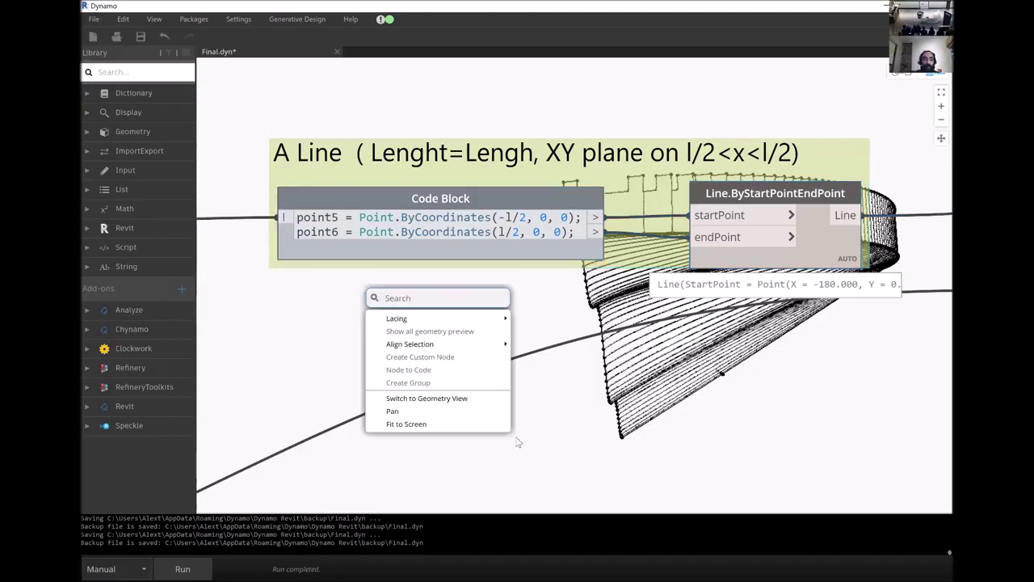
text(pyt)
click(418, 323)
Open and close the Python Script code editor, then switch to Revit's 3D view.
double_click(455, 383)
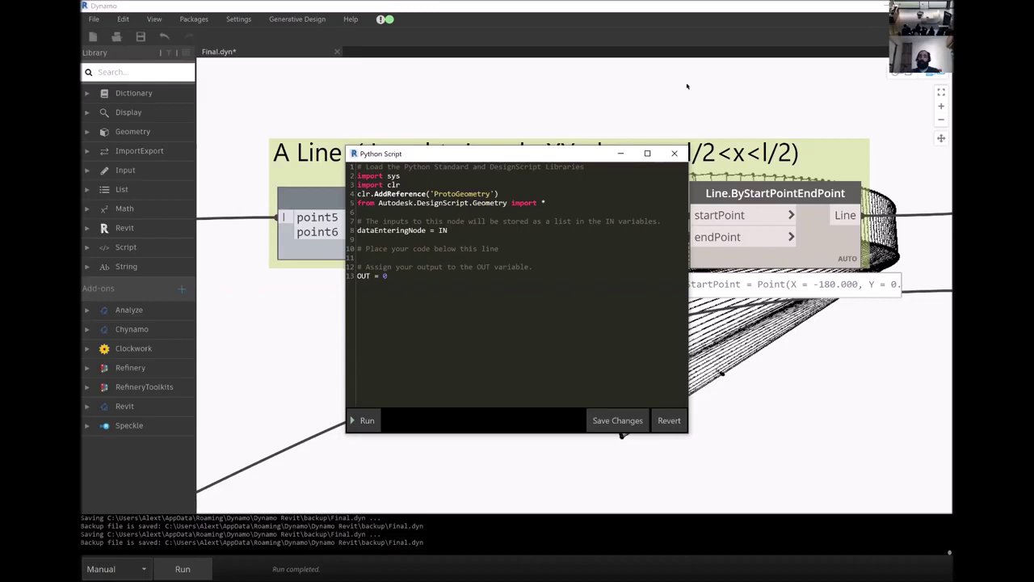
click(675, 154)
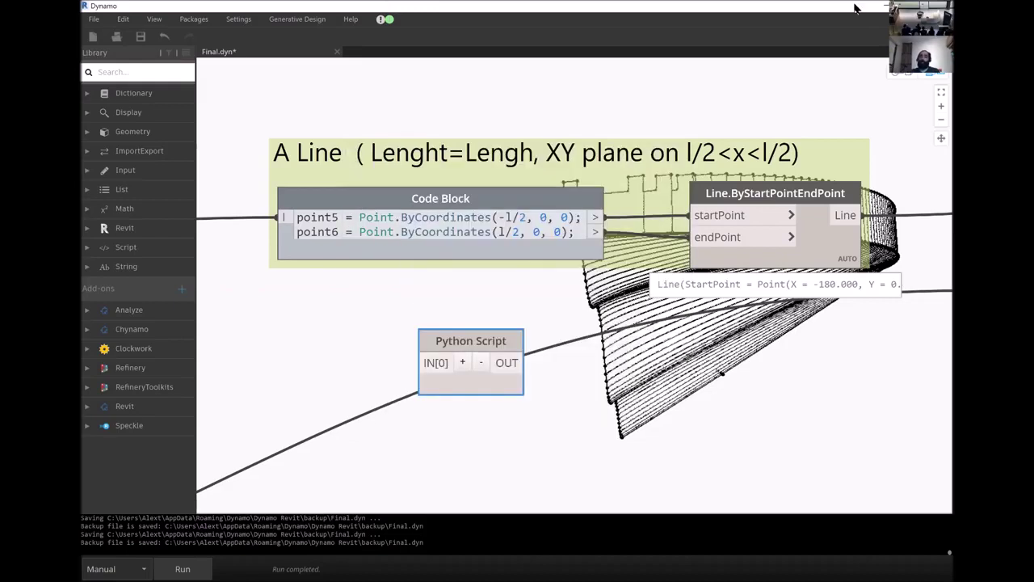
scroll(417, 304, down, 10)
key(alt+Tab)
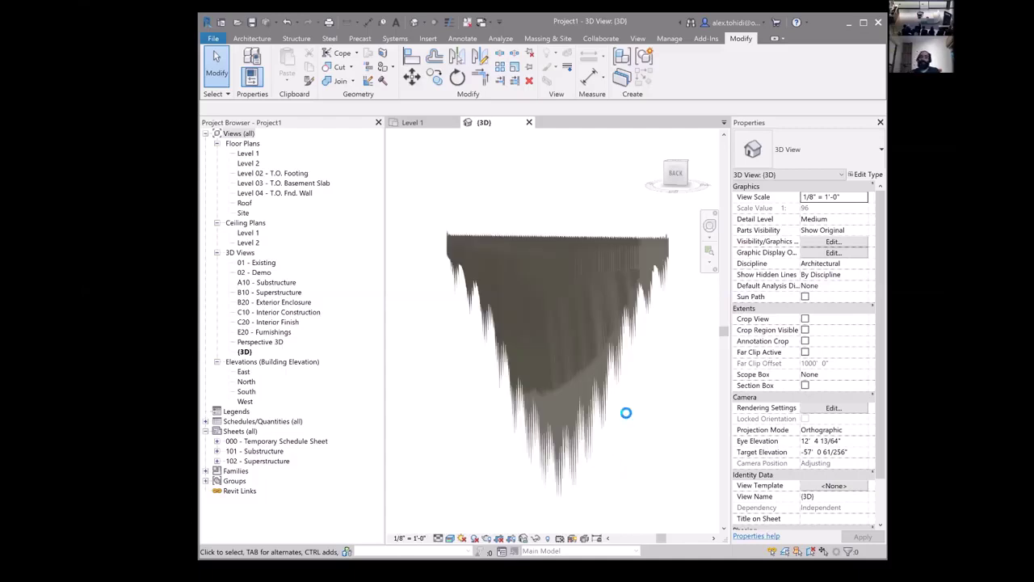
scroll(626, 415, up, 2)
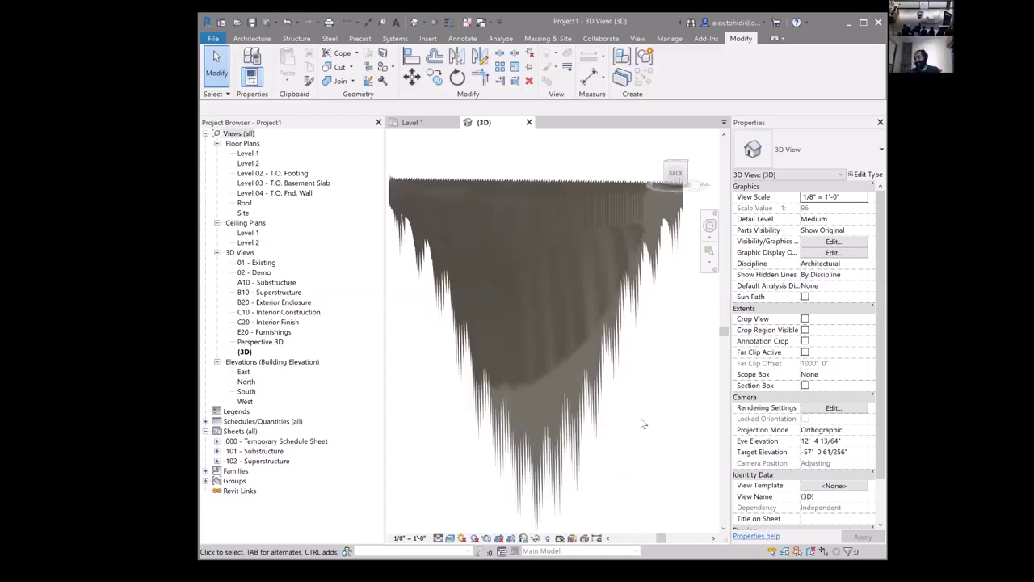